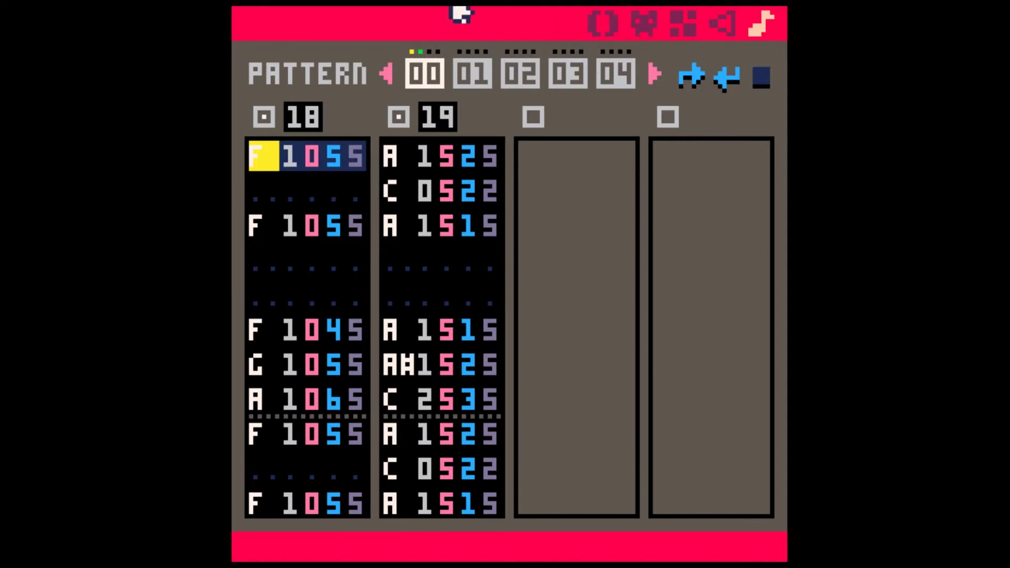
# Play pattern 00 and examine the opening notes of sound effects 18 and 19.
pyautogui.press('space')
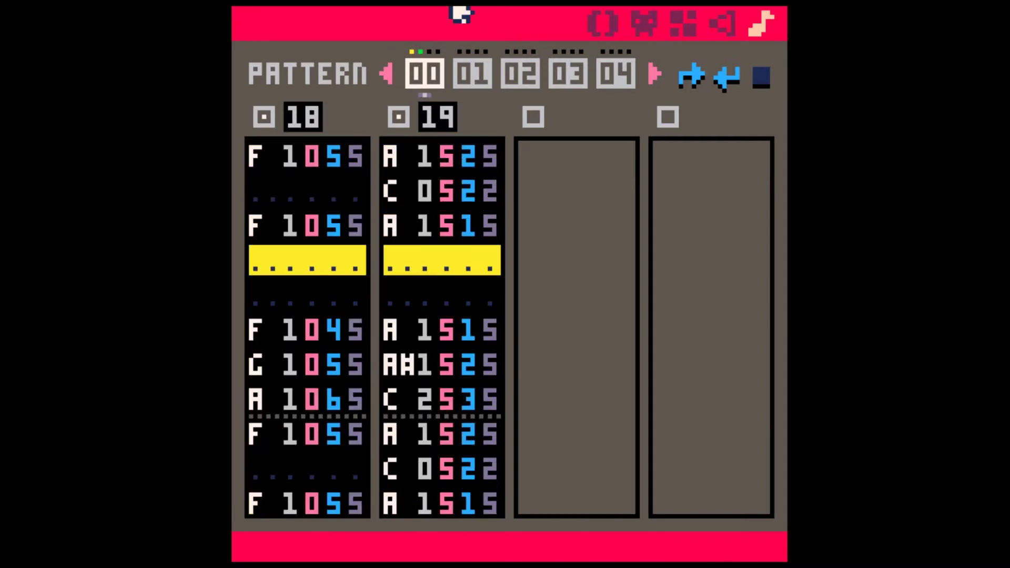
pyautogui.press('space')
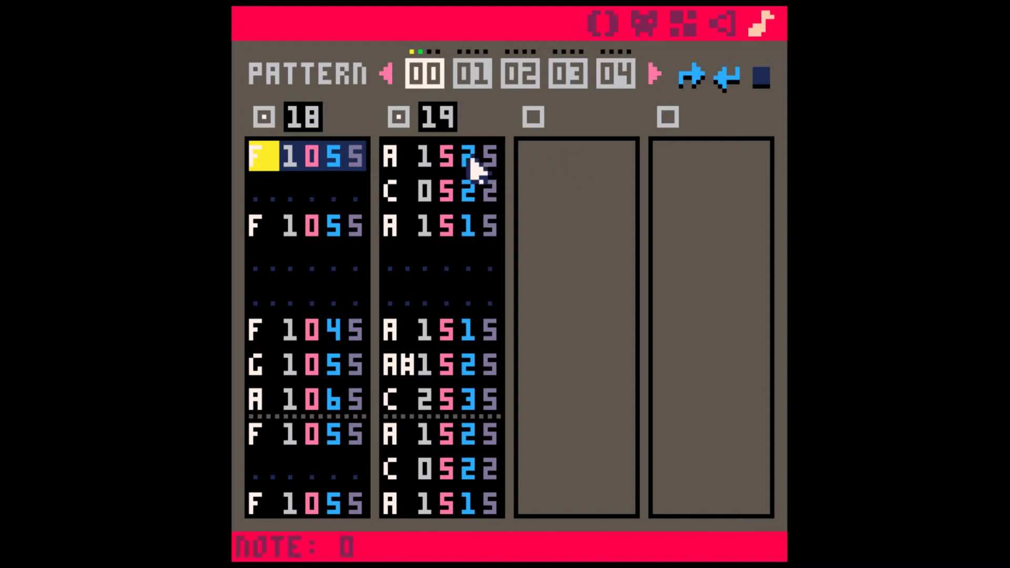
pyautogui.click(333, 159)
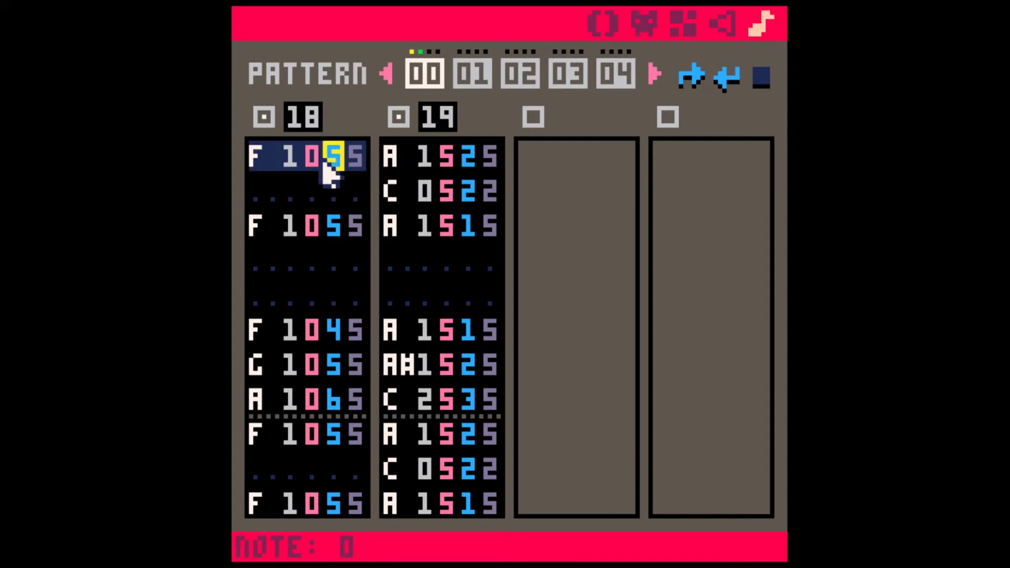
pyautogui.moveTo(395, 171); pyautogui.dragTo(483, 162)
pyautogui.click(442, 171)
pyautogui.moveTo(405, 171); pyautogui.dragTo(500, 169)
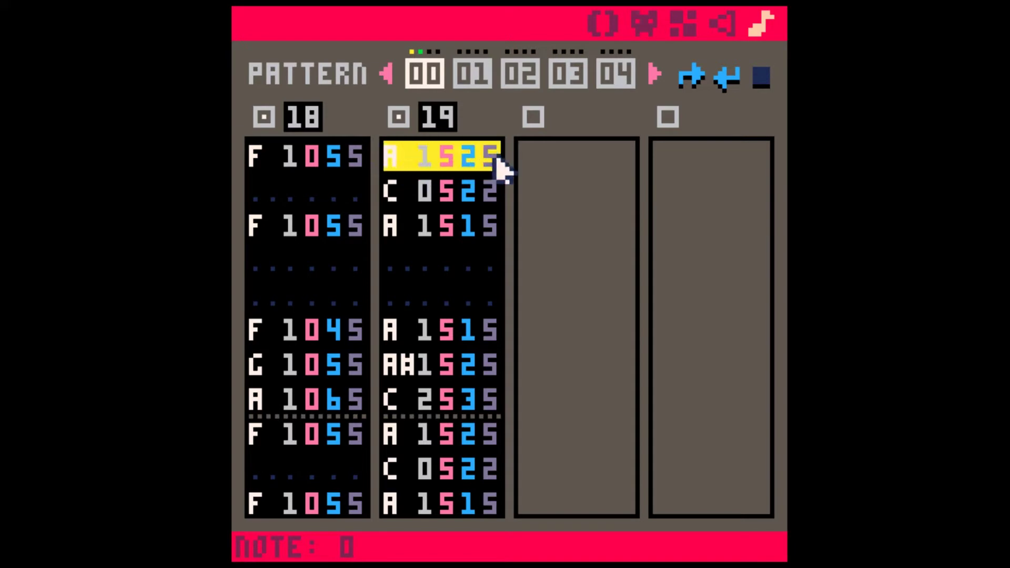
pyautogui.click(447, 172)
# Open sound effects 19 and 18 individually in the sound editor and play each one.
pyautogui.click(725, 24)
pyautogui.press('space')
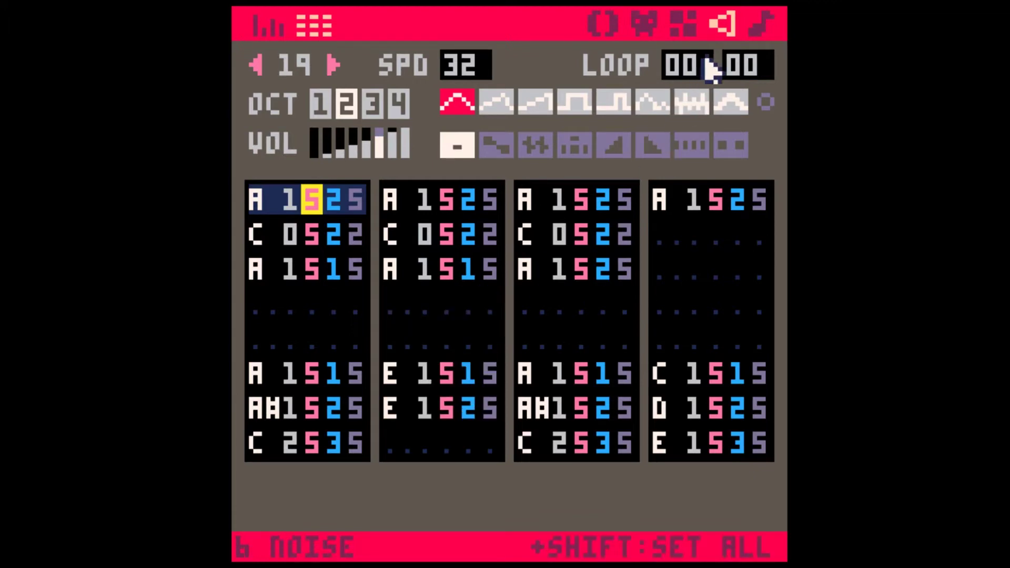
pyautogui.click(761, 24)
pyautogui.click(302, 193)
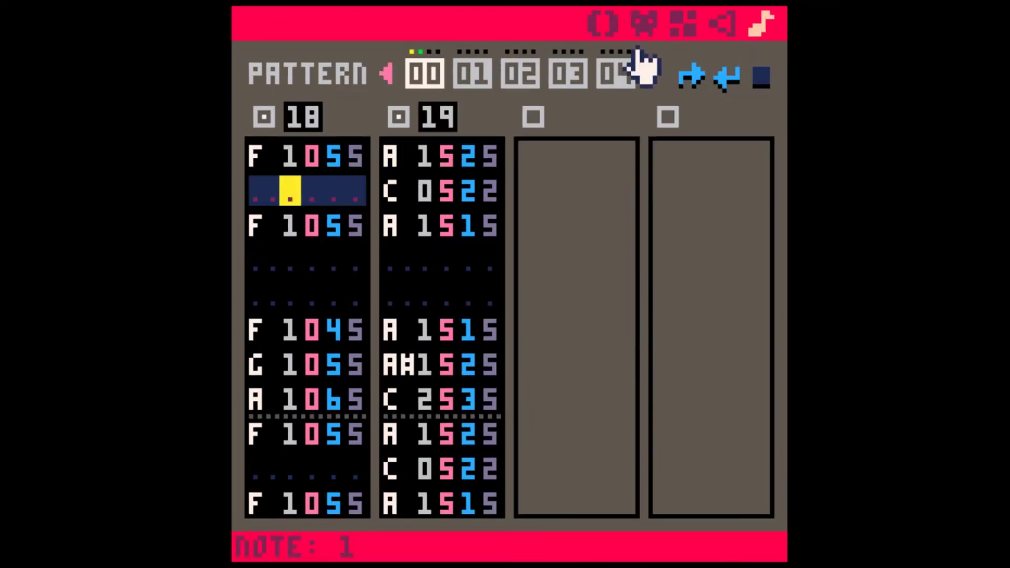
pyautogui.click(723, 24)
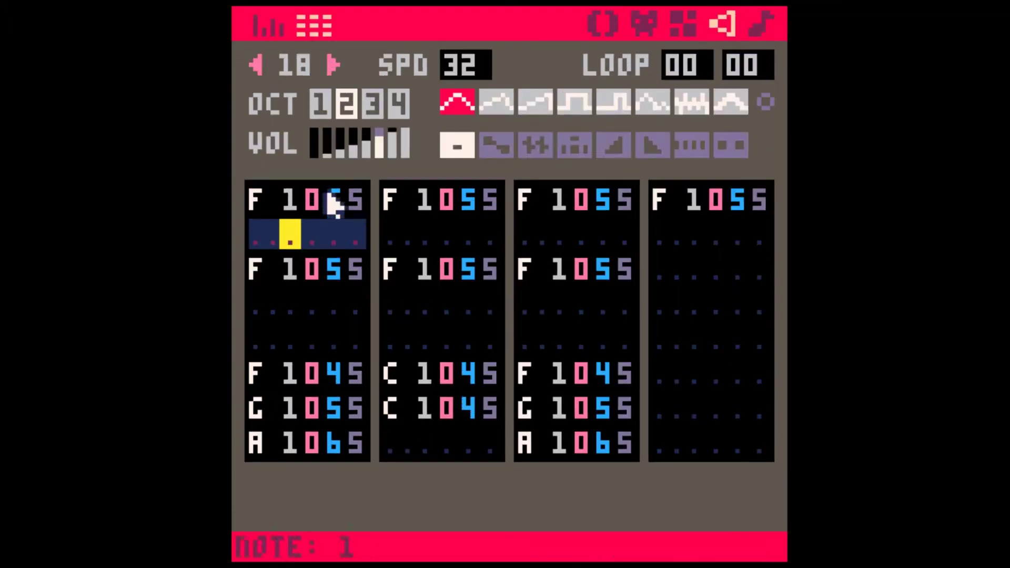
pyautogui.press('space')
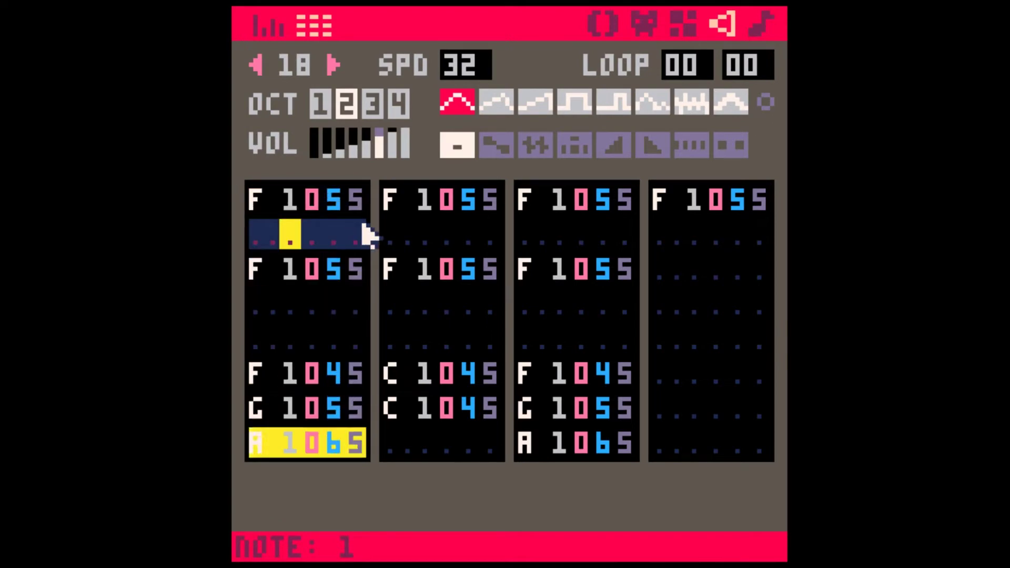
# Return to the music pattern, examine the low C at note 1 of sound effect 19, and play pattern 00.
pyautogui.click(766, 25)
pyautogui.moveTo(396, 196); pyautogui.dragTo(484, 197)
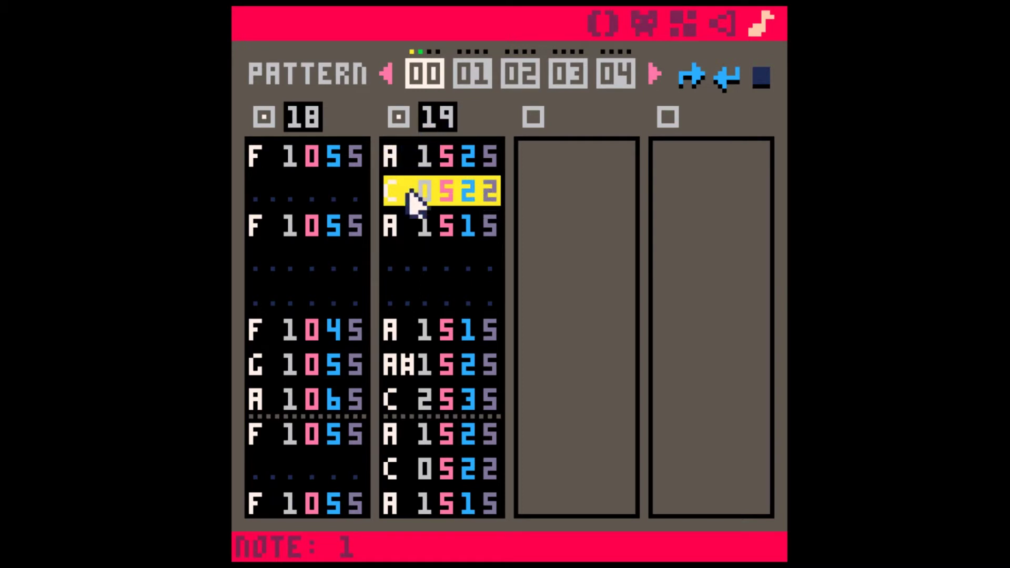
pyautogui.click(418, 221)
pyautogui.moveTo(392, 190)
pyautogui.mouseDown()
pyautogui.moveTo(481, 182)
pyautogui.moveTo(395, 199)
pyautogui.mouseUp()
pyautogui.press('space')
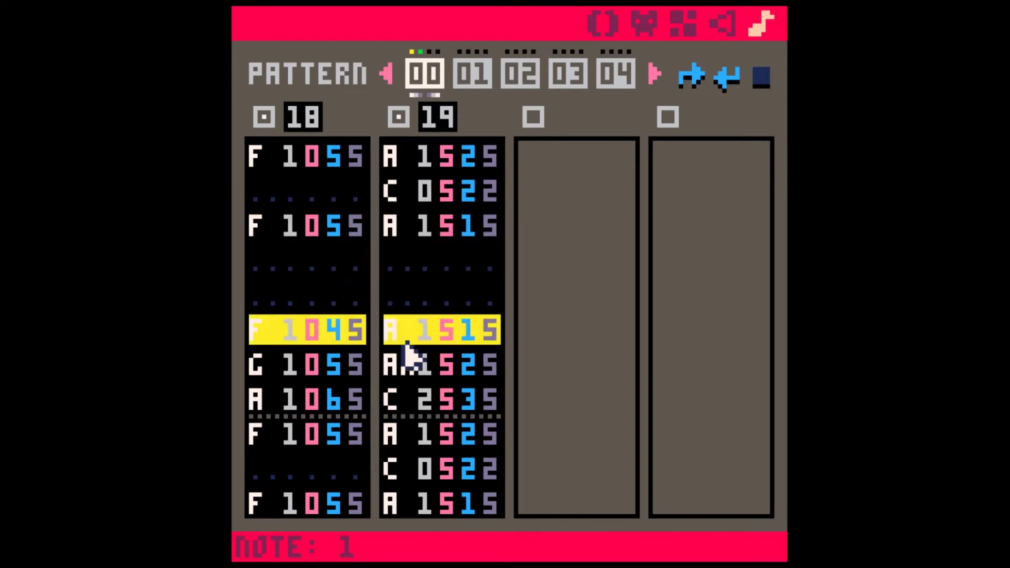
pyautogui.press('space')
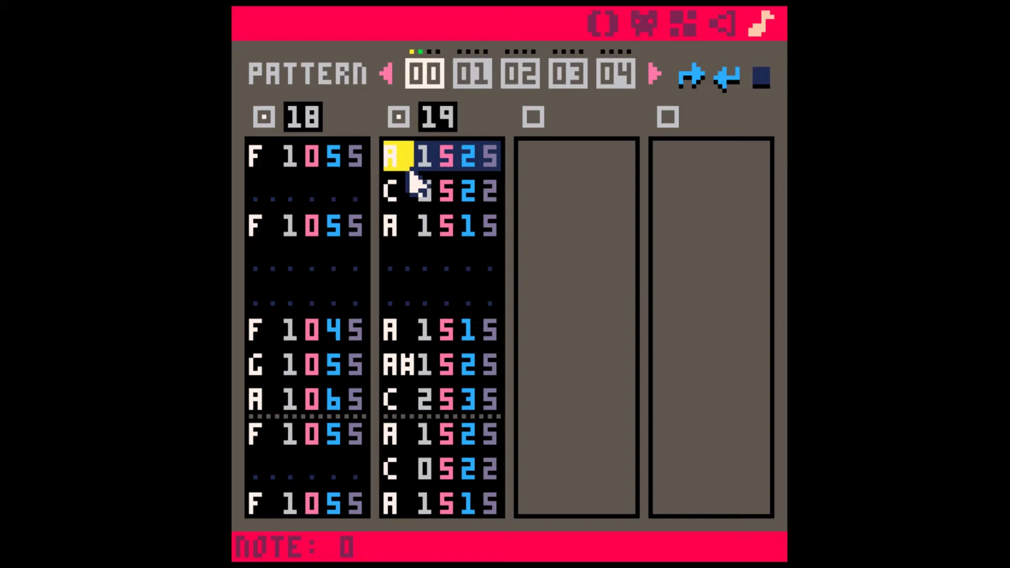
# Enable the third channel with sound effect 20 and move the C 0522 entry at note 1 from sound effect 19 into it.
pyautogui.click(533, 116)
pyautogui.click(401, 192)
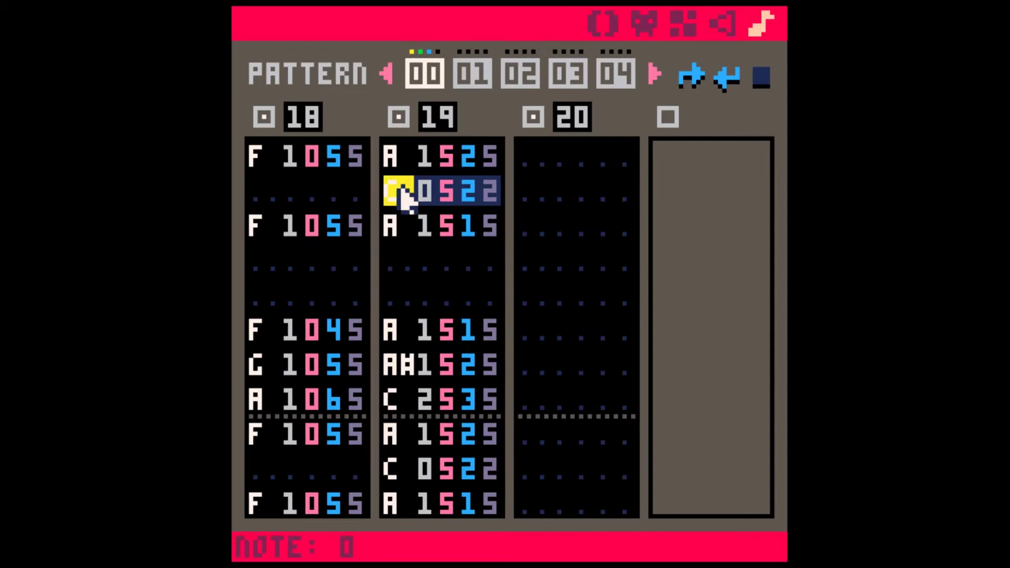
pyautogui.hotkey('ctrl', 'c')
pyautogui.click(523, 203)
pyautogui.hotkey('ctrl', 'v')
pyautogui.click(472, 195)
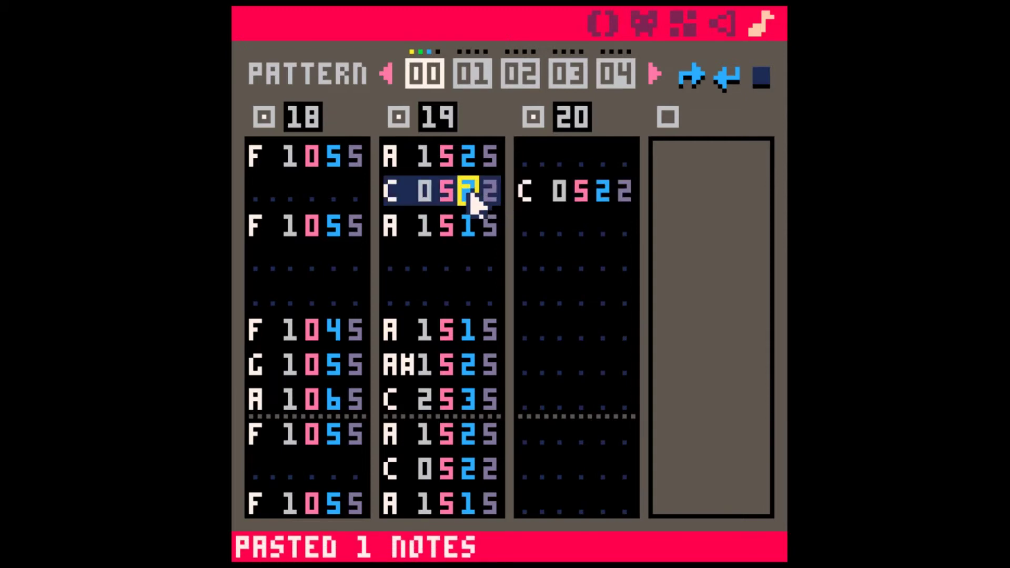
pyautogui.press('Delete')
pyautogui.press('Down')
pyautogui.press('Down')
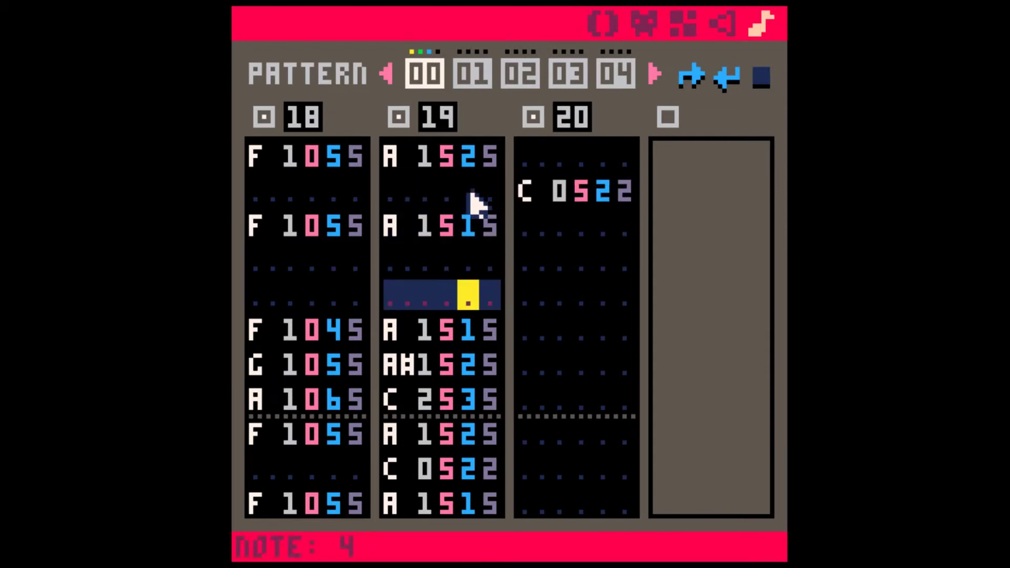
# Move the C 0522 entry at note 9 of sound effect 19 to the same row of sound effect 20.
pyautogui.press('Down')
pyautogui.press('Down')
pyautogui.press('Down')
pyautogui.press('Down')
pyautogui.press('Right')
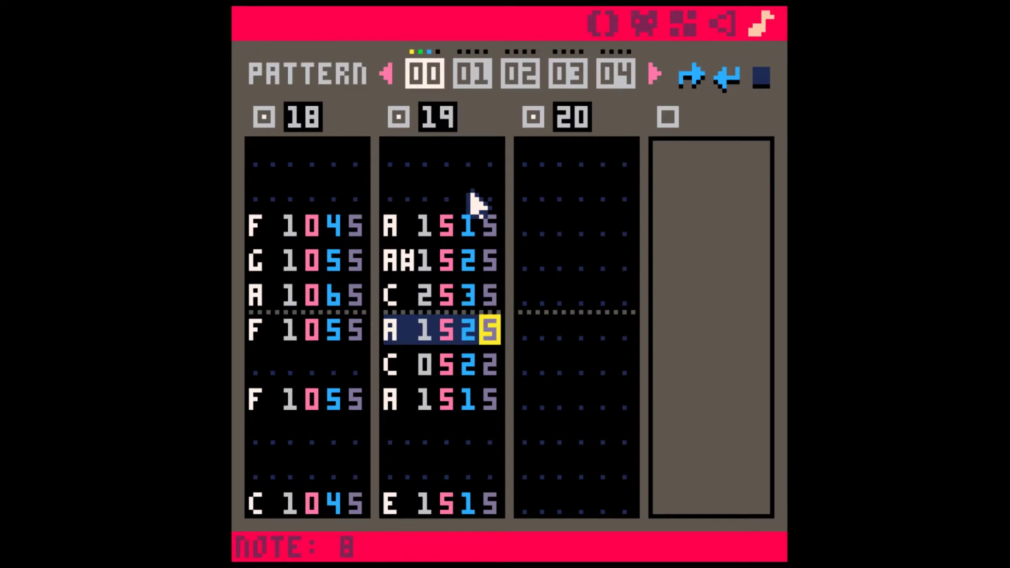
pyautogui.moveTo(395, 360); pyautogui.dragTo(510, 372)
pyautogui.hotkey('ctrl', 'c')
pyautogui.scroll(-1, 525, 356)
pyautogui.click(516, 331)
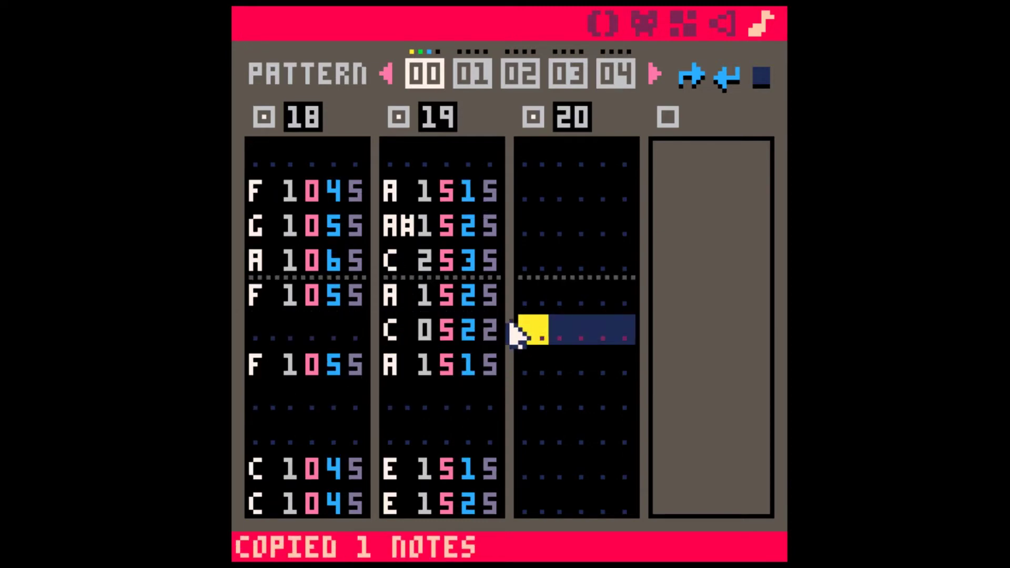
pyautogui.hotkey('ctrl', 'v')
pyautogui.click(470, 329)
pyautogui.scroll(-5, 476, 337)
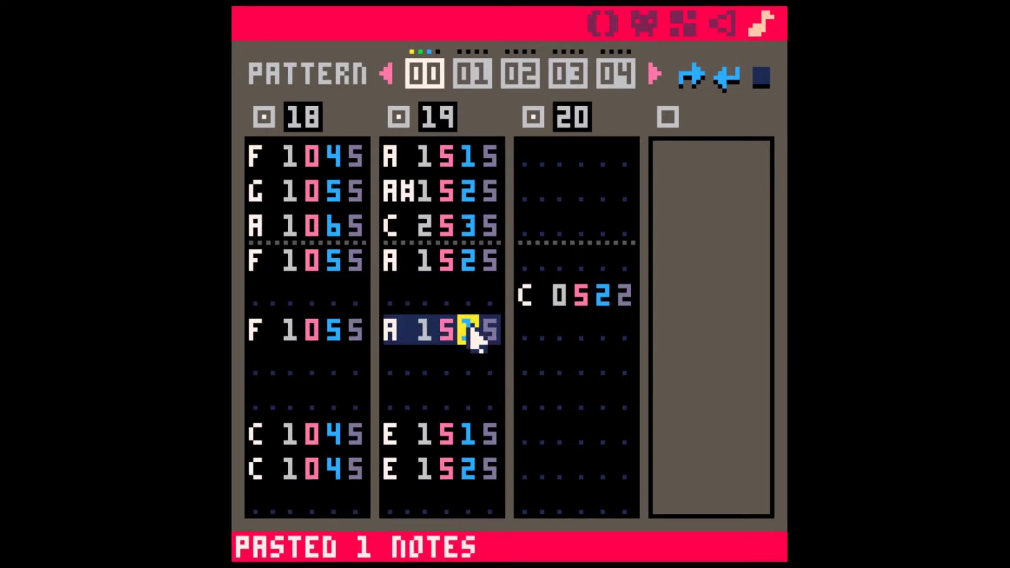
# Move the C 0522 entry at note 17 of sound effect 19 to the same row of sound effect 20.
pyautogui.scroll(-3, 476, 337)
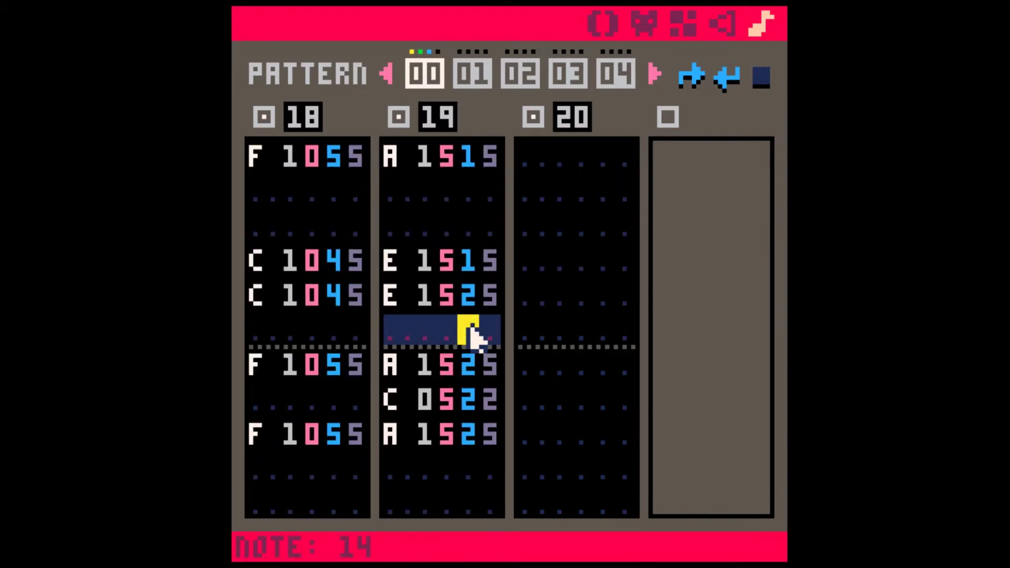
pyautogui.hotkey('shift', 'Left')
pyautogui.hotkey('shift', 'Left')
pyautogui.hotkey('shift', 'Left')
pyautogui.hotkey('ctrl', 'c')
pyautogui.press('Right')
pyautogui.hotkey('ctrl', 'v')
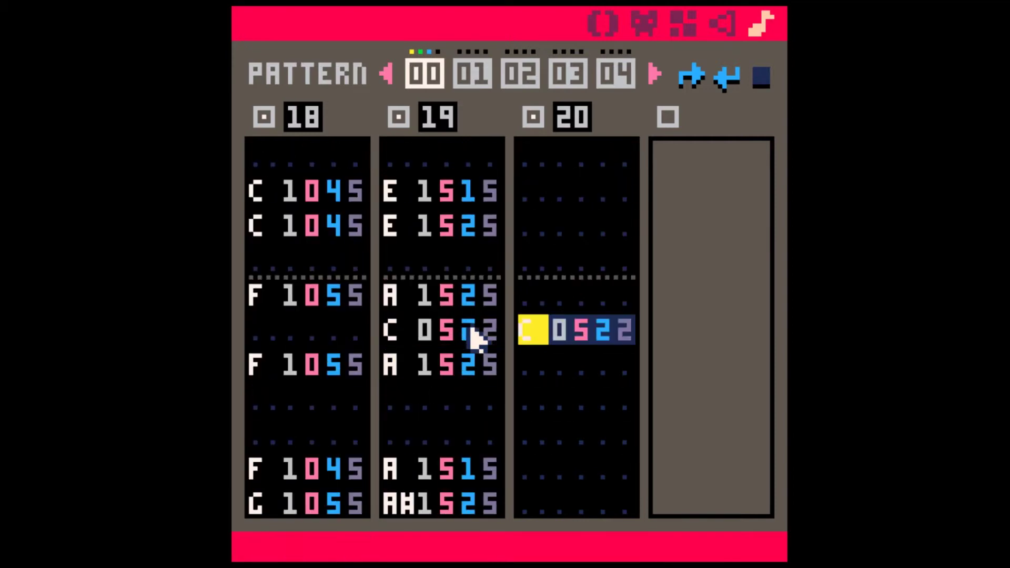
pyautogui.press('Left')
pyautogui.press('Left')
pyautogui.press('Left')
pyautogui.scroll(-7, 476, 337)
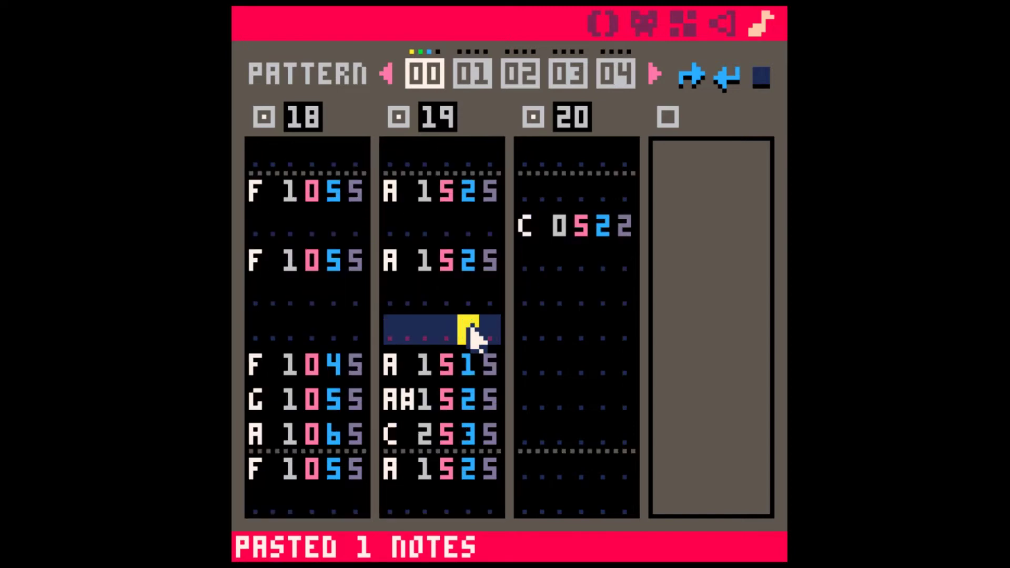
pyautogui.scroll(-4, 472, 326)
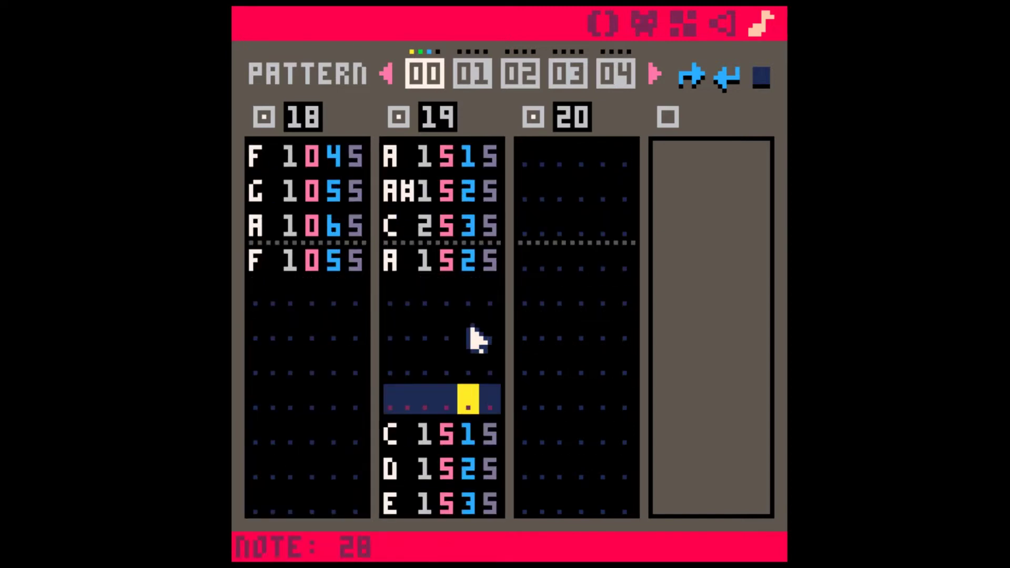
pyautogui.scroll(2, 471, 326)
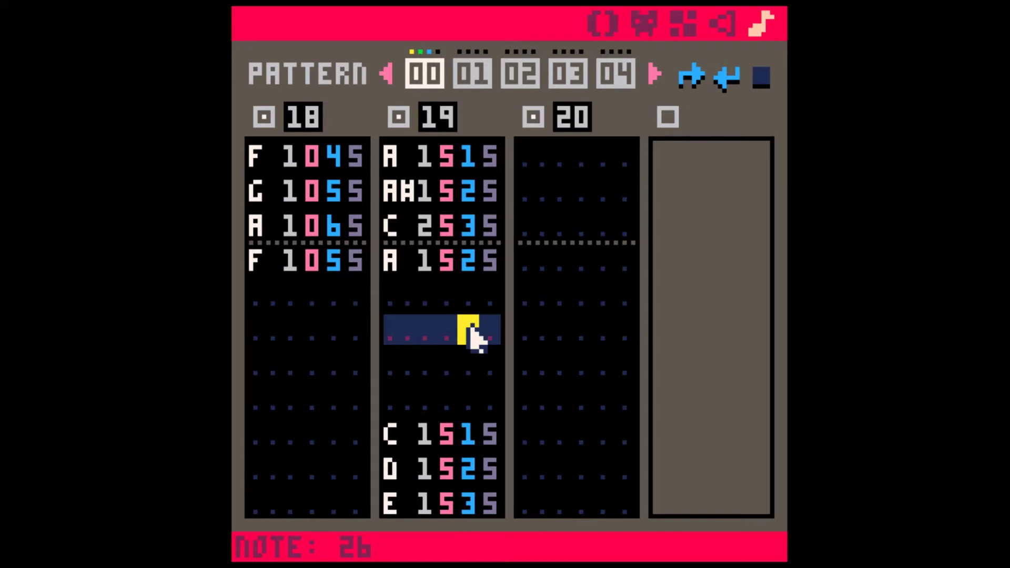
pyautogui.press('Tab')
pyautogui.press('Tab')
pyautogui.press('Tab')
pyautogui.press('Tab')
pyautogui.press('Tab')
pyautogui.press('Tab')
pyautogui.press('Tab')
pyautogui.press('Tab')
pyautogui.press('Tab')
pyautogui.press('Left')
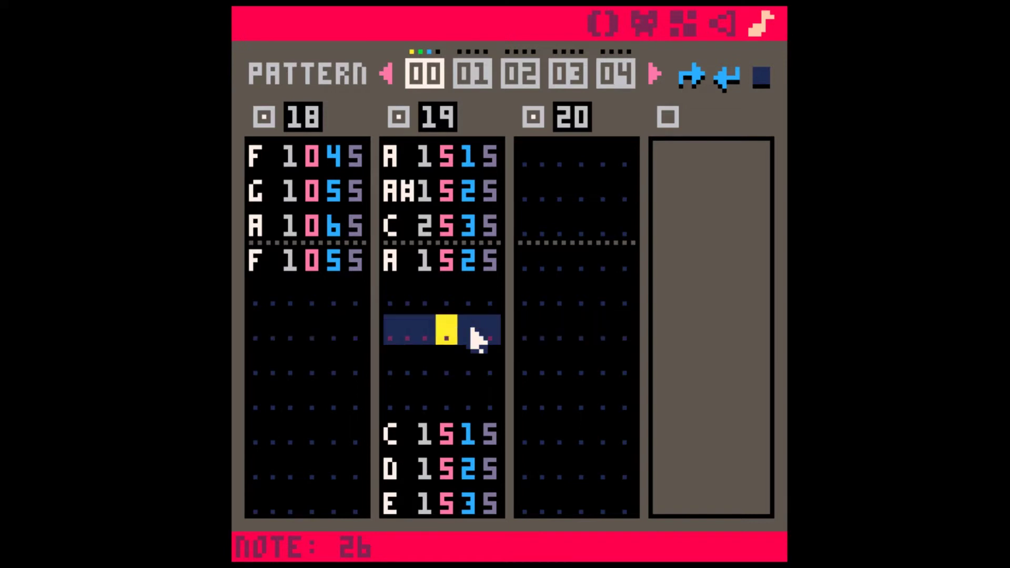
pyautogui.hotkey('ctrl', 'Left')
pyautogui.hotkey('ctrl', 'Right')
pyautogui.hotkey('ctrl', 'Left')
pyautogui.hotkey('ctrl', 'Up')
pyautogui.press('Down')
pyautogui.press('Down')
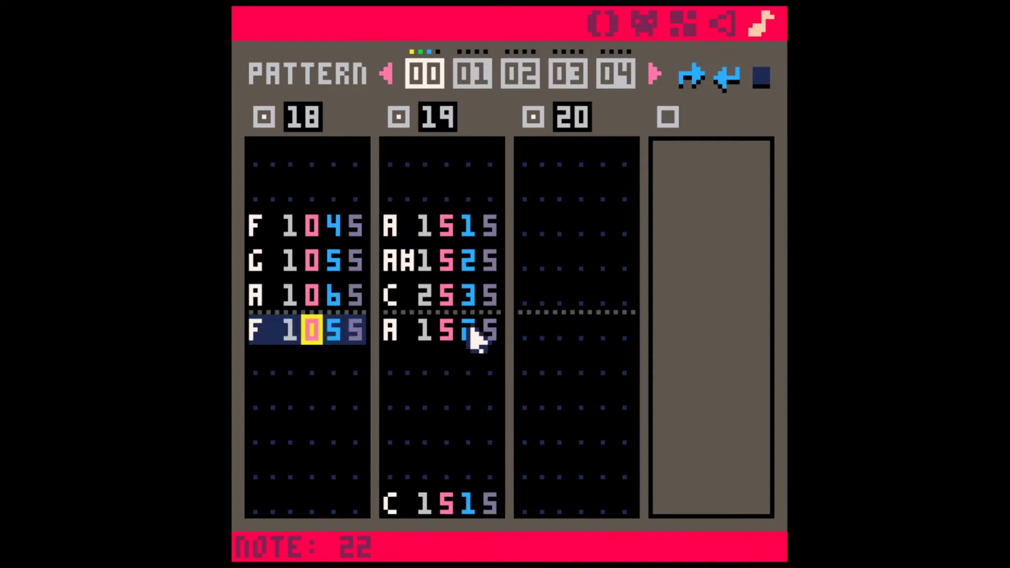
# Examine the low C at note 1 of sound effect 20 and play pattern 00 with all three channels.
pyautogui.press('Home')
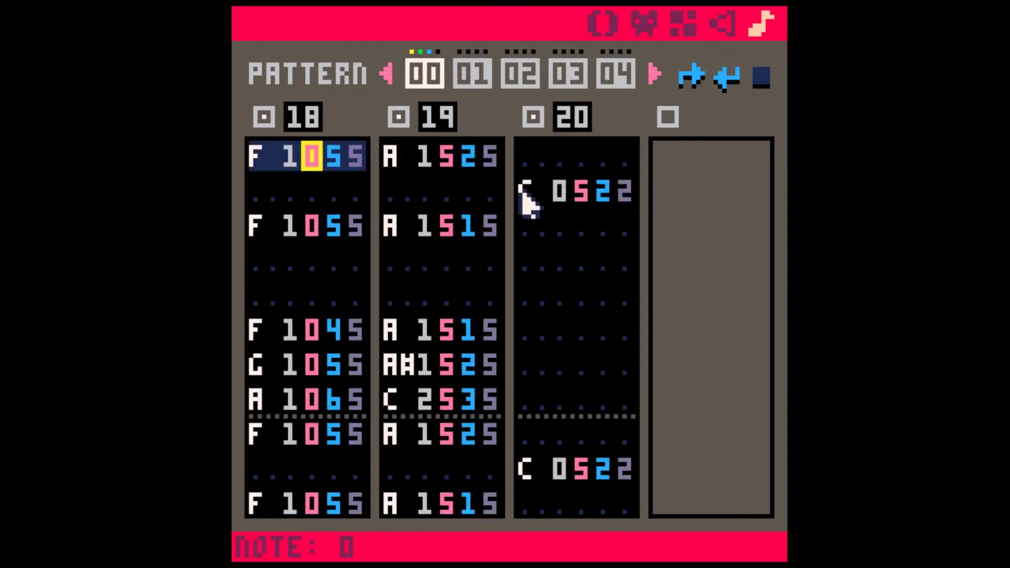
pyautogui.click(622, 200)
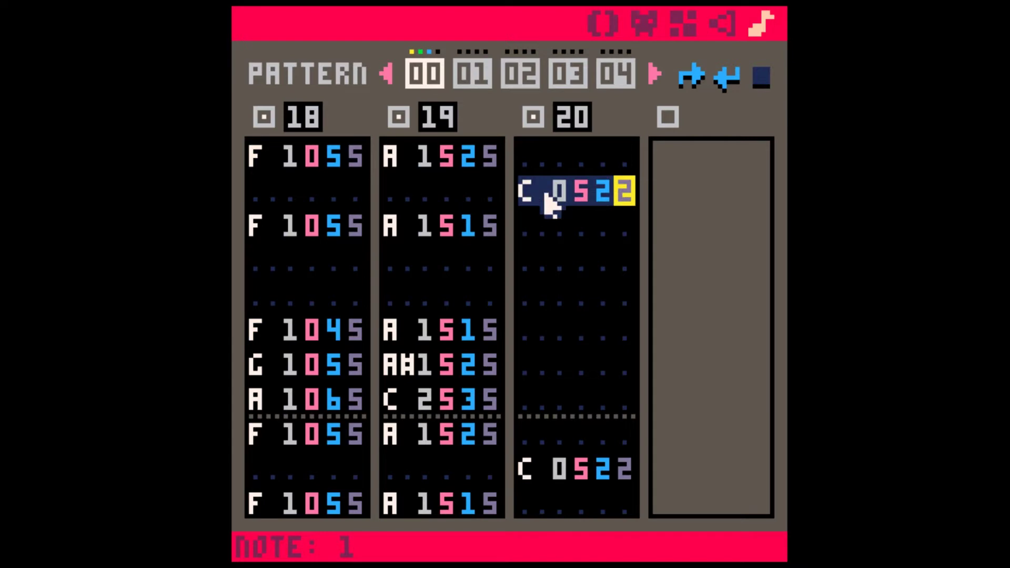
pyautogui.press('space')
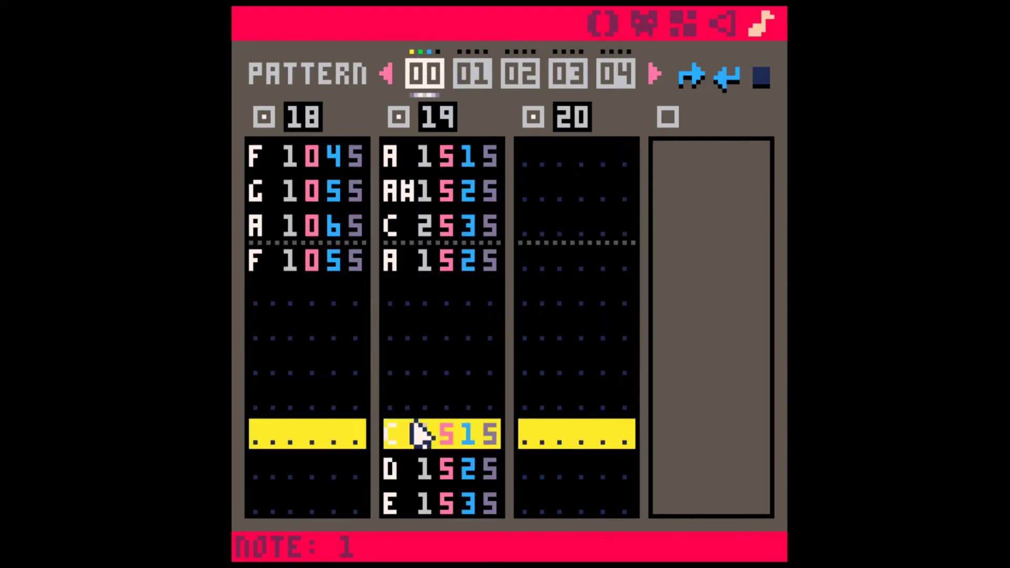
pyautogui.press('space')
pyautogui.press('End')
pyautogui.moveTo(410, 430); pyautogui.dragTo(483, 492)
pyautogui.hotkey('ctrl', 'c')
pyautogui.click(410, 410)
pyautogui.click(398, 433)
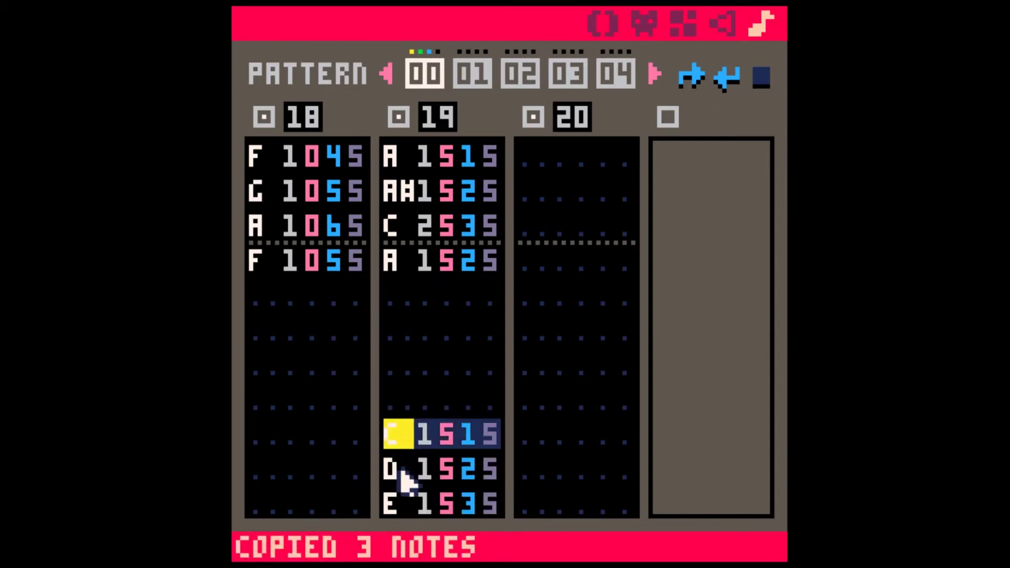
pyautogui.click(403, 467)
pyautogui.click(399, 494)
pyautogui.moveTo(401, 433); pyautogui.dragTo(481, 494)
pyautogui.hotkey('ctrl', 'c')
pyautogui.scroll(5, 400, 347)
pyautogui.scroll(3, 402, 331)
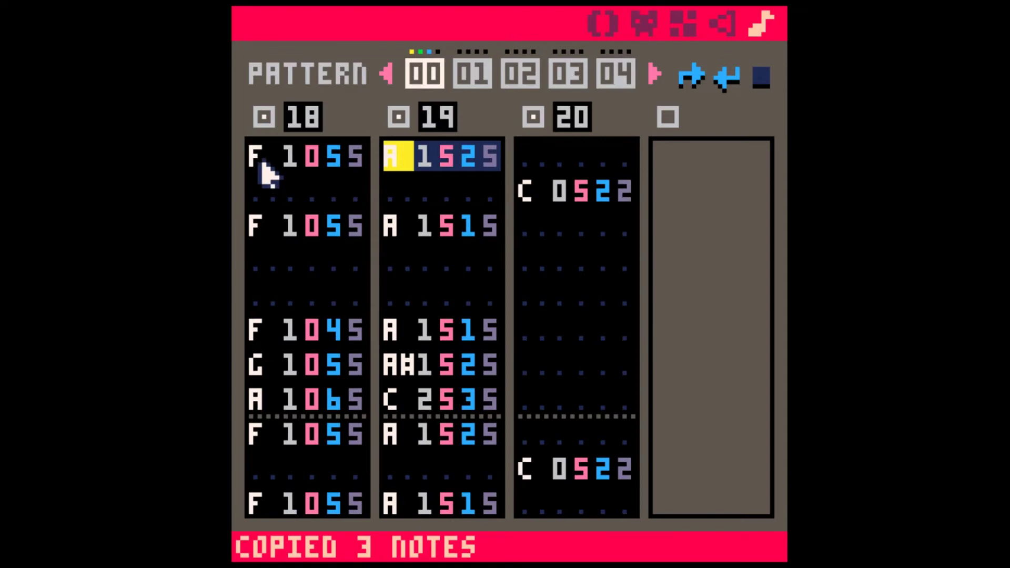
pyautogui.moveTo(263, 161); pyautogui.dragTo(354, 161)
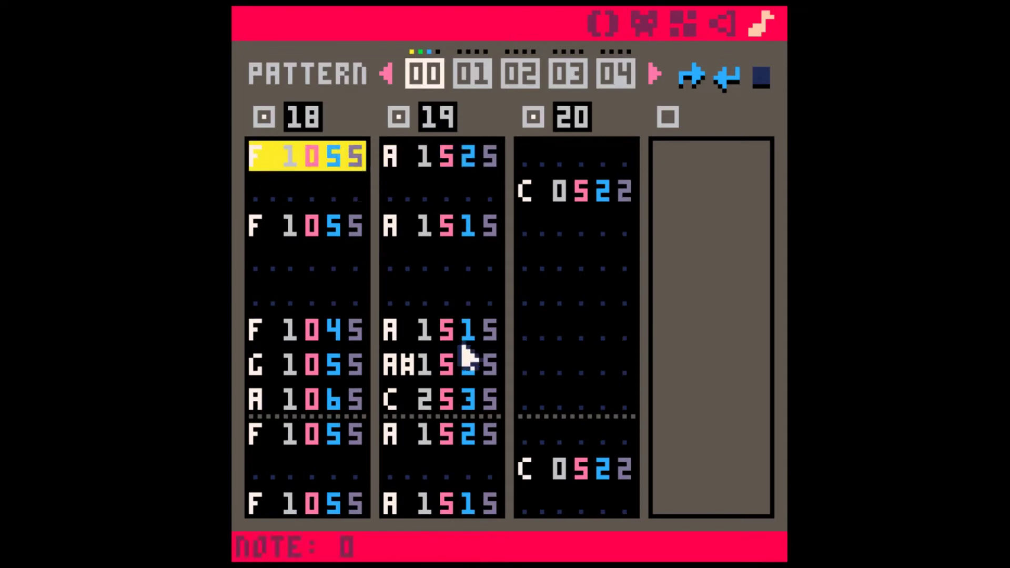
pyautogui.scroll(-5, 466, 357)
# Move the closing C, D and E notes from sound effect 19 to the same rows of sound effect 18.
pyautogui.moveTo(413, 434); pyautogui.dragTo(482, 494)
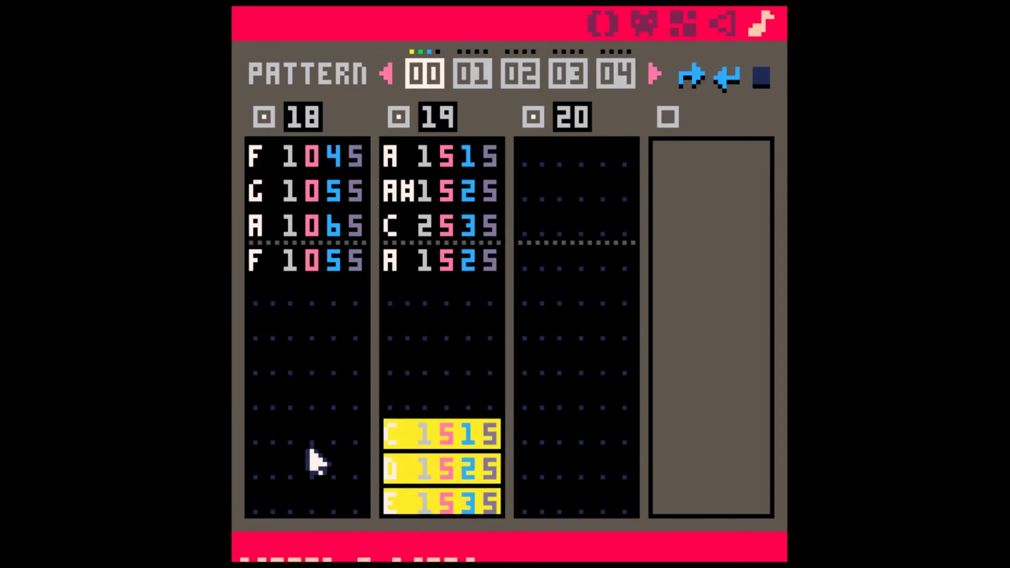
pyautogui.hotkey('ctrl', 'c')
pyautogui.click(273, 440)
pyautogui.hotkey('ctrl', 'v')
pyautogui.click(466, 434)
pyautogui.press('Down')
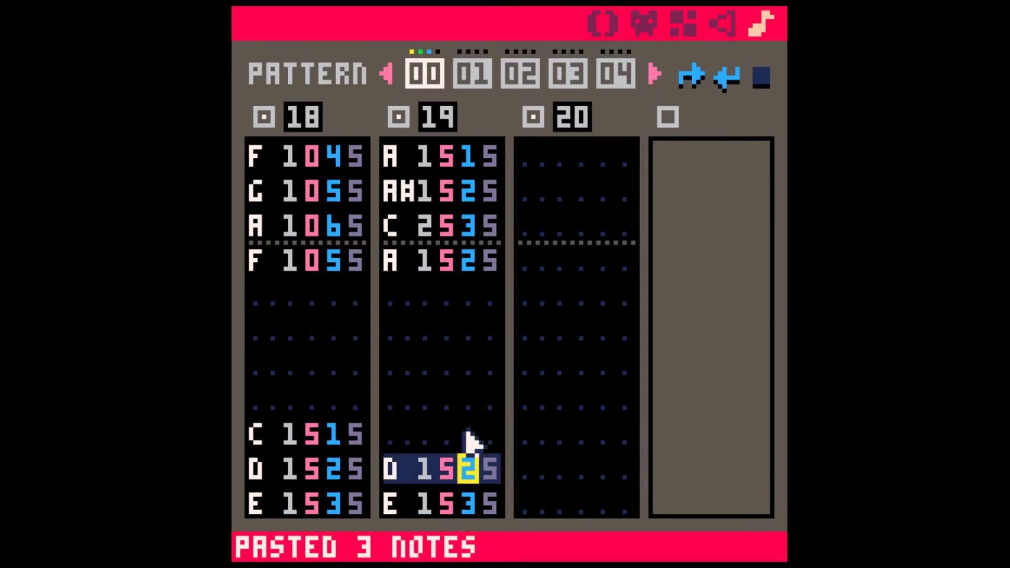
pyautogui.press('Down')
pyautogui.press('Down')
# Set the instrument of the closing C, D and E notes in sound effect 18 to 0.
pyautogui.press('Left')
pyautogui.press('Left')
pyautogui.press('Left')
pyautogui.press('Left')
pyautogui.press('Left')
pyautogui.press('Left')
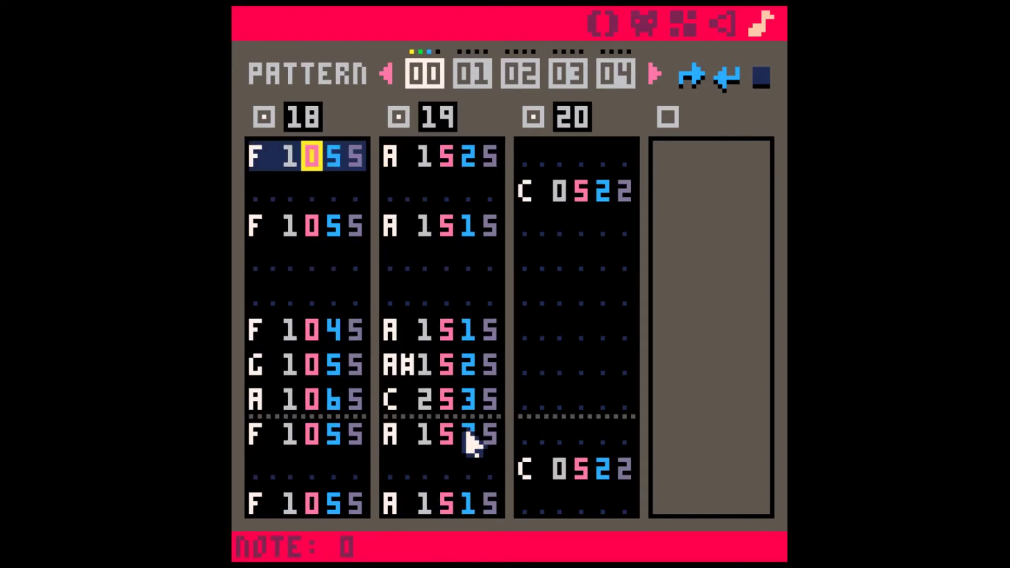
pyautogui.press('Left')
pyautogui.press('Left')
pyautogui.press('Down')
pyautogui.press('Down')
pyautogui.press('Down')
pyautogui.press('Down')
pyautogui.press('Down')
pyautogui.press('Down')
pyautogui.press('Down')
pyautogui.press('Down')
pyautogui.press('Down')
pyautogui.press('Down')
pyautogui.press('Down')
pyautogui.press('Down')
pyautogui.press('Down')
pyautogui.press('Down')
pyautogui.press('Down')
pyautogui.press('Down')
pyautogui.press('Down')
pyautogui.press('Down')
pyautogui.press('Down')
pyautogui.press('Down')
pyautogui.press('Right')
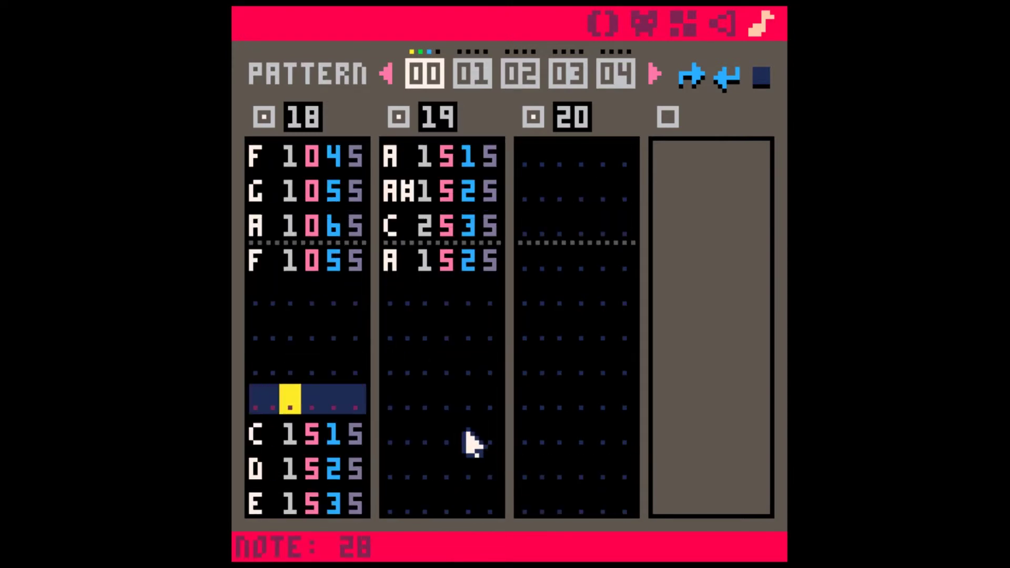
pyautogui.press('Down')
pyautogui.press('Right')
pyautogui.write('000')
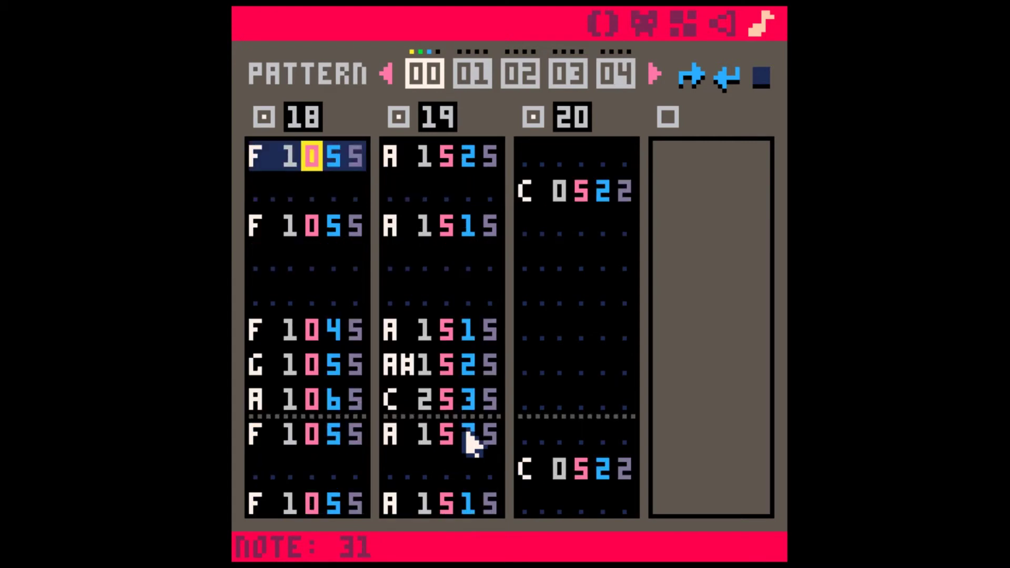
pyautogui.press('Right')
pyautogui.press('Up')
pyautogui.press('Up')
pyautogui.press('Up')
pyautogui.press('Down')
pyautogui.press('Down')
pyautogui.press('Down')
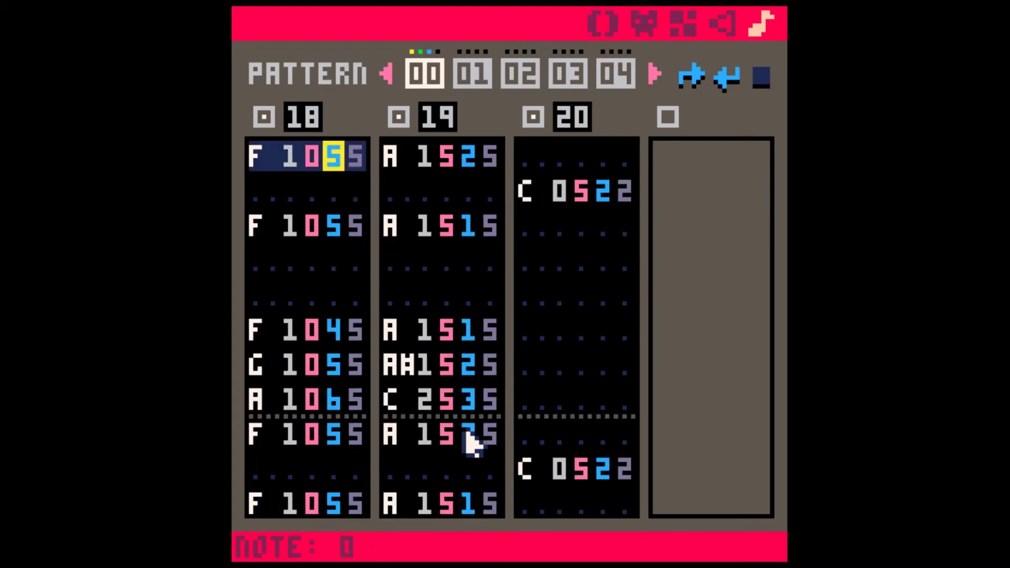
pyautogui.press('Down')
pyautogui.press('Up')
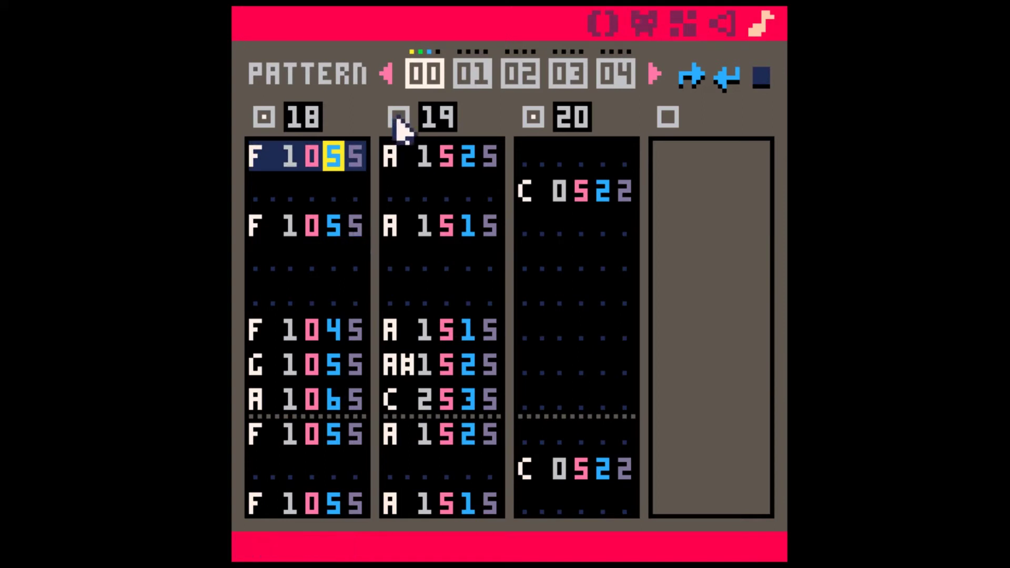
# Copy pattern 00 into pattern 01.
pyautogui.hotkey('ctrl', 'c')
pyautogui.click(465, 77)
pyautogui.hotkey('ctrl', 'v')
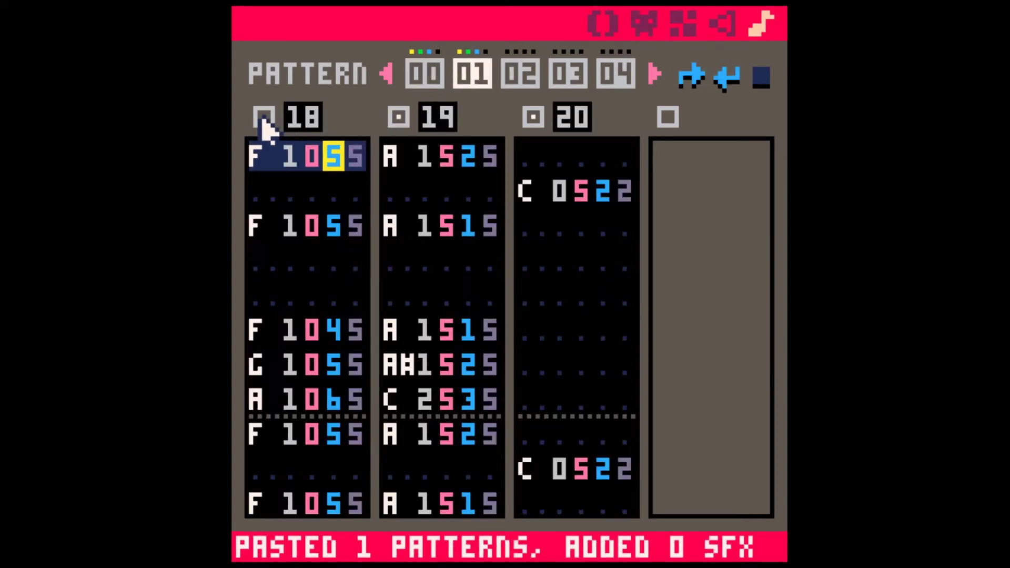
# Disable the channels of sound effects 18 and 20 in pattern 00, and the channel of sound effect 20 in pattern 01.
pyautogui.click(421, 76)
pyautogui.click(264, 116)
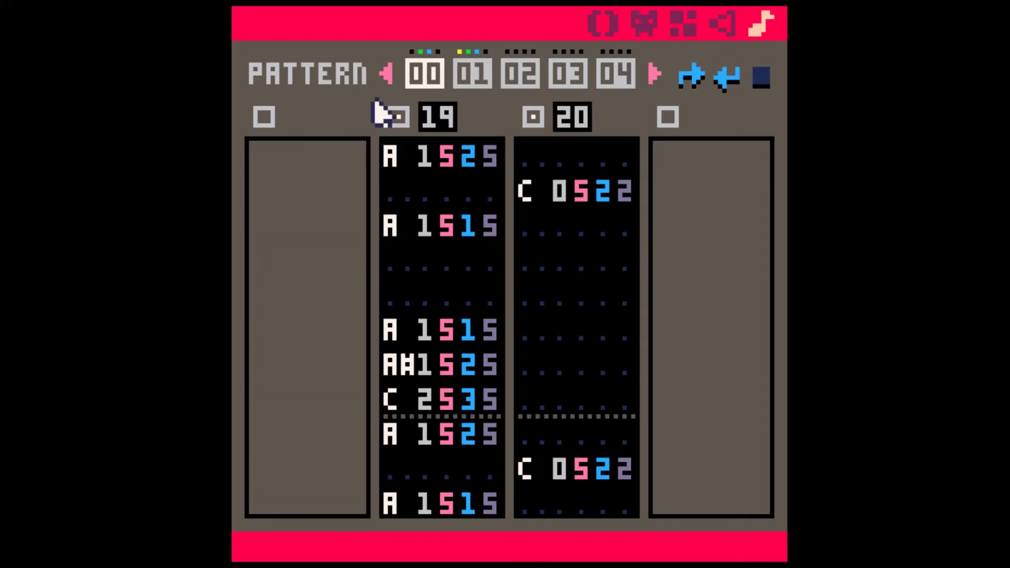
pyautogui.click(531, 116)
pyautogui.click(476, 78)
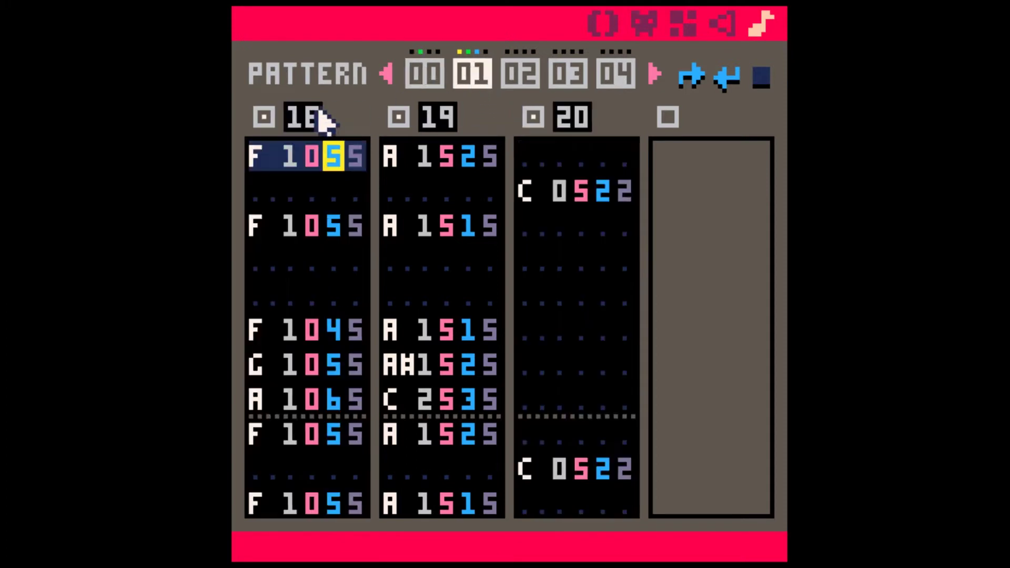
pyautogui.click(536, 120)
# Copy pattern 01 into pattern 02 and enable the third channel there with sound effect 20.
pyautogui.hotkey('ctrl', 'c')
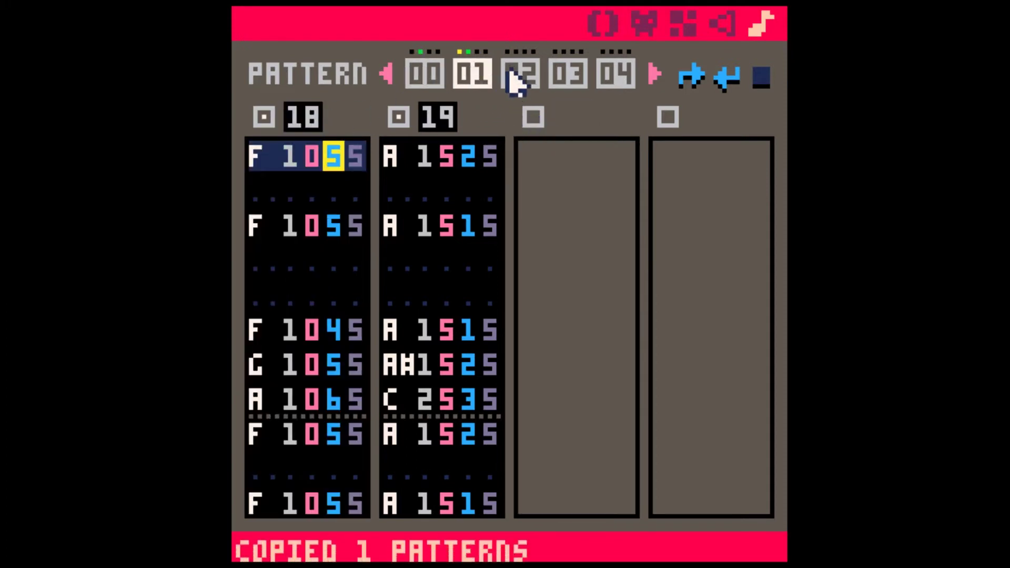
pyautogui.click(514, 76)
pyautogui.hotkey('ctrl', 'v')
pyautogui.click(532, 117)
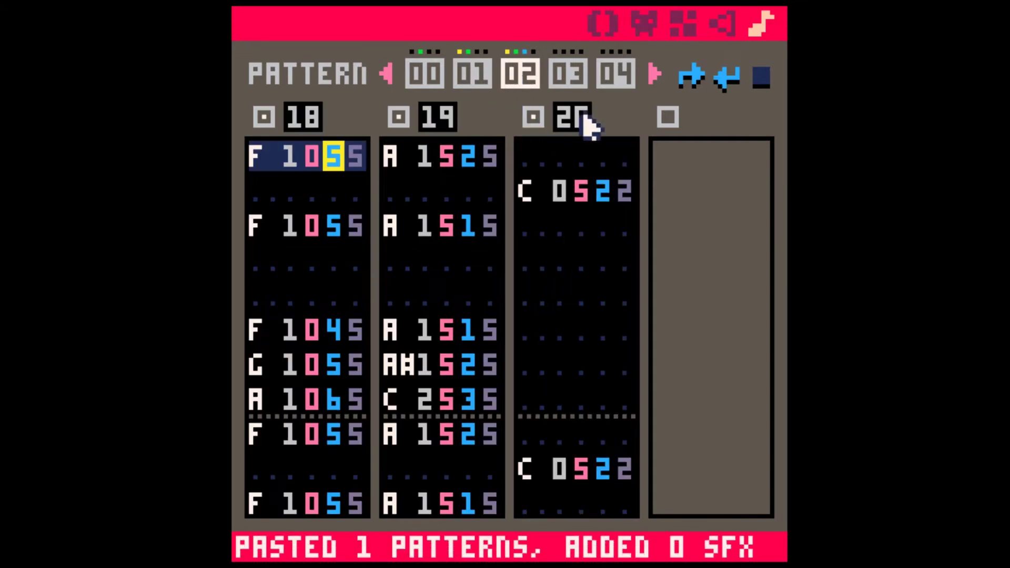
# Turn off the loop start and loop back flags of pattern 02.
pyautogui.click(421, 78)
pyautogui.click(472, 76)
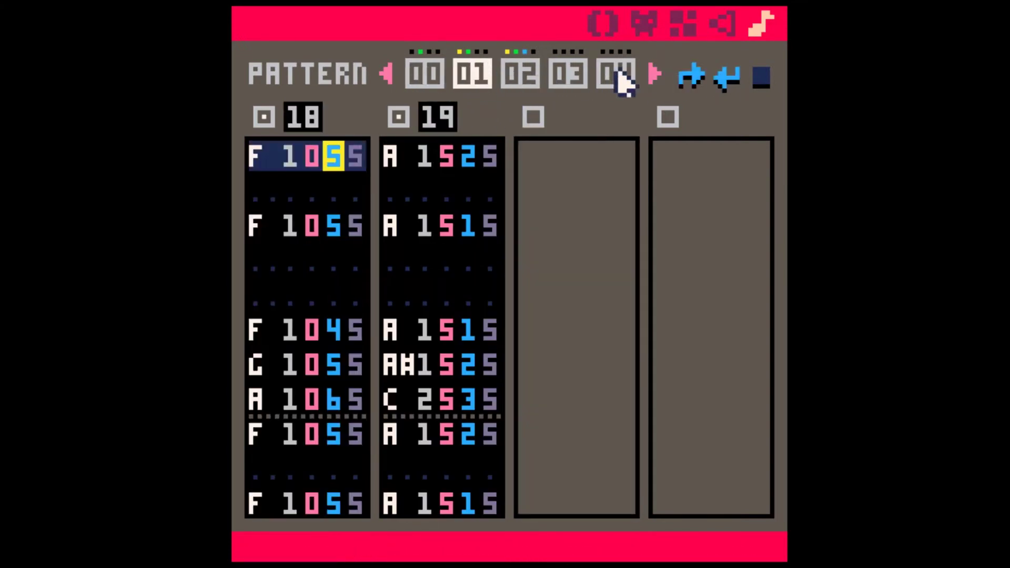
pyautogui.click(527, 75)
pyautogui.click(694, 75)
pyautogui.click(723, 75)
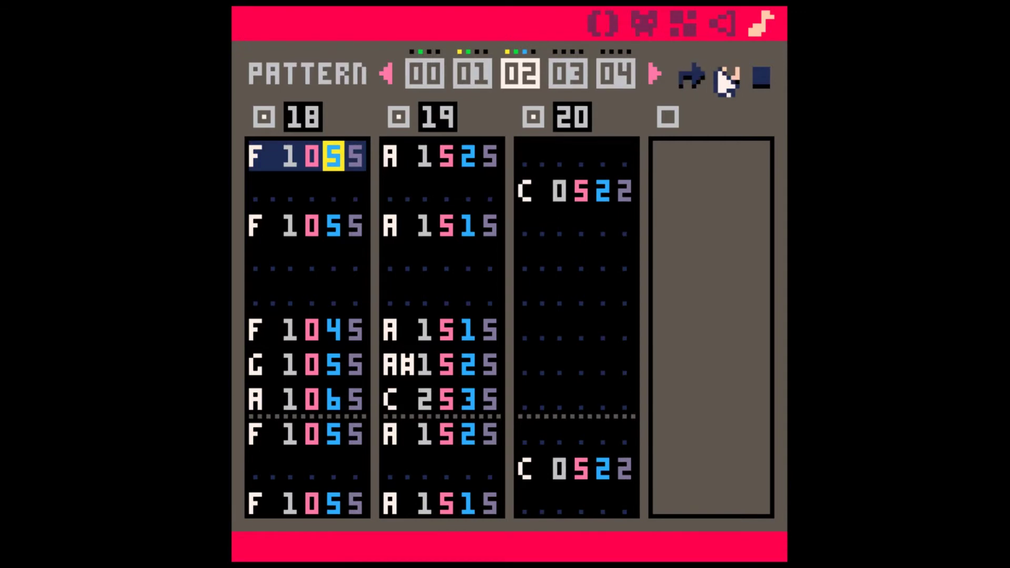
# Play the music starting from pattern 00 to hear the channels build up.
pyautogui.click(436, 77)
pyautogui.click(472, 145)
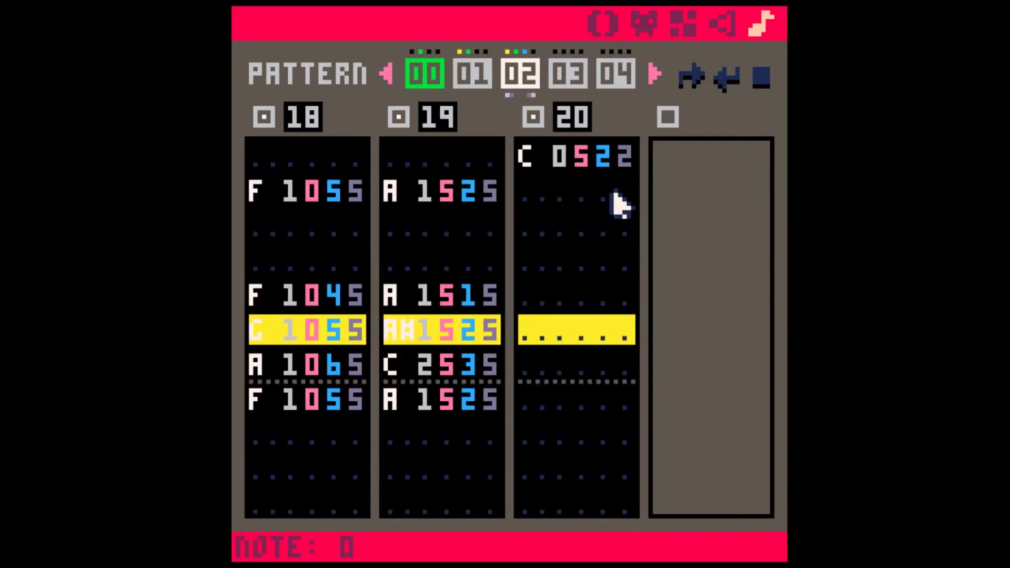
pyautogui.press('space')
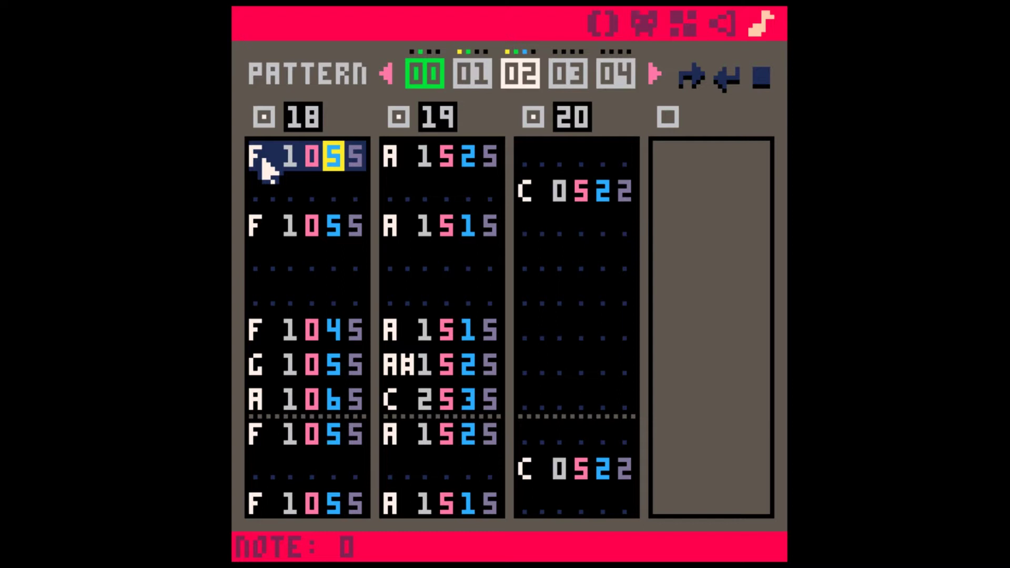
# Examine the first note of sound effect 18 and the low C of sound effect 20, and page through patterns 00 to 02.
pyautogui.click(265, 165)
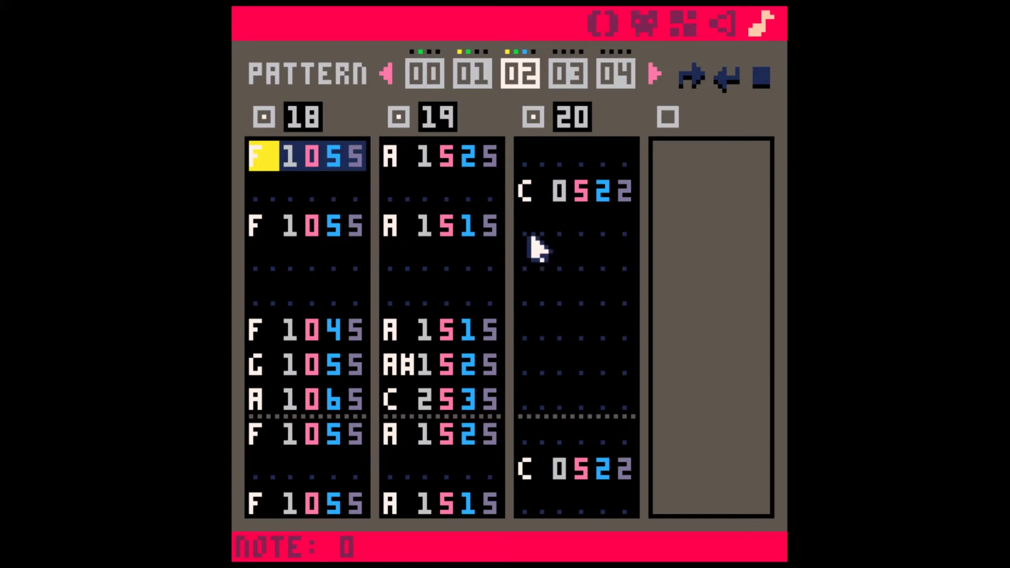
pyautogui.click(527, 193)
pyautogui.click(620, 187)
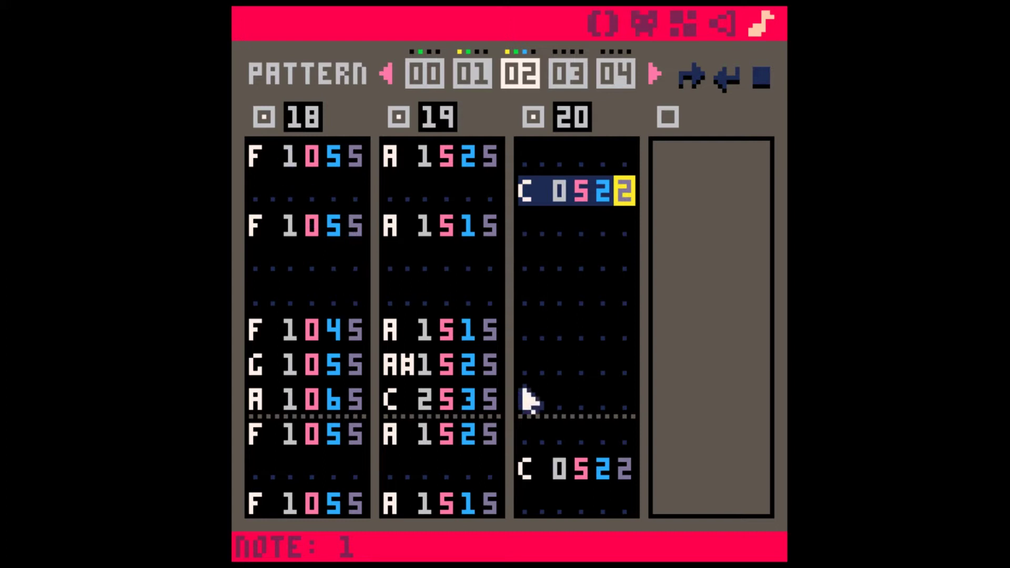
pyautogui.click(434, 73)
pyautogui.click(468, 77)
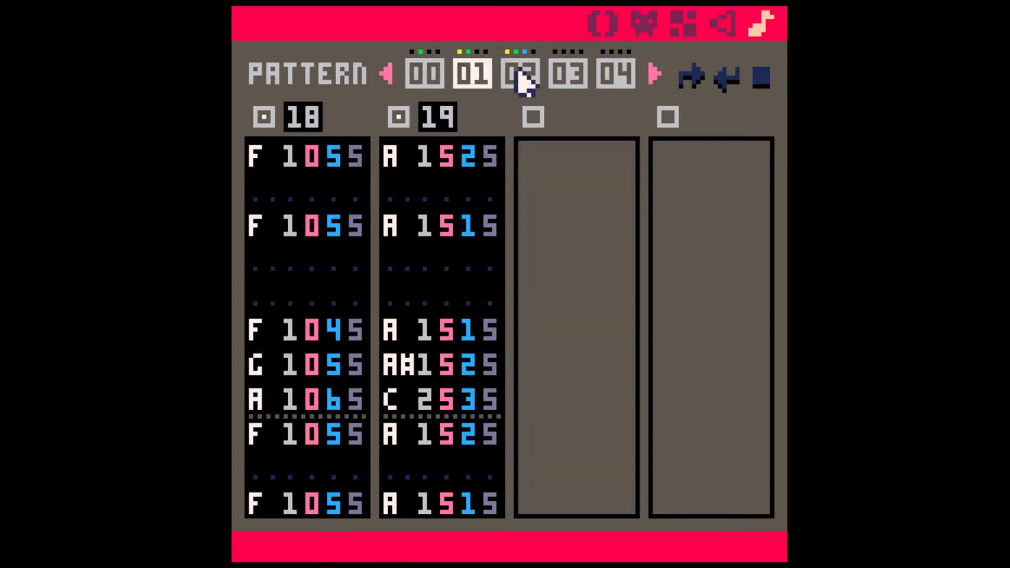
pyautogui.click(520, 74)
pyautogui.click(648, 71)
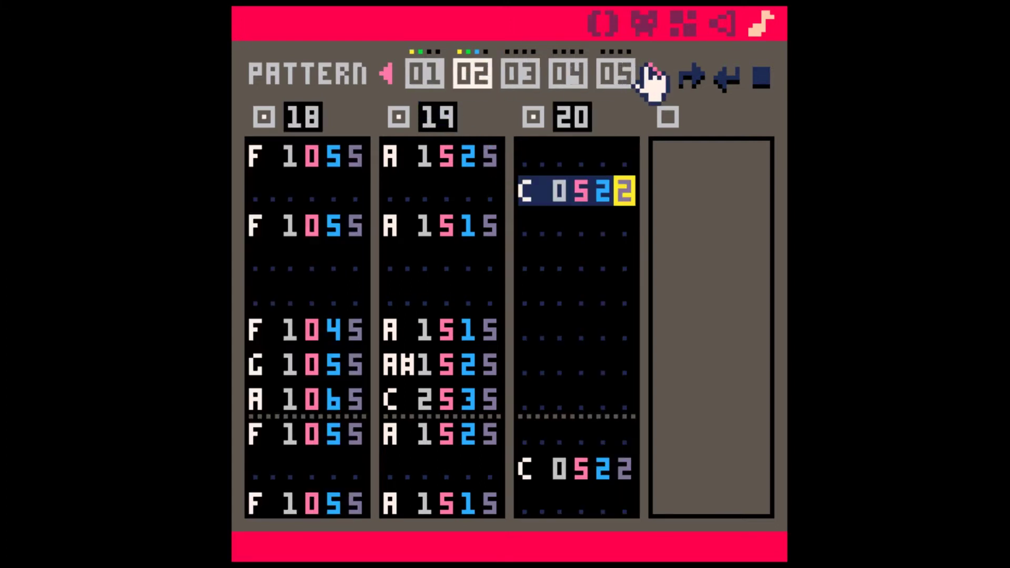
pyautogui.click(623, 79)
pyautogui.click(389, 76)
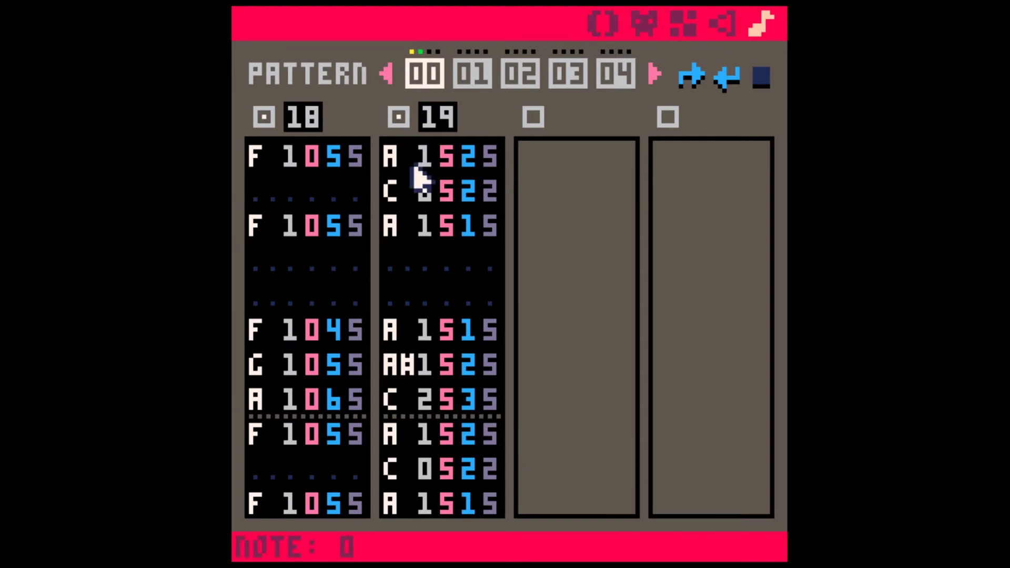
# Enable the third channel of pattern 00 with sound effect 20 and copy the A at note 0 of sound effect 19 into its note 1.
pyautogui.click(533, 117)
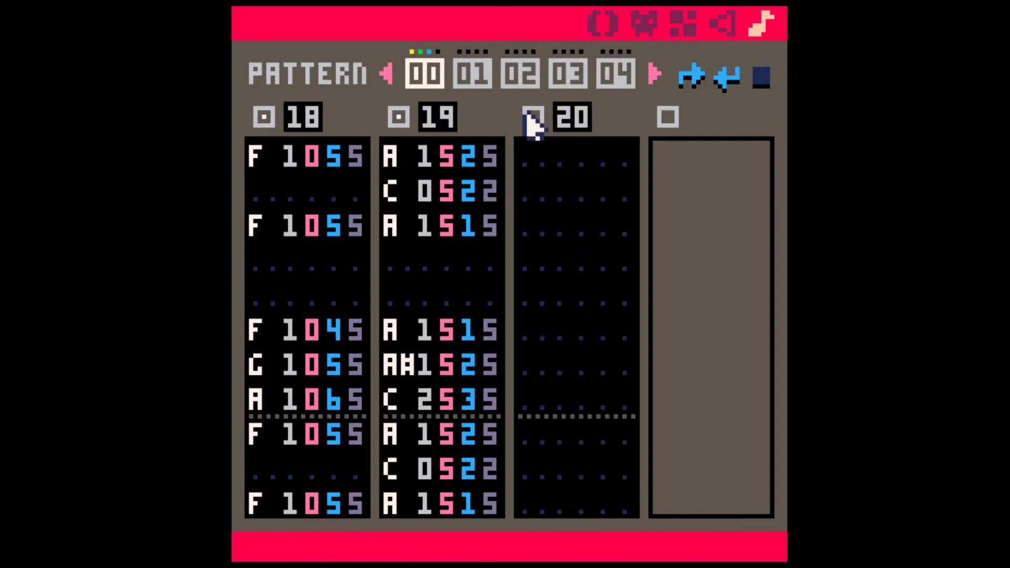
pyautogui.moveTo(391, 156); pyautogui.dragTo(487, 161)
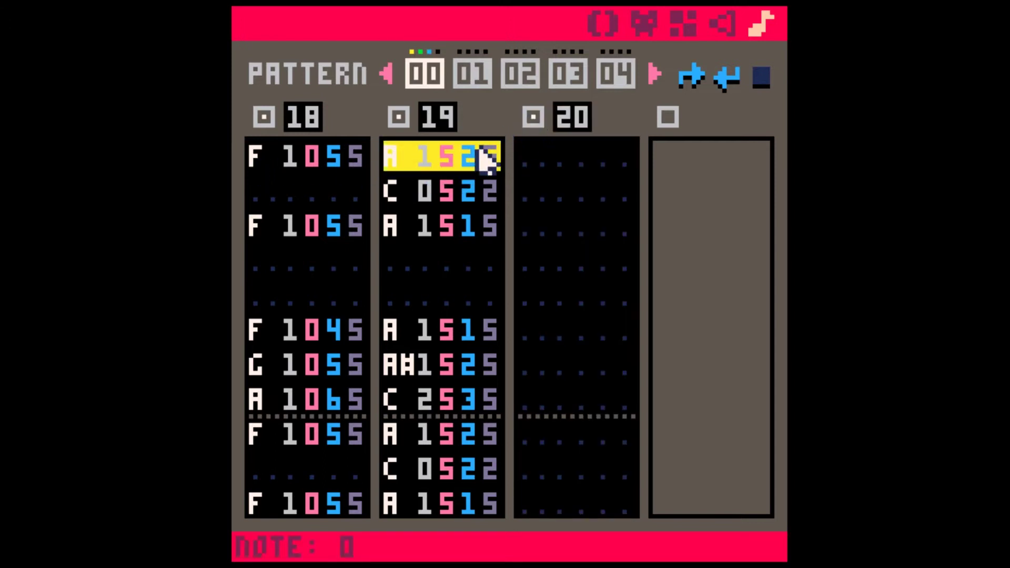
pyautogui.hotkey('ctrl', 'c')
pyautogui.click(528, 195)
pyautogui.hotkey('ctrl', 'v')
# Copy the A at note 2 of sound effect 19 into note 3 of sound effect 20.
pyautogui.moveTo(406, 226); pyautogui.dragTo(487, 227)
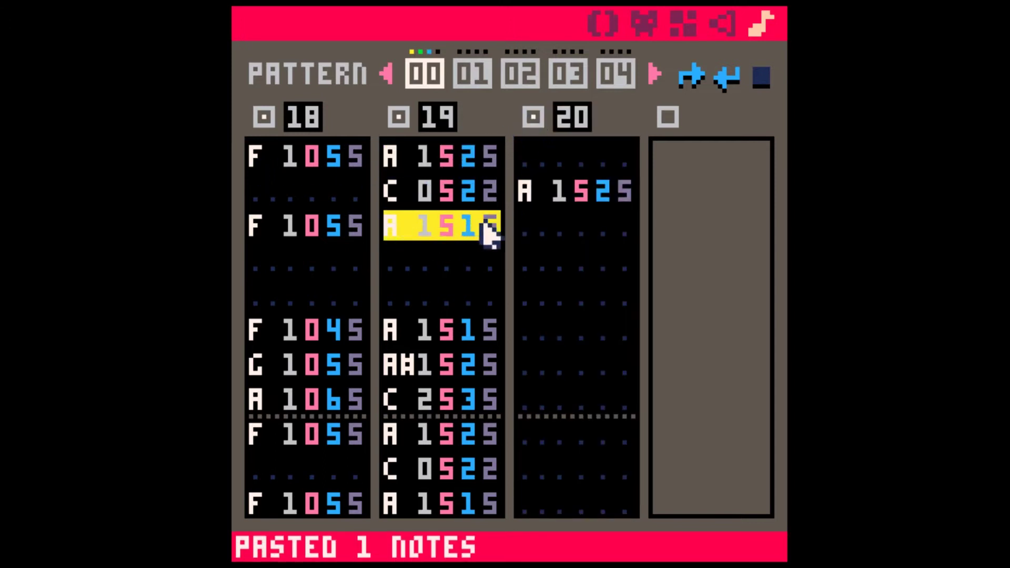
pyautogui.hotkey('ctrl', 'c')
pyautogui.click(542, 260)
pyautogui.hotkey('ctrl', 'v')
# Set the volume of the A at note 1 of sound effect 20 to 1.
pyautogui.click(604, 196)
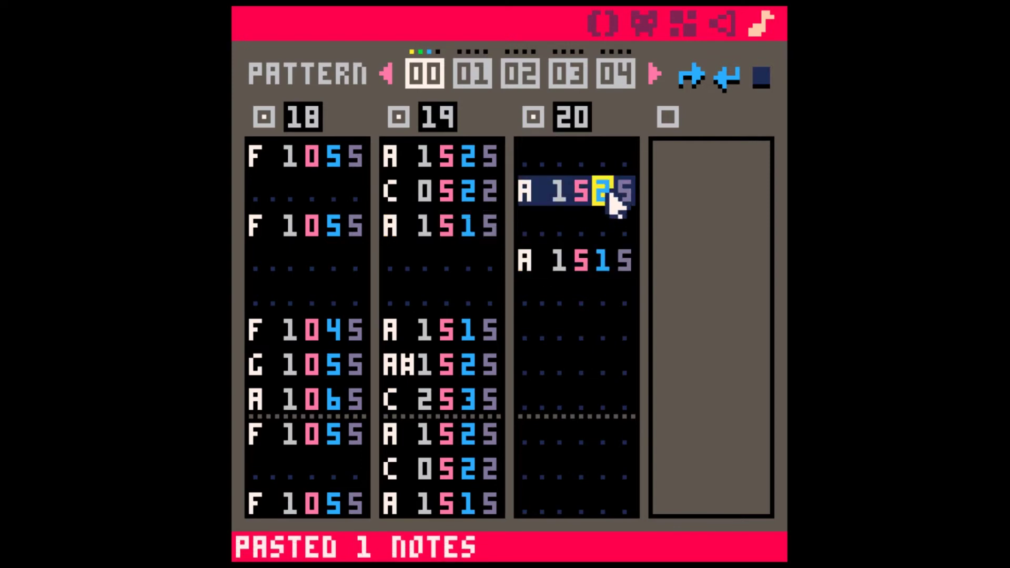
pyautogui.press('BackSpace')
pyautogui.press('Down')
pyautogui.press('Up')
pyautogui.press('Up')
pyautogui.press('Left')
pyautogui.press('Right')
pyautogui.write('1')
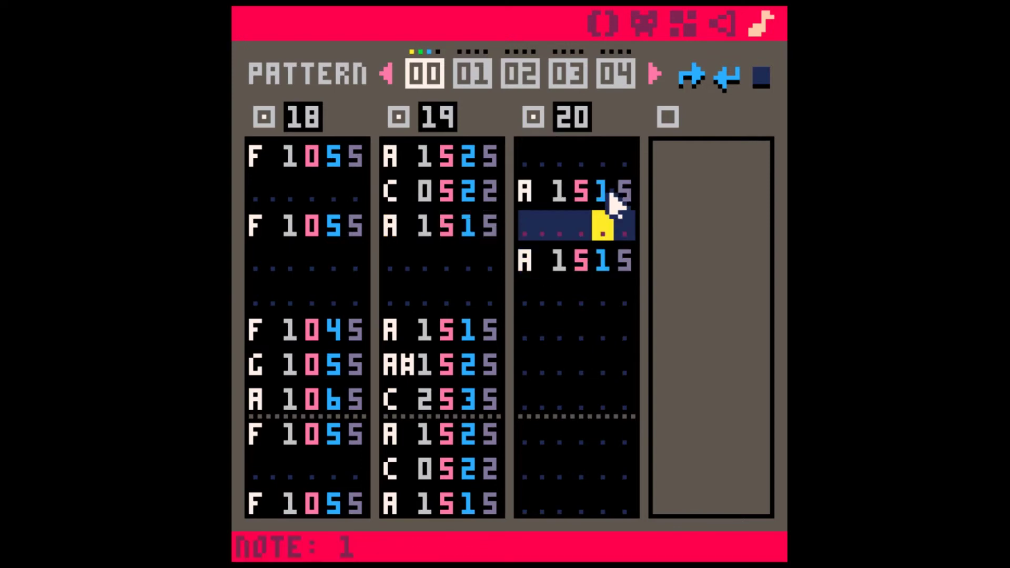
# Set the instrument of the A entries at notes 1 and 3 of sound effect 20 to 0.
pyautogui.press('Up')
pyautogui.press('Left')
pyautogui.write('0')
pyautogui.press('Down')
pyautogui.write('0')
# Copy the A, A#, C and A at notes 5 to 8 of sound effect 19 into sound effect 20, starting at note 6.
pyautogui.press('Down')
pyautogui.press('Left')
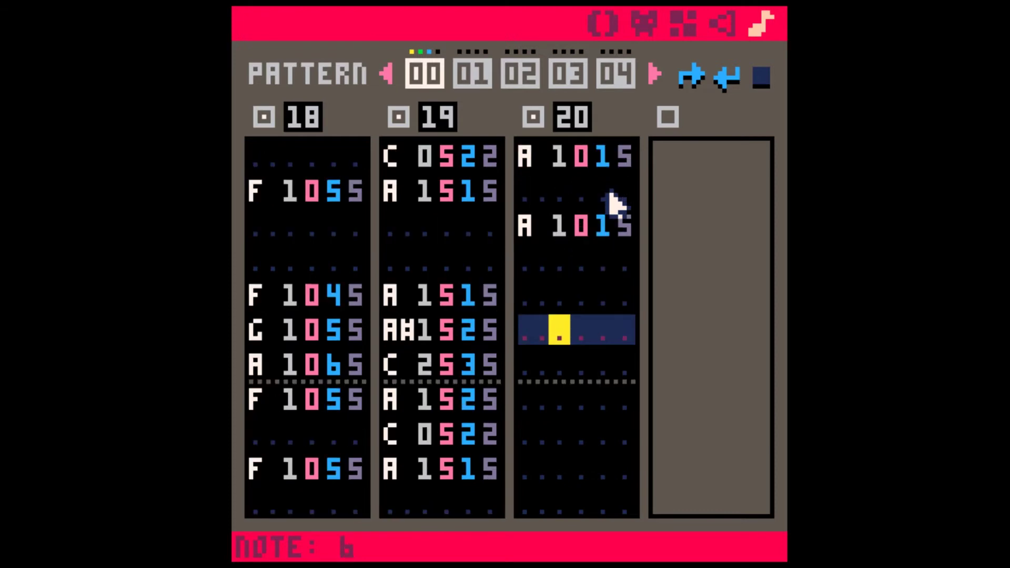
pyautogui.press('Left')
pyautogui.press('Left')
pyautogui.hotkey('shift', 'Down')
pyautogui.hotkey('shift', 'Down')
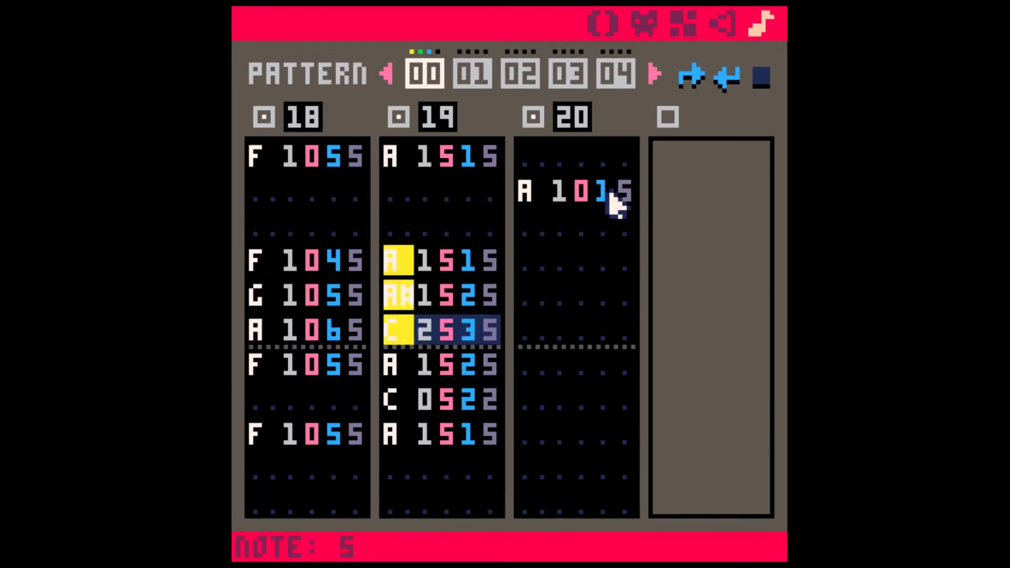
pyautogui.hotkey('shift', 'Down')
pyautogui.hotkey('shift', 'Right')
pyautogui.hotkey('shift', 'Right')
pyautogui.hotkey('shift', 'Right')
pyautogui.hotkey('shift', 'Right')
pyautogui.hotkey('ctrl', 'c')
pyautogui.press('Up')
pyautogui.press('Right')
pyautogui.press('Up')
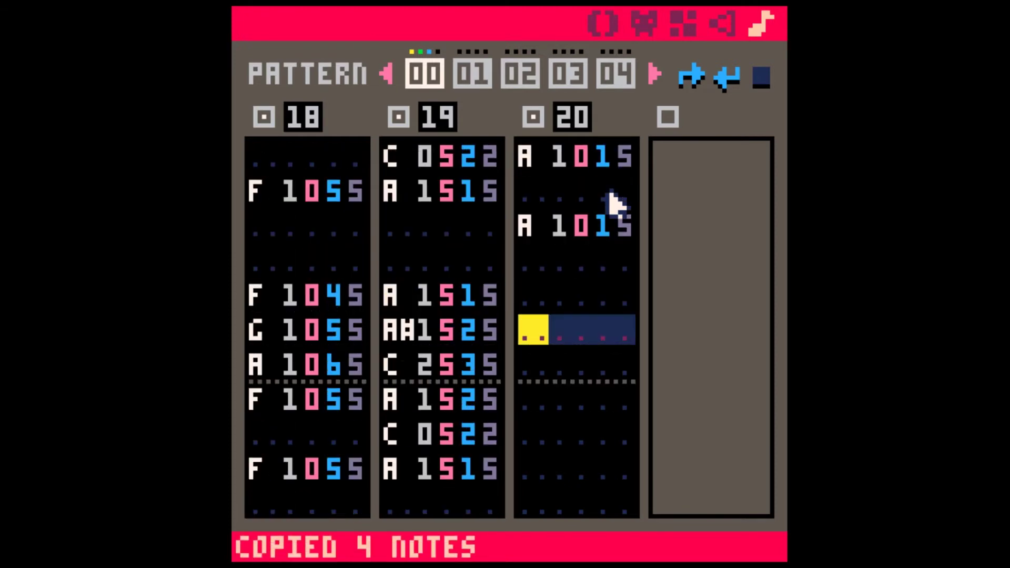
pyautogui.hotkey('ctrl', 'v')
# Set the volume of the A#, C and A at notes 7 to 9 of sound effect 20 to 1.
pyautogui.press('Right')
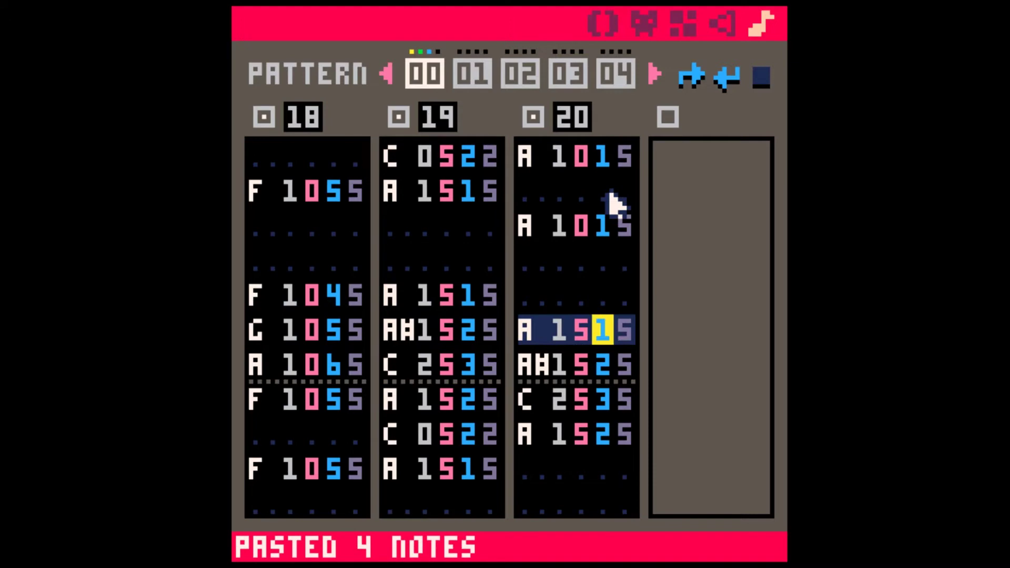
pyautogui.press('Down')
pyautogui.write('111')
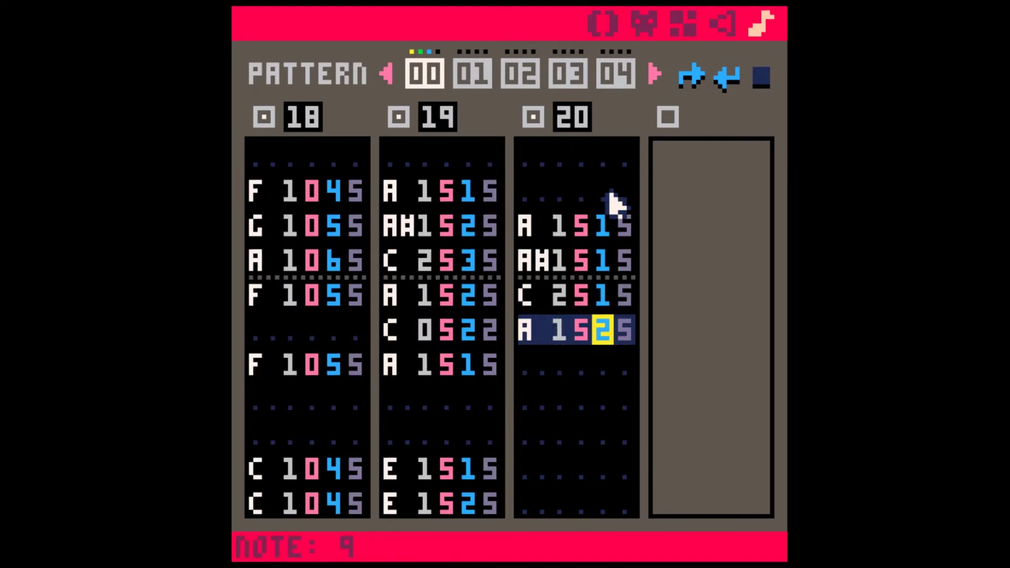
# Set the instrument of the four entries at notes 6 to 9 of sound effect 20 to 0.
pyautogui.press('Up')
pyautogui.press('Up')
pyautogui.press('Up')
pyautogui.press('Up')
pyautogui.press('Left')
pyautogui.write('0000')
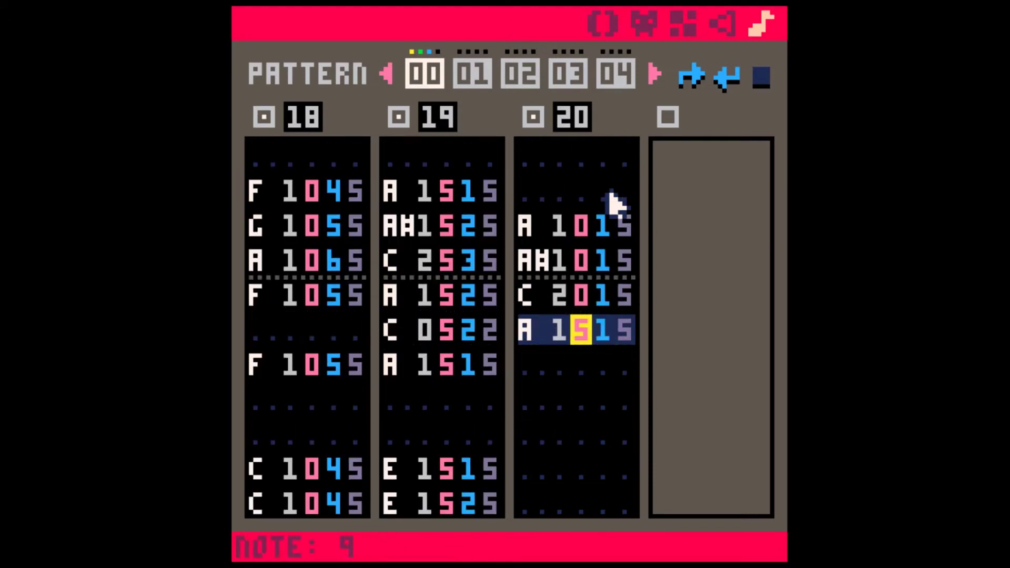
# Set the instrument of all copied notes in sound effect 20, from note 1 to note 9, to 5.
pyautogui.press('Up')
pyautogui.press('Up')
pyautogui.press('Up')
pyautogui.press('Up')
pyautogui.press('Up')
pyautogui.press('Up')
pyautogui.press('Up')
pyautogui.press('Up')
pyautogui.press('Up')
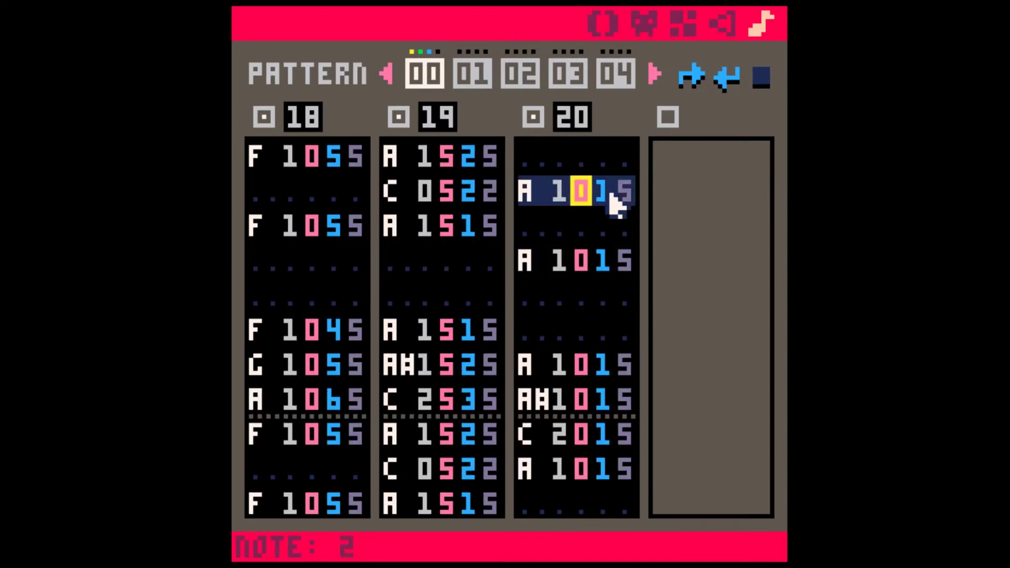
pyautogui.write('5')
pyautogui.press('Down')
pyautogui.press('Down')
pyautogui.press('Down')
pyautogui.press('Down')
pyautogui.write('555')
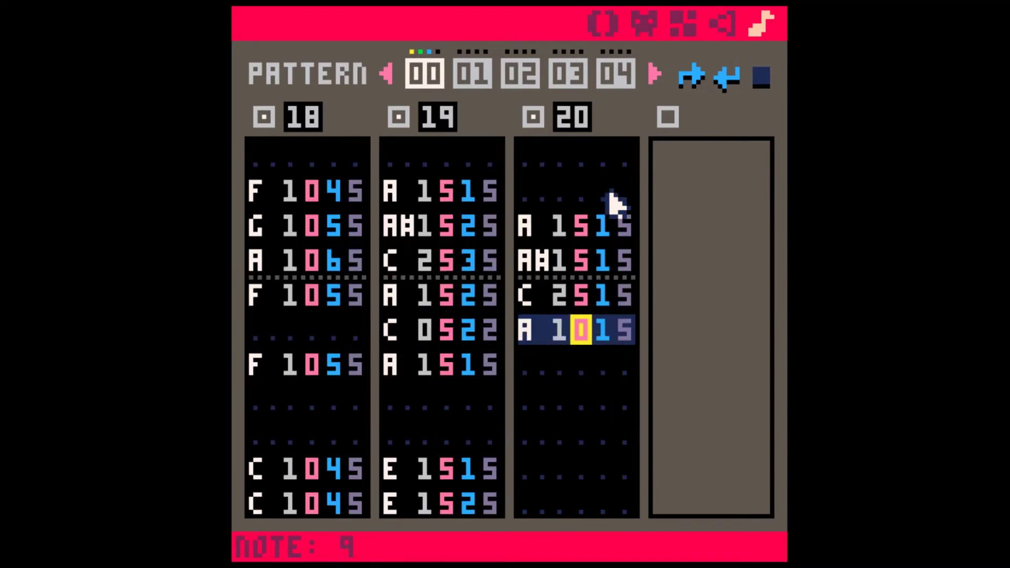
pyautogui.write('5')
# Copy the A at note 10 of sound effect 19 into note 11 of sound effect 20.
pyautogui.press('Left')
pyautogui.press('Left')
pyautogui.press('Left')
pyautogui.press('Left')
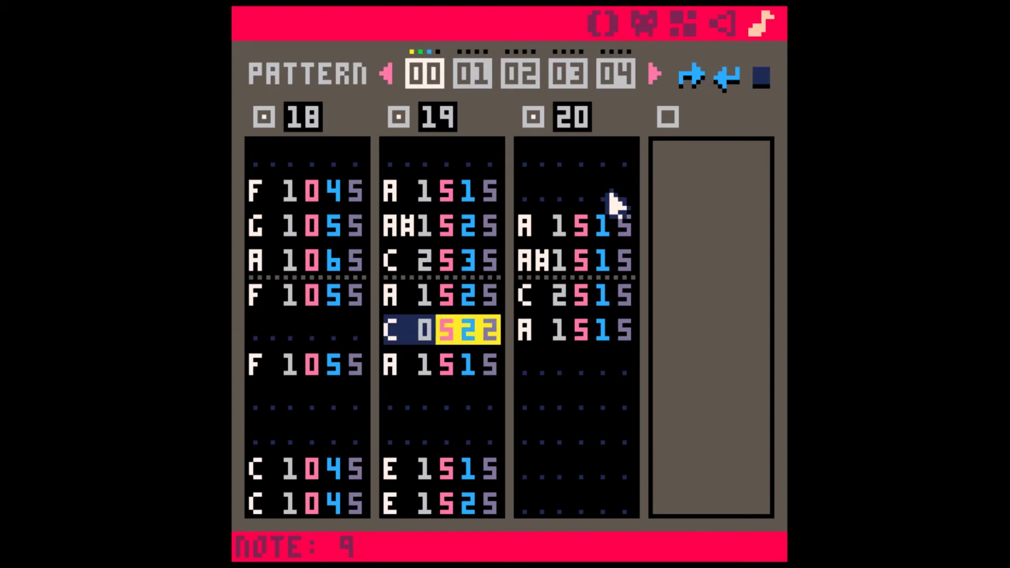
pyautogui.press('Down')
pyautogui.hotkey('ctrl', 'c')
pyautogui.press('Down')
pyautogui.press('Right')
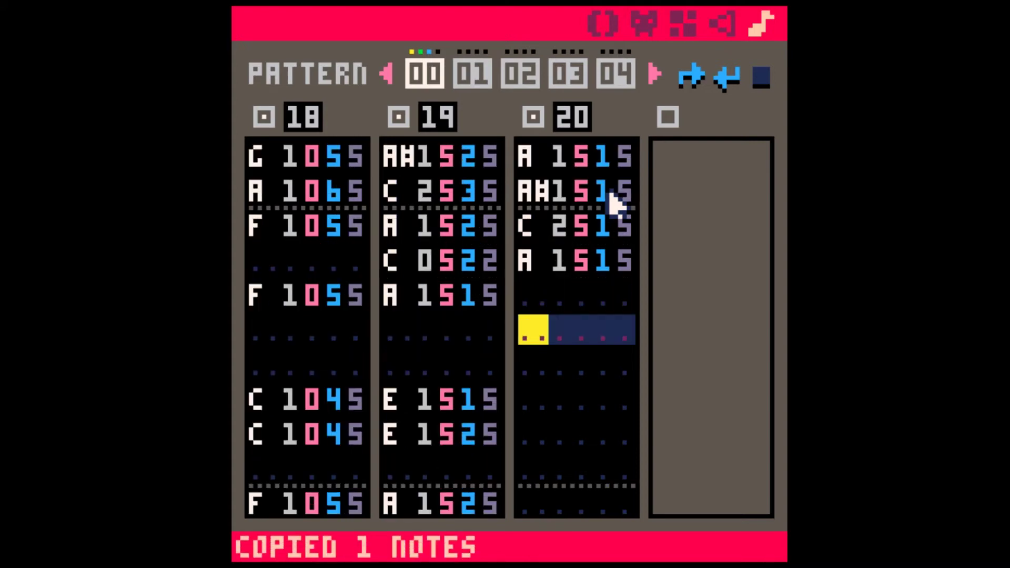
pyautogui.hotkey('ctrl', 'v')
# Copy the two E entries at notes 13 and 14 of sound effect 19 into sound effect 20, starting at note 14.
pyautogui.press('Right')
pyautogui.press('Down')
pyautogui.press('Down')
pyautogui.press('Down')
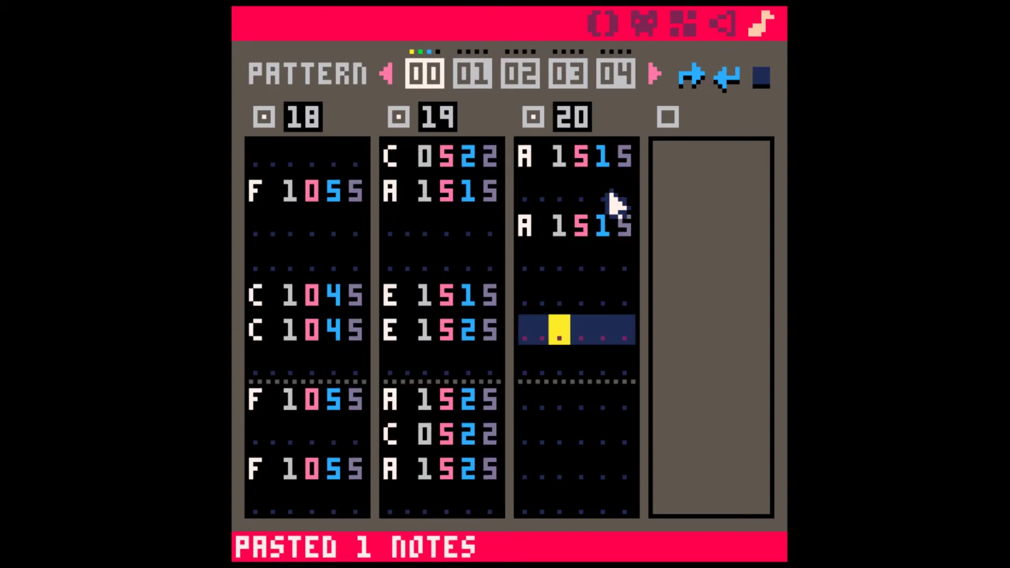
pyautogui.press('Left')
pyautogui.press('Left')
pyautogui.press('Left')
pyautogui.hotkey('shift', 'Up')
pyautogui.hotkey('shift', 'Left')
pyautogui.hotkey('shift', 'Left')
pyautogui.hotkey('shift', 'Left')
pyautogui.hotkey('shift', 'Left')
pyautogui.press('Down')
pyautogui.press('Right')
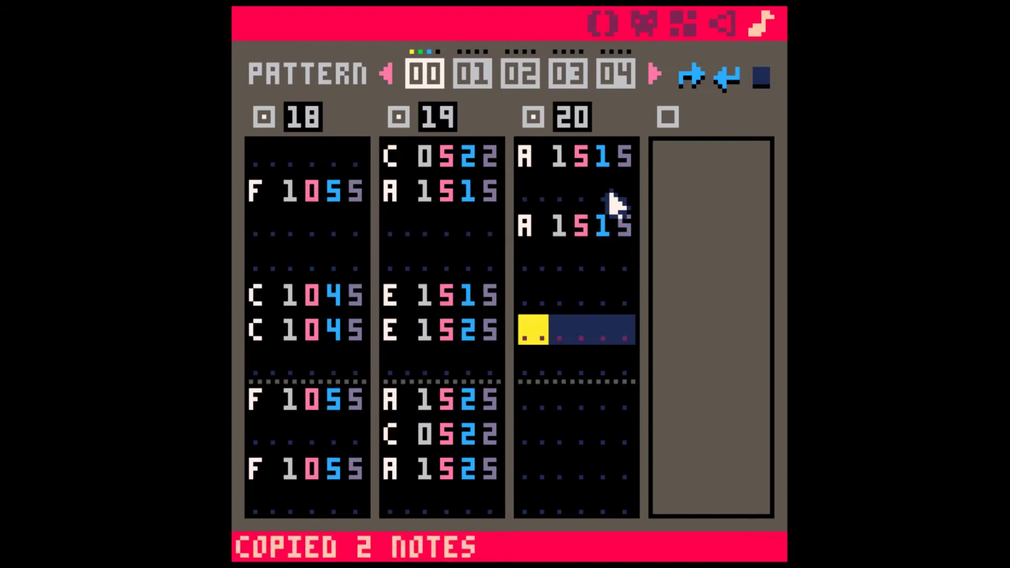
pyautogui.hotkey('ctrl', 'v')
# Copy the A, C and A at notes 16 to 18 of sound effect 19 into sound effect 20, starting at note 17.
pyautogui.press('Down')
pyautogui.press('Down')
pyautogui.press('Down')
pyautogui.press('Down')
pyautogui.press('Left')
pyautogui.hotkey('shift', 'Up')
pyautogui.hotkey('shift', 'Up')
pyautogui.hotkey('shift', 'Left')
pyautogui.hotkey('shift', 'Left')
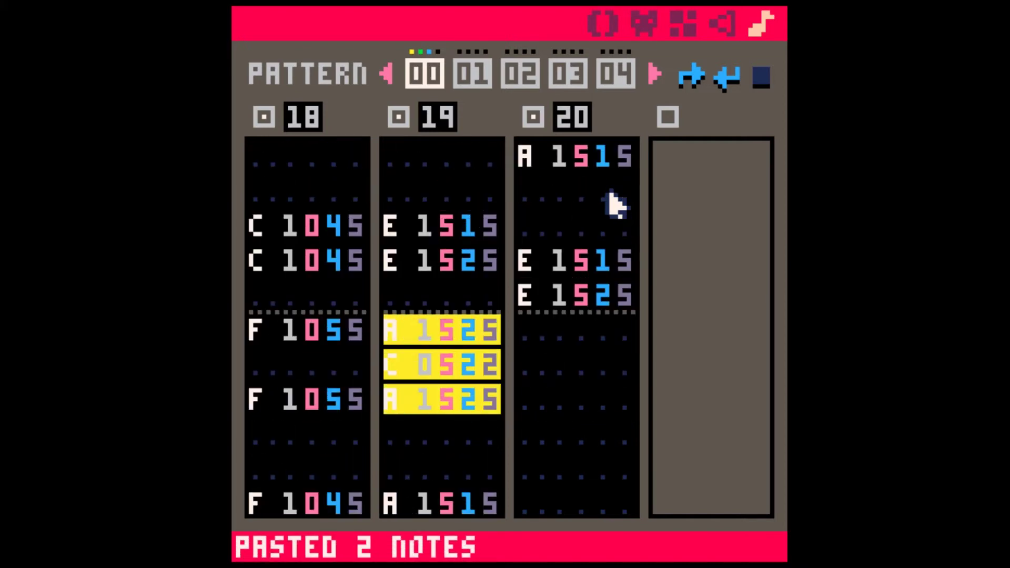
pyautogui.hotkey('ctrl', 'c')
pyautogui.press('Down')
pyautogui.hotkey('ctrl', 'Right')
pyautogui.hotkey('ctrl', 'v')
pyautogui.press('Right')
pyautogui.press('Down')
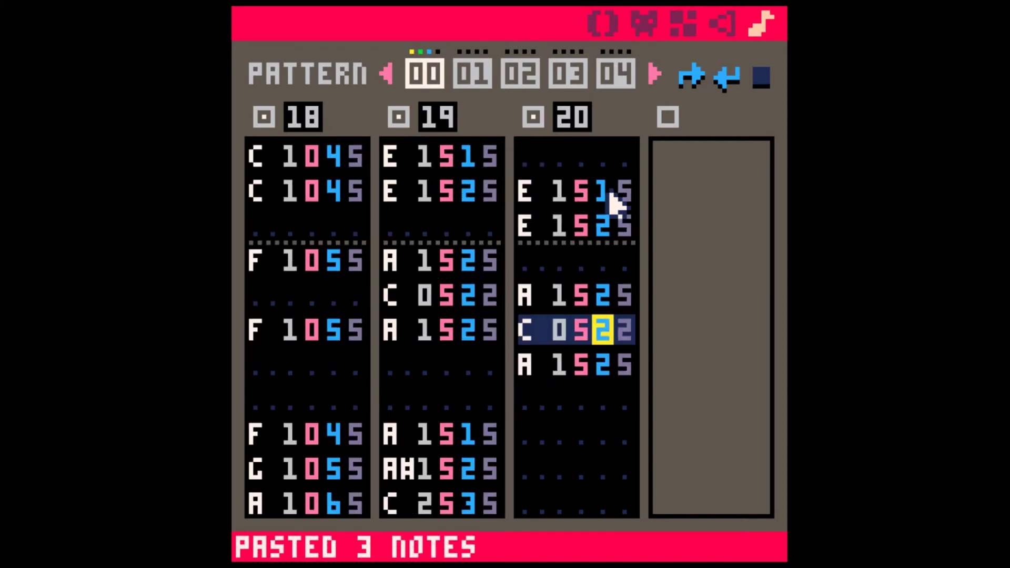
# Delete the low C at note 18 of sound effect 20, and copy notes 21 to 24 of sound effect 19 into it from note 22.
pyautogui.press('BackSpace')
pyautogui.press('Down')
pyautogui.press('Down')
pyautogui.press('Down')
pyautogui.press('Left')
pyautogui.press('Left')
pyautogui.press('Left')
pyautogui.press('Left')
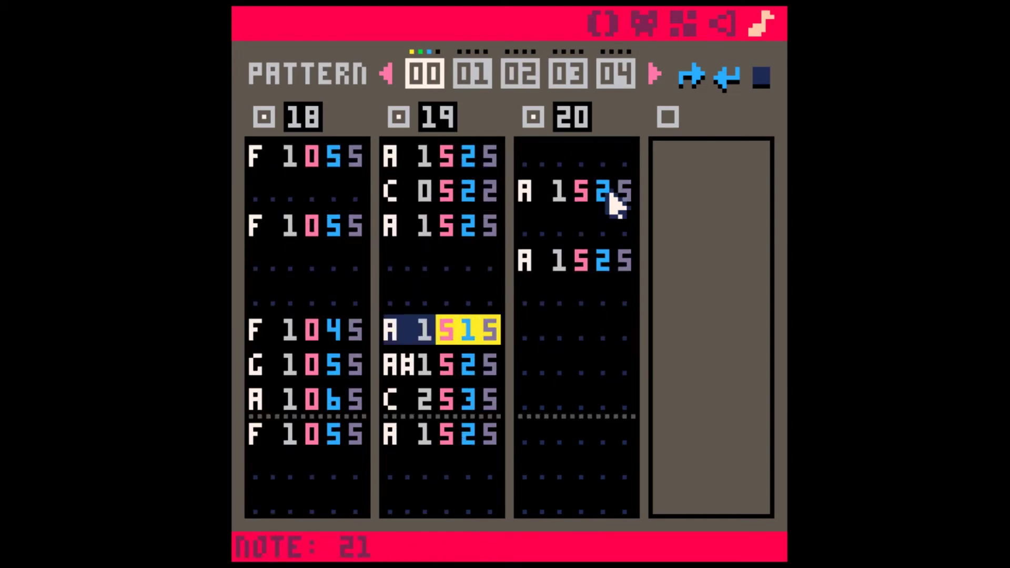
pyautogui.hotkey('shift', 'Left')
pyautogui.hotkey('shift', 'Down')
pyautogui.hotkey('shift', 'Down')
pyautogui.hotkey('shift', 'Left')
pyautogui.hotkey('shift', 'Down')
pyautogui.hotkey('ctrl', 'c')
pyautogui.press('Up')
pyautogui.press('Up')
pyautogui.press('Up')
pyautogui.press('Down')
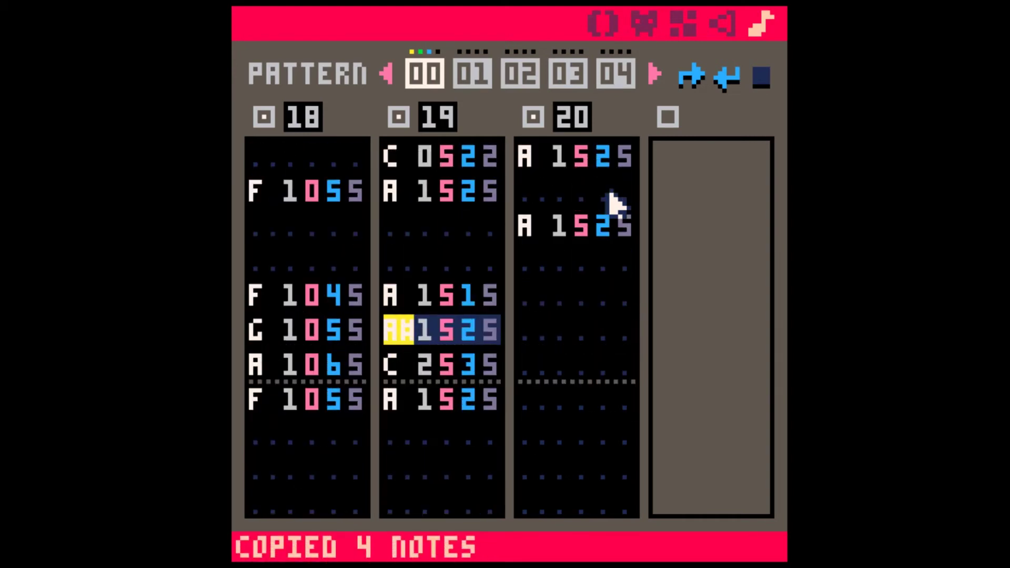
pyautogui.hotkey('ctrl', 'Right')
pyautogui.hotkey('ctrl', 'v')
# Set the volume of the four pasted notes at notes 22 to 25 of sound effect 20 to 1, and play the pattern.
pyautogui.press('Right')
pyautogui.press('Right')
pyautogui.press('Right')
pyautogui.write('1111')
pyautogui.press('Down')
pyautogui.press('Down')
pyautogui.press('Left')
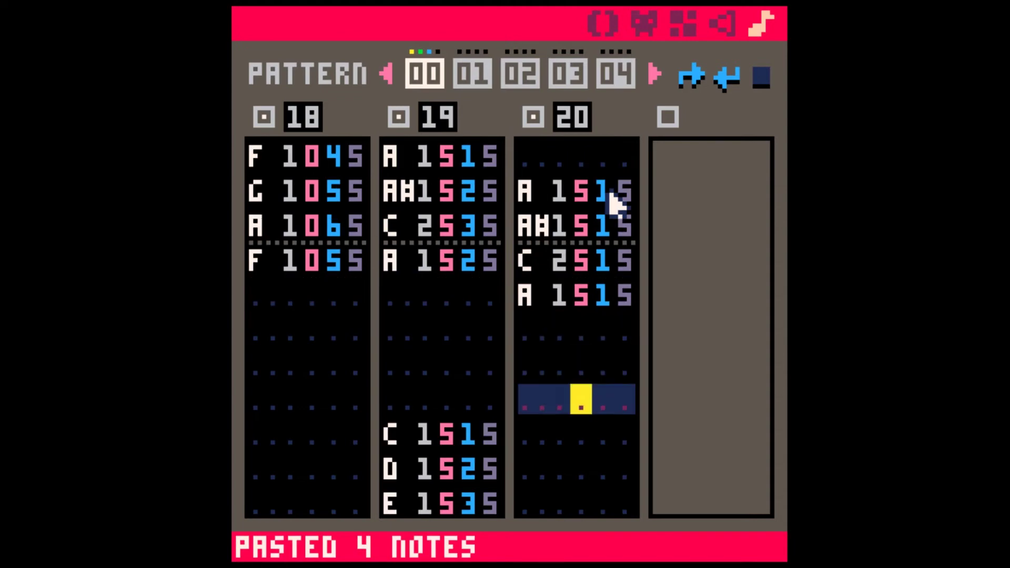
pyautogui.press('space')
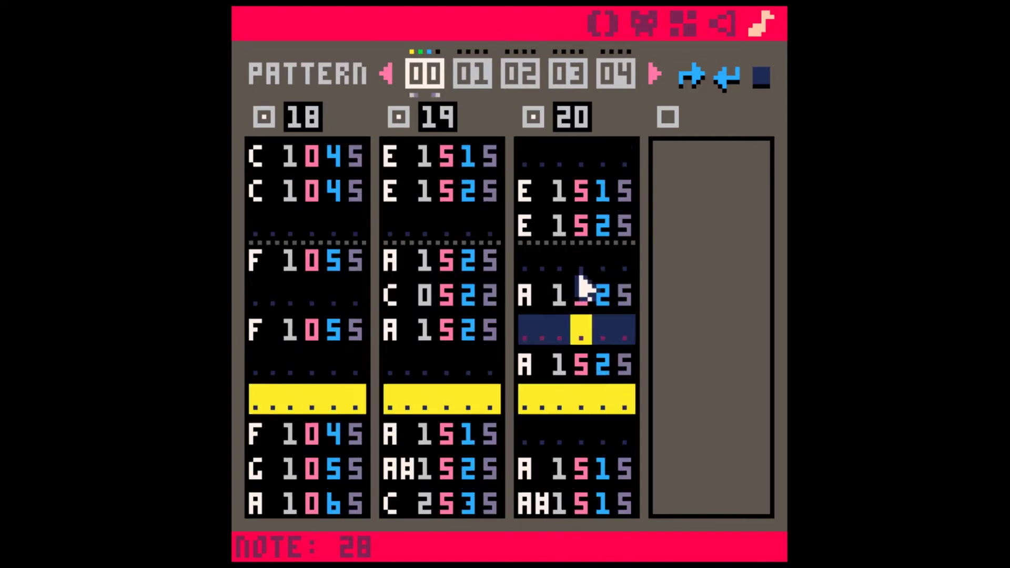
pyautogui.press('space')
# Set the instrument of all notes in sound effect 20, from note 1 to note 25, to 0, and play the pattern.
pyautogui.click(574, 221)
pyautogui.click(581, 202)
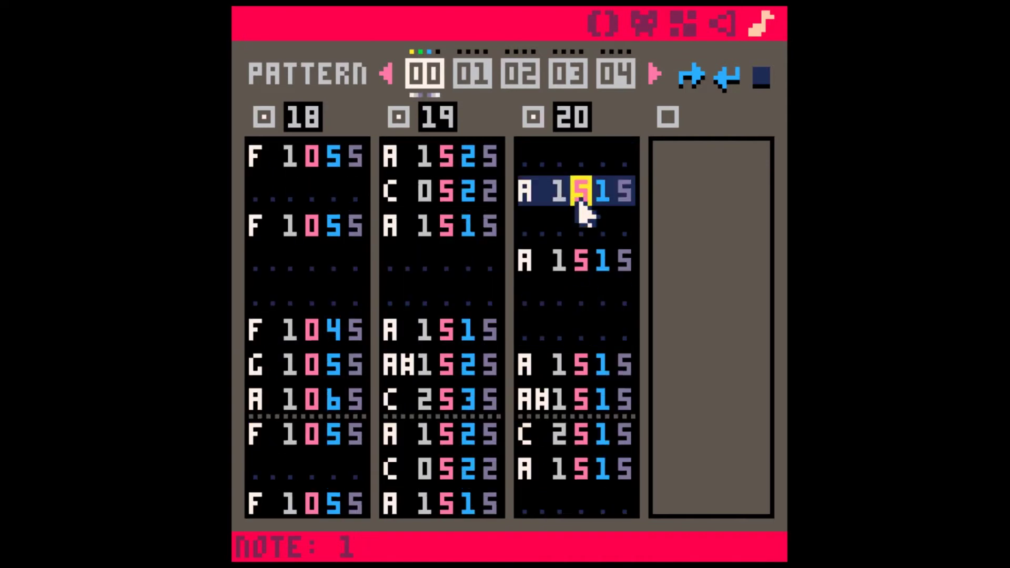
pyautogui.press('space')
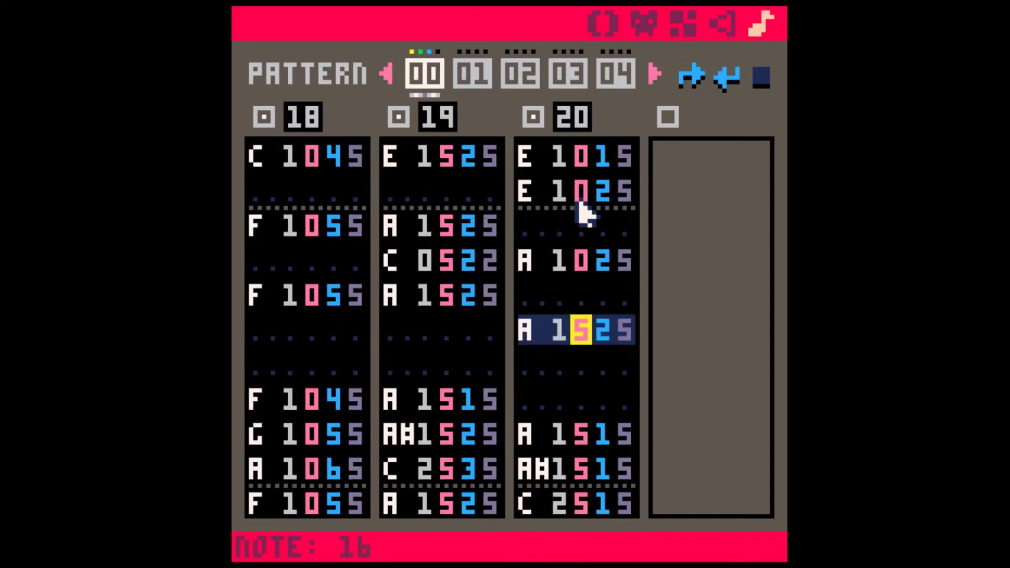
pyautogui.press('space')
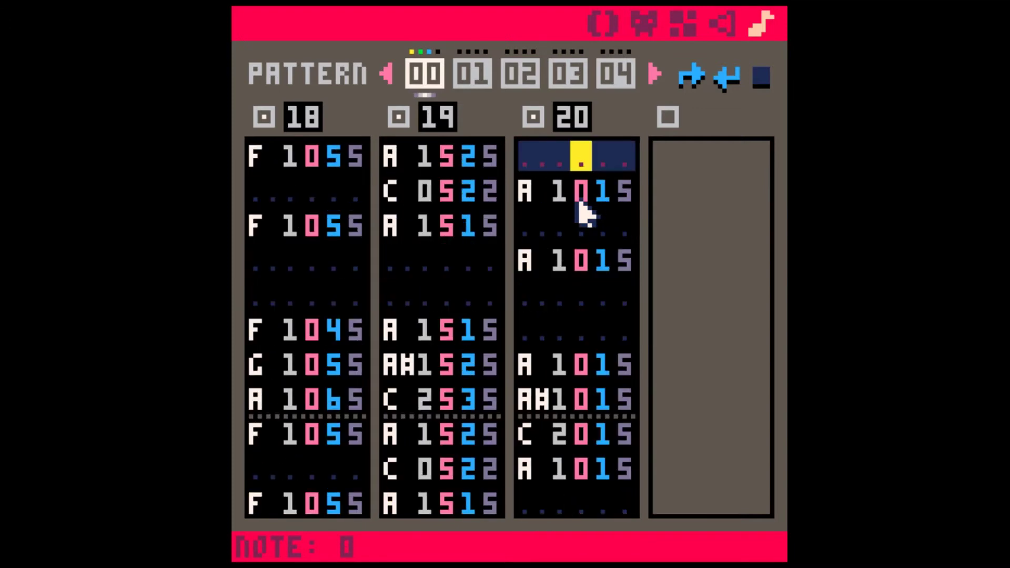
# Set the effect of all notes in sound effect 20, from note 1 to note 25, to 4, and play the pattern.
pyautogui.click(626, 192)
pyautogui.press('4')
pyautogui.press('4')
pyautogui.press('4')
pyautogui.press('4')
pyautogui.press('4')
pyautogui.press('4')
pyautogui.press('4')
pyautogui.press('4')
pyautogui.press('4')
pyautogui.press('4')
pyautogui.press('4')
pyautogui.press('4')
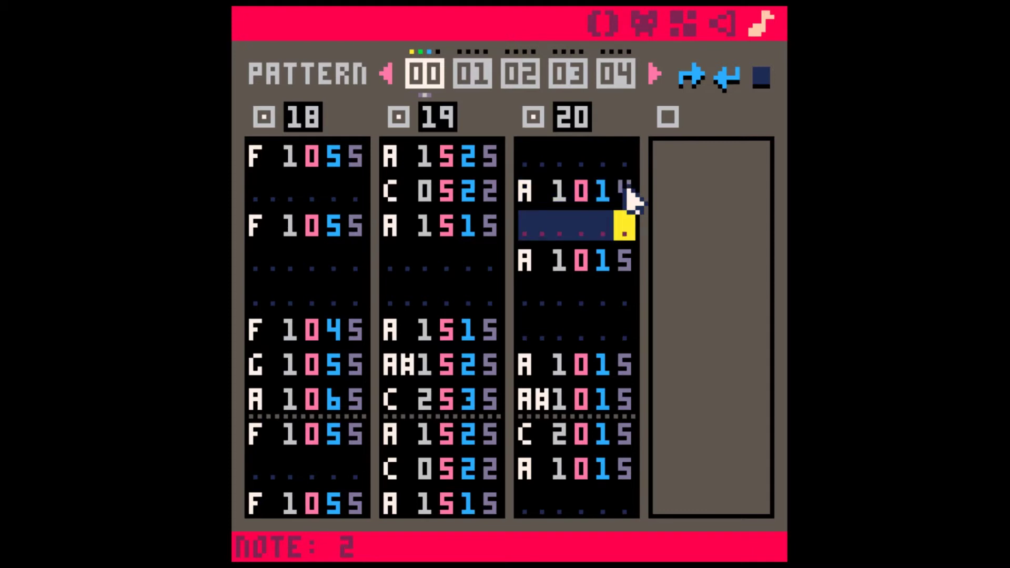
pyautogui.press('4')
pyautogui.press('4')
pyautogui.press('4')
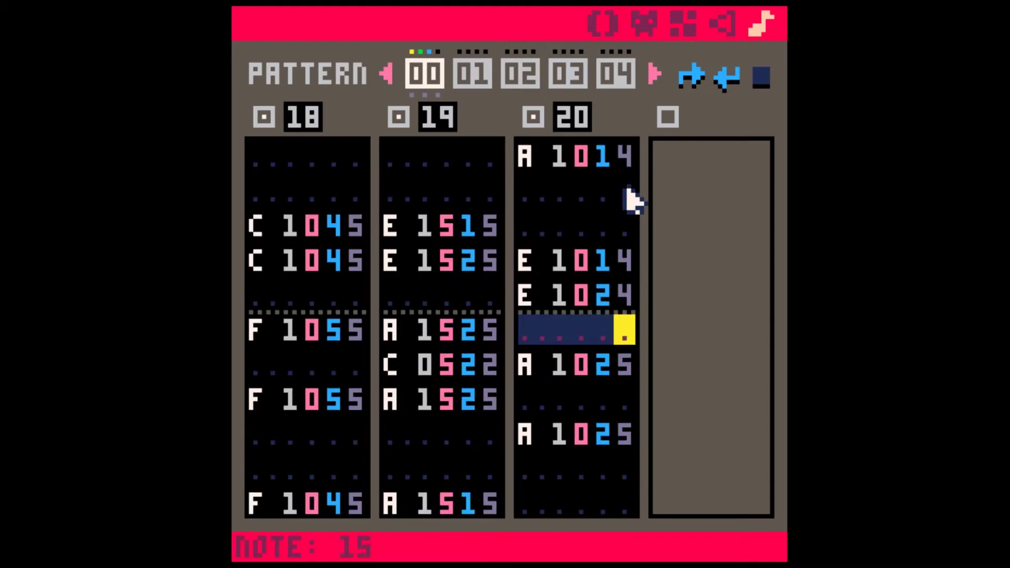
pyautogui.press('4')
pyautogui.press('4')
pyautogui.press('4')
pyautogui.press('4')
pyautogui.press('4')
pyautogui.press('4')
pyautogui.press('4')
pyautogui.press('4')
pyautogui.press('4')
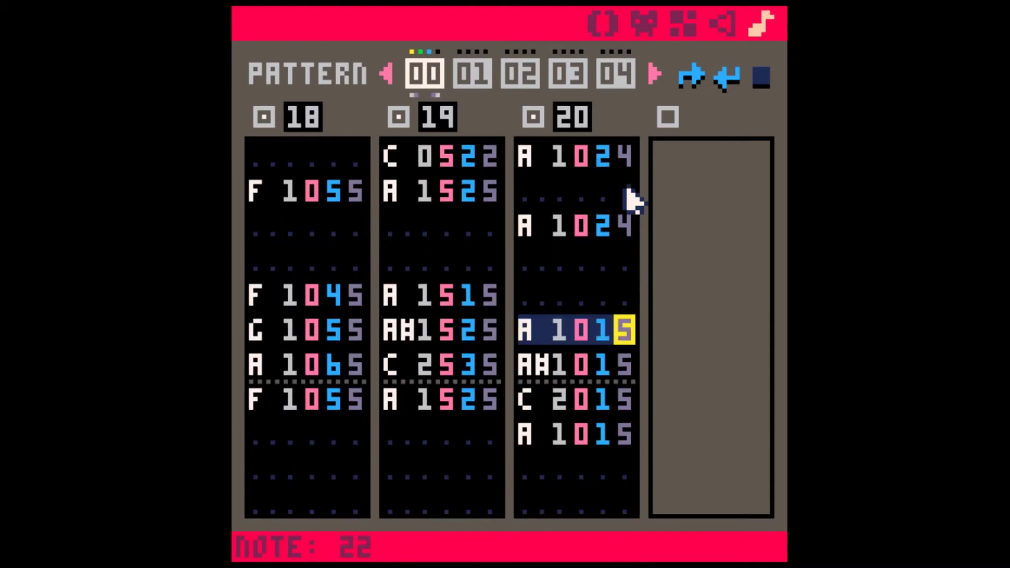
pyautogui.press('4')
pyautogui.press('space')
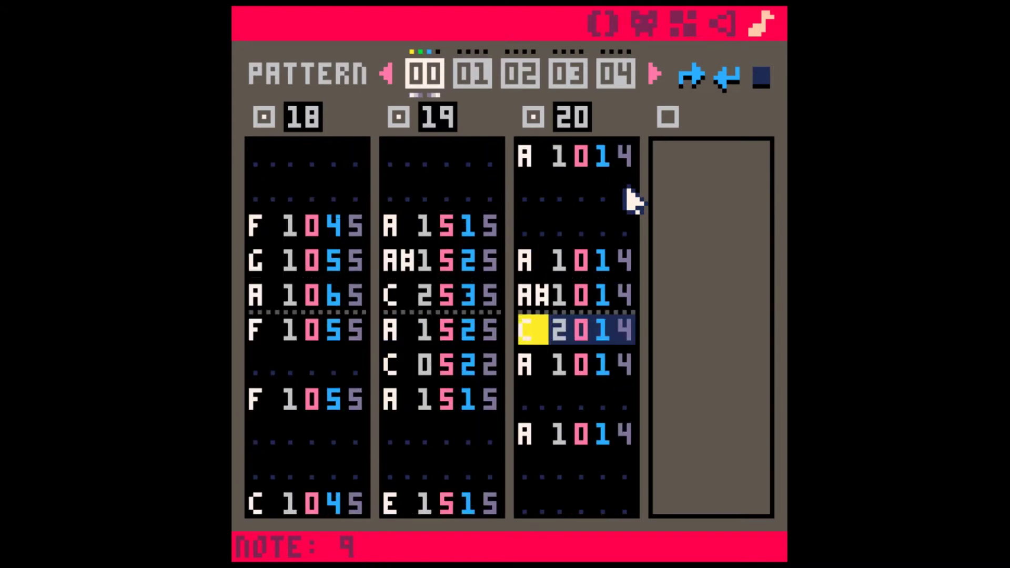
# Move all of sound effect 20's notes up one row to line up with sound effect 19, and play the pattern.
pyautogui.press('Up')
pyautogui.press('Up')
pyautogui.press('Up')
pyautogui.press('Up')
pyautogui.press('Up')
pyautogui.press('Up')
pyautogui.press('Down')
pyautogui.press('Down')
pyautogui.press('Down')
pyautogui.press('Down')
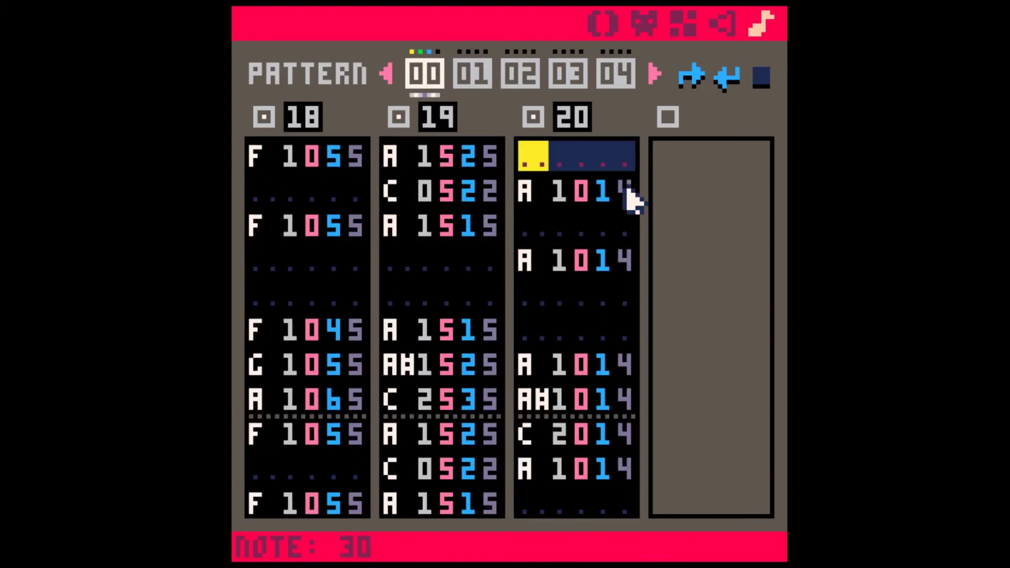
pyautogui.press('space')
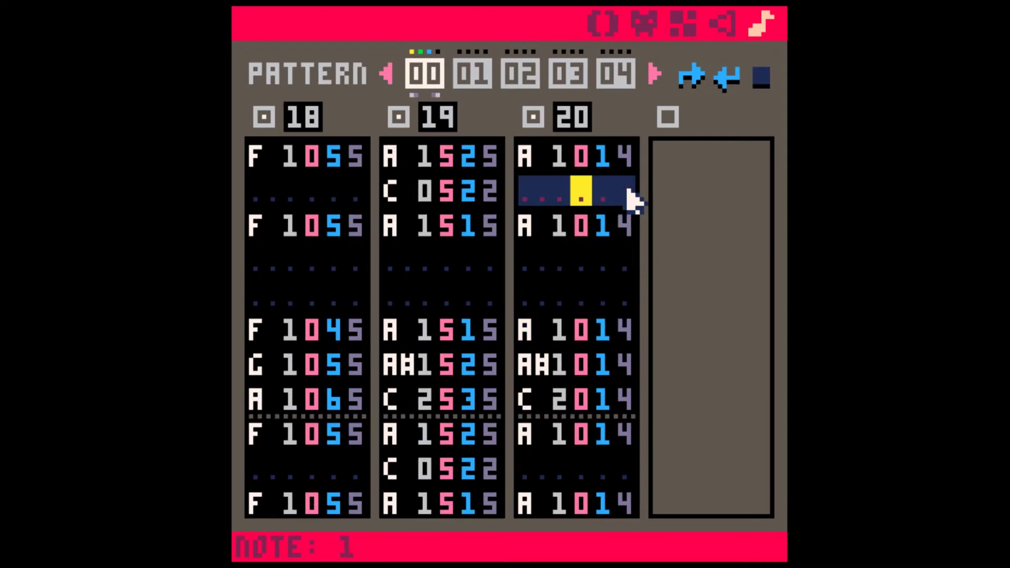
# Change the instrument of all notes in sound effect 20, from note 0 to note 24, to 7.
pyautogui.press('Up')
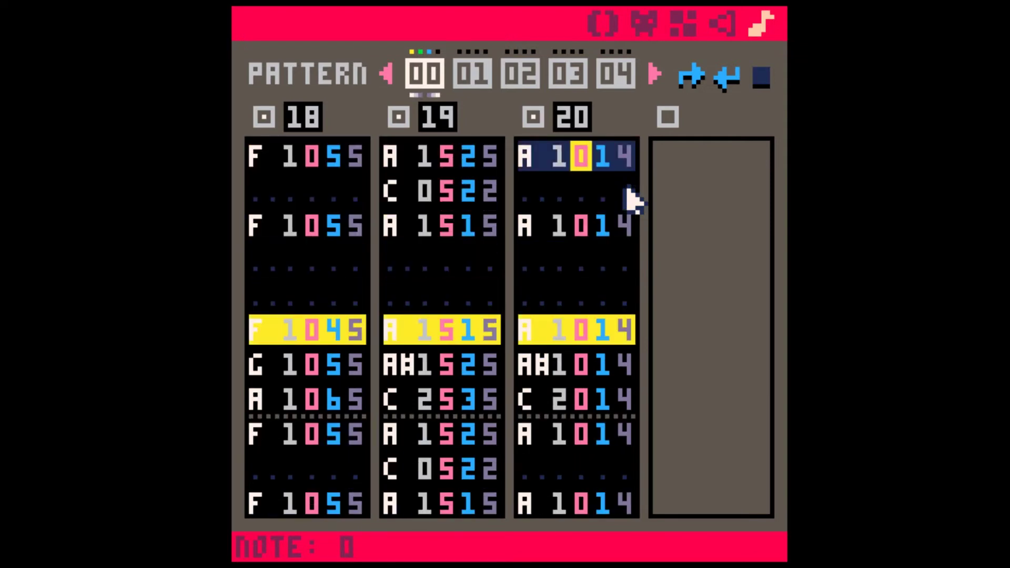
pyautogui.press('7')
pyautogui.press('7')
pyautogui.press('7')
pyautogui.press('7')
pyautogui.press('7')
pyautogui.press('7')
pyautogui.press('7')
pyautogui.press('7')
pyautogui.press('7')
pyautogui.press('7')
pyautogui.press('7')
pyautogui.press('7')
pyautogui.press('7')
pyautogui.press('7')
pyautogui.press('7')
pyautogui.press('7')
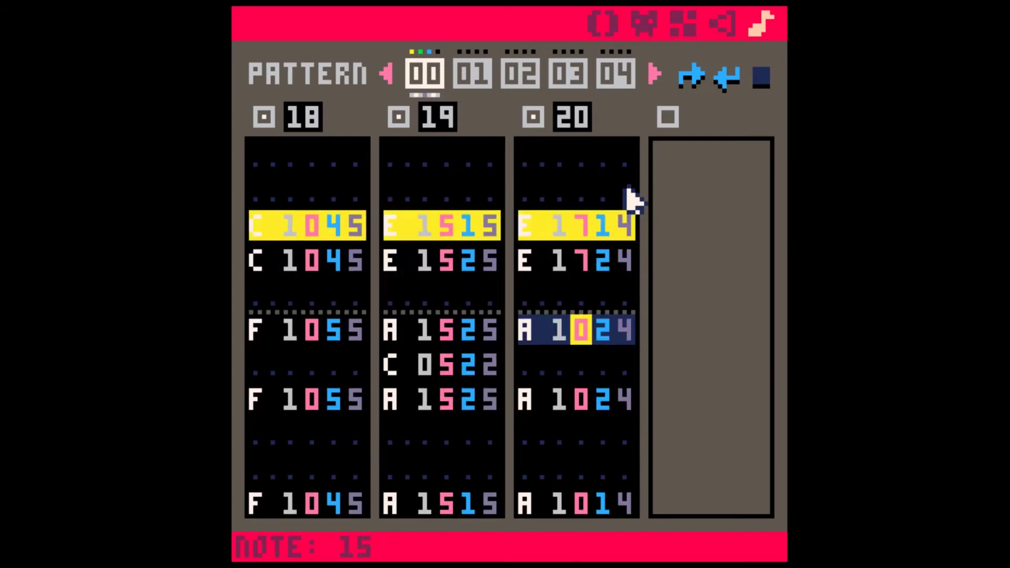
pyautogui.press('7')
pyautogui.press('7')
pyautogui.press('7')
pyautogui.press('7')
pyautogui.press('7')
pyautogui.press('7')
pyautogui.press('7')
pyautogui.press('7')
pyautogui.press('7')
pyautogui.press('7')
pyautogui.press('Up')
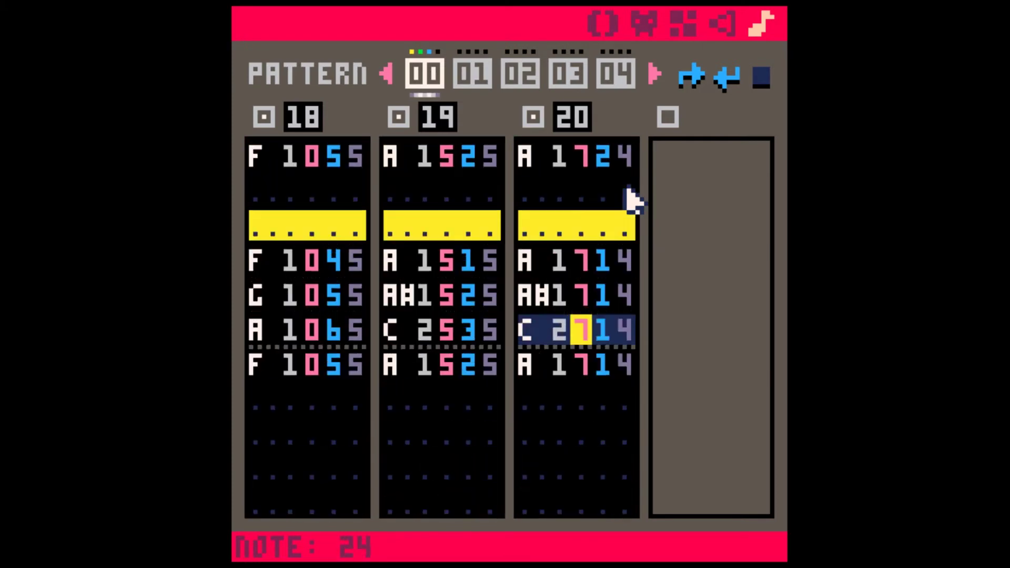
# Raise all notes in sound effect 20, starting from note 0, by one octave.
pyautogui.press('Up')
pyautogui.press('Up')
pyautogui.press('Up')
pyautogui.press('Up')
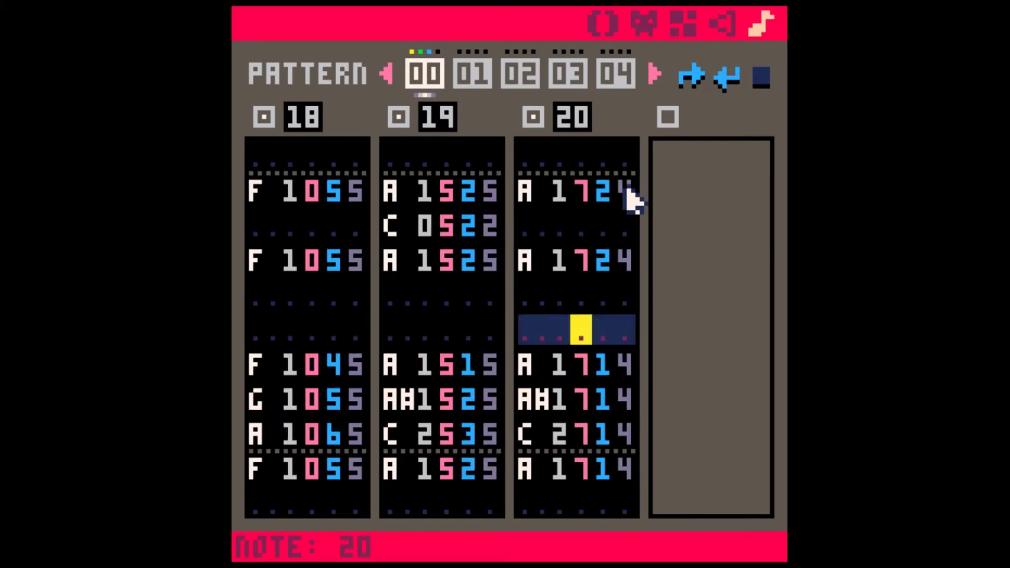
pyautogui.press('Down')
pyautogui.press('Up')
pyautogui.press('Up')
pyautogui.press('Up')
pyautogui.press('Up')
pyautogui.press('Up')
pyautogui.press('Up')
pyautogui.press('Up')
pyautogui.press('Up')
pyautogui.press('Up')
pyautogui.press('Up')
pyautogui.press('Up')
pyautogui.press('Up')
pyautogui.press('Up')
pyautogui.press('Up')
pyautogui.press('Up')
pyautogui.press('Up')
pyautogui.press('Up')
pyautogui.press('Up')
pyautogui.press('Up')
pyautogui.press('Up')
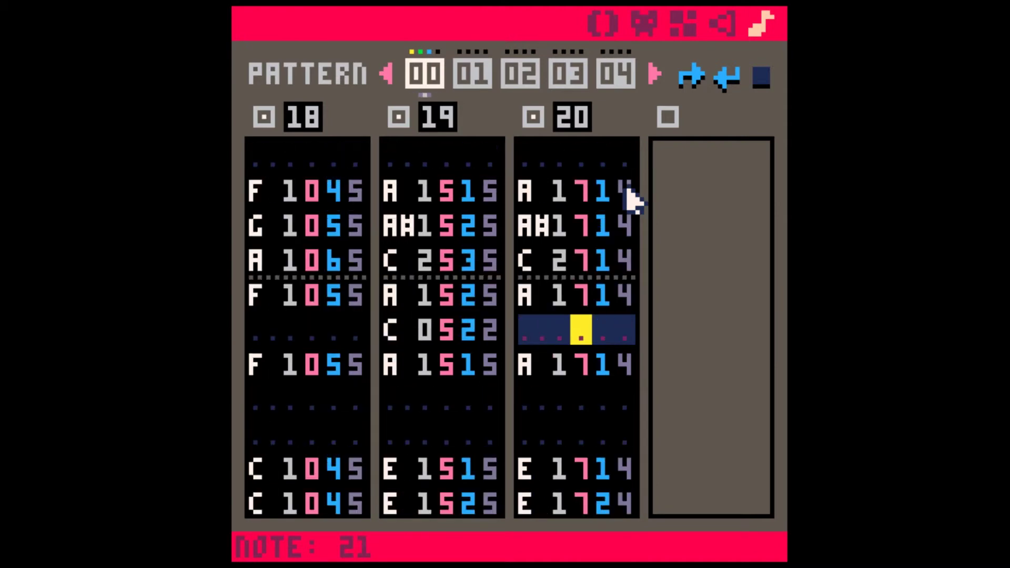
pyautogui.press('Left')
pyautogui.press('Left')
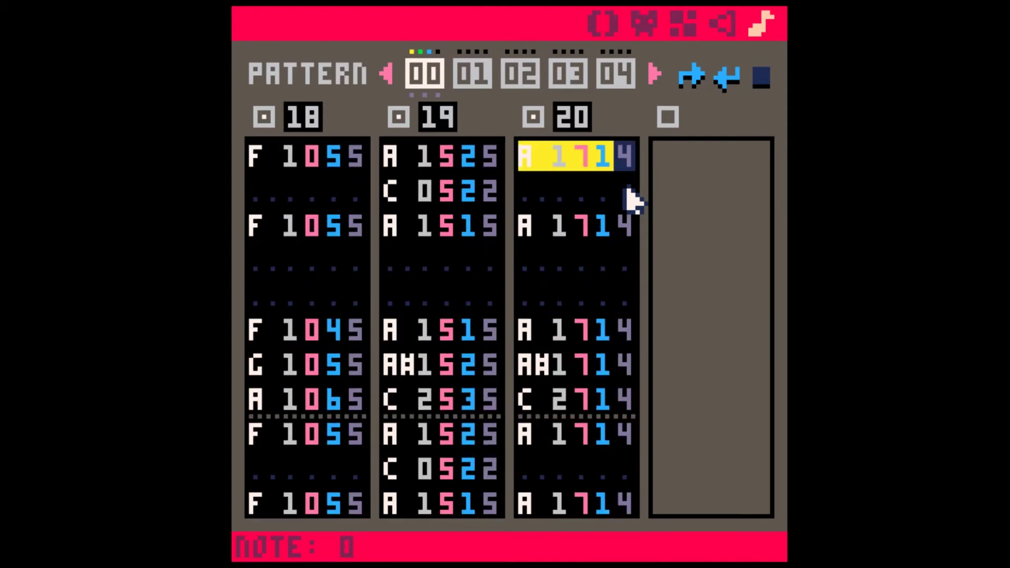
pyautogui.hotkey('shift', 'Down')
pyautogui.hotkey('shift', 'Down')
pyautogui.hotkey('shift', 'Down')
pyautogui.hotkey('shift', 'Down')
pyautogui.hotkey('shift', 'Down')
pyautogui.hotkey('shift', 'Down')
pyautogui.hotkey('shift', 'Down')
pyautogui.hotkey('shift', 'Down')
pyautogui.hotkey('shift', 'Down')
pyautogui.hotkey('shift', 'Down')
pyautogui.hotkey('shift', 'Down')
pyautogui.hotkey('shift', 'Down')
pyautogui.hotkey('shift', 'Down')
pyautogui.hotkey('shift', 'Down')
pyautogui.hotkey('shift', 'Down')
pyautogui.hotkey('shift', 'Down')
pyautogui.hotkey('shift', 'Down')
pyautogui.hotkey('shift', 'Down')
pyautogui.hotkey('shift', 'Down')
pyautogui.hotkey('shift', 'Down')
pyautogui.hotkey('shift', 'Down')
pyautogui.hotkey('shift', 'Down')
pyautogui.hotkey('shift', 'Down')
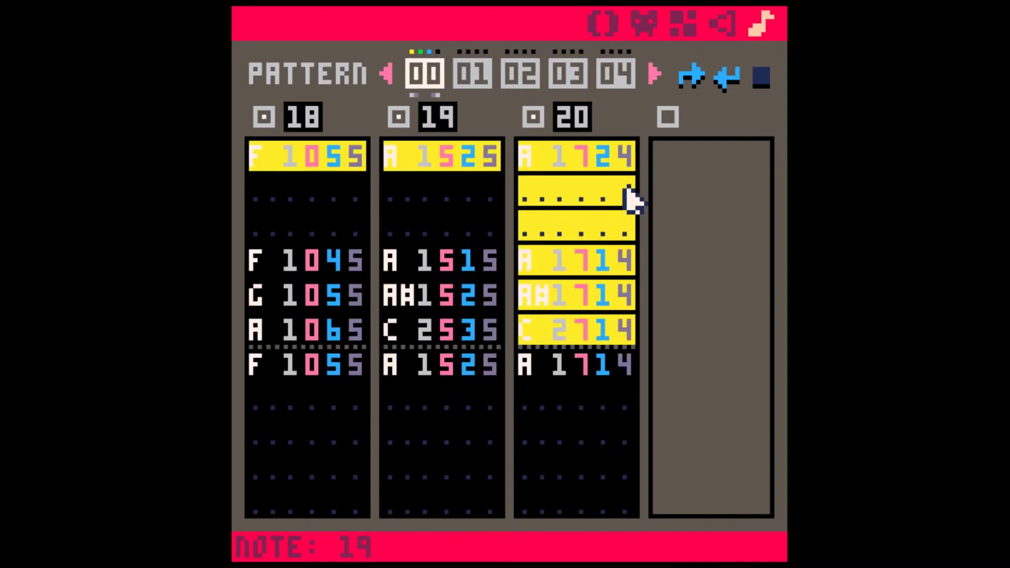
pyautogui.hotkey('shift', 'Down')
pyautogui.hotkey('shift', 'Down')
pyautogui.hotkey('shift', 'Down')
pyautogui.hotkey('shift', 'Down')
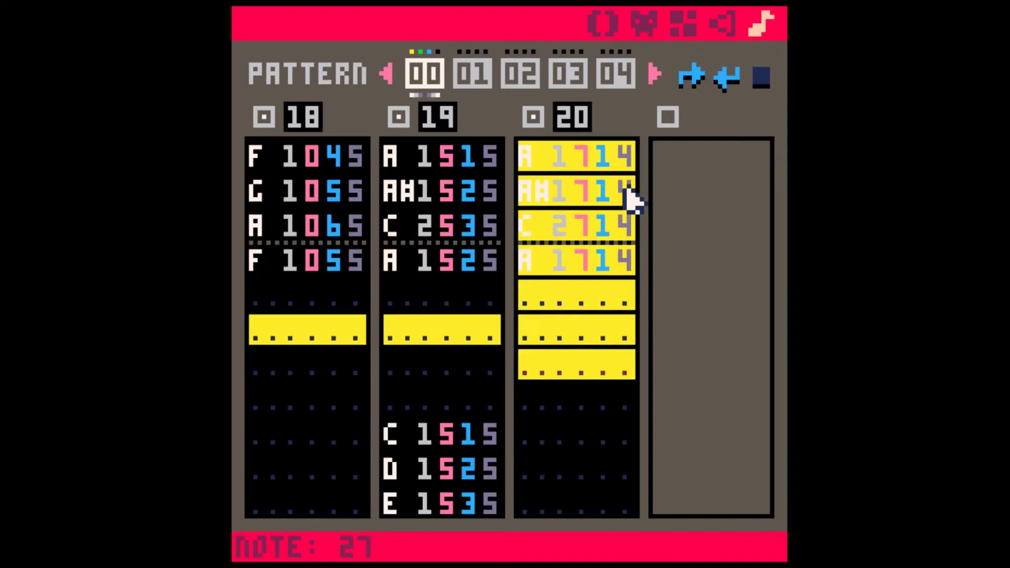
pyautogui.hotkey('ctrl', 'Up')
# Go back to the start of the pattern and play it to check sound effect 20's notes against the other channels.
pyautogui.press('Up')
pyautogui.press('Up')
pyautogui.press('Up')
pyautogui.press('Up')
pyautogui.press('Up')
pyautogui.press('Up')
pyautogui.press('Up')
pyautogui.press('Up')
pyautogui.press('Up')
pyautogui.press('Up')
pyautogui.press('Up')
pyautogui.press('Up')
pyautogui.press('Up')
pyautogui.press('Up')
pyautogui.press('Up')
pyautogui.press('Up')
pyautogui.press('Up')
pyautogui.press('Up')
pyautogui.press('Up')
pyautogui.press('Up')
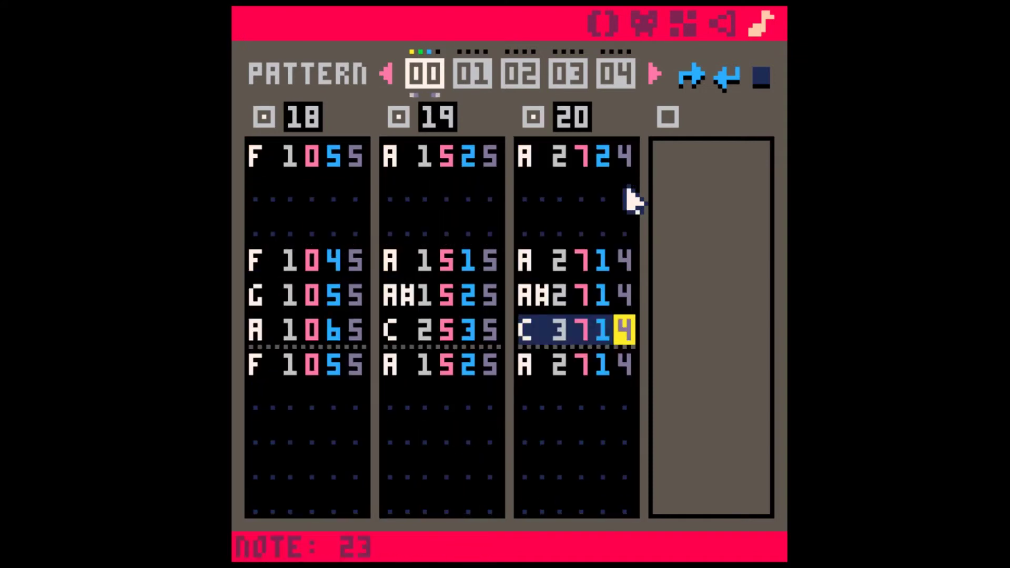
pyautogui.press('Up')
pyautogui.press('Up')
pyautogui.press('Left')
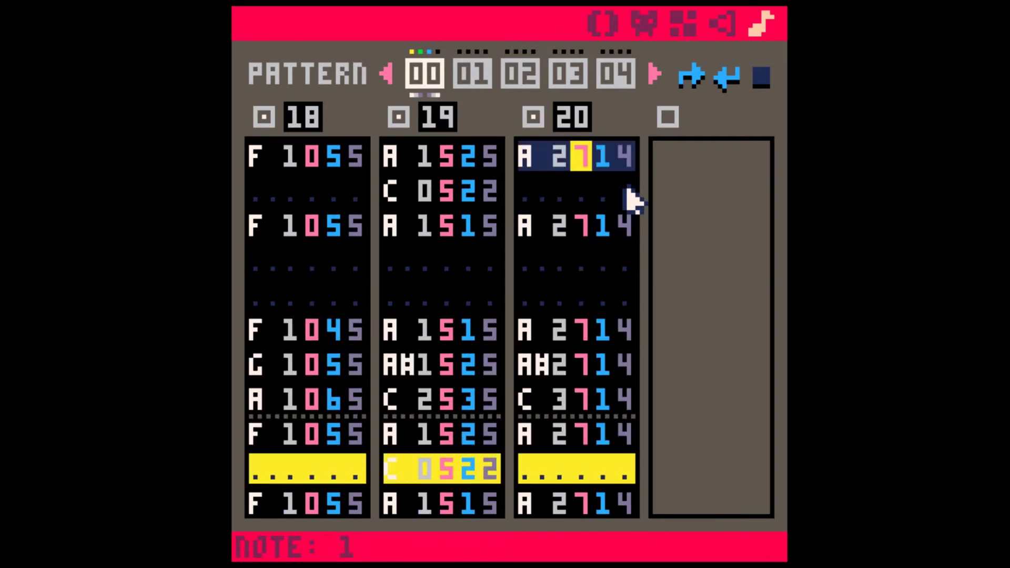
pyautogui.press('Up')
pyautogui.press('Left')
pyautogui.press('Up')
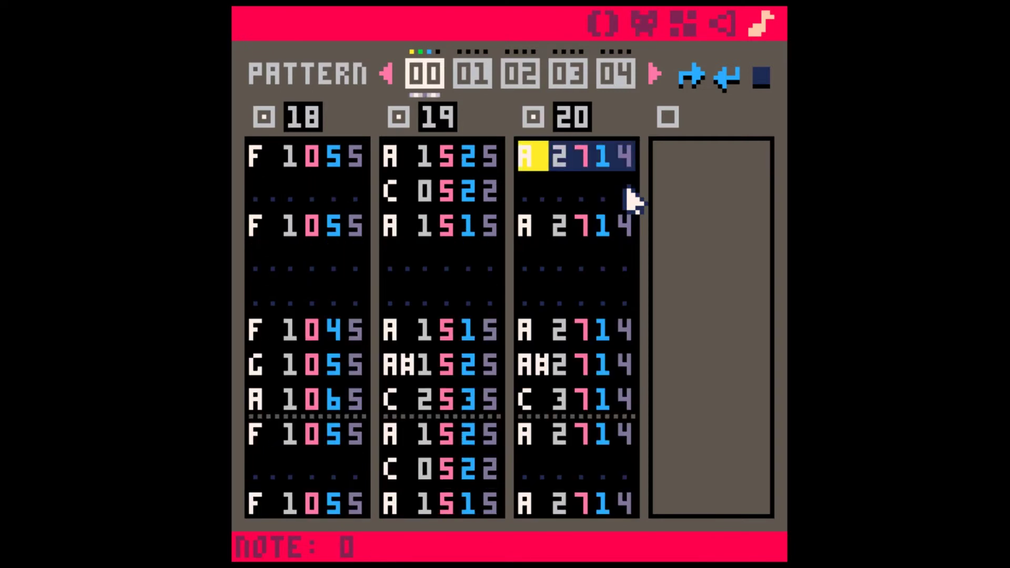
pyautogui.press('Left')
pyautogui.press('Down')
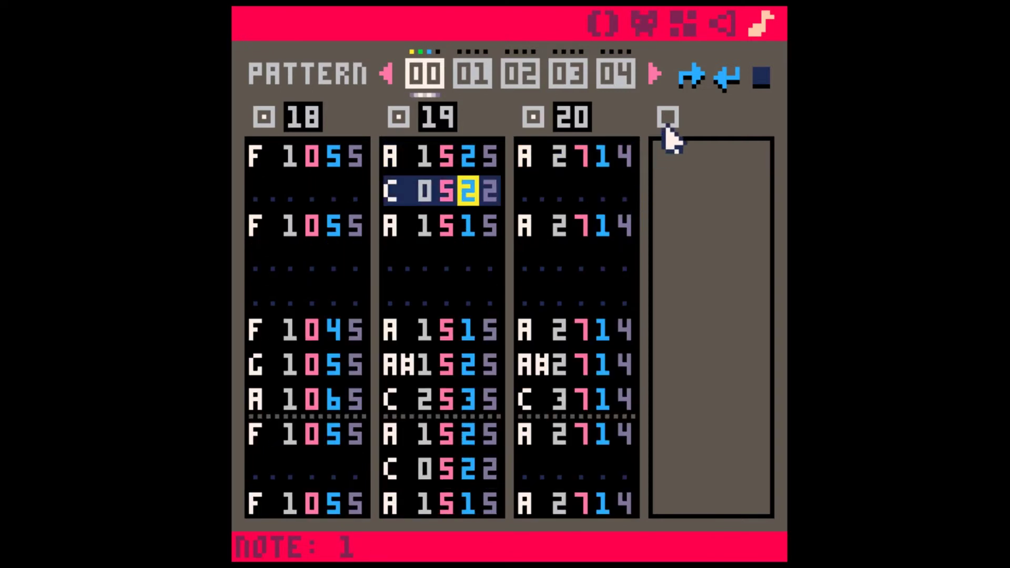
# Enable the fourth channel with sound effect 21 and paste all 32 notes of sound effect 18 into it, starting at note 0.
pyautogui.click(666, 121)
pyautogui.click(263, 154)
pyautogui.press('space')
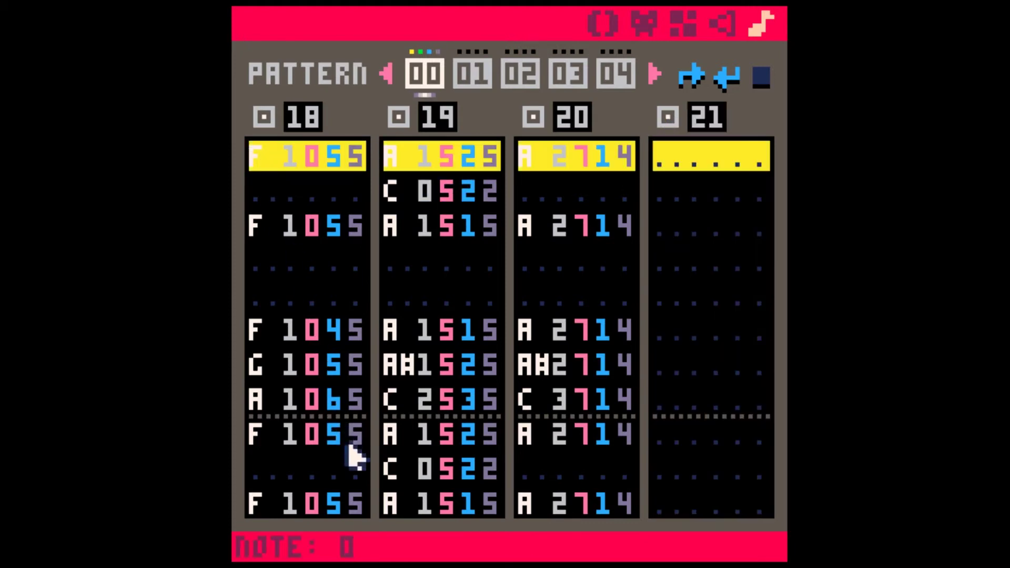
pyautogui.hotkey('shift', 'Down')
pyautogui.hotkey('shift', 'Down')
pyautogui.hotkey('shift', 'Down')
pyautogui.hotkey('shift', 'Down')
pyautogui.hotkey('shift', 'Down')
pyautogui.hotkey('shift', 'Down')
pyautogui.hotkey('shift', 'Down')
pyautogui.hotkey('shift', 'Down')
pyautogui.hotkey('shift', 'Down')
pyautogui.hotkey('shift', 'Down')
pyautogui.hotkey('shift', 'Down')
pyautogui.hotkey('shift', 'Down')
pyautogui.hotkey('shift', 'Down')
pyautogui.hotkey('shift', 'Down')
pyautogui.hotkey('shift', 'Down')
pyautogui.hotkey('shift', 'Down')
pyautogui.hotkey('shift', 'Down')
pyautogui.hotkey('shift', 'Down')
pyautogui.hotkey('shift', 'Down')
pyautogui.hotkey('shift', 'Down')
pyautogui.hotkey('ctrl', 'c')
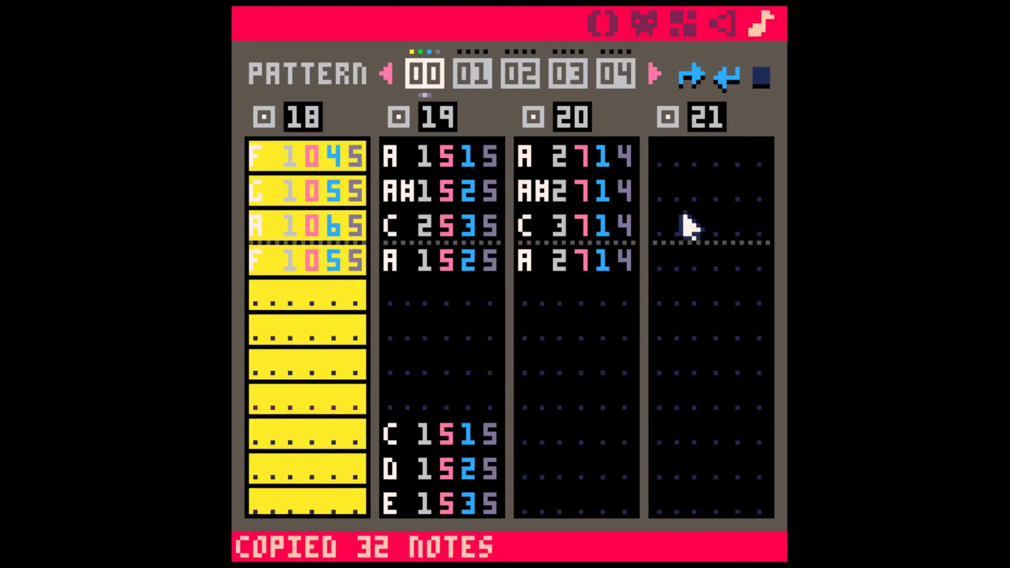
pyautogui.click(667, 162)
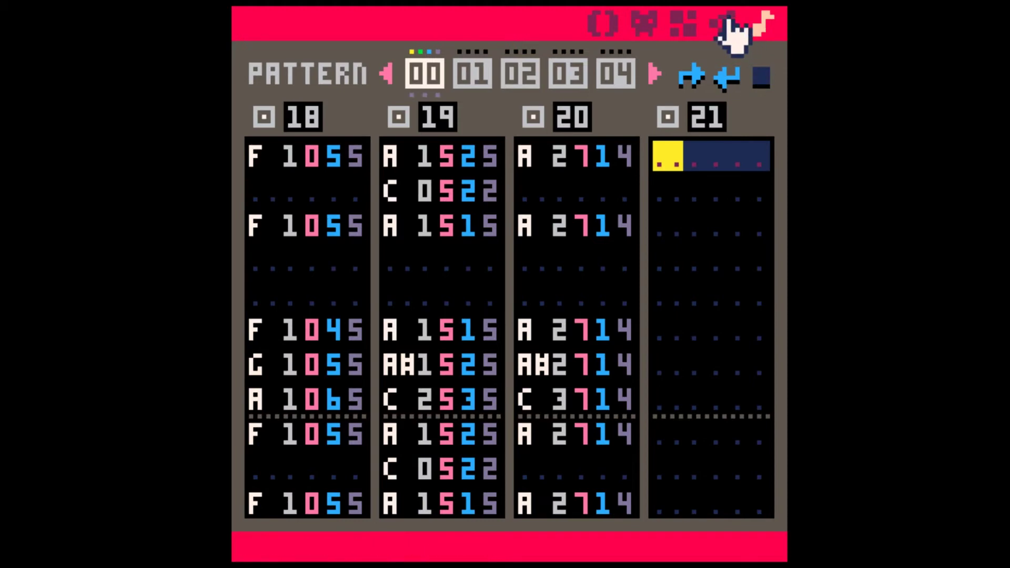
pyautogui.hotkey('ctrl', 'v')
# Set the volume of all notes in sound effect 21 to 1 and play the pattern.
pyautogui.click(725, 21)
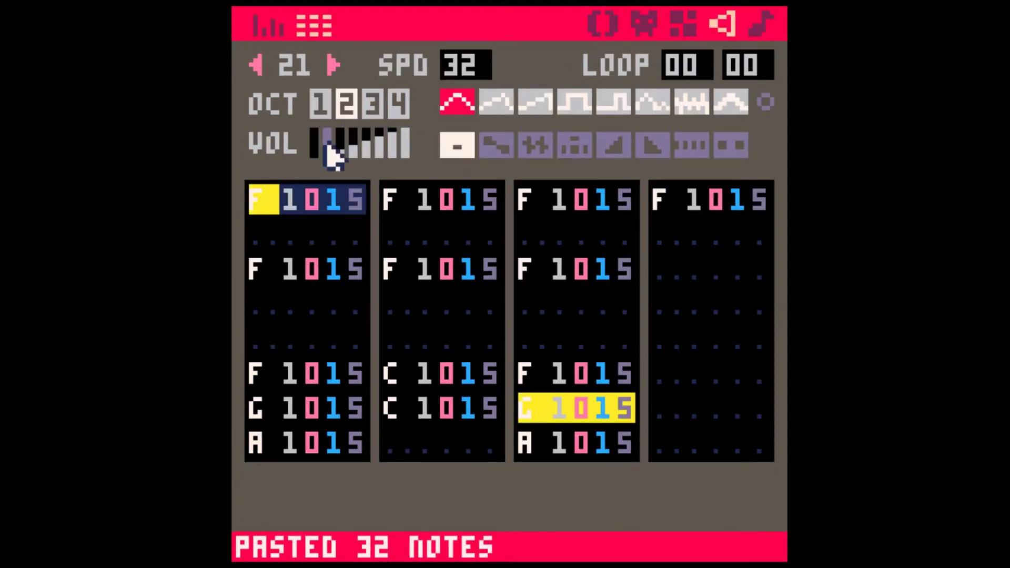
pyautogui.click(760, 24)
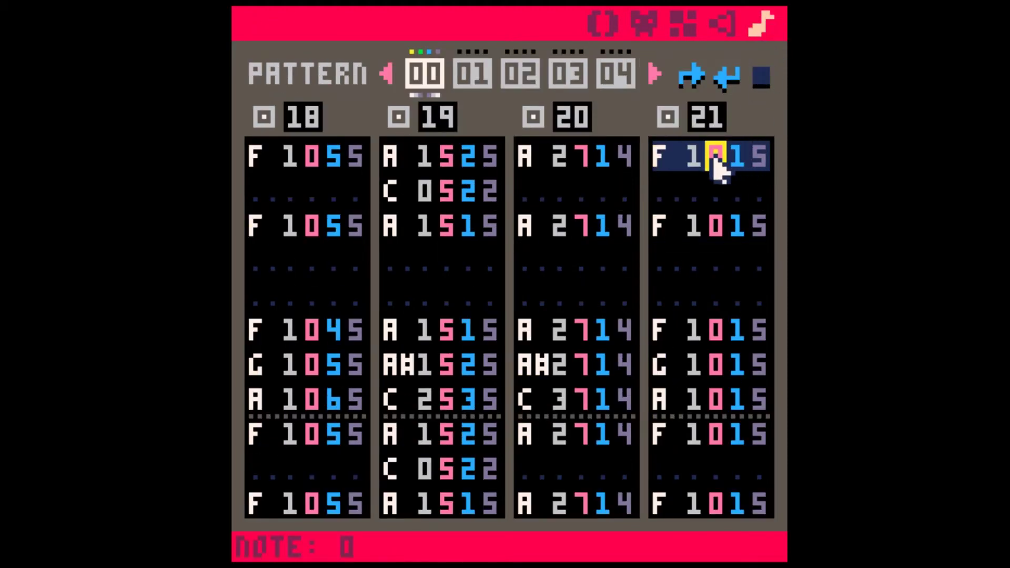
pyautogui.press('space')
# Change the instrument of all notes in sound effect 21 to 5 (organ), and return to pattern 00.
pyautogui.click(723, 24)
pyautogui.keyDown('shift'); pyautogui.click(652, 103); pyautogui.keyUp('shift')
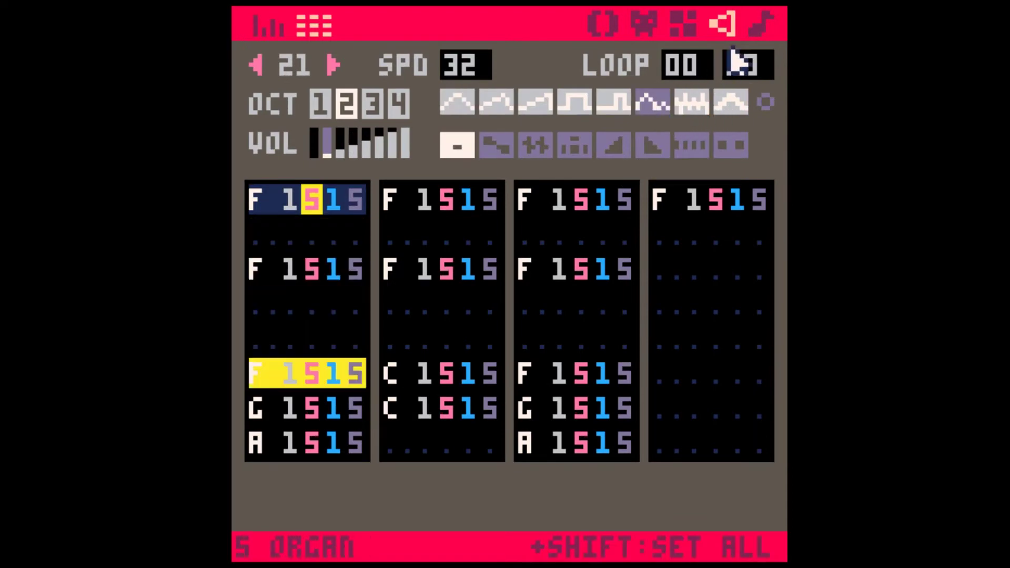
pyautogui.click(761, 24)
# Insert an empty row at note 0 of sound effect 21 to delay all its notes by one row.
pyautogui.click(667, 155)
pyautogui.press('space')
pyautogui.press('Return')
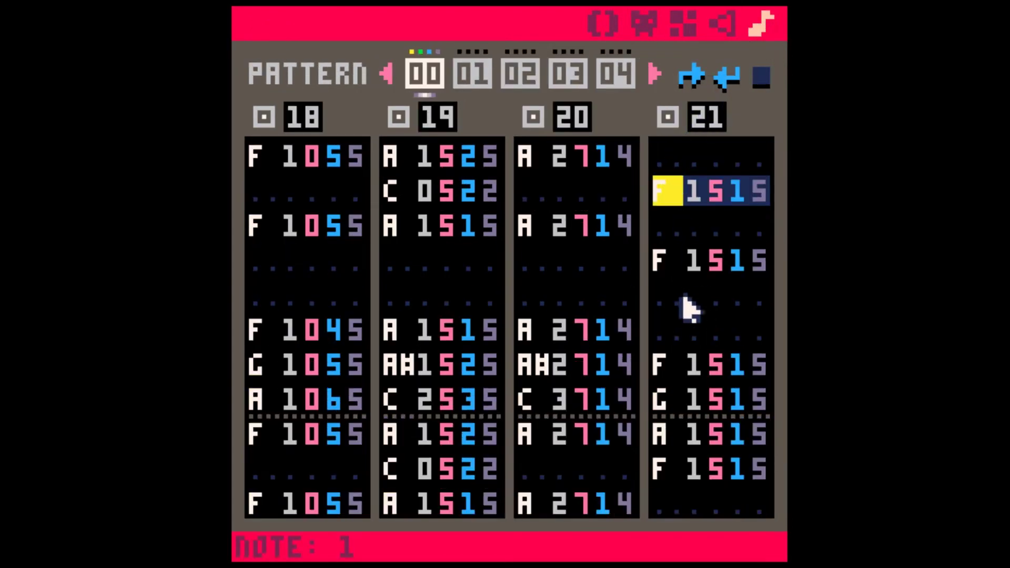
# Transpose all of sound effect 21's notes down 12 semitones and play the pattern.
pyautogui.keyDown('shift'); pyautogui.click(755, 490); pyautogui.keyUp('shift')
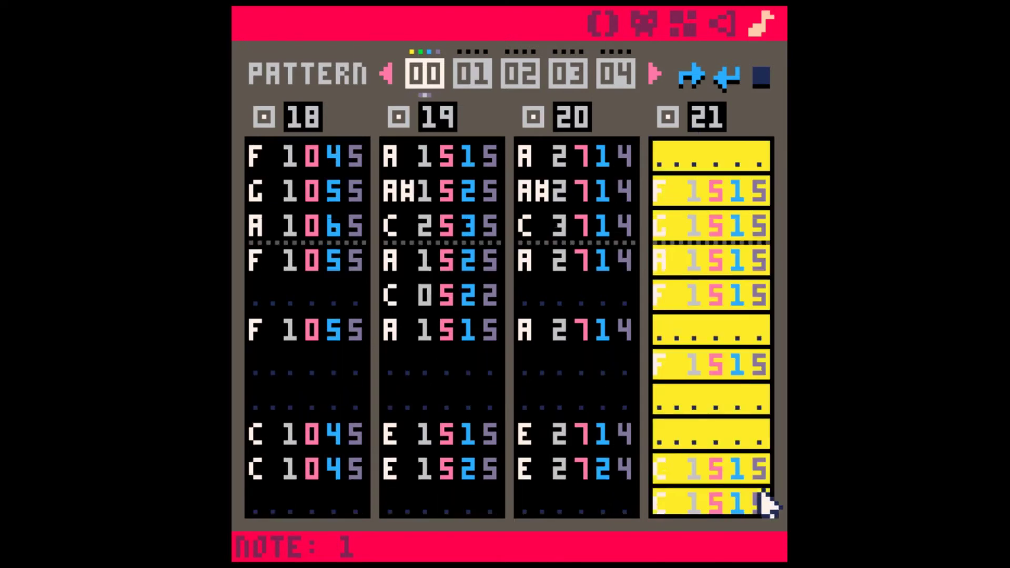
pyautogui.press('z')
pyautogui.click(721, 201)
pyautogui.scroll(6, 721, 201)
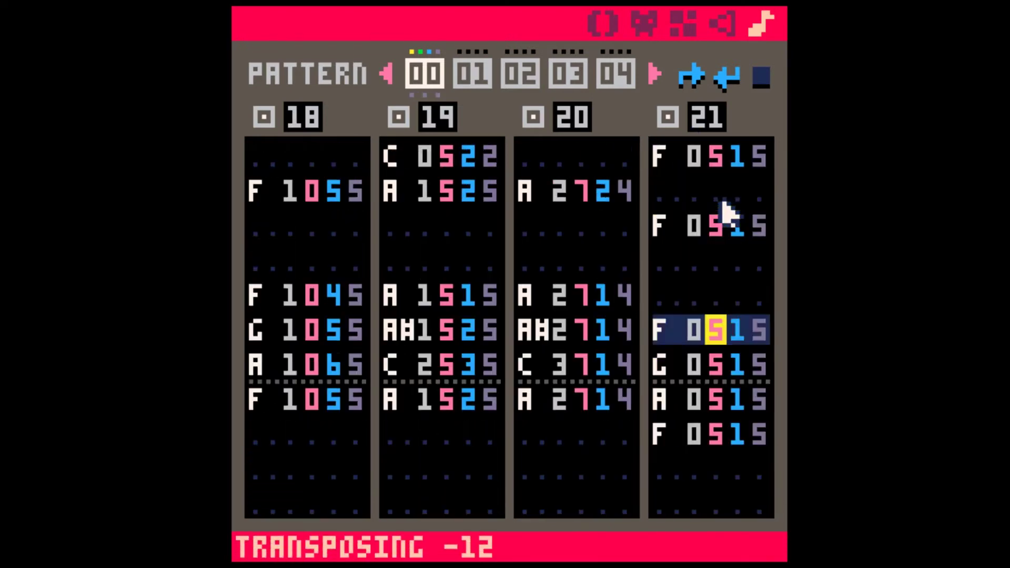
pyautogui.press('space')
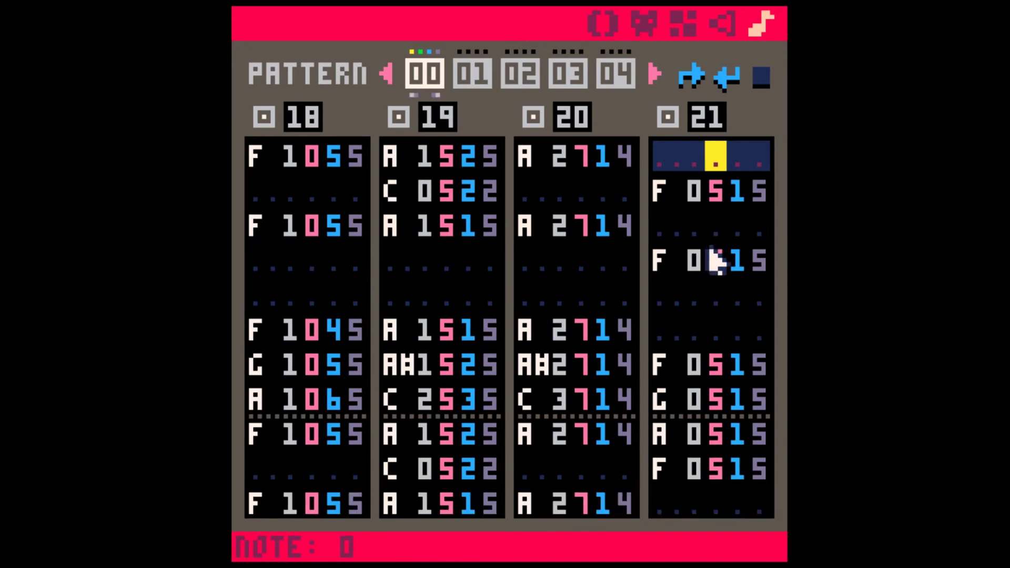
pyautogui.press('space')
# Clear the G and A notes at rows 7 and 8 of sound effect 21, and play the pattern.
pyautogui.press('Down')
pyautogui.click(708, 270)
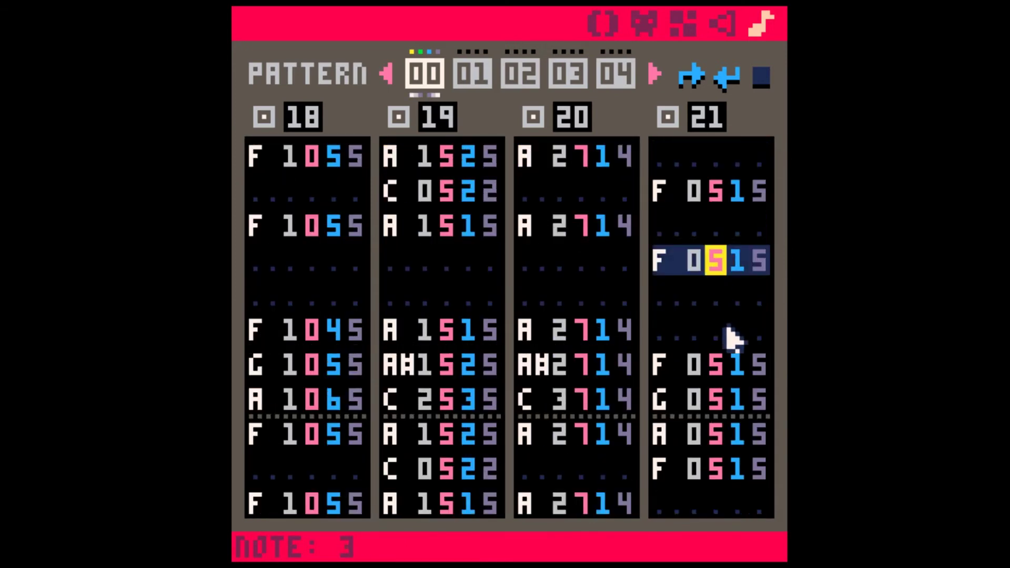
pyautogui.click(739, 400)
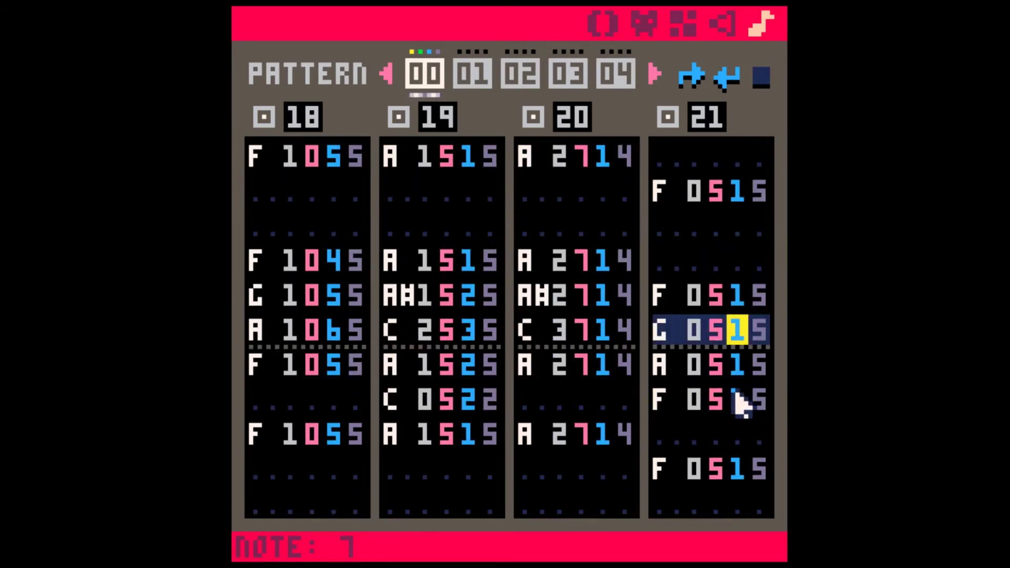
pyautogui.press('BackSpace')
pyautogui.press('space')
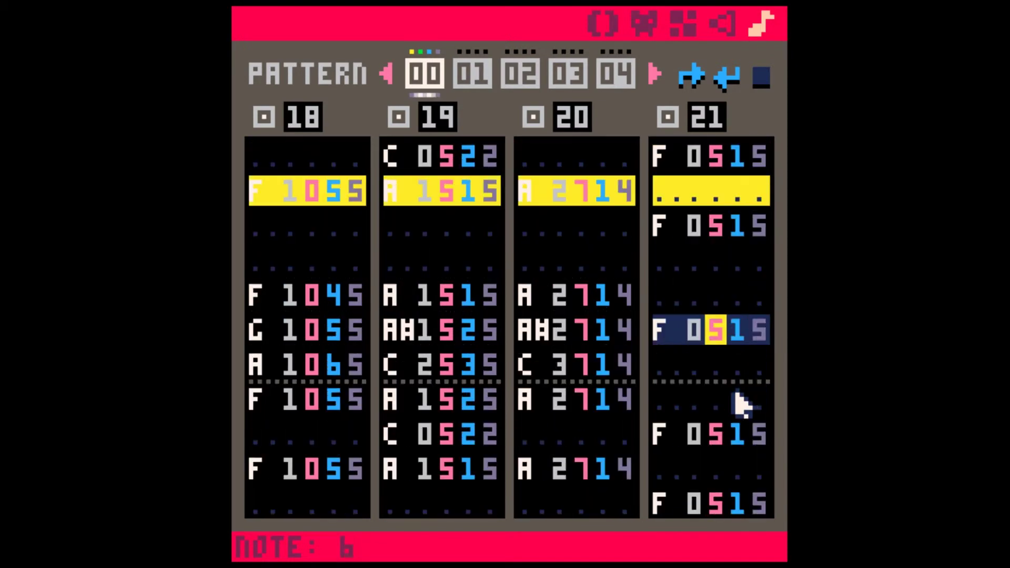
# Clear the G and A notes at rows 23 and 24 of sound effect 21.
pyautogui.press('Down')
pyautogui.press('Down')
pyautogui.press('Down')
pyautogui.press('Down')
pyautogui.press('Down')
pyautogui.press('Down')
pyautogui.press('Down')
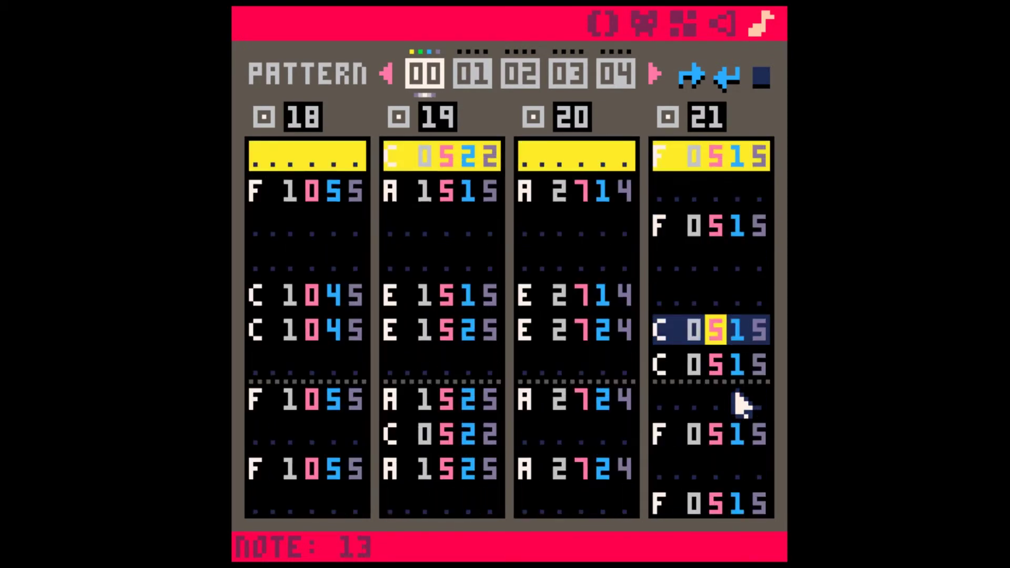
pyautogui.press('Right')
pyautogui.press('Down')
pyautogui.press('Down')
pyautogui.press('Down')
pyautogui.press('Down')
pyautogui.press('Down')
pyautogui.press('Down')
pyautogui.press('Down')
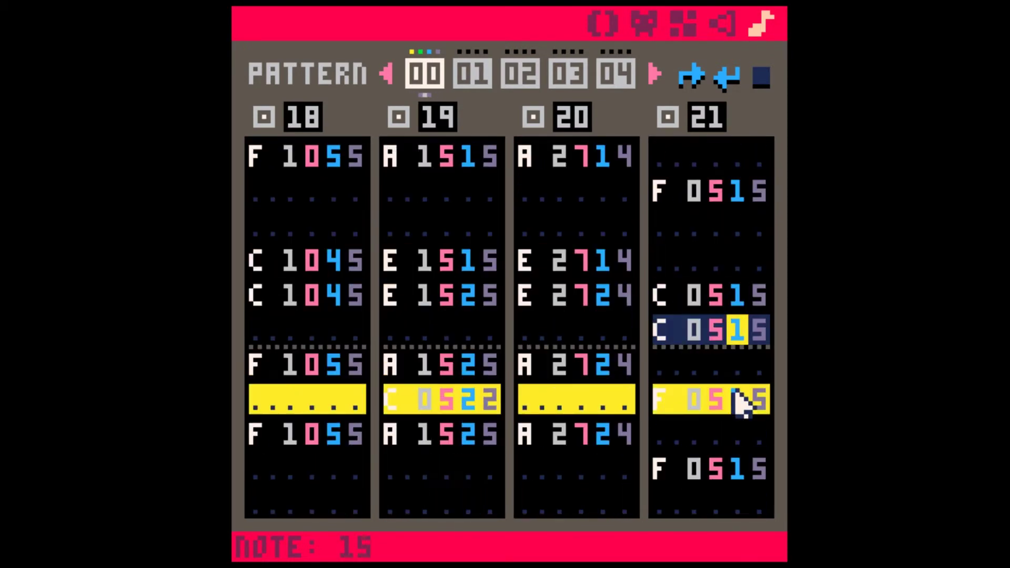
pyautogui.press('Down')
pyautogui.press('Down')
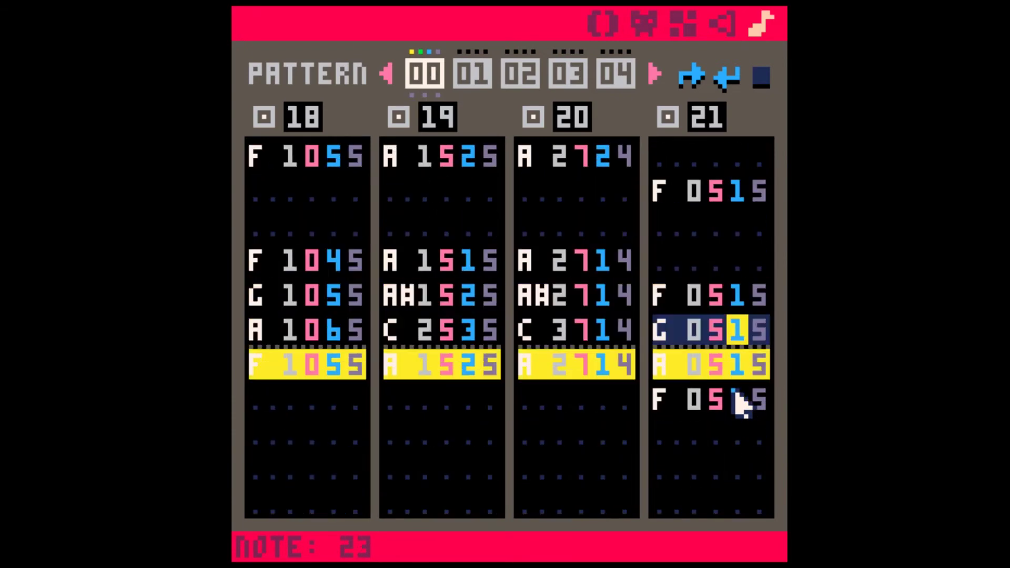
pyautogui.press('BackSpace')
pyautogui.press('BackSpace')
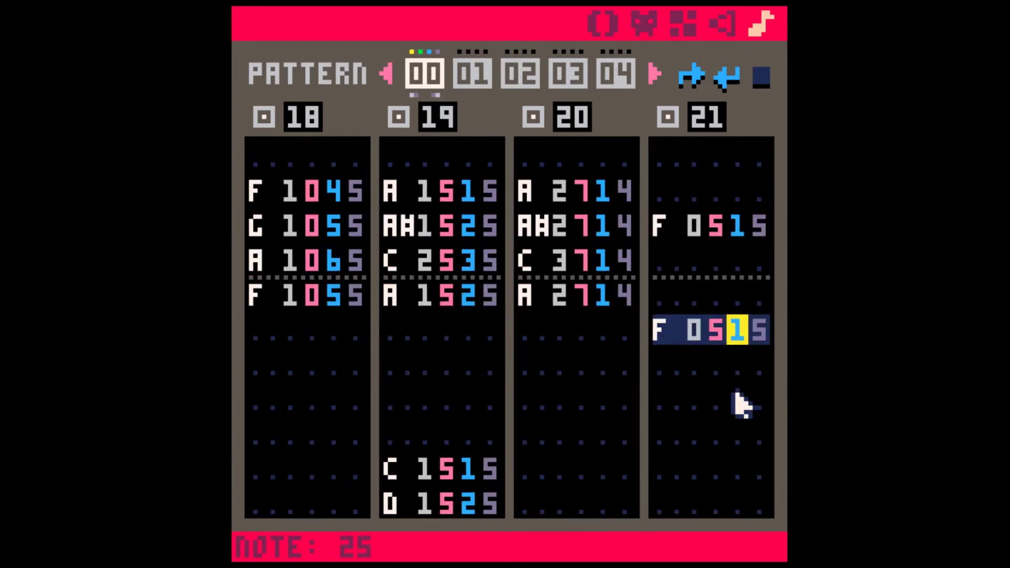
# Set the effect of every note in sound effect 21 to 4 (fade in) while the pattern plays.
pyautogui.press('Up')
pyautogui.press('Up')
pyautogui.press('Up')
pyautogui.press('Up')
pyautogui.press('Up')
pyautogui.press('Up')
pyautogui.press('Up')
pyautogui.press('Up')
pyautogui.press('Up')
pyautogui.press('Up')
pyautogui.press('Up')
pyautogui.press('Up')
pyautogui.press('Up')
pyautogui.press('Up')
pyautogui.press('Up')
pyautogui.press('Up')
pyautogui.press('Up')
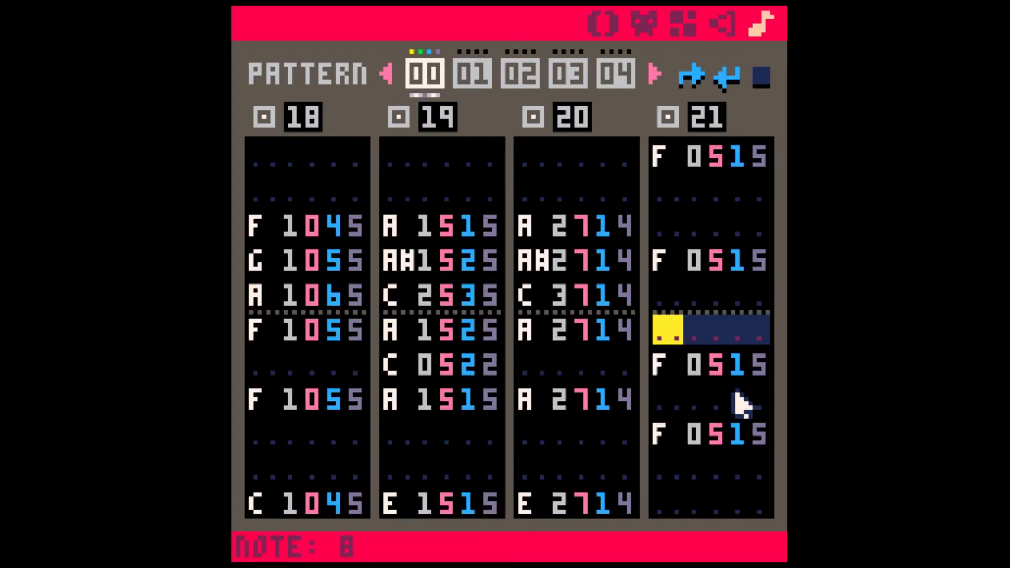
pyautogui.press('Up')
pyautogui.press('Up')
pyautogui.press('Up')
pyautogui.press('Up')
pyautogui.press('Up')
pyautogui.press('Up')
pyautogui.press('Up')
pyautogui.press('Up')
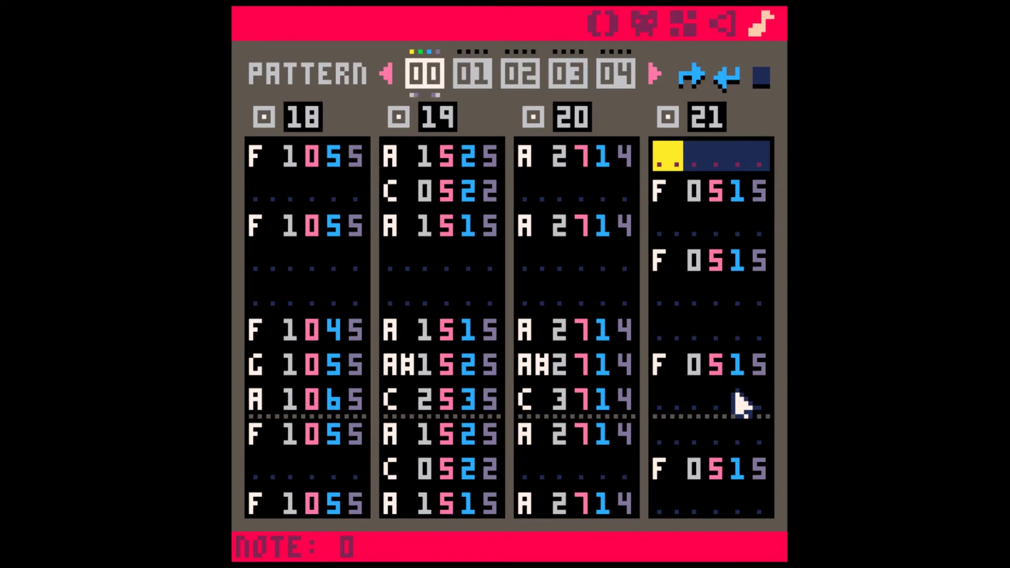
pyautogui.press('Down')
pyautogui.press('Right')
pyautogui.press('Right')
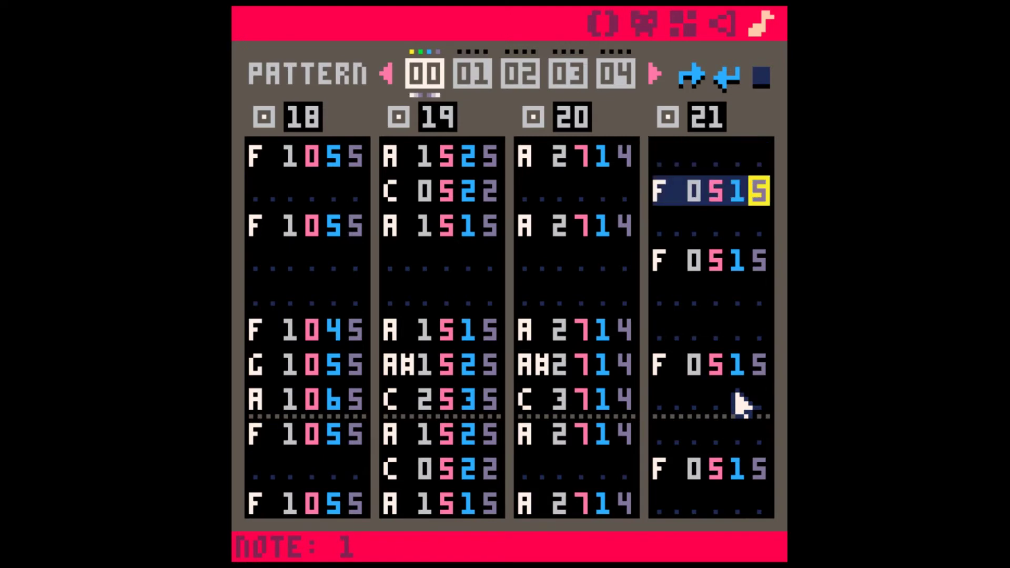
pyautogui.write('4')
pyautogui.write('4')
pyautogui.press('Down')
pyautogui.press('Down')
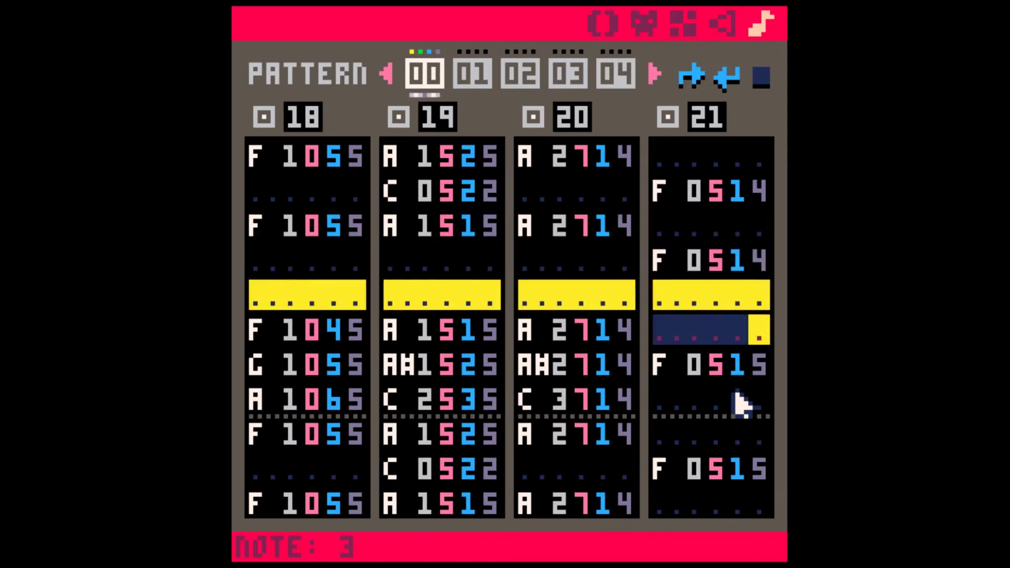
pyautogui.write('4')
pyautogui.press('Down')
pyautogui.press('Down')
pyautogui.write('4')
pyautogui.press('Down')
pyautogui.write('4')
pyautogui.press('Down')
pyautogui.press('Down')
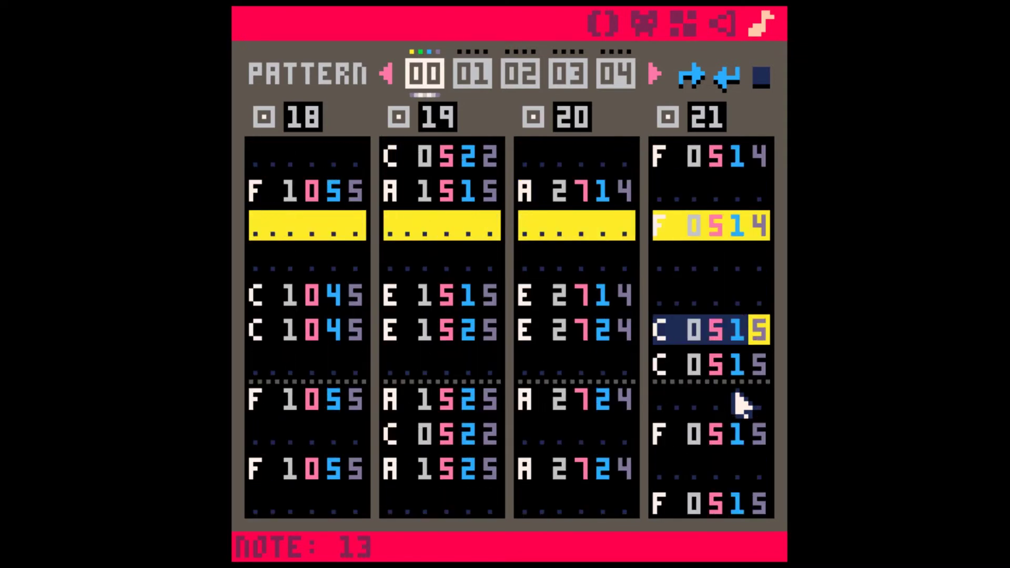
pyautogui.write('44')
pyautogui.press('Down')
pyautogui.write('4')
pyautogui.press('Down')
pyautogui.write('4')
pyautogui.press('Down')
pyautogui.press('Down')
pyautogui.write('4')
pyautogui.press('Down')
pyautogui.write('4')
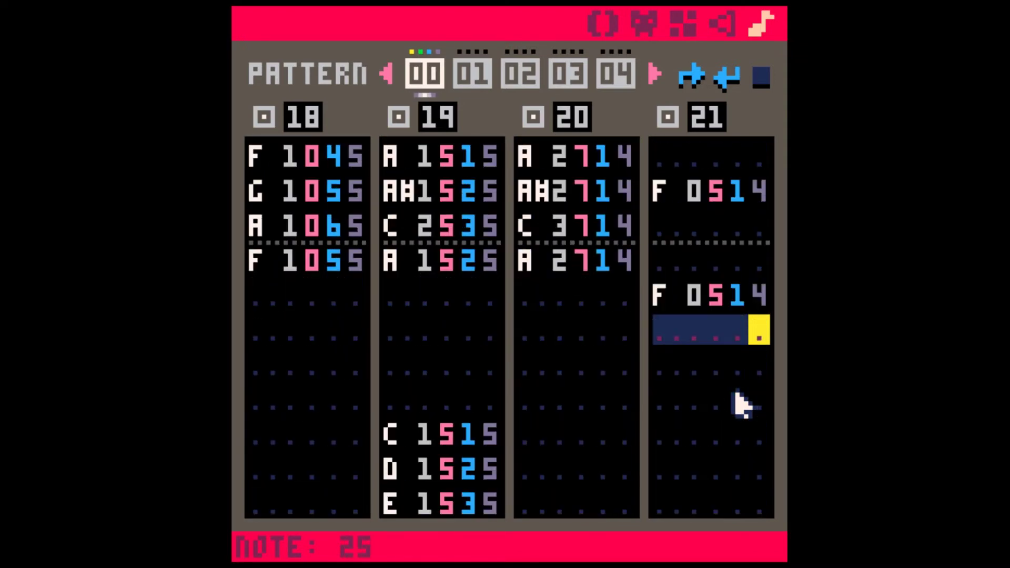
# Listen to pattern 00 and check the effect values of sound effect 21's notes.
pyautogui.press('Up')
pyautogui.press('Up')
pyautogui.press('Up')
pyautogui.press('Up')
pyautogui.press('Up')
pyautogui.press('Up')
pyautogui.press('Up')
pyautogui.press('Up')
pyautogui.press('Up')
pyautogui.press('Up')
pyautogui.press('Down')
pyautogui.press('Down')
pyautogui.press('Down')
pyautogui.press('Down')
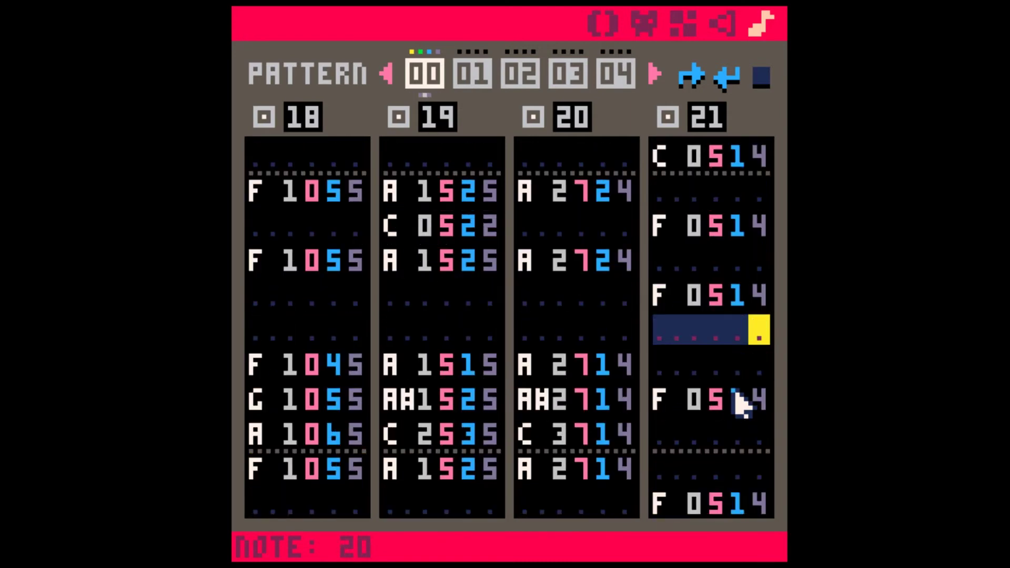
pyautogui.press('Down')
pyautogui.press('Down')
pyautogui.press('Down')
pyautogui.press('Down')
pyautogui.press('Down')
pyautogui.press('pageup')
pyautogui.press('pageup')
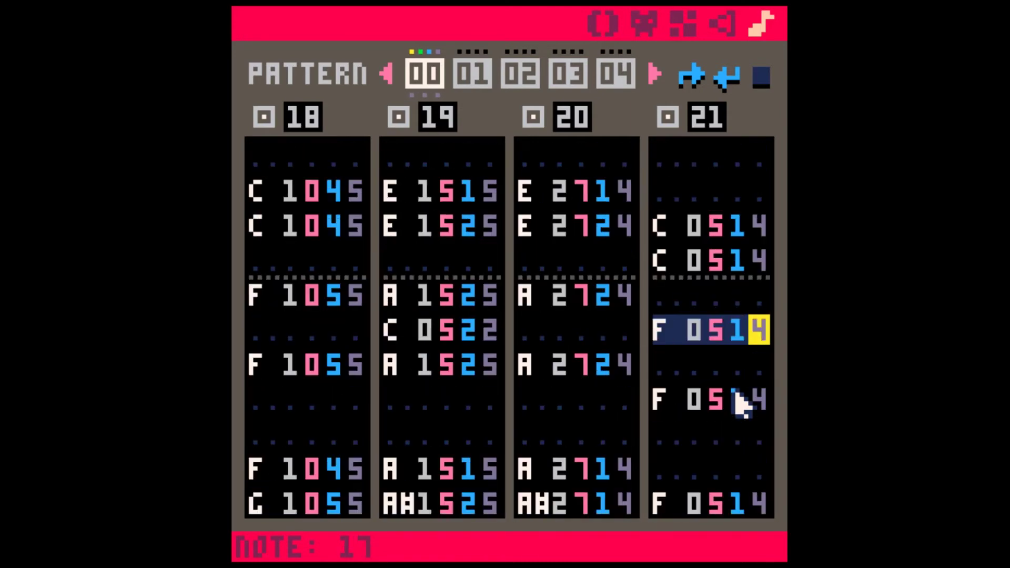
pyautogui.press('Up')
pyautogui.press('Up')
pyautogui.press('Up')
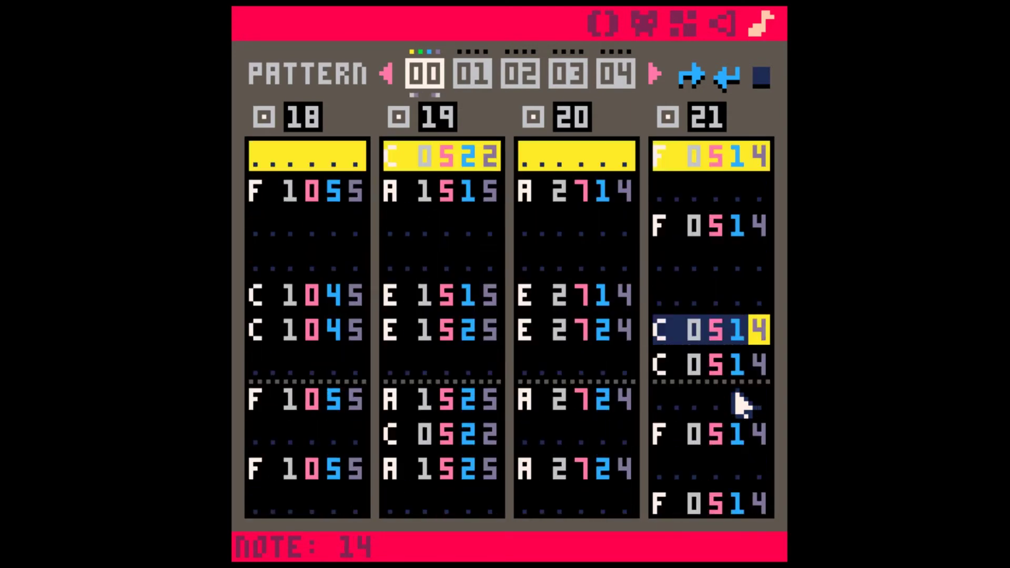
pyautogui.press('Left')
pyautogui.press('Left')
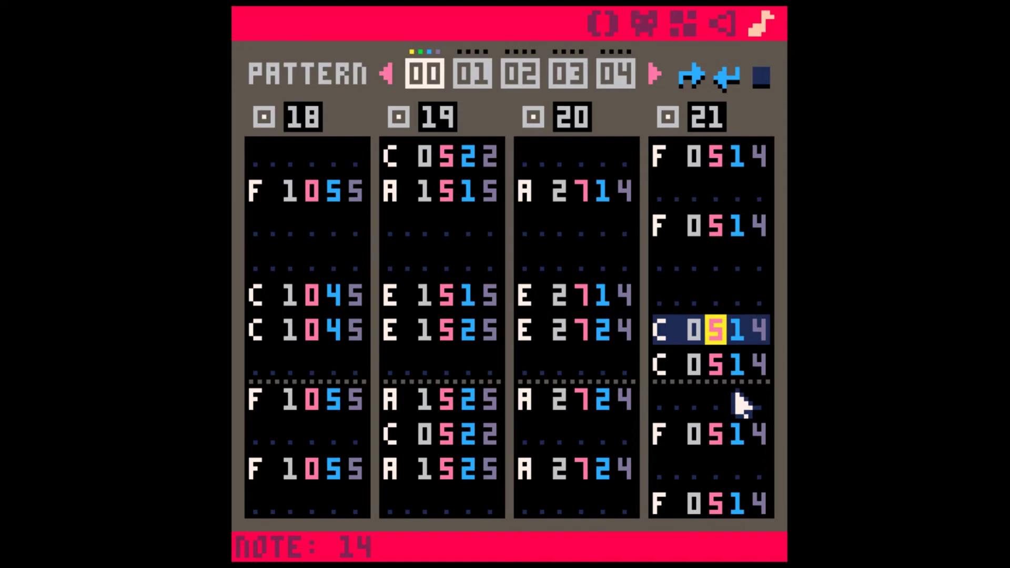
pyautogui.hotkey('ctrl', 'Left')
pyautogui.hotkey('ctrl', 'Left')
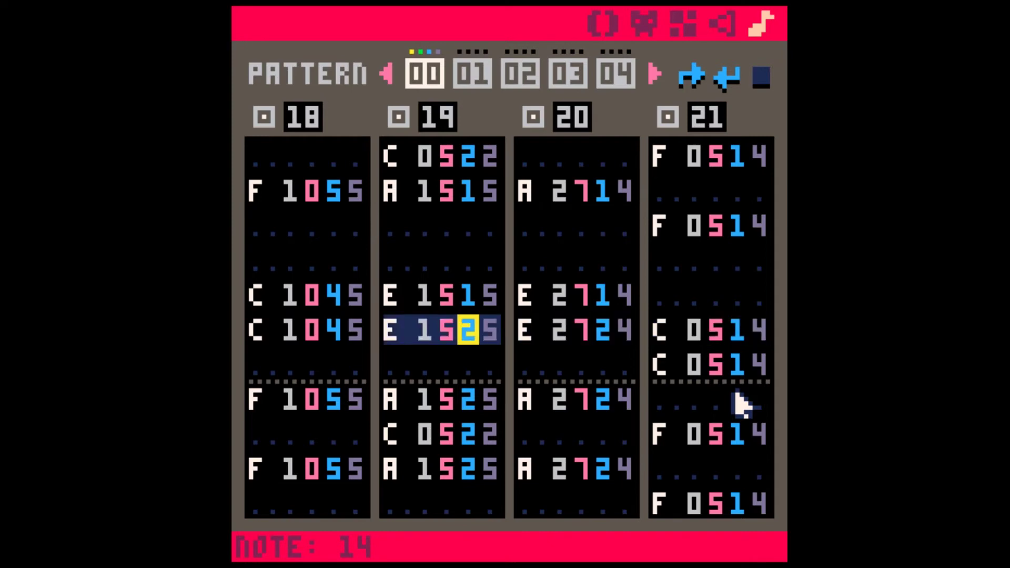
pyautogui.press('Right')
pyautogui.hotkey('shift', 'Left')
pyautogui.hotkey('shift', 'Up')
pyautogui.hotkey('shift', 'Up')
pyautogui.hotkey('shift', 'Up')
pyautogui.hotkey('shift', 'Left')
pyautogui.press('Left')
pyautogui.press('Up')
pyautogui.press('Up')
pyautogui.press('Up')
pyautogui.press('Up')
pyautogui.press('Up')
pyautogui.press('Left')
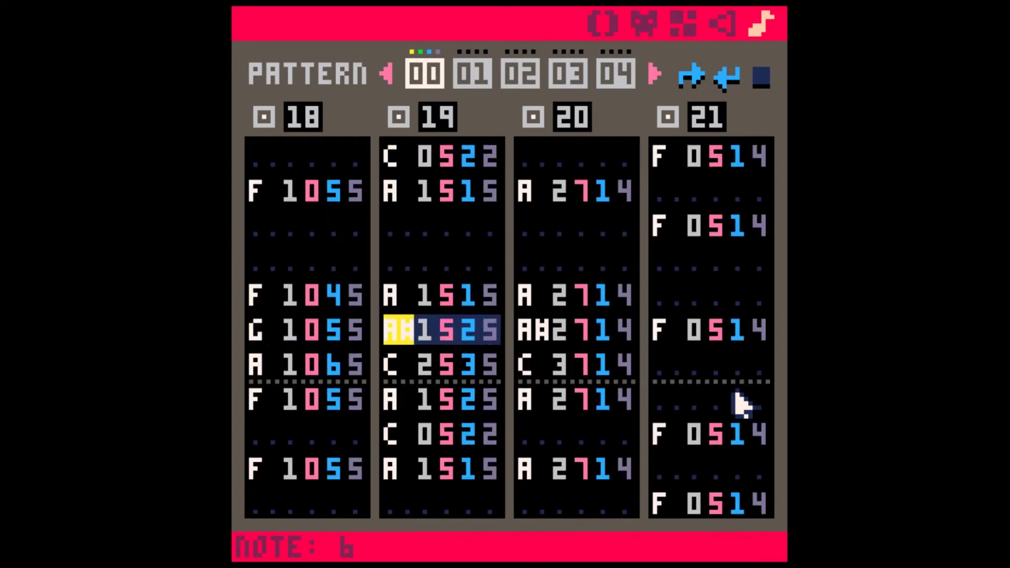
pyautogui.hotkey('ctrl', 'Left')
pyautogui.press('Right')
pyautogui.press('Right')
pyautogui.press('Right')
pyautogui.press('Right')
pyautogui.press('Right')
pyautogui.press('Right')
pyautogui.press('Right')
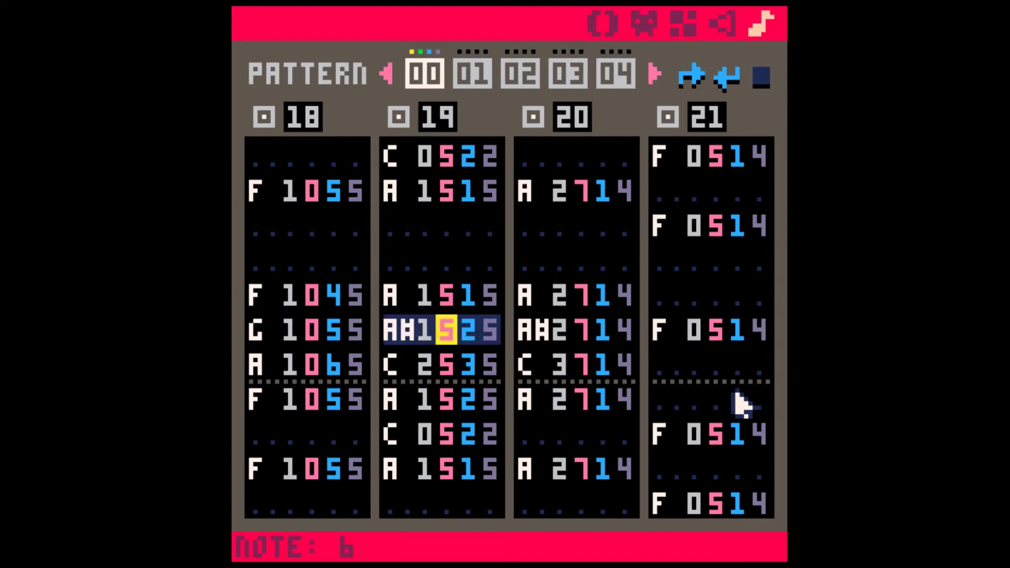
pyautogui.hotkey('shift', 'Up')
pyautogui.hotkey('shift', 'Up')
pyautogui.hotkey('shift', 'Right')
pyautogui.hotkey('shift', 'Right')
pyautogui.hotkey('shift', 'Up')
pyautogui.hotkey('shift', 'Right')
pyautogui.hotkey('shift', 'Up')
pyautogui.hotkey('shift', 'Right')
pyautogui.hotkey('shift', 'Up')
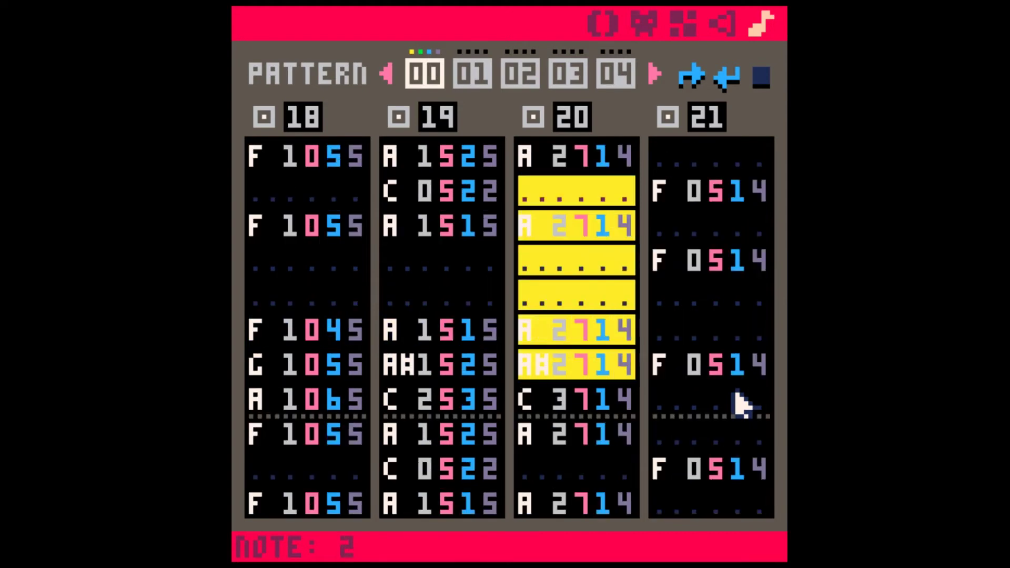
pyautogui.hotkey('shift', 'Up')
pyautogui.press('Down')
pyautogui.press('Up')
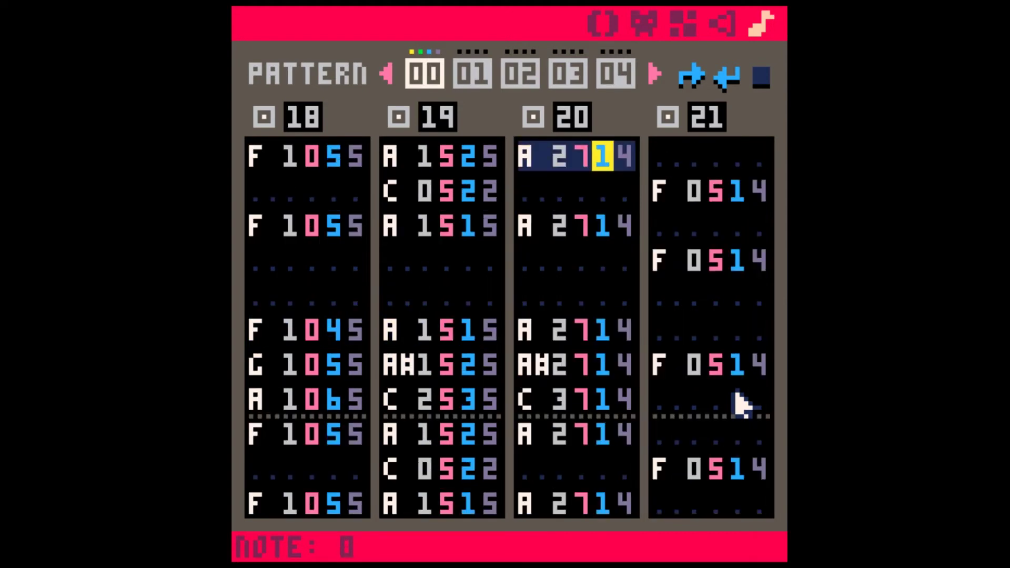
pyautogui.press('Left')
pyautogui.press('Right')
pyautogui.press('Right')
pyautogui.press('Down')
pyautogui.press('Right')
pyautogui.press('Right')
pyautogui.press('Right')
pyautogui.press('Right')
pyautogui.hotkey('shift', 'Down')
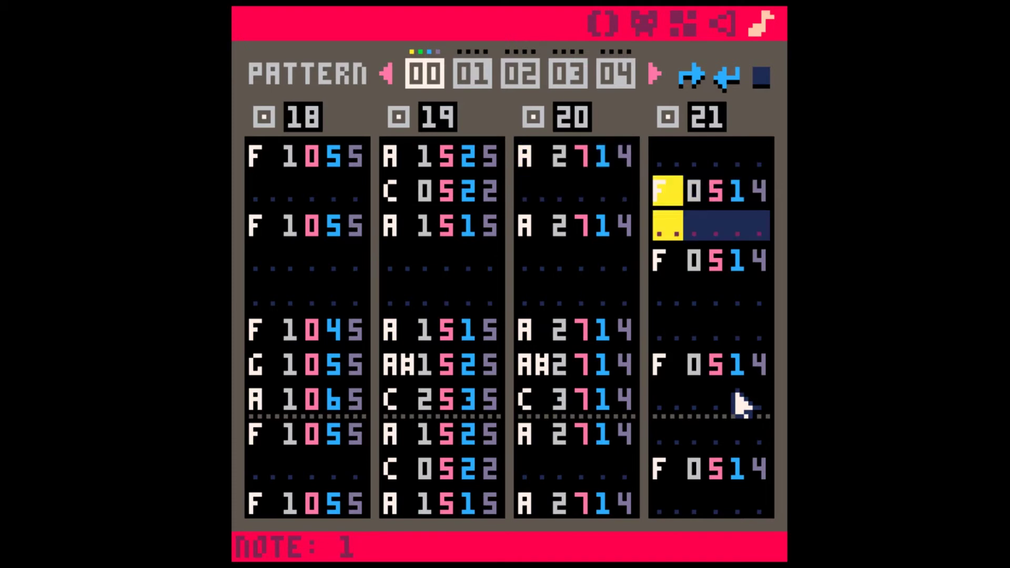
pyautogui.hotkey('shift', 'Right')
pyautogui.hotkey('shift', 'Down')
pyautogui.hotkey('shift', 'Down')
pyautogui.hotkey('shift', 'Right')
pyautogui.hotkey('shift', 'Down')
pyautogui.hotkey('shift', 'Right')
pyautogui.hotkey('shift', 'Right')
pyautogui.press('Up')
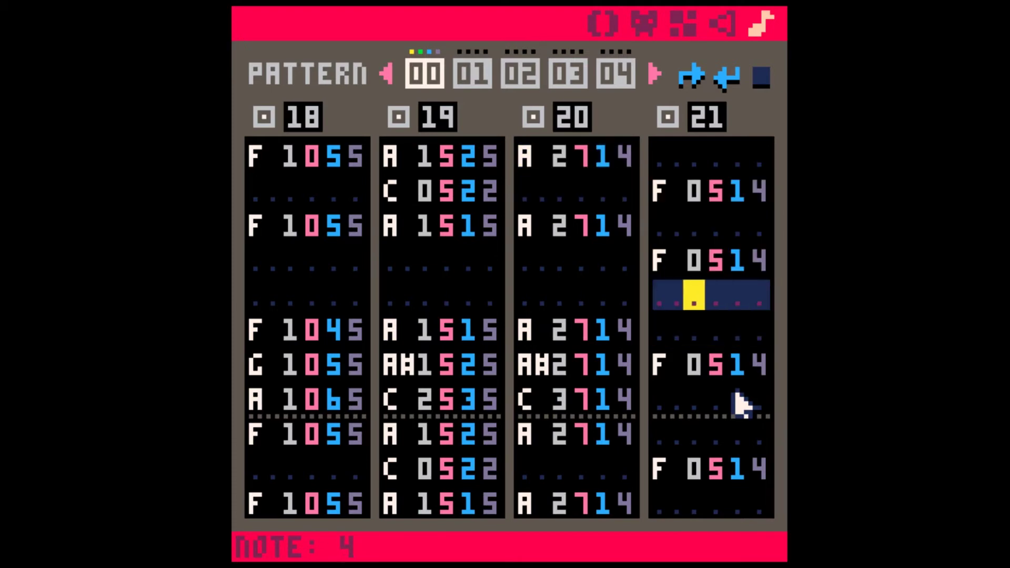
pyautogui.press('Up')
pyautogui.press('Left')
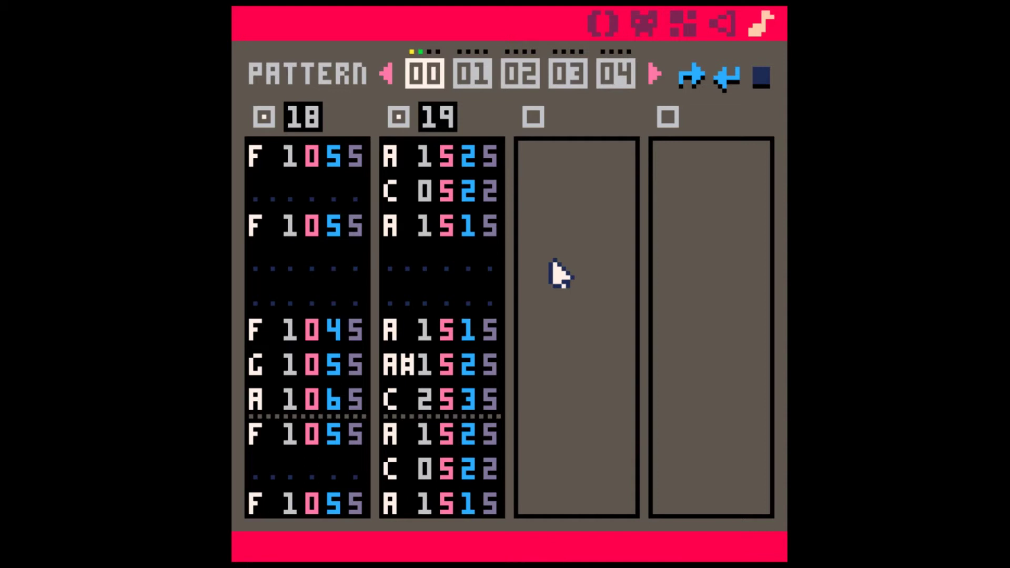
pyautogui.press('Down')
pyautogui.press('Left')
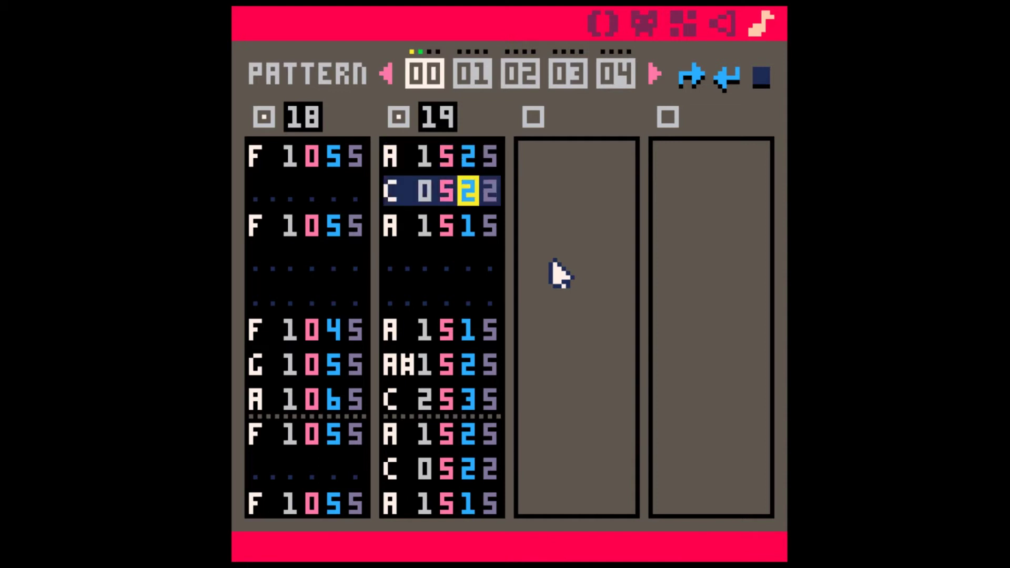
pyautogui.press('Down')
pyautogui.press('Right')
pyautogui.press('Down')
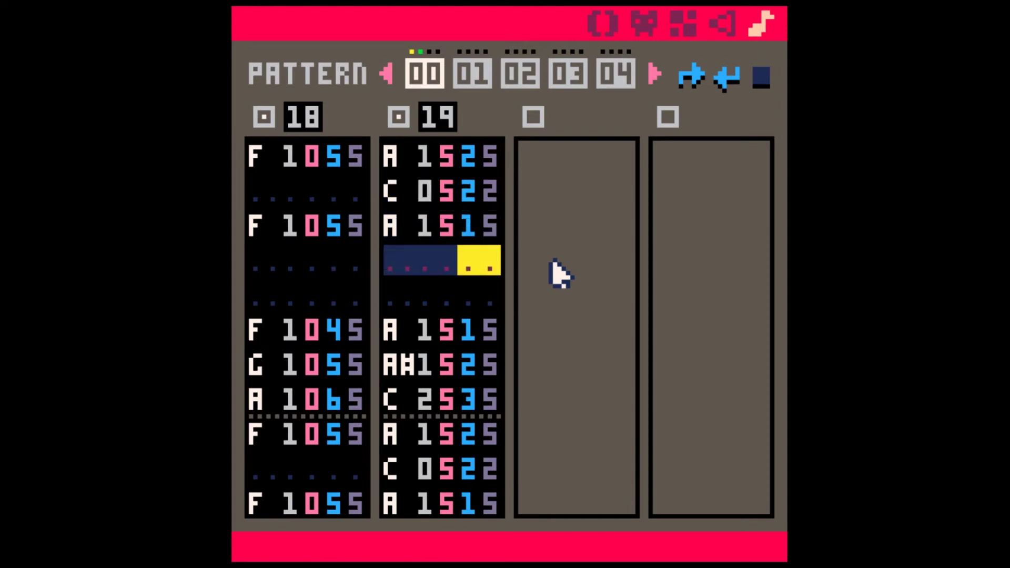
pyautogui.hotkey('shift', 'Down')
pyautogui.hotkey('shift', 'Left')
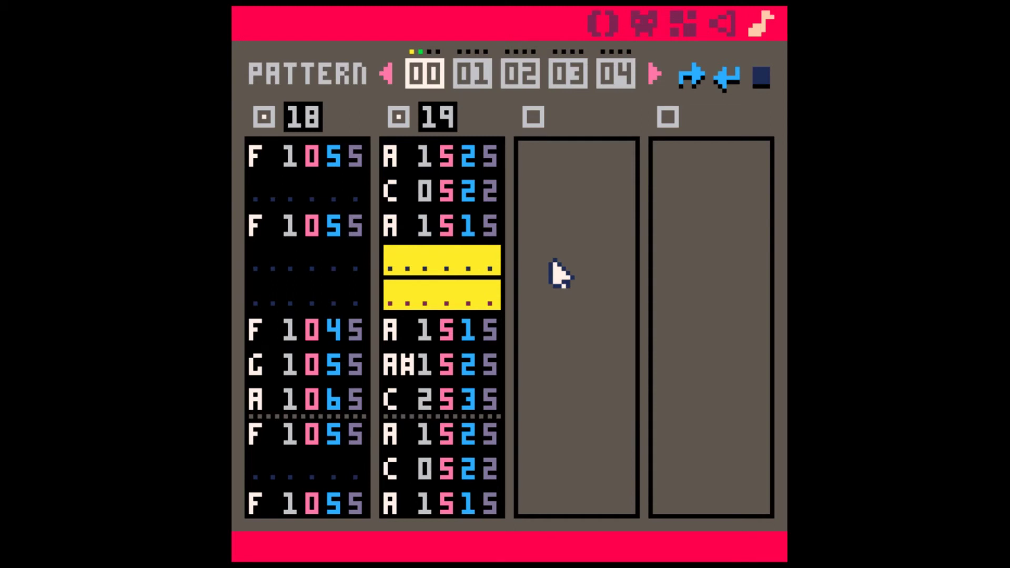
pyautogui.press('Up')
pyautogui.press('Right')
pyautogui.press('Down')
pyautogui.press('Left')
pyautogui.press('Up')
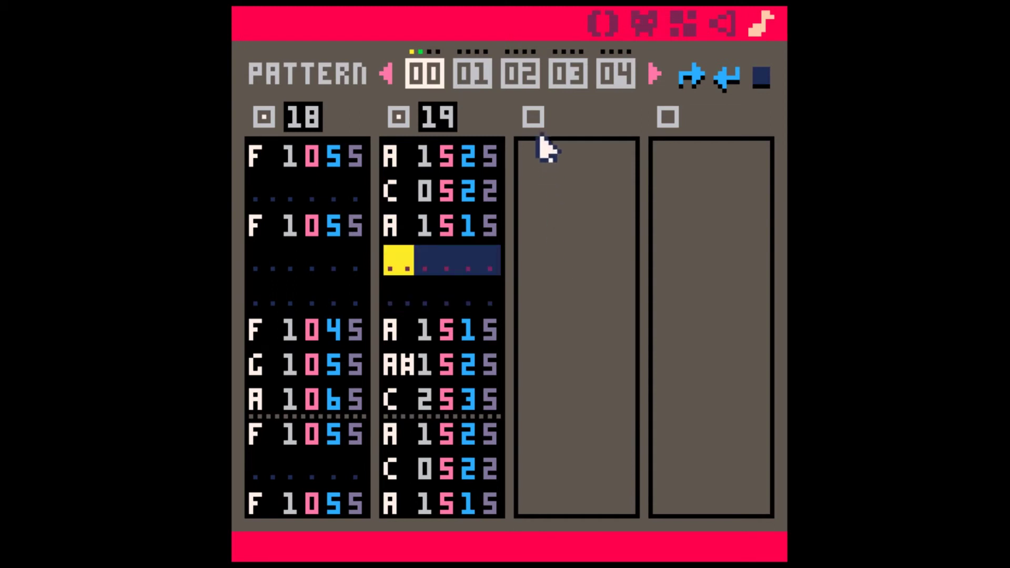
# Enable the third channel of pattern 00 with the empty sound effect 20 and open it in the sound editor.
pyautogui.click(533, 116)
pyautogui.click(534, 163)
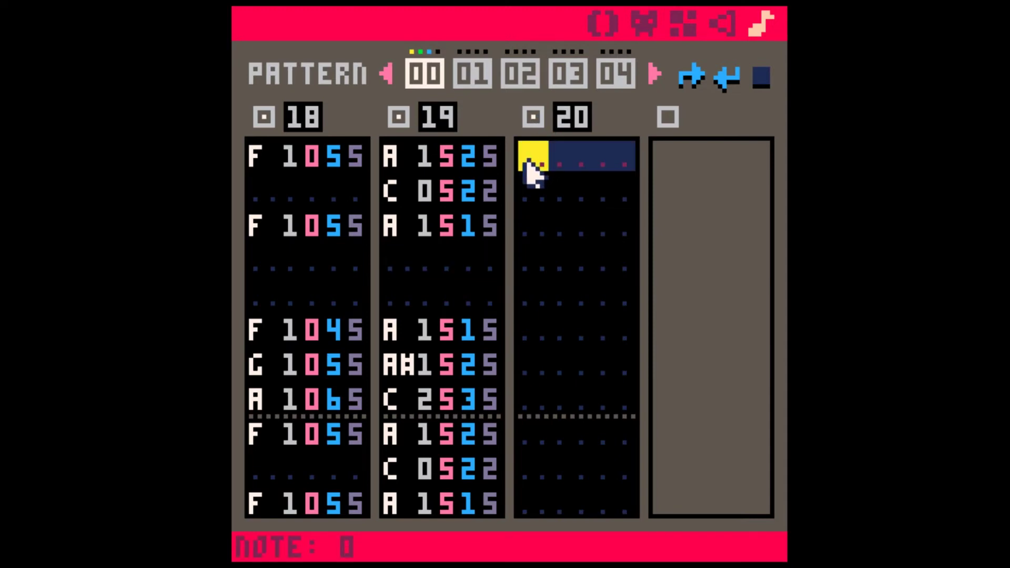
pyautogui.click(725, 29)
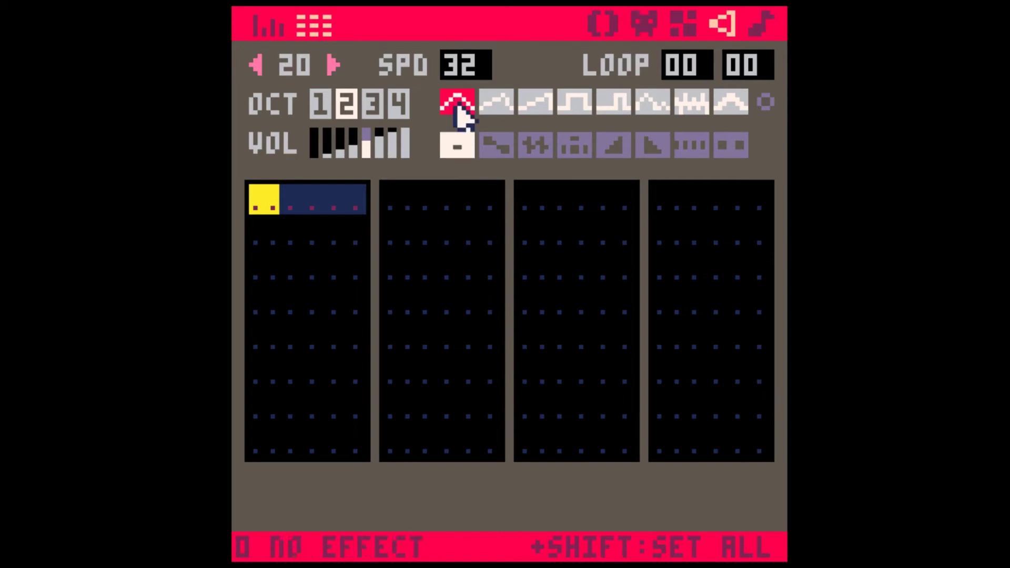
# Enter a C in octave 1 at note 0 of sound effect 20, using instrument 0 and effect 3 (drop).
pyautogui.click(573, 149)
pyautogui.press('z')
pyautogui.press('Up')
pyautogui.press('Right')
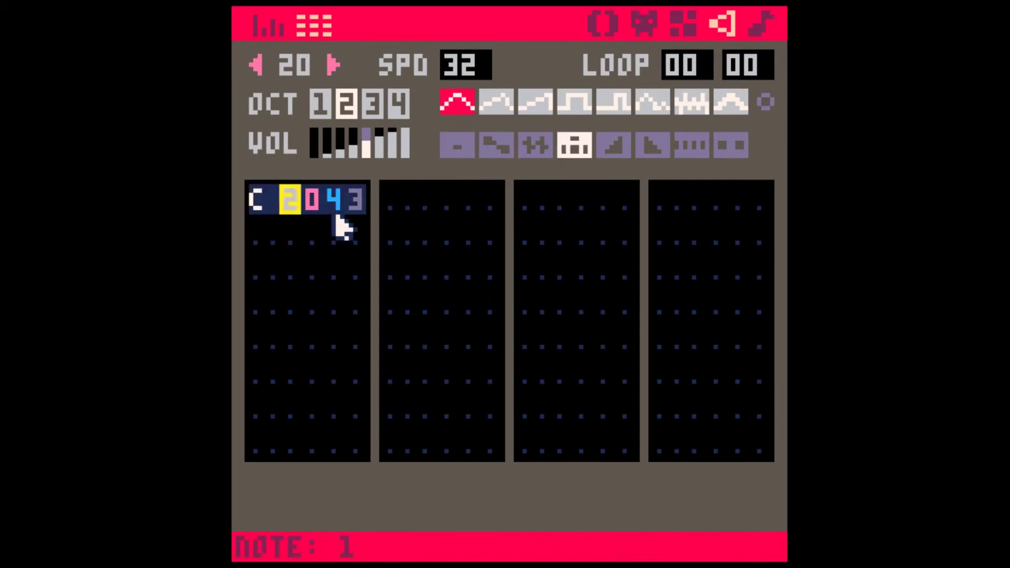
pyautogui.press('1')
pyautogui.press('Up')
pyautogui.press('Left')
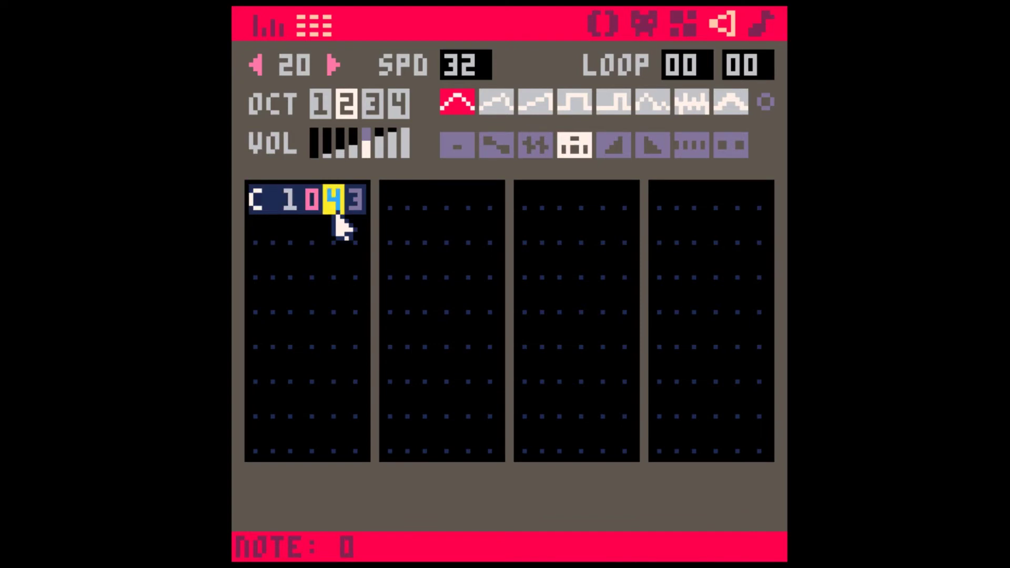
# Lower the drum hit's volume to 2 and copy it to notes 8, 16 and 24 of sound effect 20.
pyautogui.hotkey('ctrl', 'c')
pyautogui.hotkey('ctrl', 'v')
pyautogui.hotkey('ctrl', 'v')
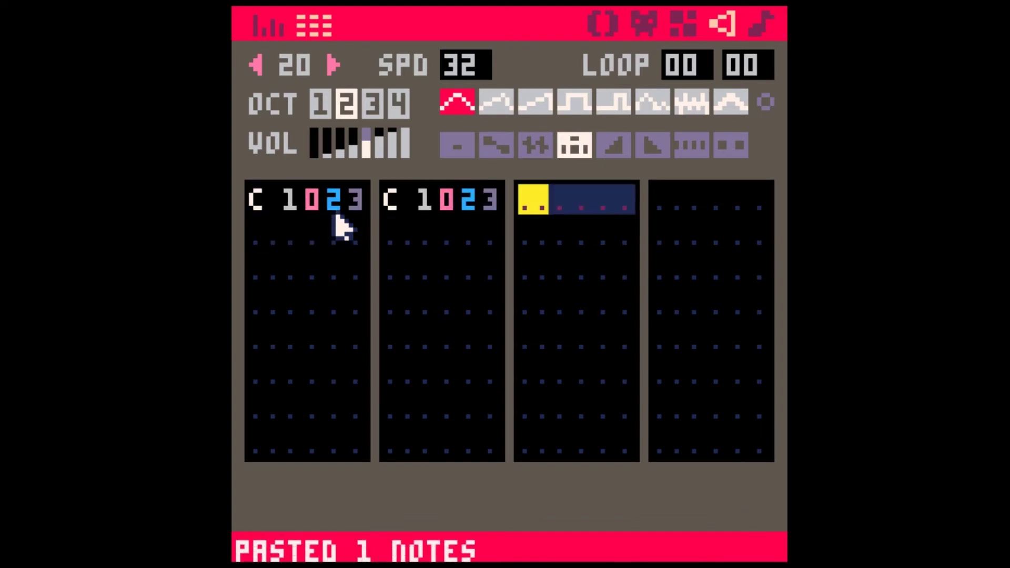
pyautogui.hotkey('ctrl', 'v')
# Paste the same drum hit at notes 4, 12, 20 and 28 of sound effect 20.
pyautogui.press('Down')
pyautogui.press('Down')
pyautogui.press('Down')
pyautogui.hotkey('ctrl', 'Left')
pyautogui.hotkey('ctrl', 'Left')
pyautogui.hotkey('ctrl', 'Left')
pyautogui.hotkey('ctrl', 'v')
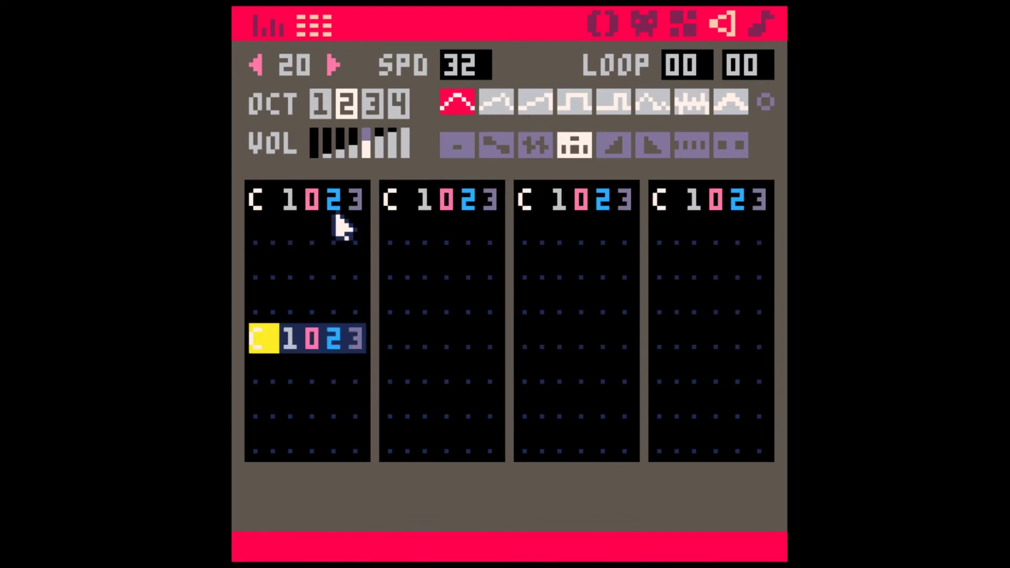
pyautogui.hotkey('ctrl', 'Right')
pyautogui.hotkey('ctrl', 'v')
pyautogui.hotkey('ctrl', 'Right')
pyautogui.hotkey('ctrl', 'v')
pyautogui.hotkey('ctrl', 'Right')
pyautogui.hotkey('ctrl', 'v')
# Play pattern 00 with the new drum channel, then return to sound effect 20 while it plays.
pyautogui.press('space')
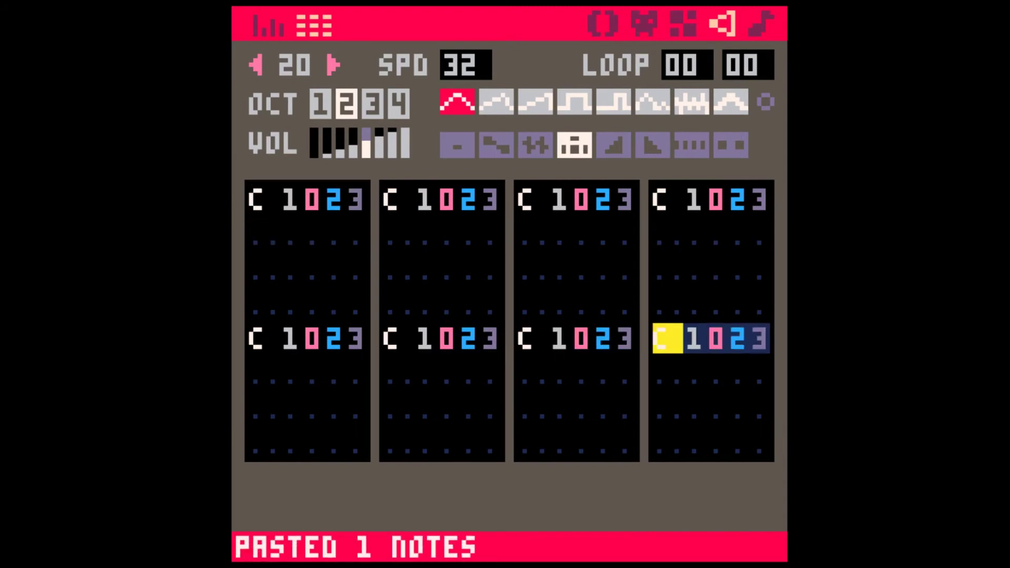
pyautogui.click(767, 27)
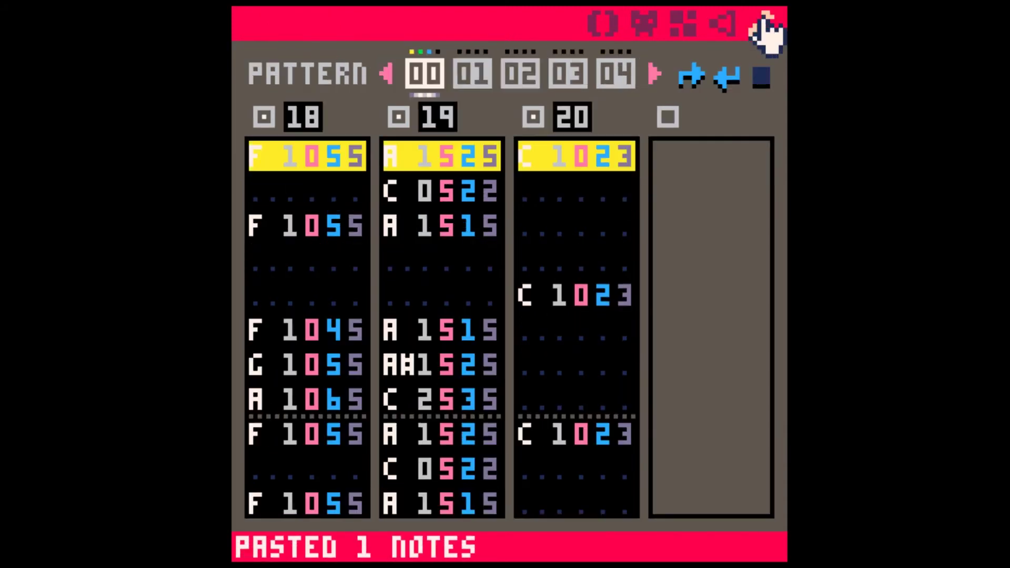
pyautogui.click(725, 24)
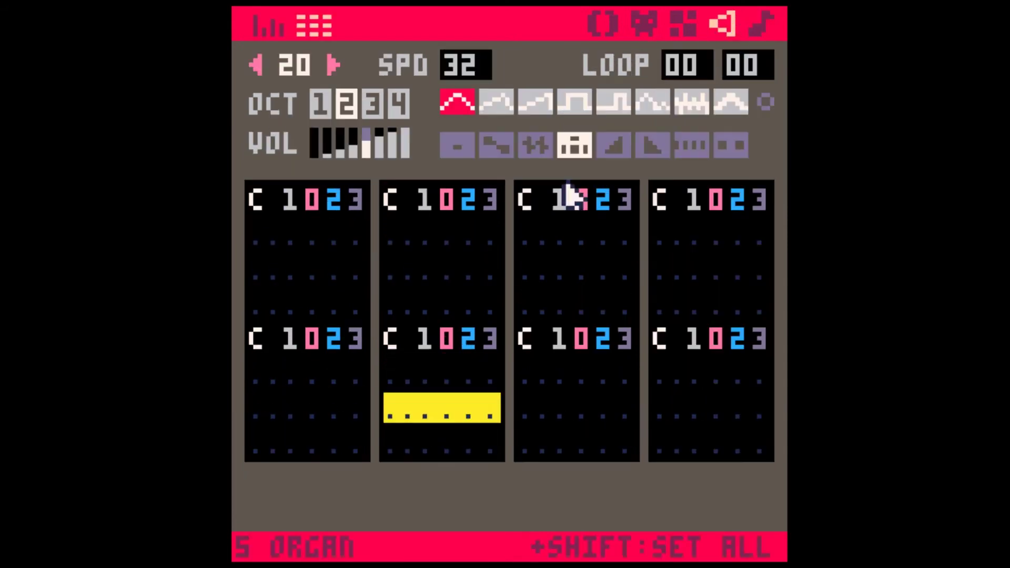
# Copy the drum hit from notes 4 and 12 one row earlier, to notes 3 and 11.
pyautogui.click(275, 336)
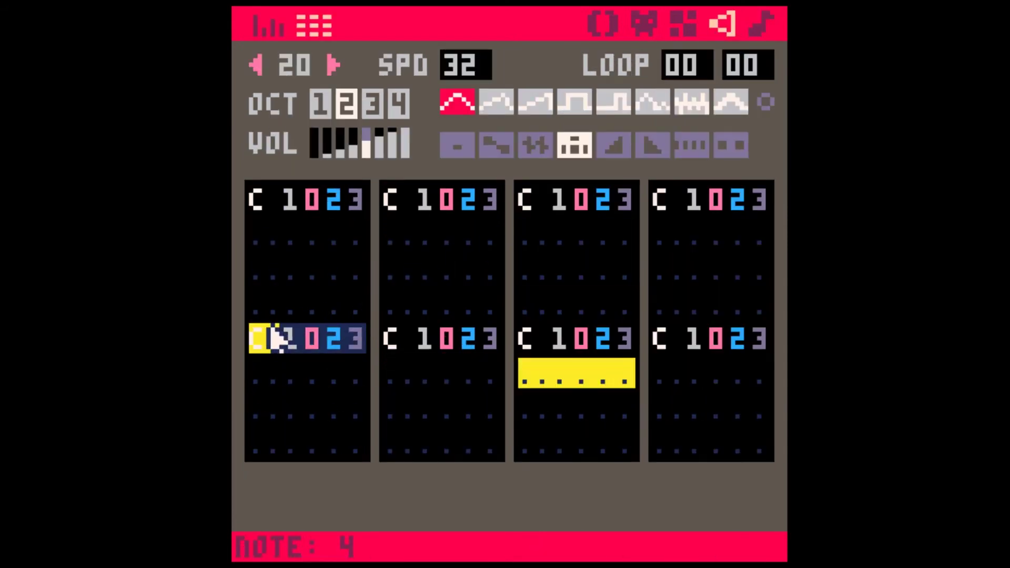
pyautogui.moveTo(273, 340); pyautogui.dragTo(356, 399)
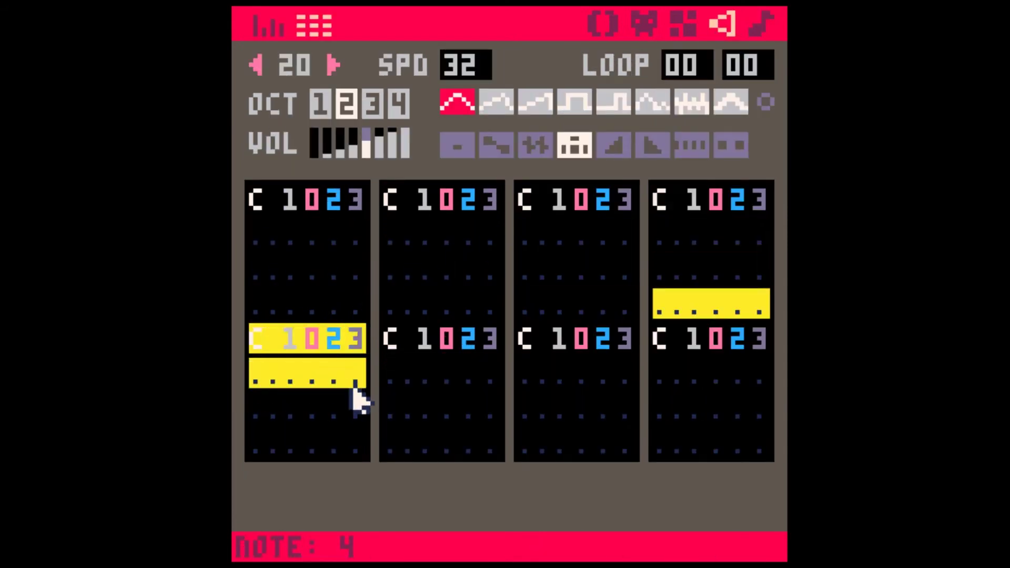
pyautogui.click(262, 339)
pyautogui.moveTo(261, 338); pyautogui.dragTo(351, 339)
pyautogui.hotkey('ctrl', 'c')
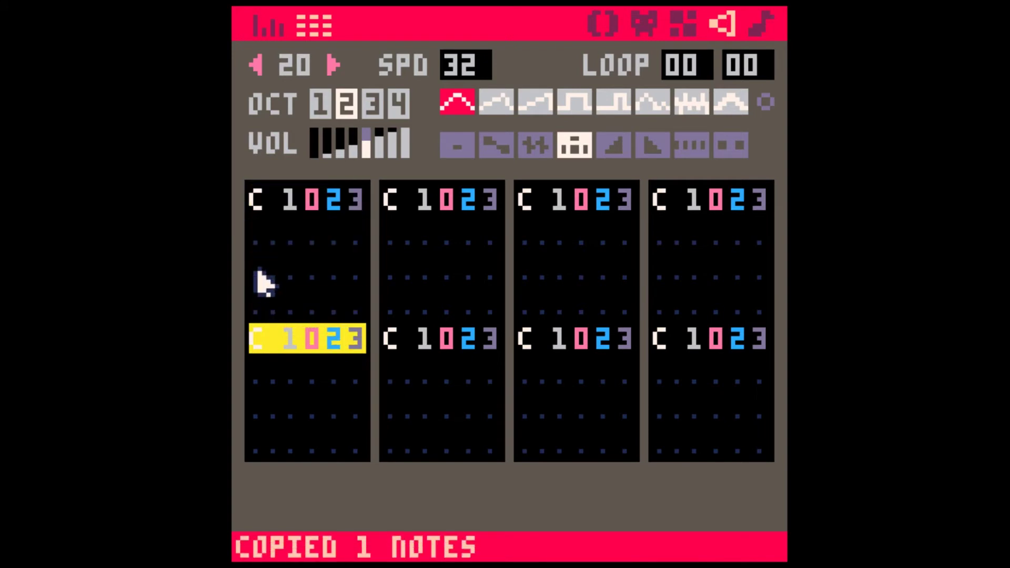
pyautogui.click(263, 284)
pyautogui.hotkey('ctrl', 'v')
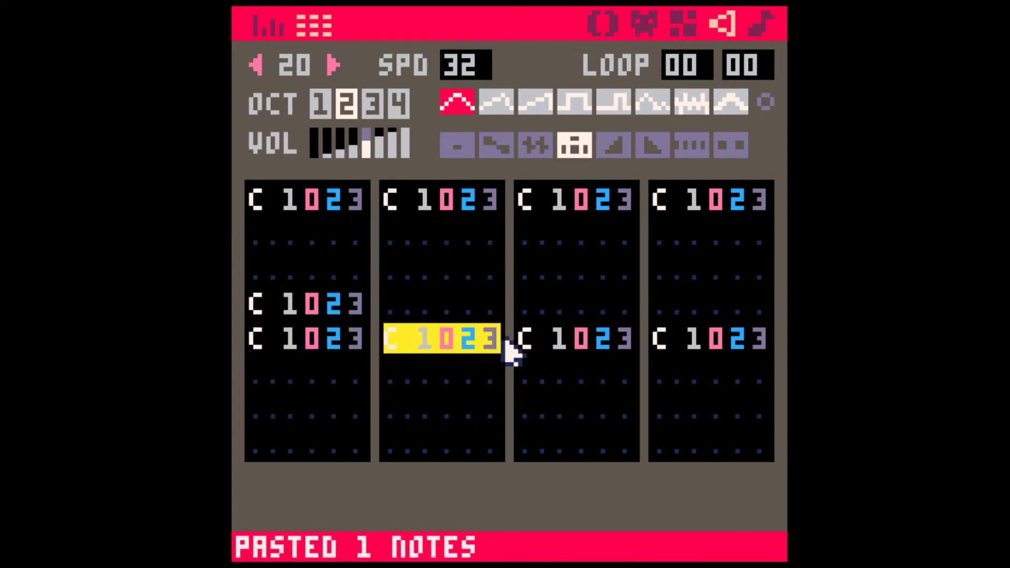
pyautogui.hotkey('ctrl', 'c')
pyautogui.click(390, 304)
pyautogui.hotkey('ctrl', 'v')
# Delete the original drum hits at notes 4 and 12 of sound effect 20.
pyautogui.click(336, 341)
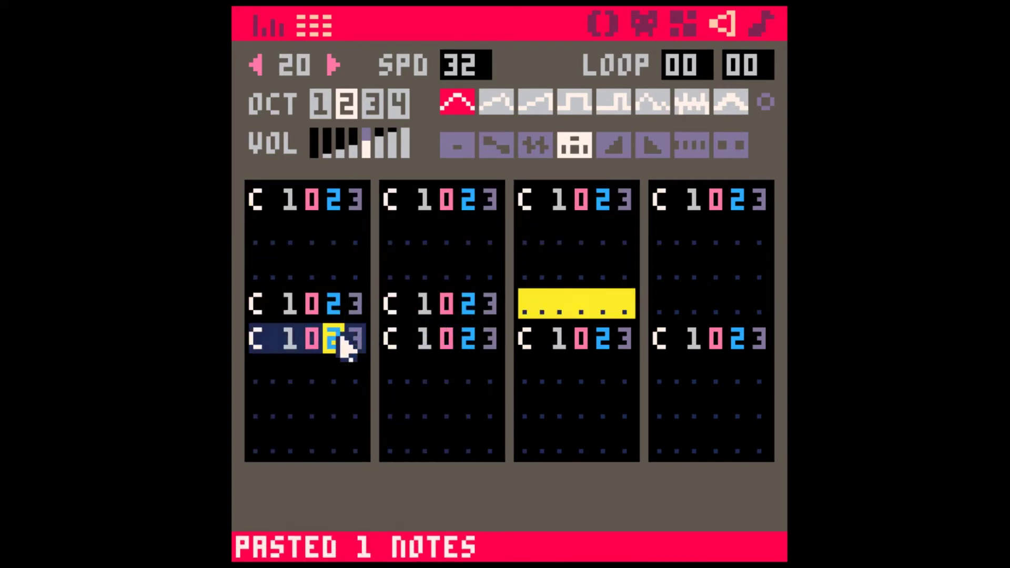
pyautogui.write('0')
pyautogui.press('Right')
pyautogui.press('Right')
pyautogui.press('Up')
pyautogui.press('Right')
pyautogui.press('Right')
pyautogui.press('Right')
pyautogui.write('0')
# Shift the drum hit at note 20 up to note 19, inserting an empty row to keep the hit at note 24 in place.
pyautogui.press('Right')
pyautogui.press('Right')
pyautogui.press('Up')
pyautogui.press('Up')
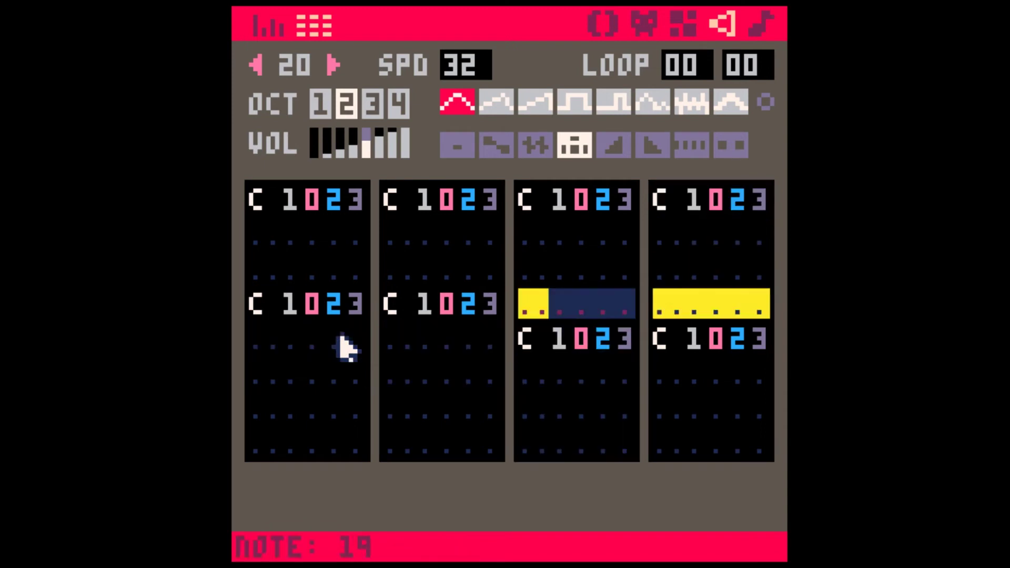
pyautogui.press('Down')
pyautogui.press('Right')
pyautogui.press('Left')
pyautogui.press('Up')
pyautogui.press('BackSpace')
pyautogui.press('Down')
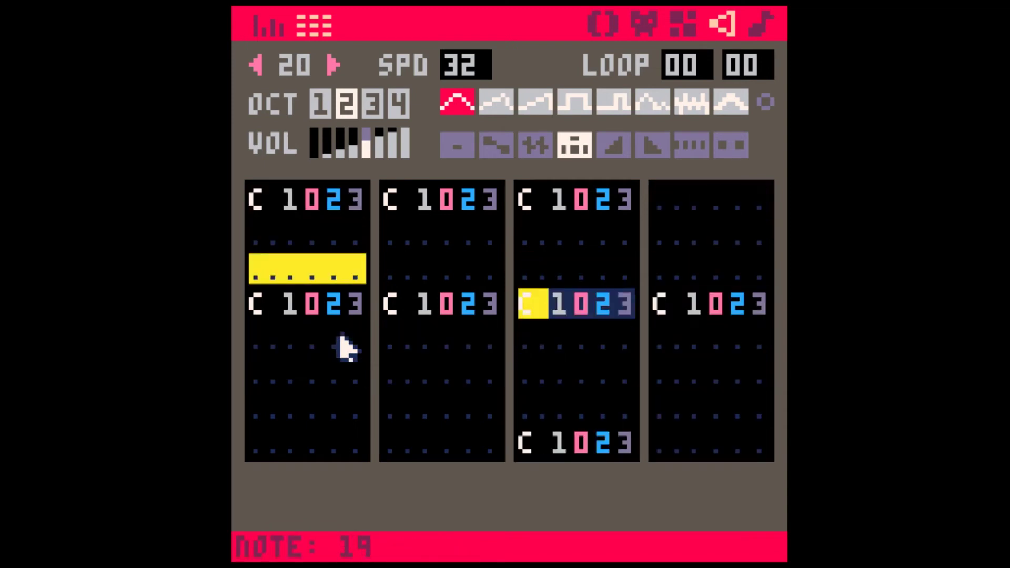
pyautogui.press('Down')
pyautogui.press('Down')
pyautogui.press('Down')
pyautogui.press('Return')
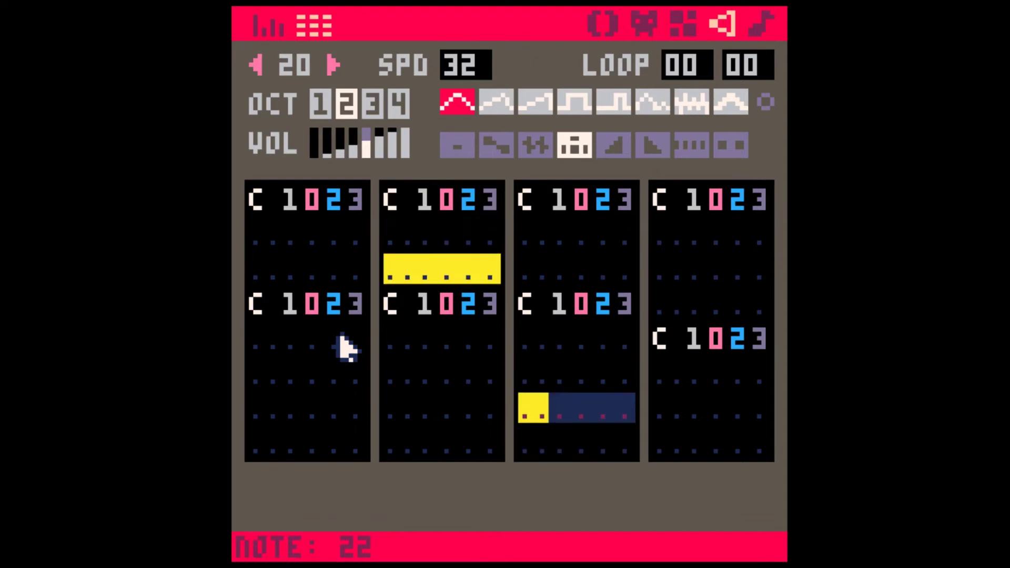
# Shift the drum hit at note 28 up to note 27 and stop the playback.
pyautogui.press('Up')
pyautogui.press('Up')
pyautogui.press('Right')
pyautogui.press('Right')
pyautogui.press('Right')
pyautogui.press('Right')
pyautogui.press('Right')
pyautogui.press('BackSpace')
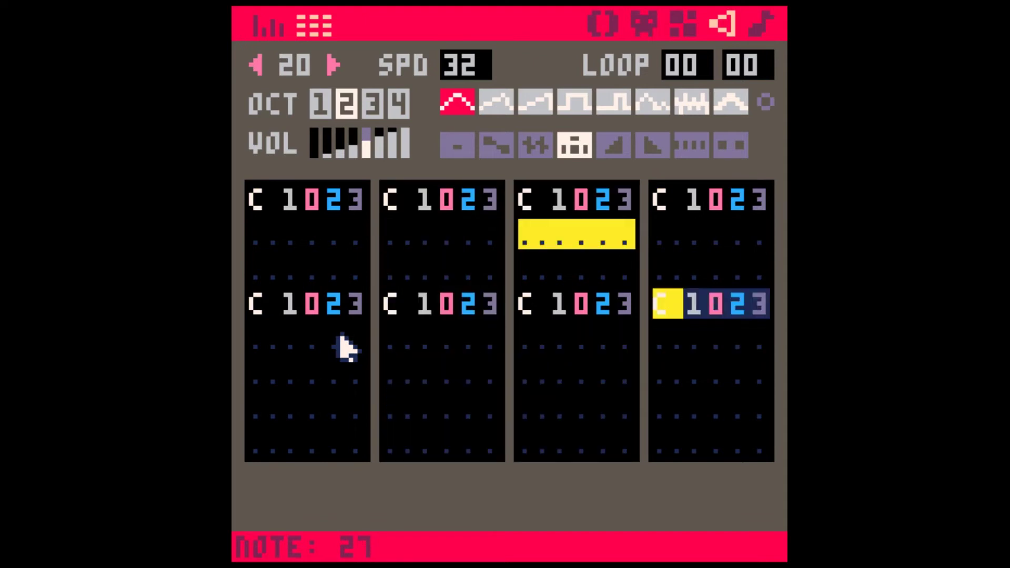
pyautogui.press('Down')
pyautogui.click(292, 343)
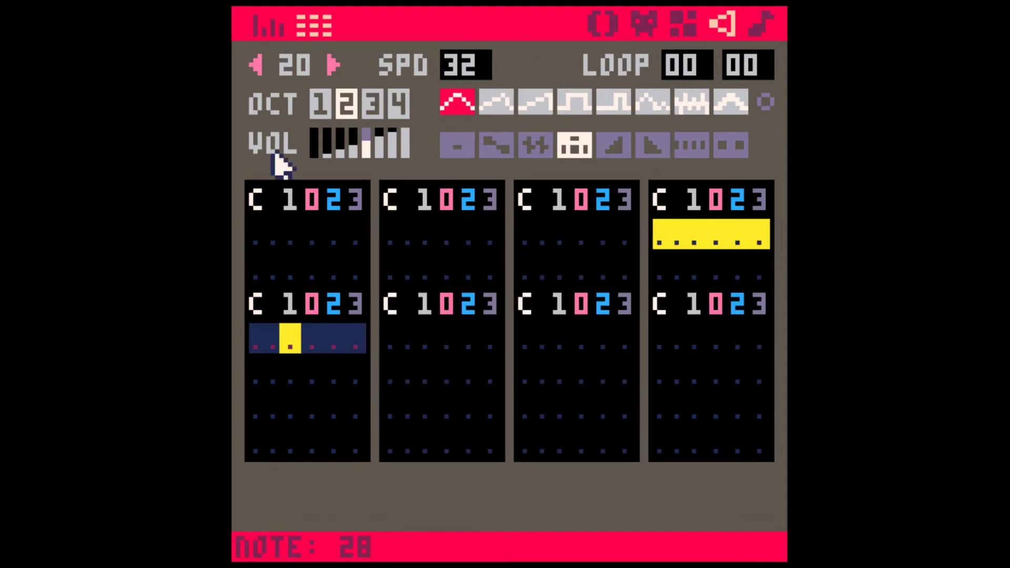
pyautogui.press('space')
# Open sound effect 00 in tracker view and enter a C in octave 2 at note 0 with noise instrument 6.
pyautogui.click(258, 64)
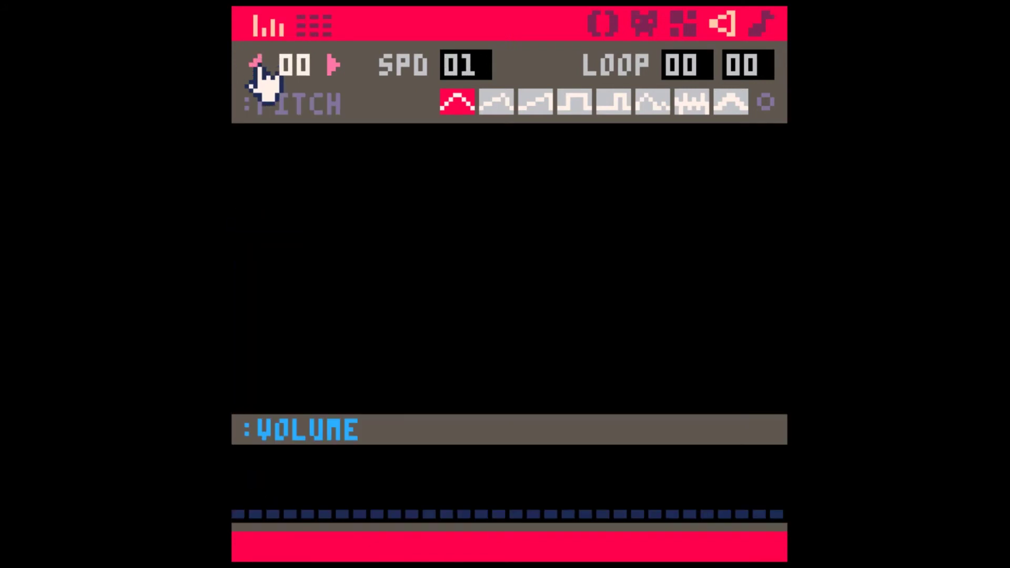
pyautogui.press('Tab')
pyautogui.click(298, 219)
pyautogui.click(261, 199)
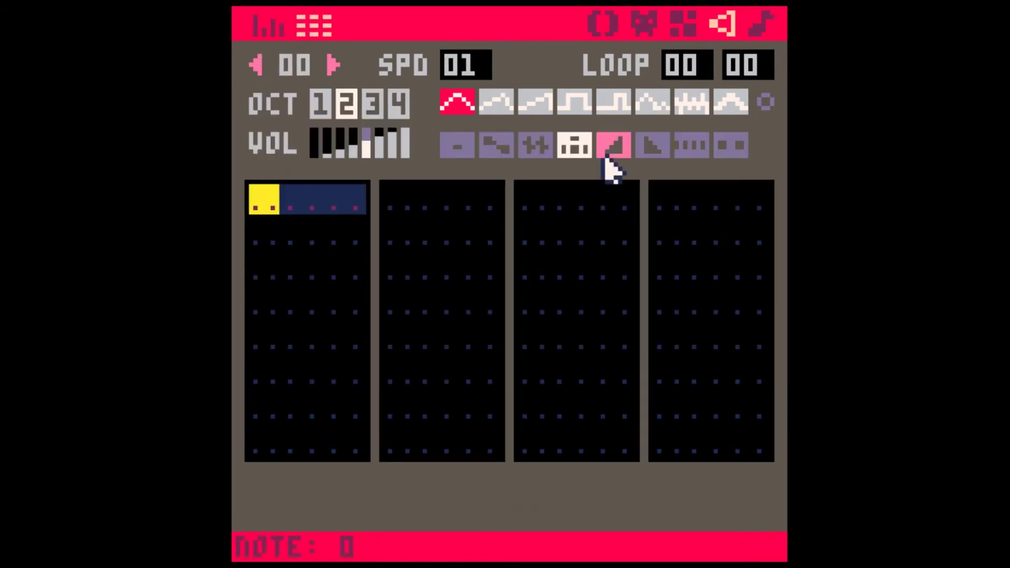
pyautogui.click(690, 105)
pyautogui.press('z')
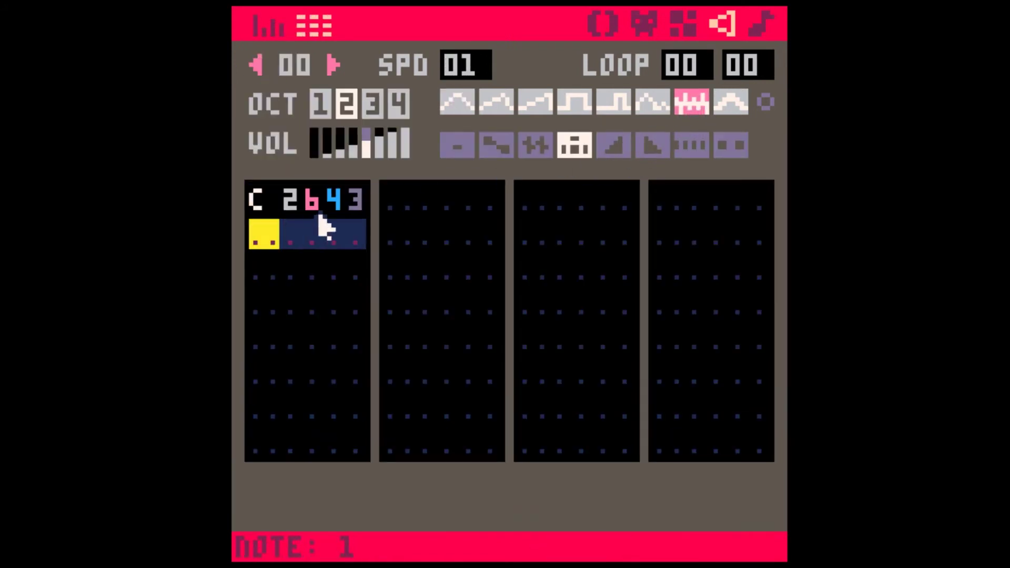
# Set note 0 of sound effect 00 to effect 5 (fade out), volume 1 and octave 3.
pyautogui.click(354, 202)
pyautogui.write('5')
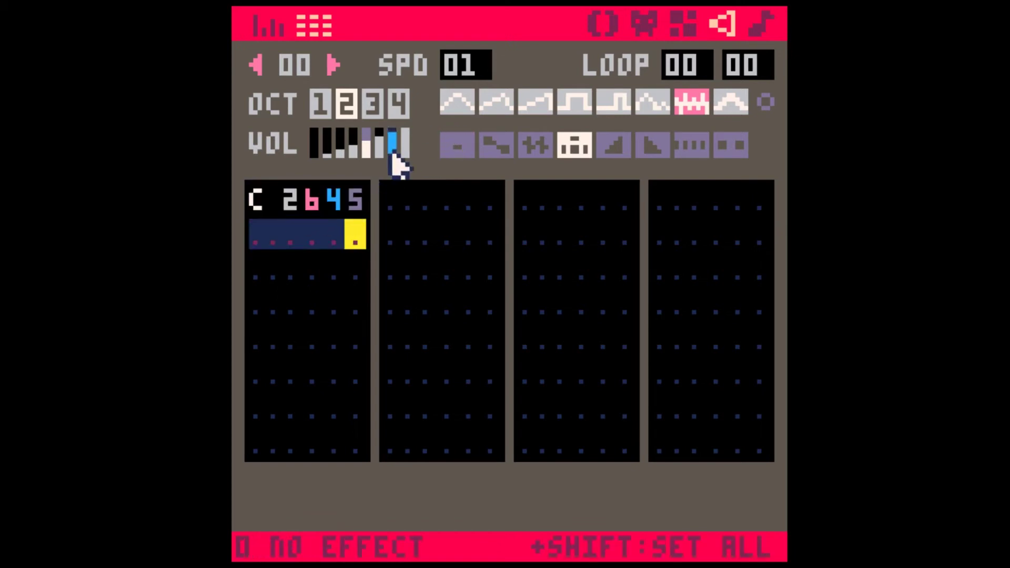
pyautogui.click(336, 201)
pyautogui.write('1')
pyautogui.click(308, 206)
pyautogui.write('3')
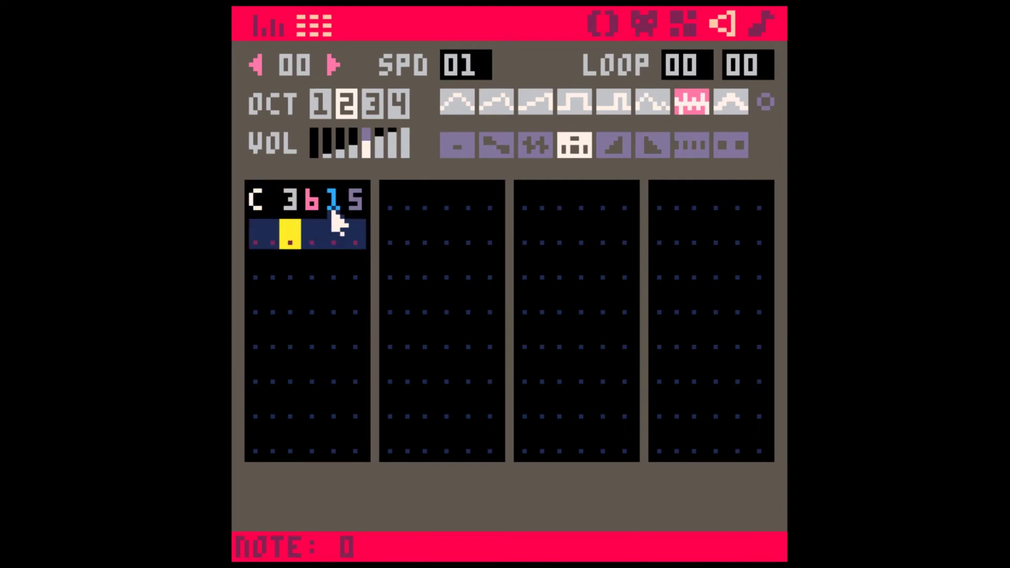
# Return to sound effect 20, switch to custom instruments, and enter a C in octave 2 at notes 1 and 2 with custom instrument 6.
pyautogui.click(339, 65)
pyautogui.click(338, 64)
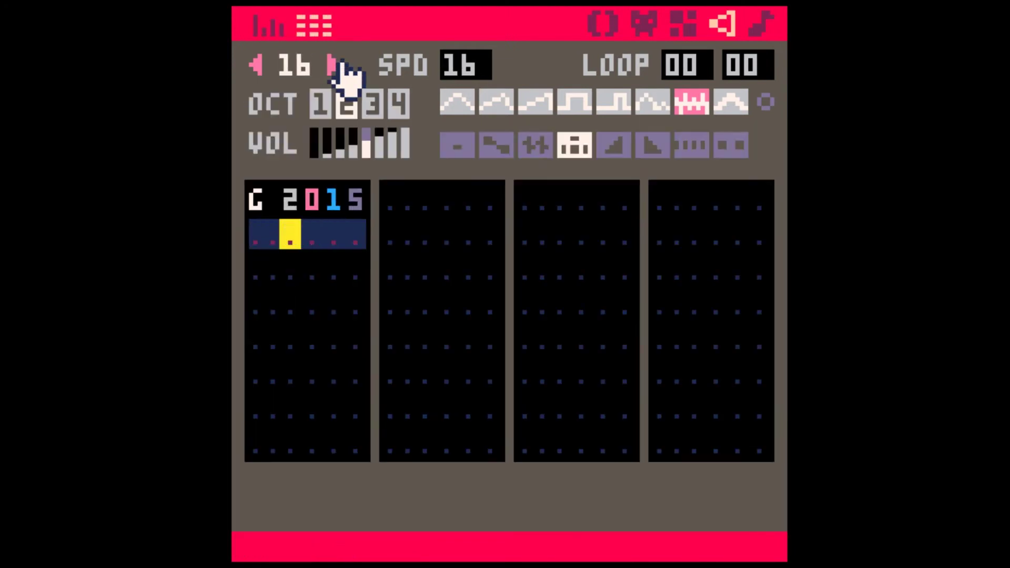
pyautogui.click(340, 66)
pyautogui.click(339, 66)
pyautogui.click(339, 65)
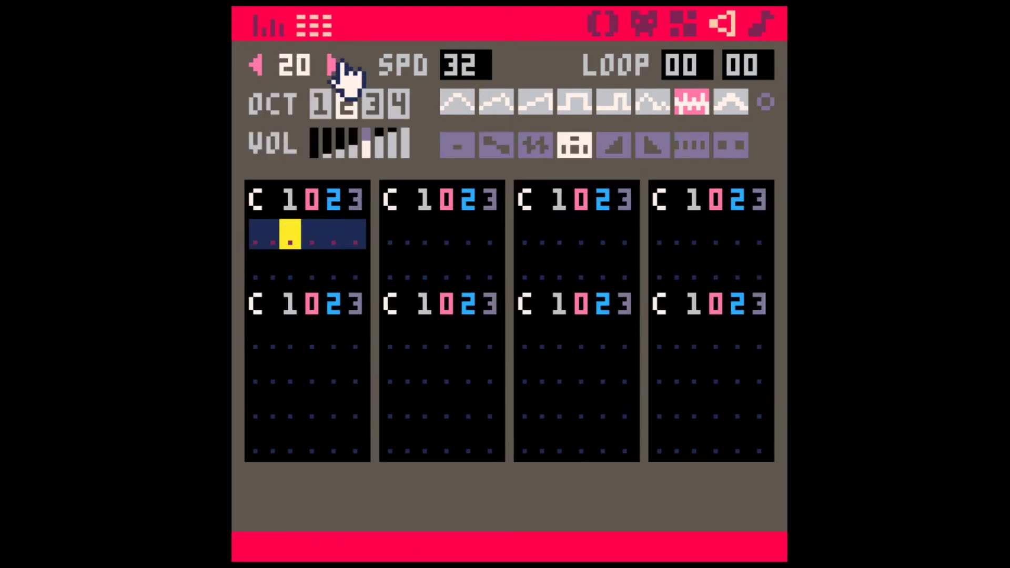
pyautogui.click(266, 242)
pyautogui.click(765, 103)
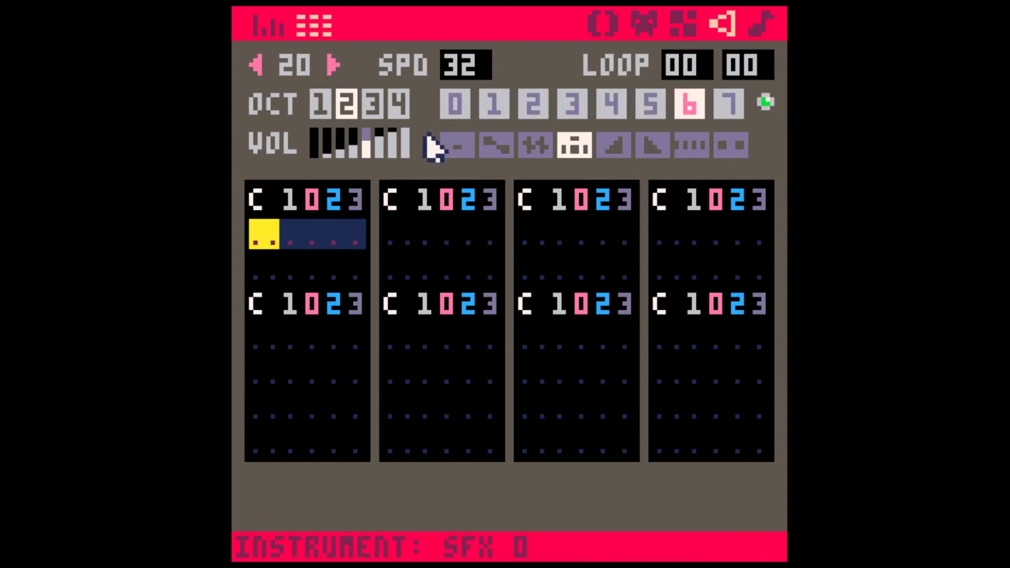
pyautogui.press('z')
pyautogui.press('z')
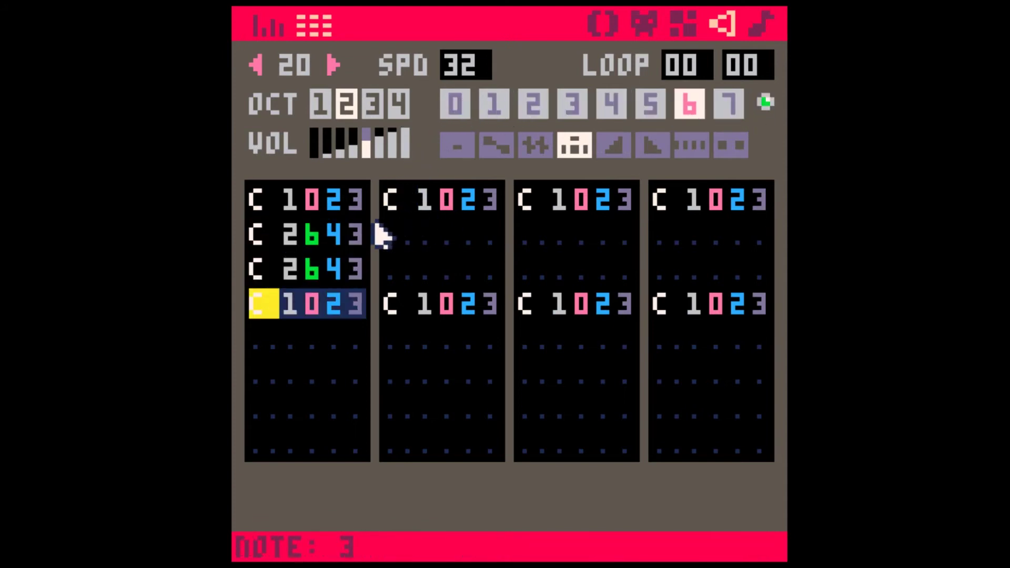
# Set the effect of notes 1 and 2 in sound effect 20 to 5 (fade out).
pyautogui.click(355, 235)
pyautogui.press('5')
pyautogui.press('5')
# Change notes 1 and 2 to custom instrument 0 and play sound effect 20.
pyautogui.press('Left')
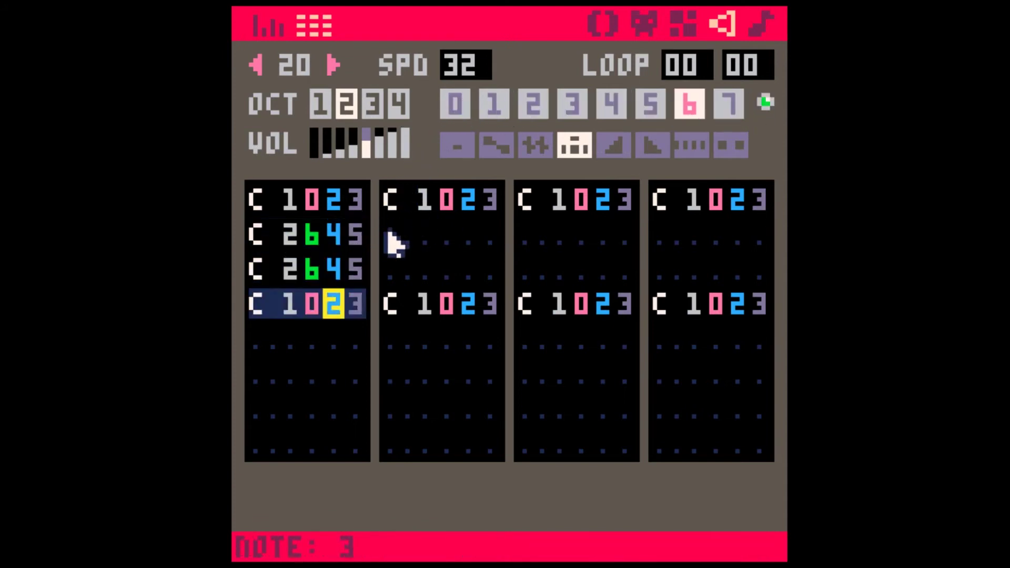
pyautogui.press('Up')
pyautogui.press('Up')
pyautogui.press('space')
pyautogui.press('space')
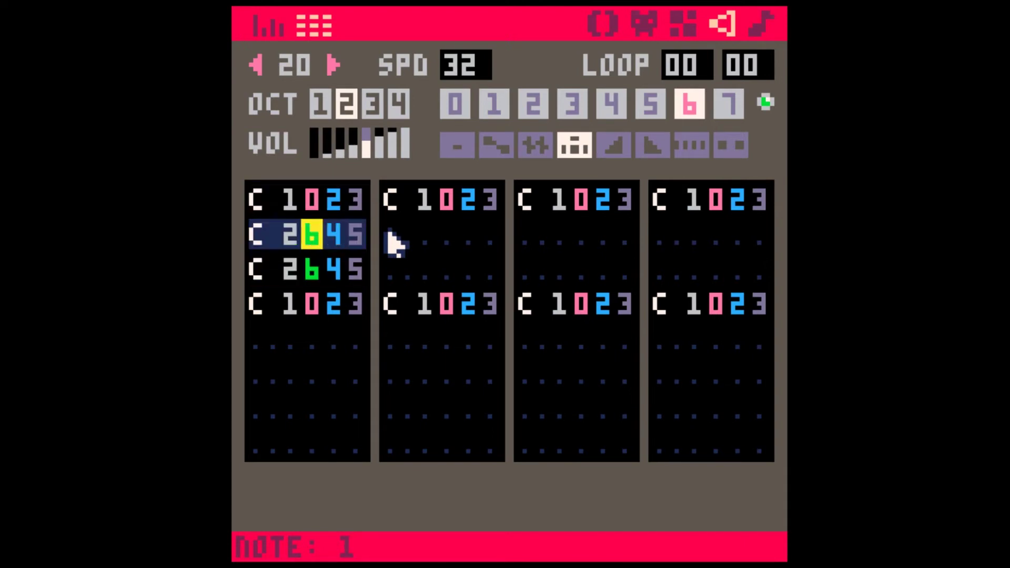
pyautogui.press('0')
pyautogui.press('0')
pyautogui.press('space')
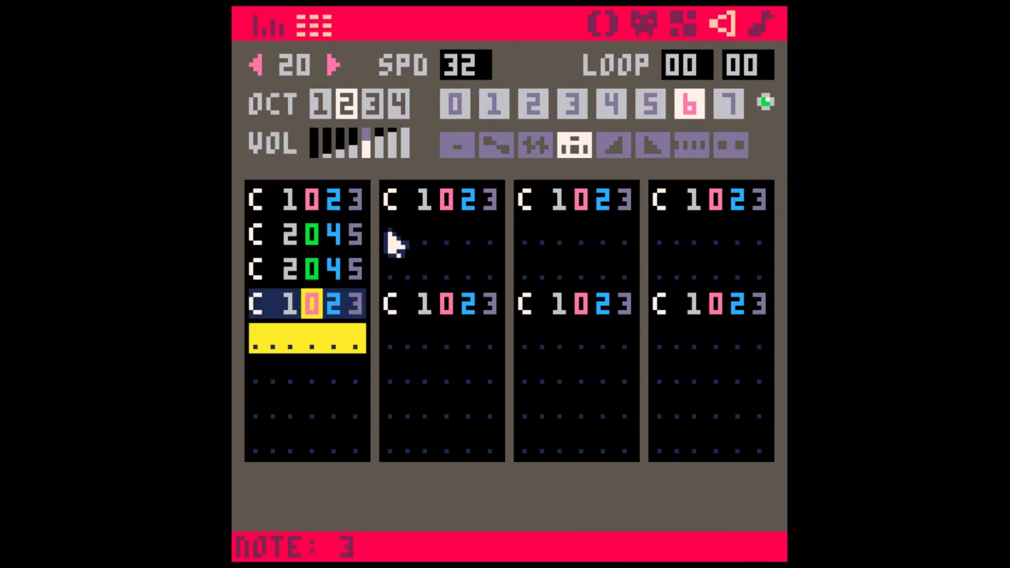
# Raise note 2 of sound effect 20 to octave 3 and listen to the change.
pyautogui.press('space')
pyautogui.press('Up')
pyautogui.press('Left')
pyautogui.press('3')
pyautogui.press('space')
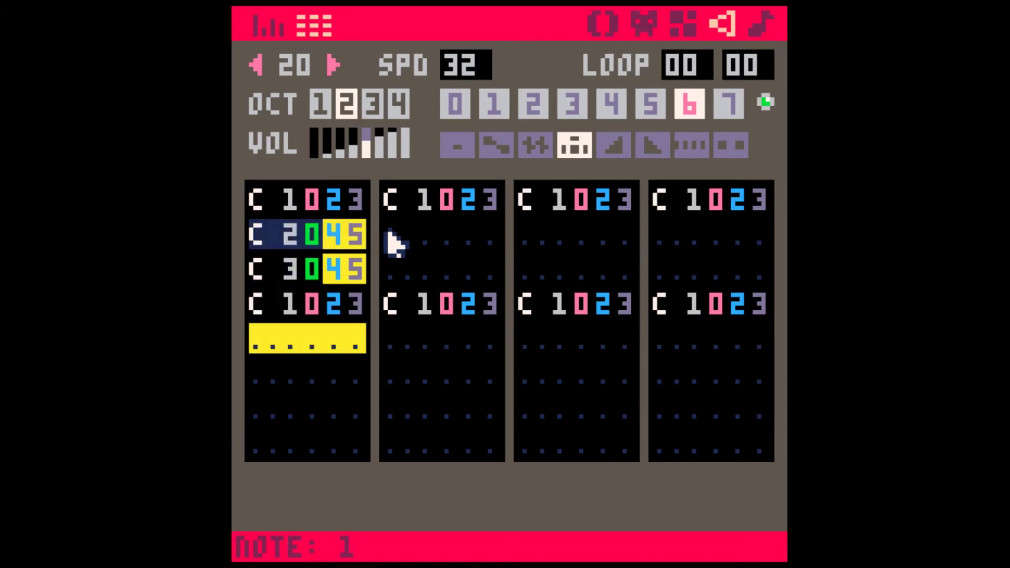
# Copy the noise hits at notes 1 and 2 to notes 5 and 6.
pyautogui.hotkey('ctrl', 'c')
pyautogui.press('Down')
pyautogui.press('Down')
pyautogui.press('Down')
pyautogui.hotkey('ctrl', 'v')
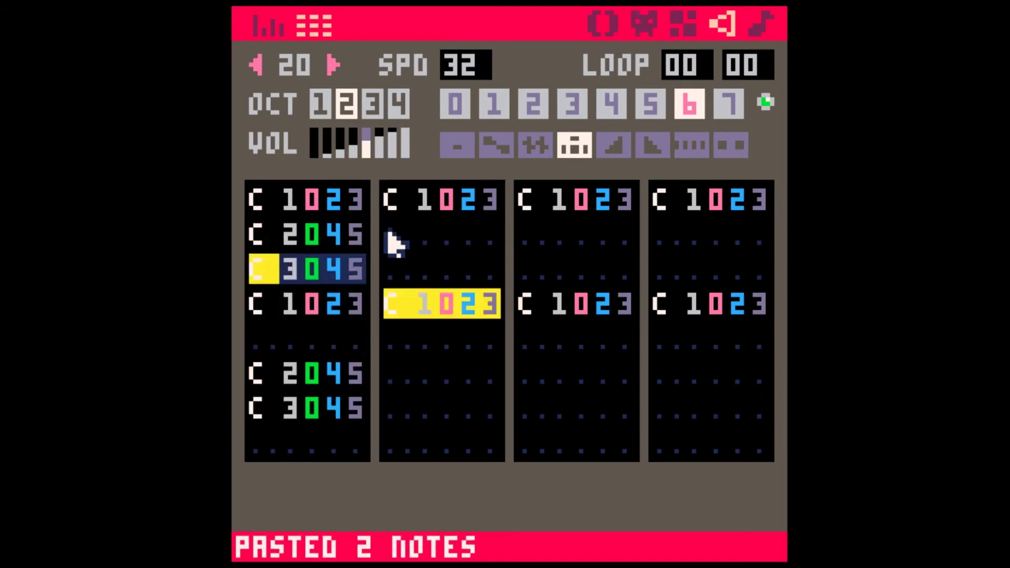
# Copy a single octave 2 noise hit to note 7 of sound effect 20.
pyautogui.hotkey('shift', 'Right')
pyautogui.hotkey('shift', 'Right')
pyautogui.hotkey('shift', 'Right')
pyautogui.hotkey('shift', 'Right')
pyautogui.hotkey('ctrl', 'c')
pyautogui.press('Down')
pyautogui.press('Down')
pyautogui.hotkey('ctrl', 'v')
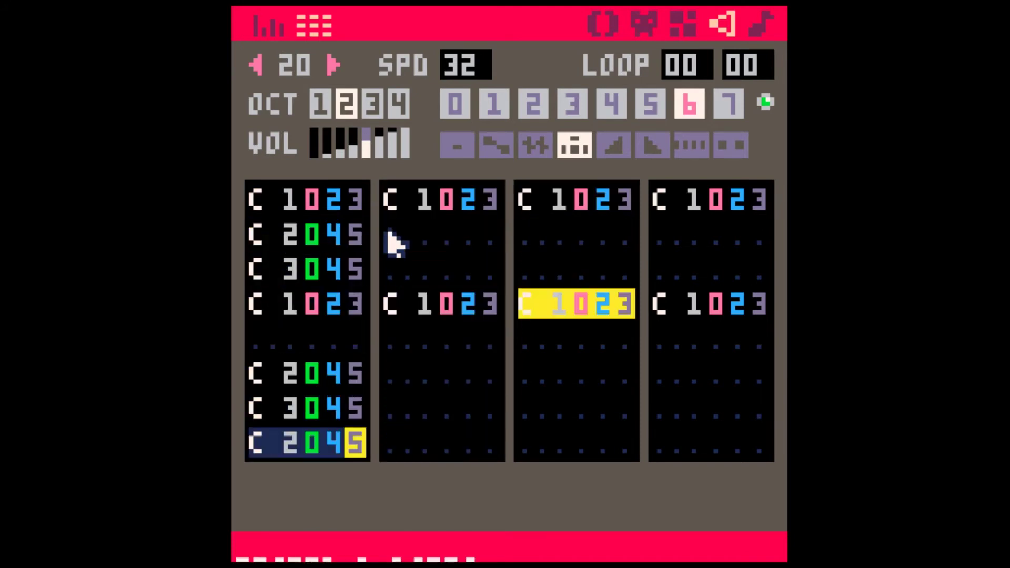
# Copy the complete drum rhythm in notes 0 to 7 into the other three columns of sound effect 20.
pyautogui.hotkey('shift', 'Left')
pyautogui.hotkey('shift', 'Left')
pyautogui.hotkey('shift', 'Left')
pyautogui.hotkey('shift', 'Up')
pyautogui.hotkey('shift', 'Up')
pyautogui.hotkey('shift', 'Up')
pyautogui.hotkey('shift', 'Up')
pyautogui.hotkey('shift', 'Up')
pyautogui.hotkey('shift', 'Up')
pyautogui.hotkey('shift', 'Up')
pyautogui.hotkey('shift', 'Left')
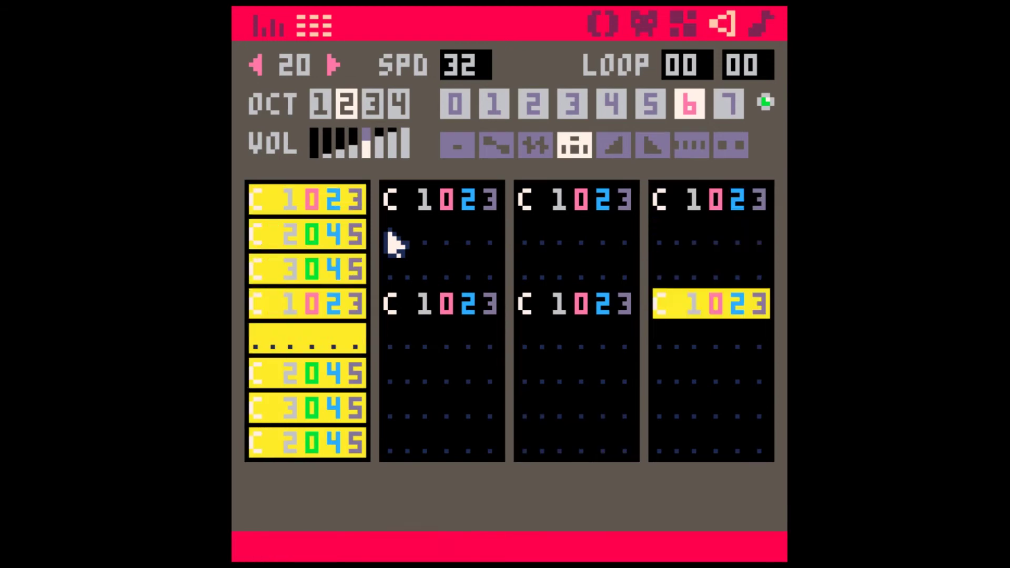
pyautogui.hotkey('ctrl', 'c')
pyautogui.hotkey('ctrl', 'Right')
pyautogui.hotkey('ctrl', 'v')
pyautogui.hotkey('ctrl', 'v')
pyautogui.hotkey('ctrl', 'Right')
pyautogui.hotkey('ctrl', 'v')
# Play pattern 00 to hear the full drum rhythm with the other channels.
pyautogui.press('space')
pyautogui.press('space')
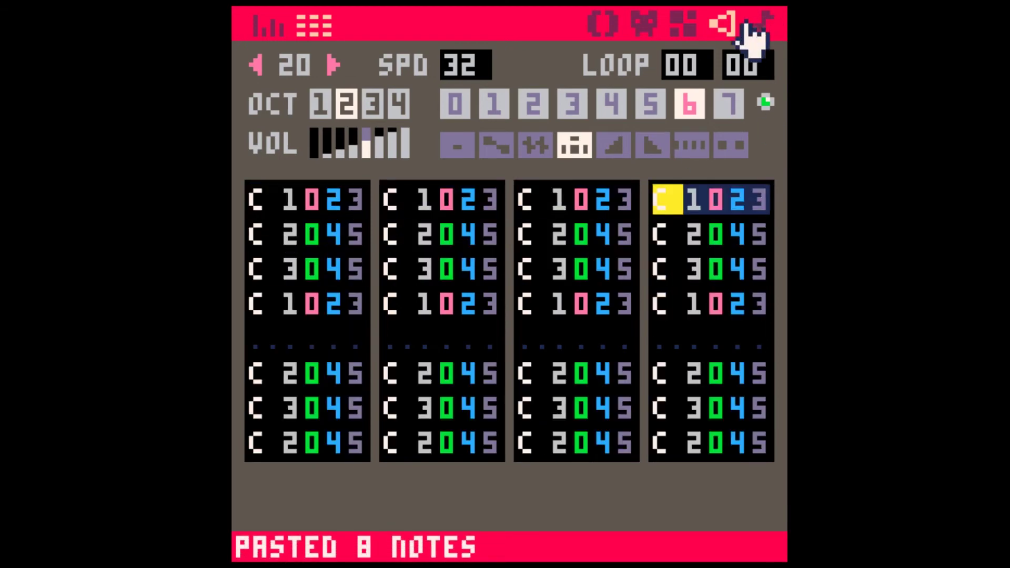
pyautogui.click(751, 26)
pyautogui.press('space')
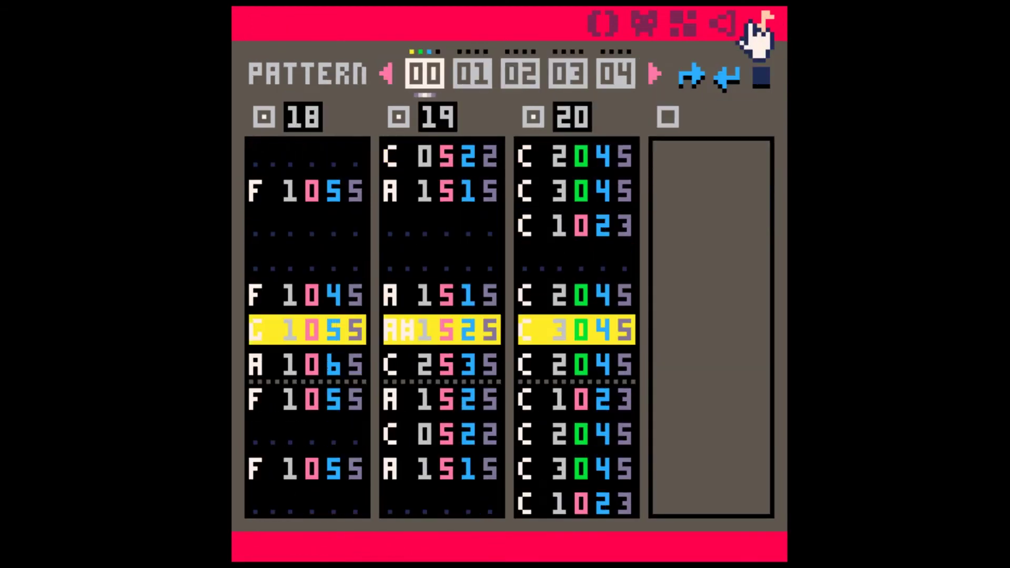
# In sound effect 20, set the volume of notes 1, 2 and 5 to 2 and of note 6 to 3.
pyautogui.click(723, 23)
pyautogui.click(337, 233)
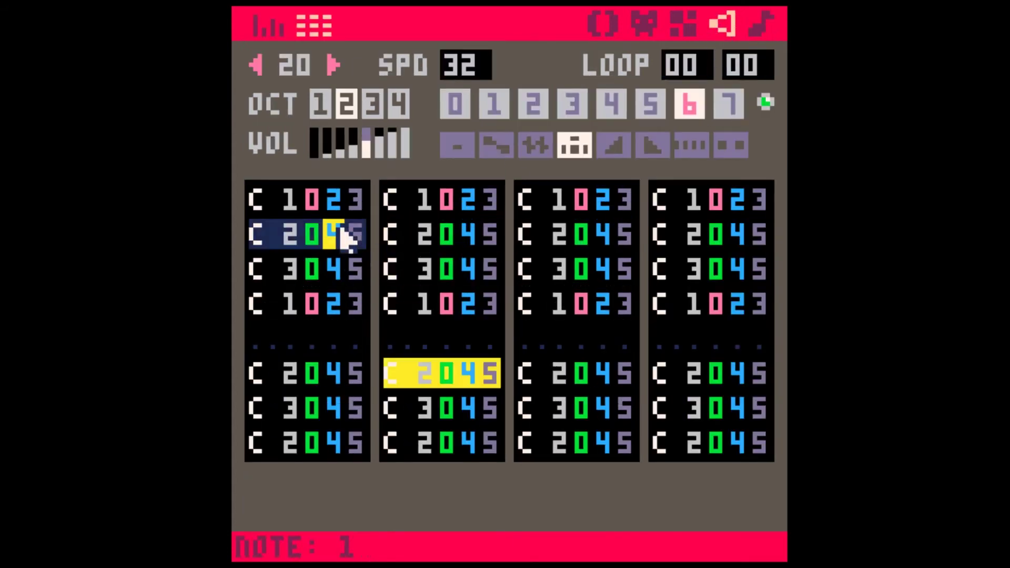
pyautogui.write('22')
pyautogui.press('Down')
pyautogui.press('Down')
pyautogui.press('Down')
pyautogui.press('Up')
pyautogui.write('23')
pyautogui.press('Down')
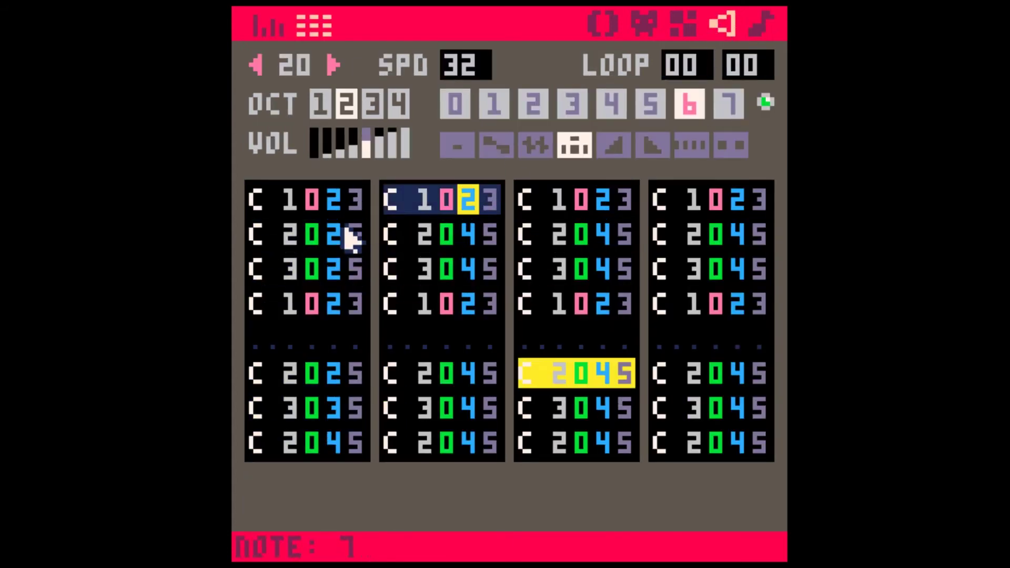
# In the second column of sound effect 20, set the volume of note 13 to 2 and of note 14 to 3.
pyautogui.press('Up')
pyautogui.press('Right')
pyautogui.press('Right')
pyautogui.press('Right')
pyautogui.press('Right')
pyautogui.press('Right')
pyautogui.press('Up')
pyautogui.press('Up')
pyautogui.write('234')
# In sound effect 20, set the volume of notes 21 and 29 to 2 and of notes 22 and 30 to 3.
pyautogui.press('Up')
pyautogui.press('Up')
pyautogui.press('Up')
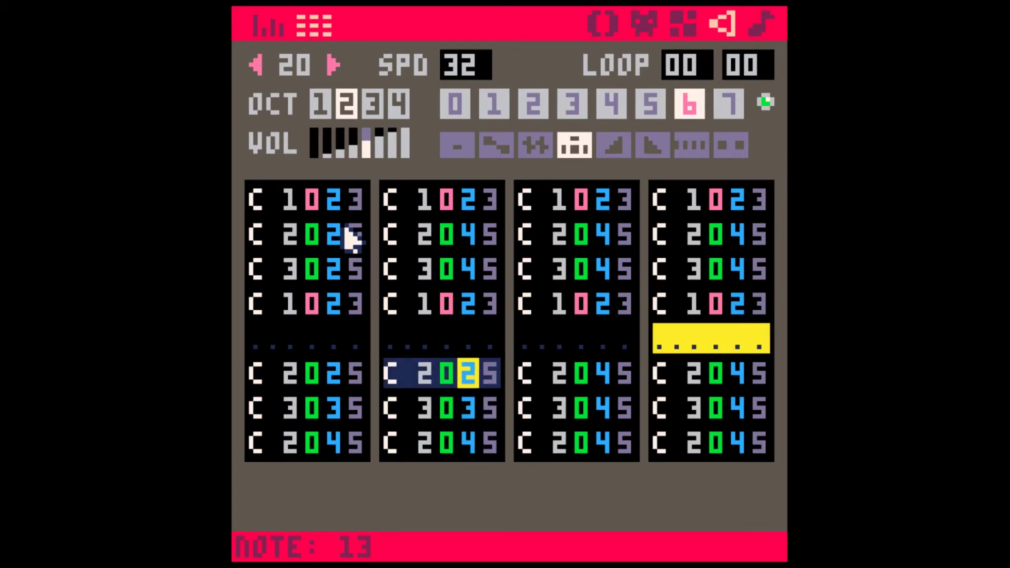
pyautogui.press('Right')
pyautogui.press('Right')
pyautogui.press('Right')
pyautogui.press('Right')
pyautogui.press('Right')
pyautogui.write('23')
pyautogui.press('Up')
pyautogui.press('Up')
pyautogui.press('Right')
pyautogui.press('Right')
pyautogui.press('Right')
pyautogui.press('Right')
pyautogui.press('Right')
pyautogui.write('23')
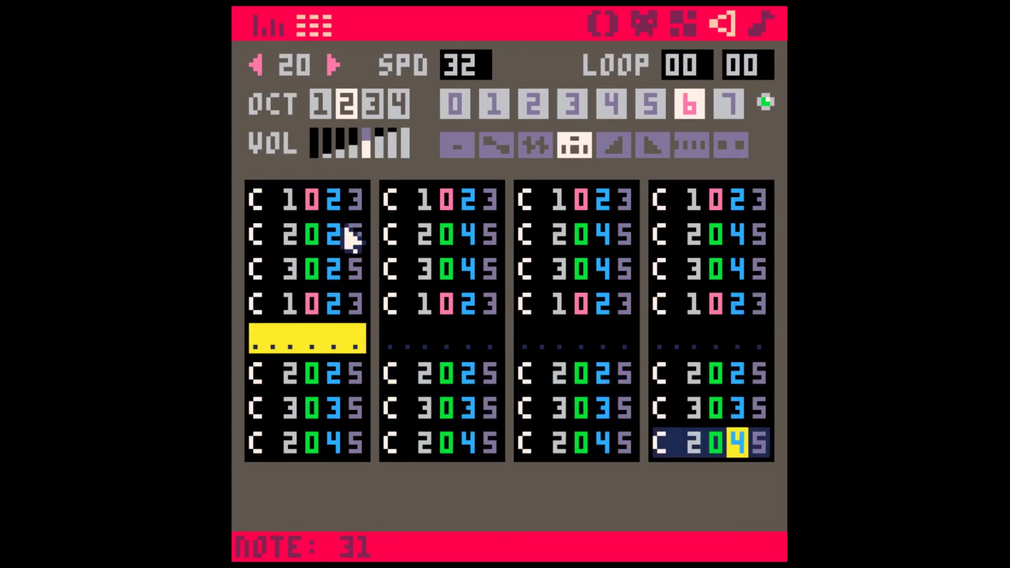
# Set the volume of notes 9, 17 and 25 in sound effect 20 to 2.
pyautogui.press('Up')
pyautogui.press('Up')
pyautogui.press('Up')
pyautogui.press('Up')
pyautogui.press('Up')
pyautogui.press('Up')
pyautogui.press('Left')
pyautogui.press('Left')
pyautogui.press('Left')
pyautogui.press('Left')
pyautogui.press('Left')
pyautogui.press('Left')
pyautogui.press('Left')
pyautogui.press('Left')
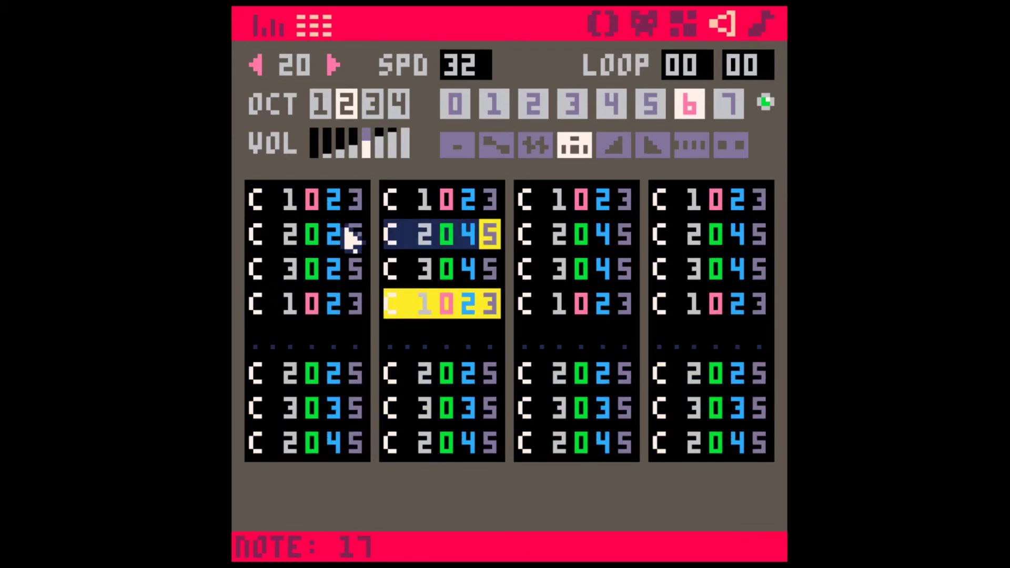
pyautogui.write('2')
pyautogui.press('Down')
pyautogui.press('Up')
pyautogui.press('Up')
pyautogui.hotkey('ctrl', 'Right')
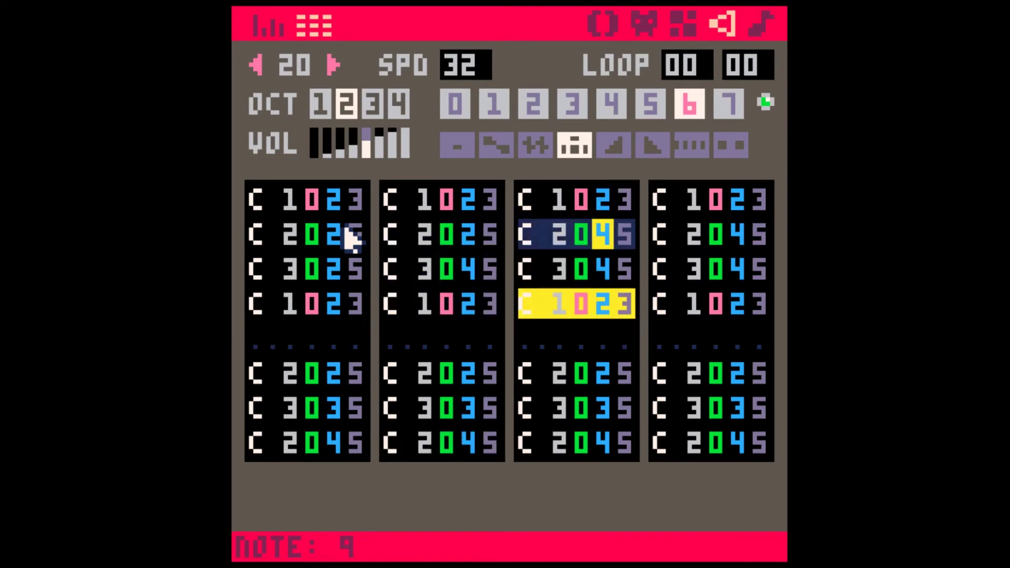
pyautogui.write('2')
pyautogui.press('Up')
pyautogui.hotkey('ctrl', 'Right')
pyautogui.write('2')
pyautogui.press('Down')
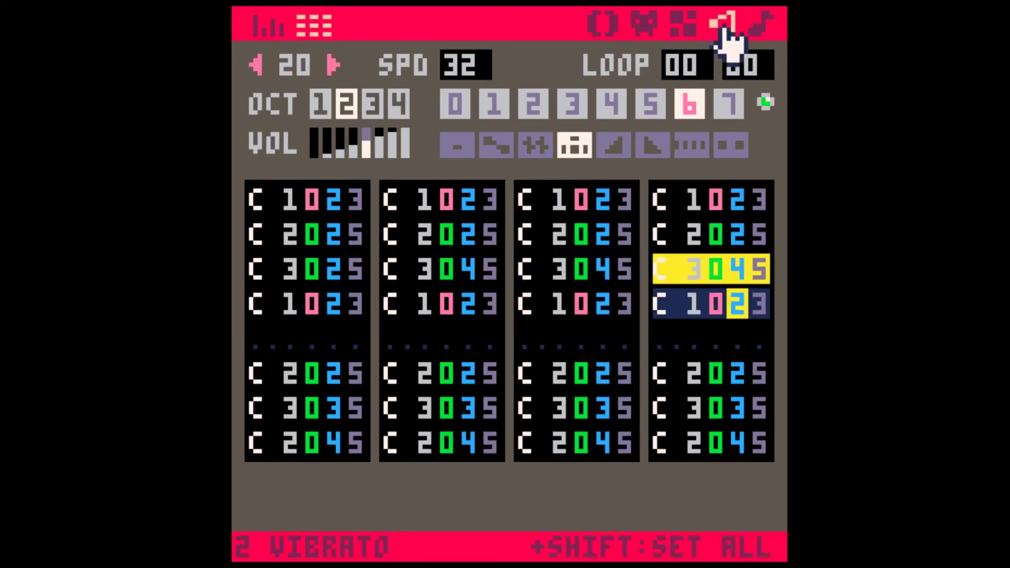
# Play pattern 00 and examine the gap at notes 3 and 4 between the melody and backing phrases.
pyautogui.click(761, 23)
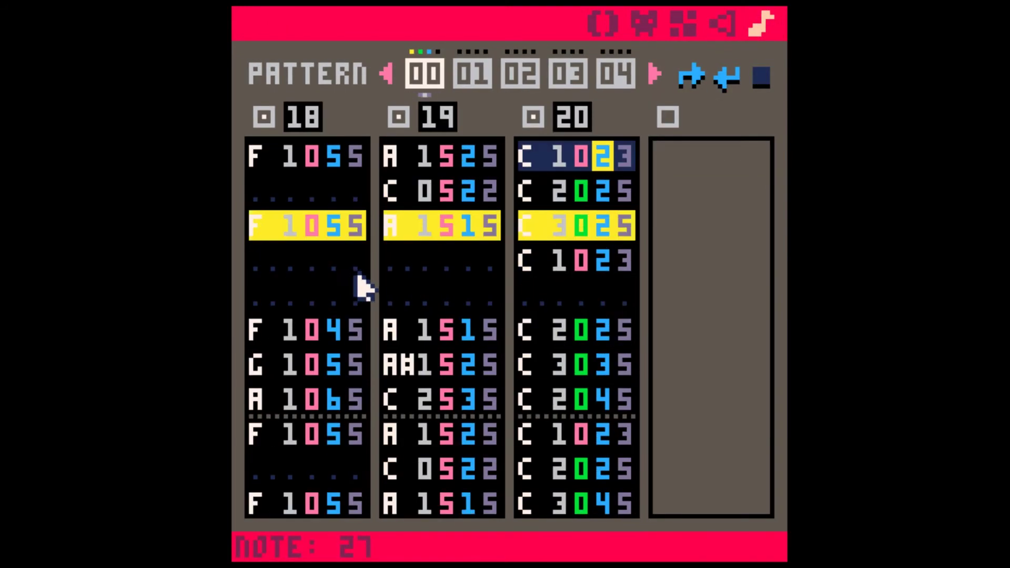
pyautogui.click(418, 260)
pyautogui.click(258, 265)
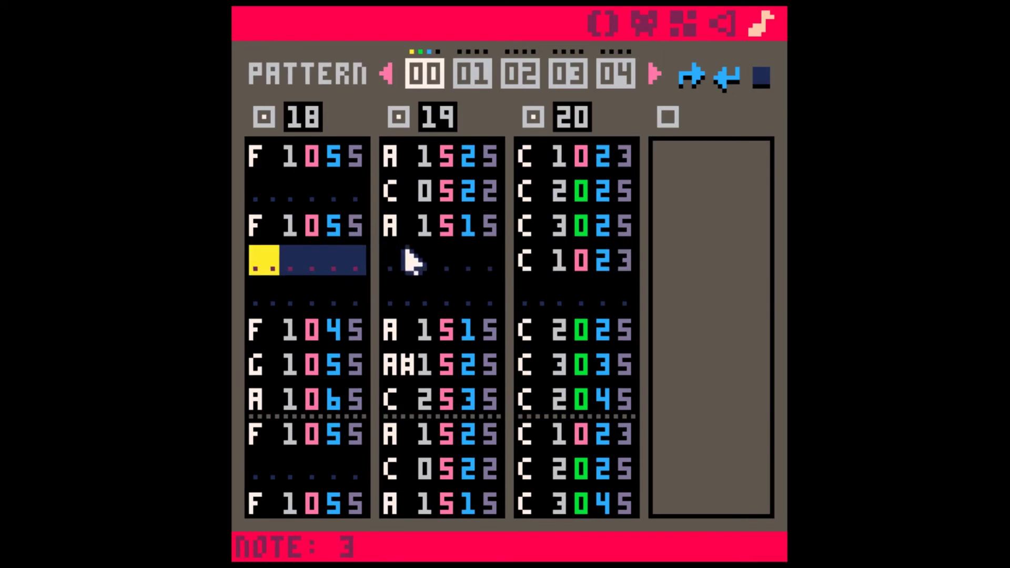
pyautogui.click(399, 261)
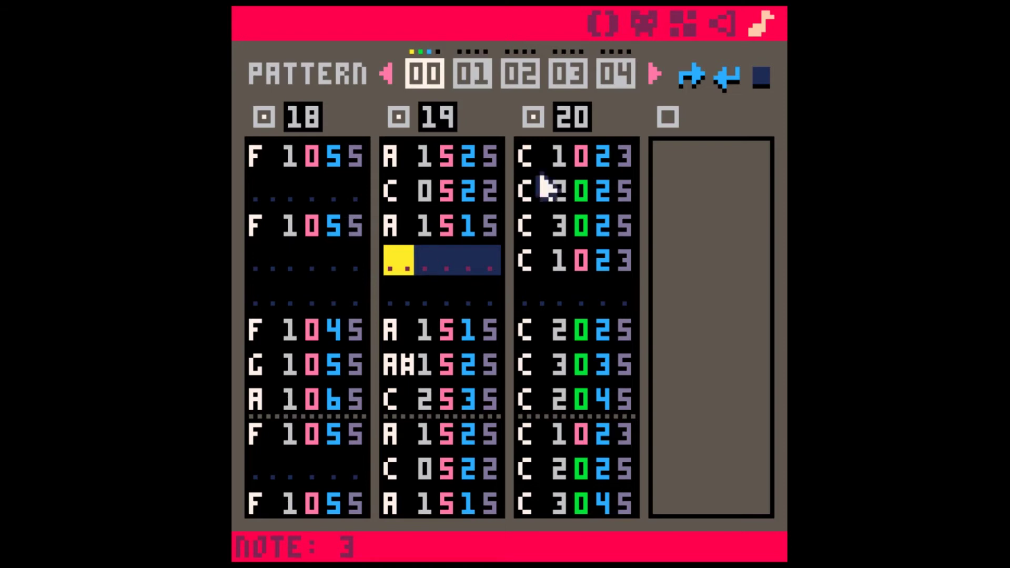
pyautogui.click(718, 26)
pyautogui.moveTo(263, 304); pyautogui.dragTo(349, 342)
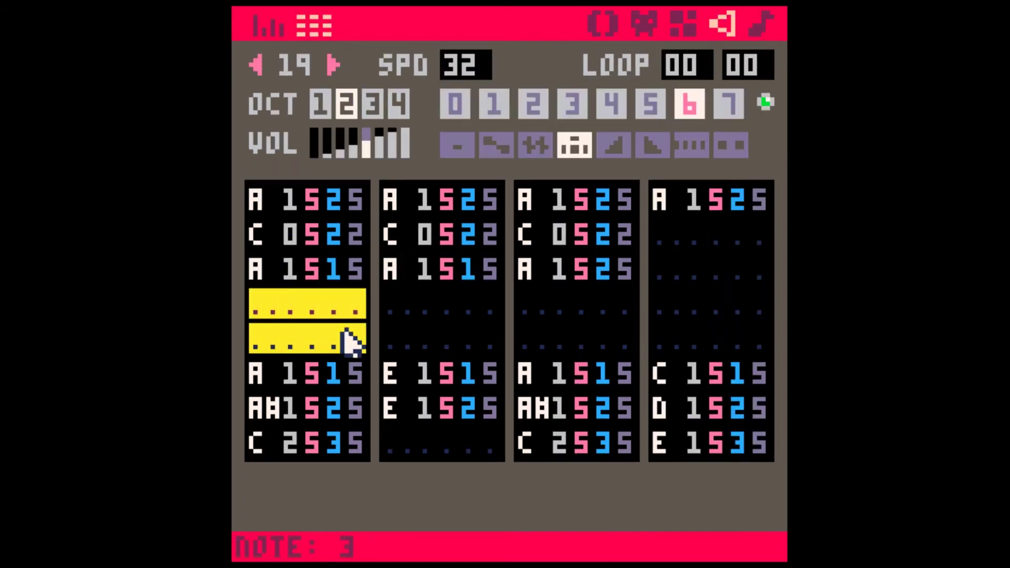
pyautogui.click(762, 29)
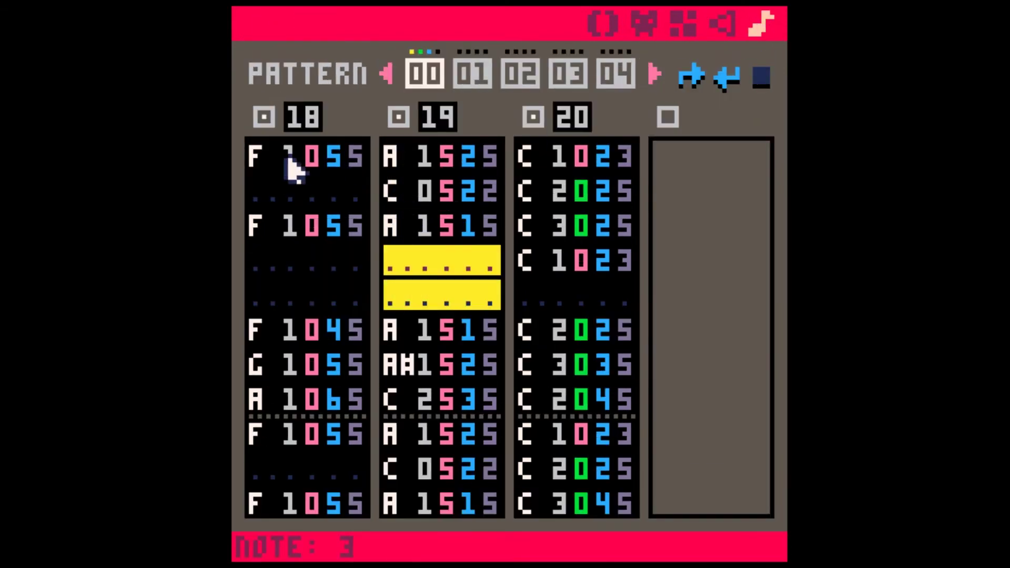
pyautogui.moveTo(292, 168); pyautogui.dragTo(332, 226)
pyautogui.moveTo(389, 168); pyautogui.dragTo(451, 253)
pyautogui.moveTo(392, 158); pyautogui.dragTo(492, 229)
pyautogui.moveTo(394, 332); pyautogui.dragTo(483, 412)
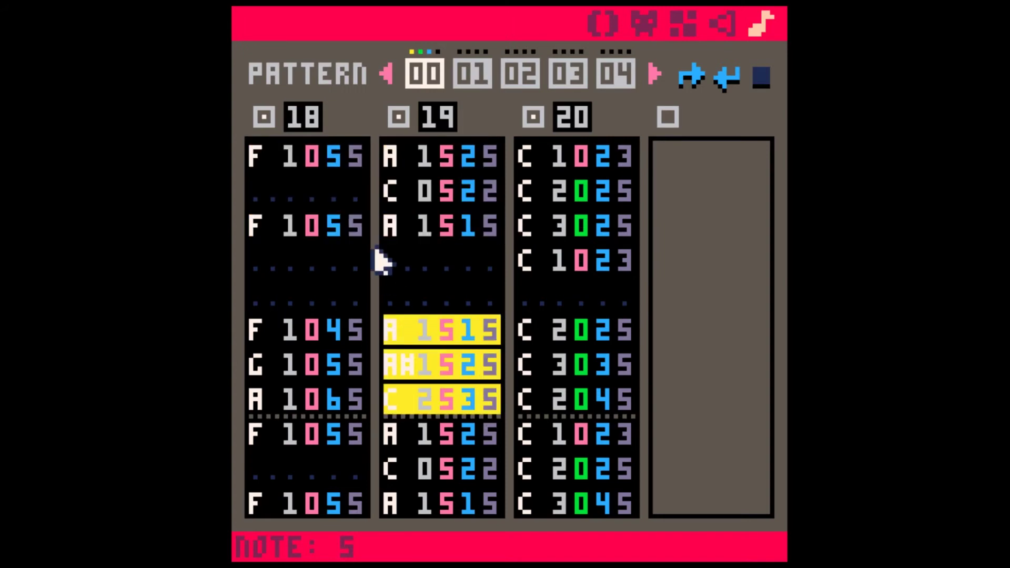
# In sound effect 19, enter F 2 at notes 3 and 4 with built-in waveform 0 instead of a custom instrument.
pyautogui.click(400, 261)
pyautogui.click(724, 24)
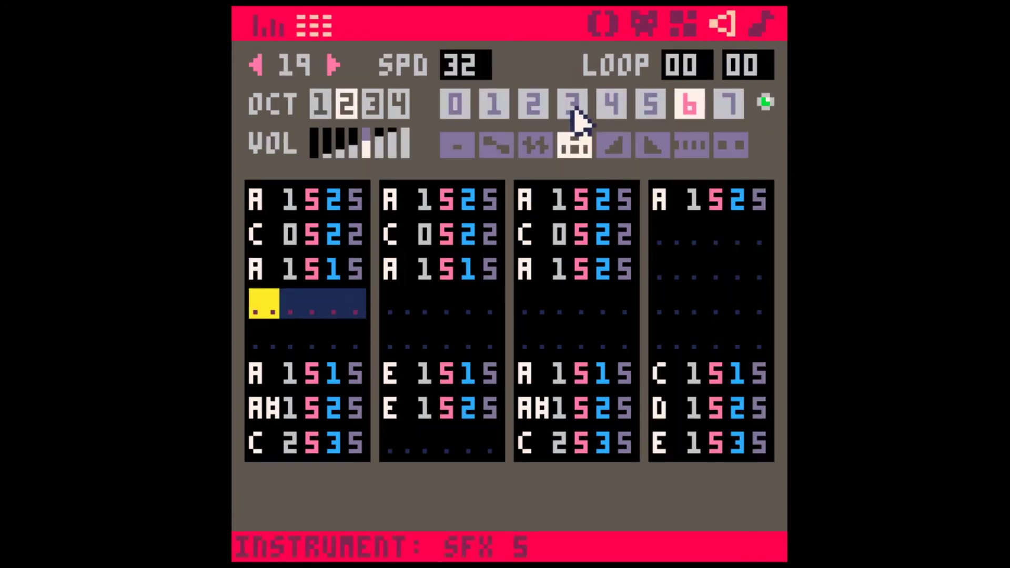
pyautogui.click(766, 102)
pyautogui.click(457, 104)
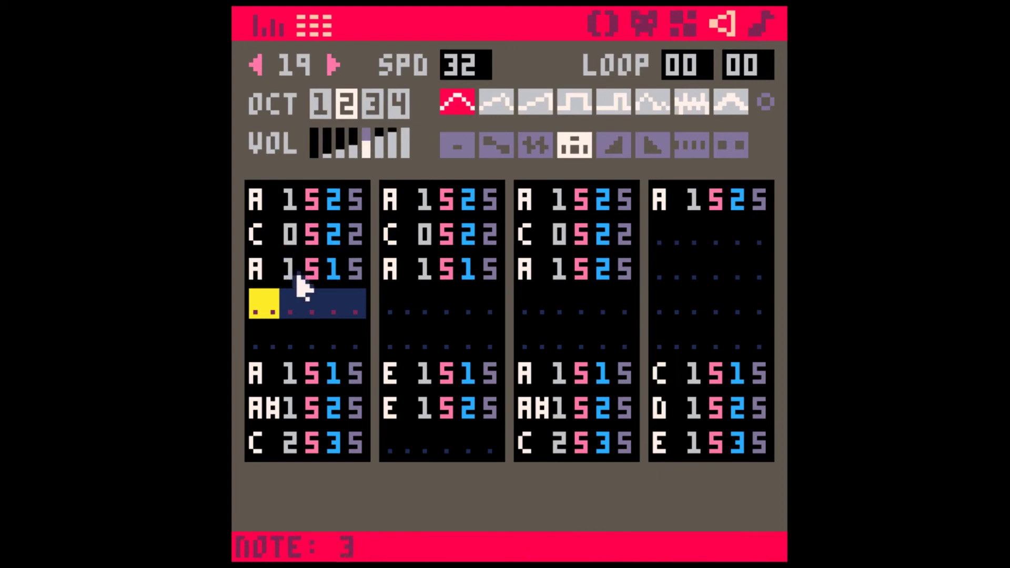
pyautogui.press('v')
pyautogui.press('v')
pyautogui.press('Up')
pyautogui.press('Right')
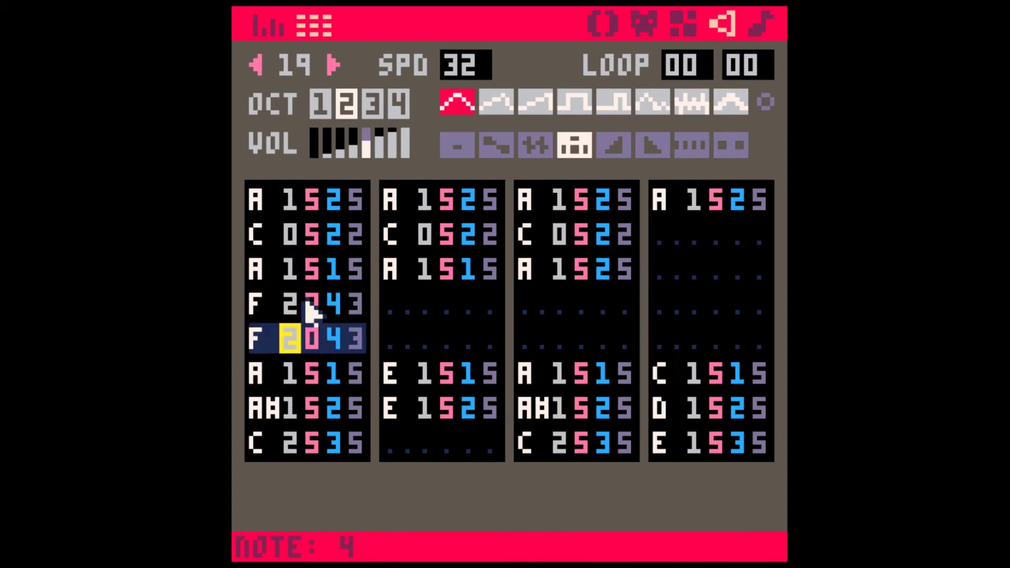
# Give note 3 effect 4 and note 4 effect 5, set both volumes to 1, and play sound effect 19.
pyautogui.press('Up')
pyautogui.press('Right')
pyautogui.press('Right')
pyautogui.press('Right')
pyautogui.write('45')
pyautogui.press('Up')
pyautogui.press('Left')
pyautogui.press('Left')
pyautogui.press('Up')
pyautogui.press('Right')
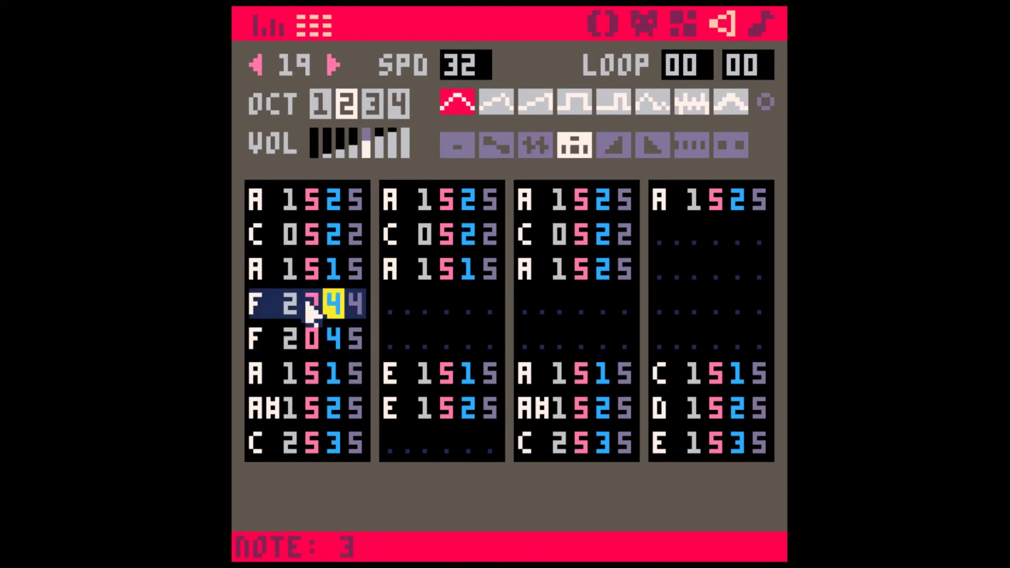
pyautogui.write('11')
pyautogui.press('space')
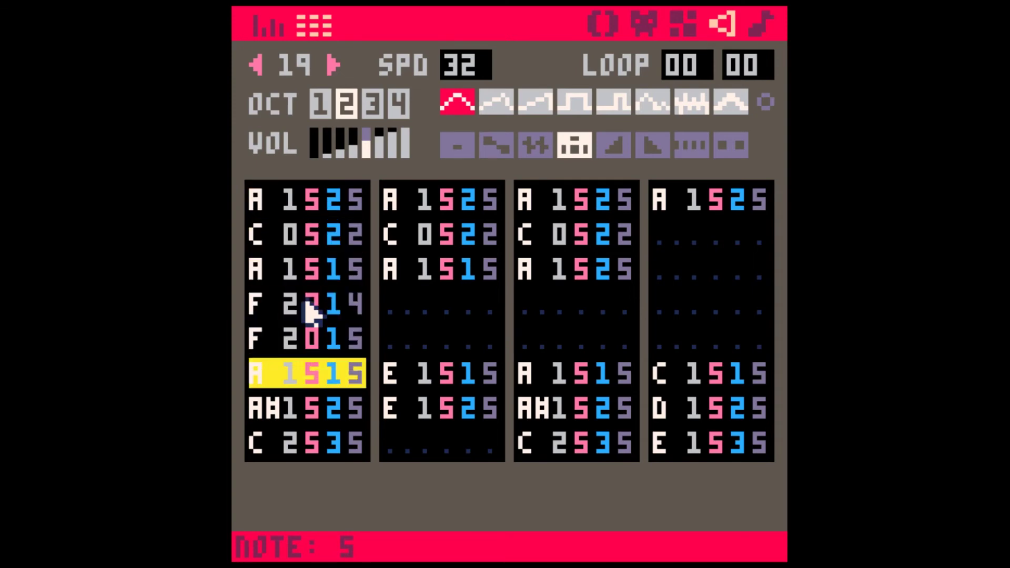
# Copy notes 3 and 4 of sound effect 19 to the same rows in the other three columns.
pyautogui.hotkey('ctrl', 'c')
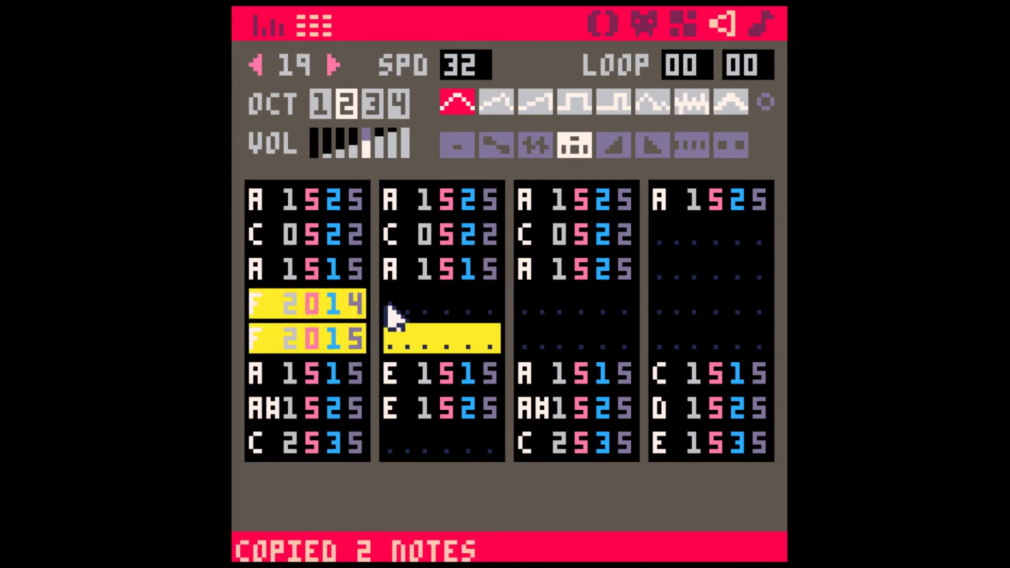
pyautogui.click(388, 307)
pyautogui.hotkey('ctrl', 'v')
pyautogui.click(524, 306)
pyautogui.hotkey('ctrl', 'v')
pyautogui.click(662, 307)
pyautogui.hotkey('ctrl', 'v')
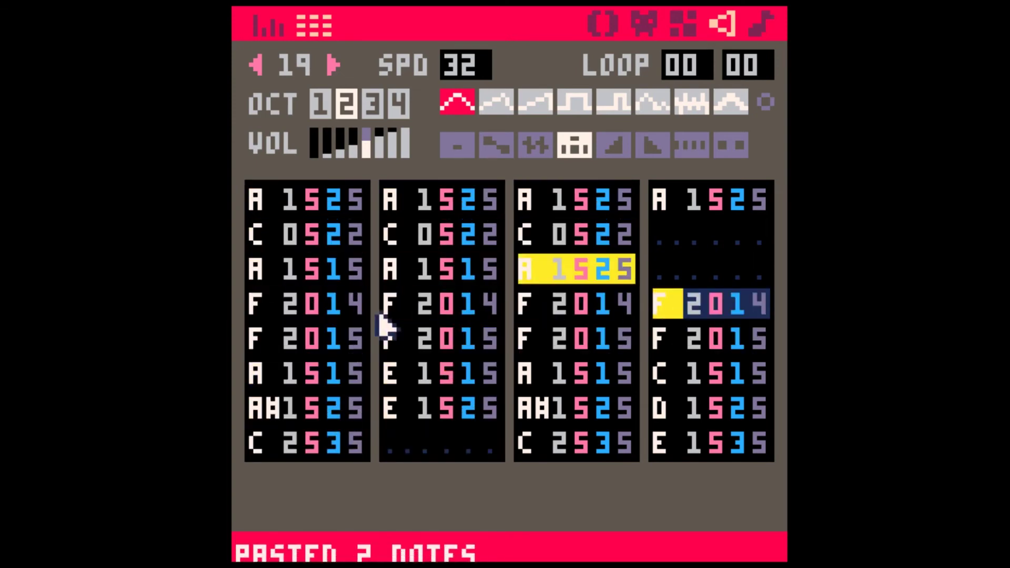
# Set the instrument of the F 2 notes 3, 4, 11 and 12 in sound effect 19 to 7.
pyautogui.click(309, 305)
pyautogui.press('Down')
pyautogui.write('7')
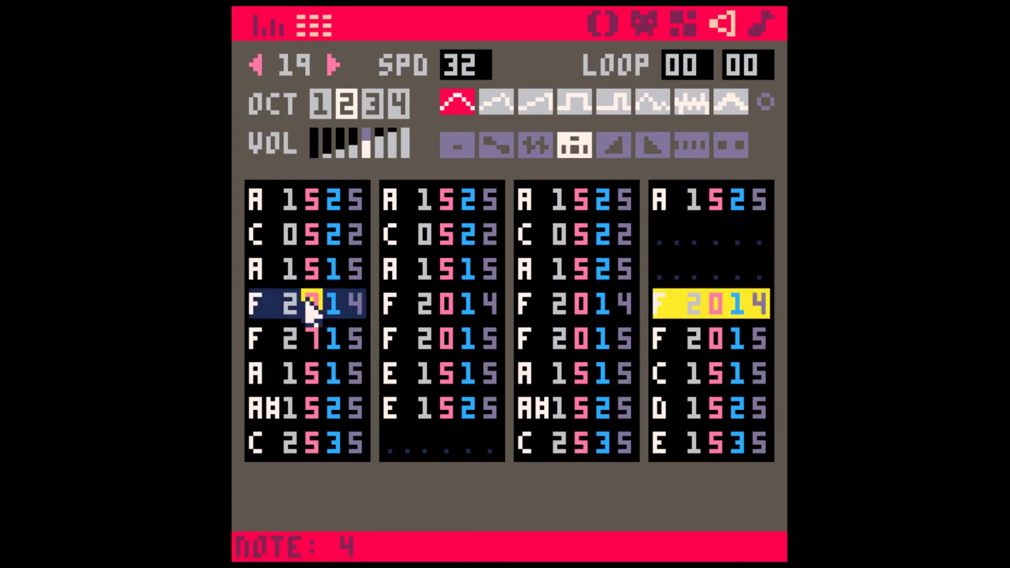
pyautogui.press('Up')
pyautogui.press('Right')
pyautogui.press('Right')
pyautogui.press('Right')
pyautogui.press('Right')
pyautogui.write('7')
pyautogui.press('Down')
pyautogui.write('7')
pyautogui.press('Up')
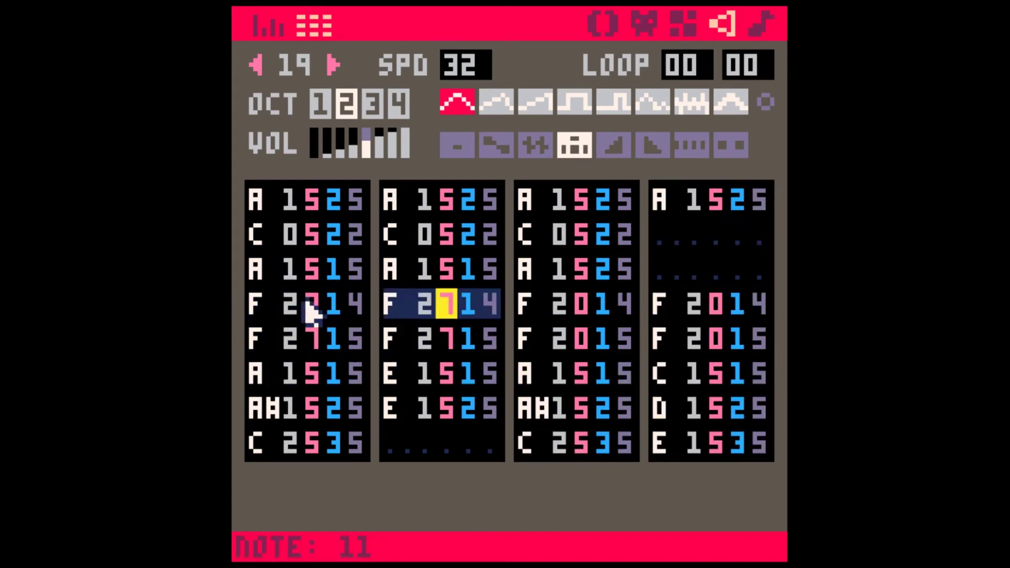
# Set the instrument of the F 2 notes 19, 20, 27 and 28 in sound effect 19 to 7.
pyautogui.press('Right')
pyautogui.press('Right')
pyautogui.press('Right')
pyautogui.press('Right')
pyautogui.write('7')
pyautogui.press('Down')
pyautogui.write('7')
pyautogui.press('Up')
pyautogui.press('Right')
pyautogui.press('Right')
pyautogui.press('Right')
pyautogui.press('Right')
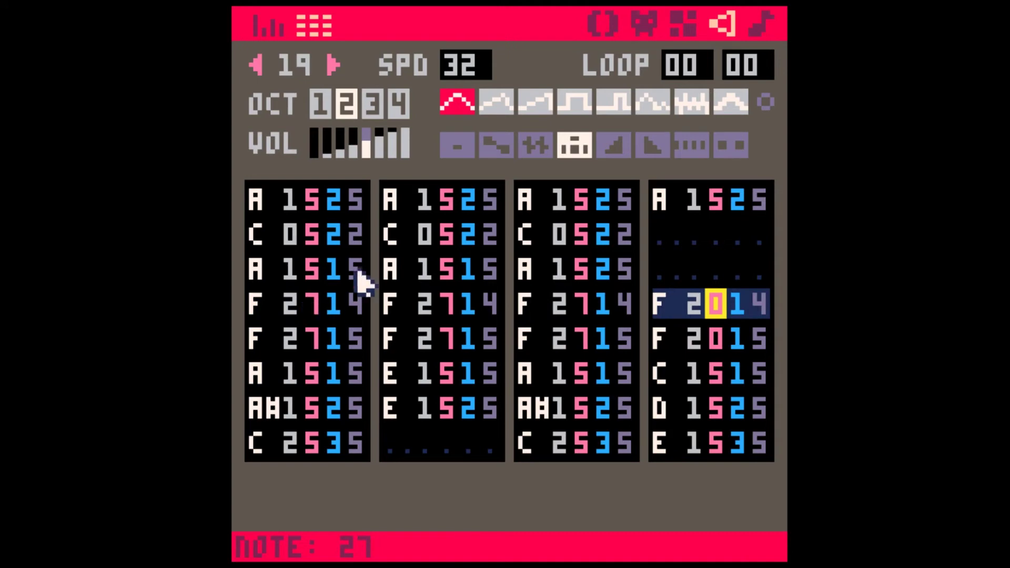
pyautogui.write('7')
pyautogui.press('Down')
pyautogui.write('7')
pyautogui.press('Down')
# Play pattern 00 and check the added F 2 notes 11 and 12 in sound effect 19.
pyautogui.click(763, 24)
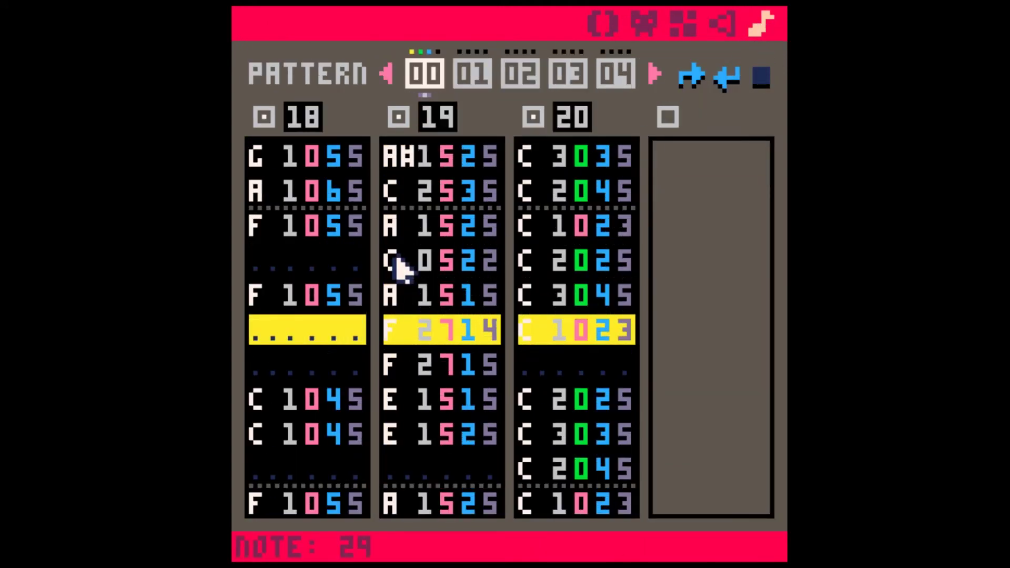
pyautogui.click(397, 232)
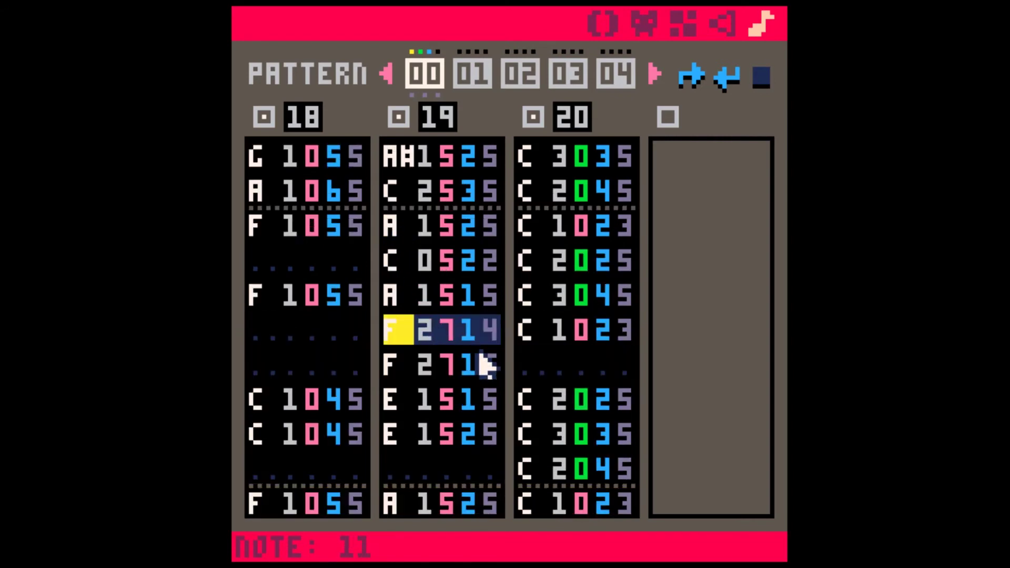
pyautogui.click(490, 374)
# Change notes 27, 28, 11 and 12 of sound effect 19 to C 3.
pyautogui.click(721, 25)
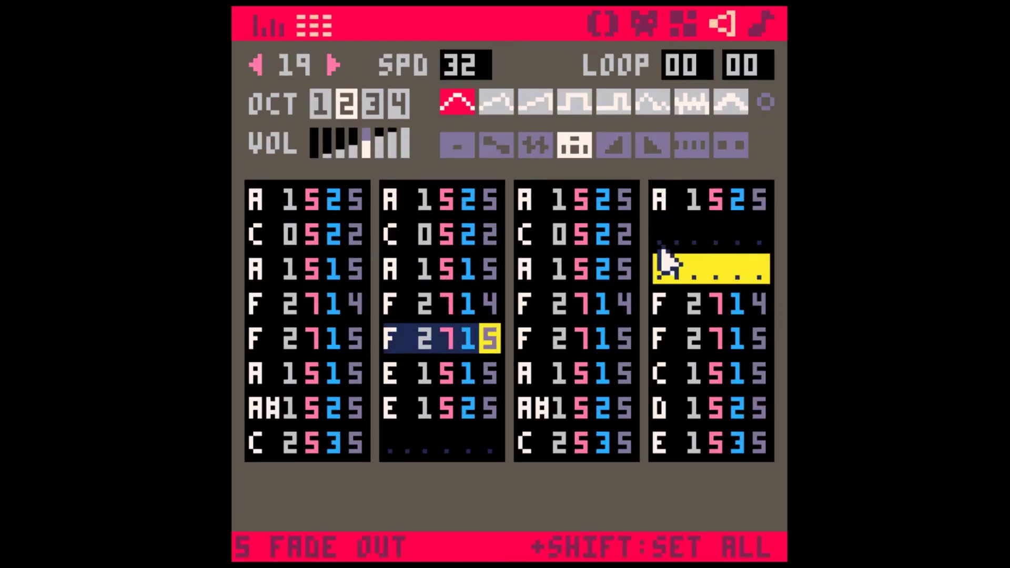
pyautogui.moveTo(658, 305); pyautogui.dragTo(760, 337)
pyautogui.press('q')
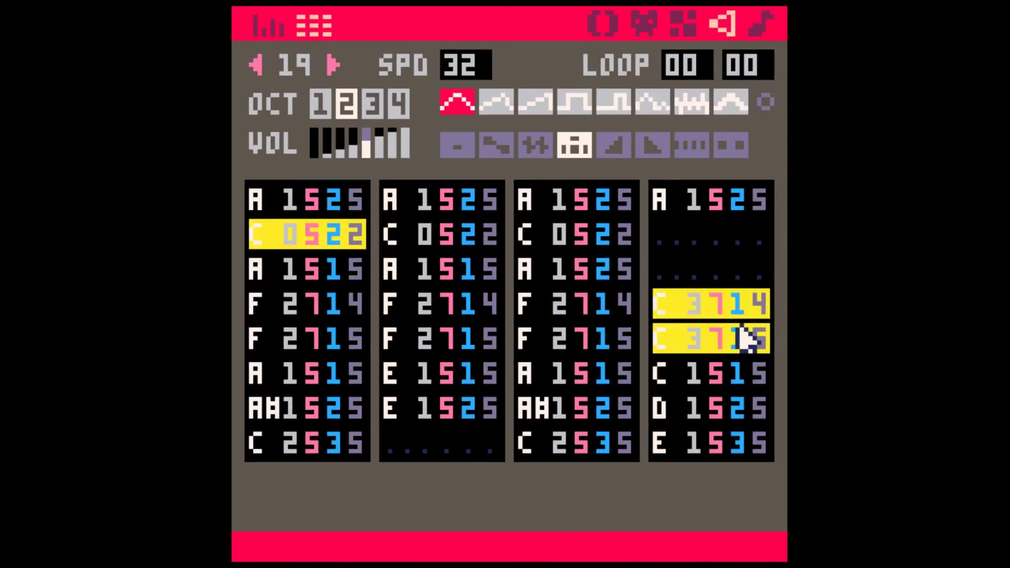
pyautogui.moveTo(422, 304); pyautogui.dragTo(490, 339)
pyautogui.press('q')
pyautogui.click(581, 342)
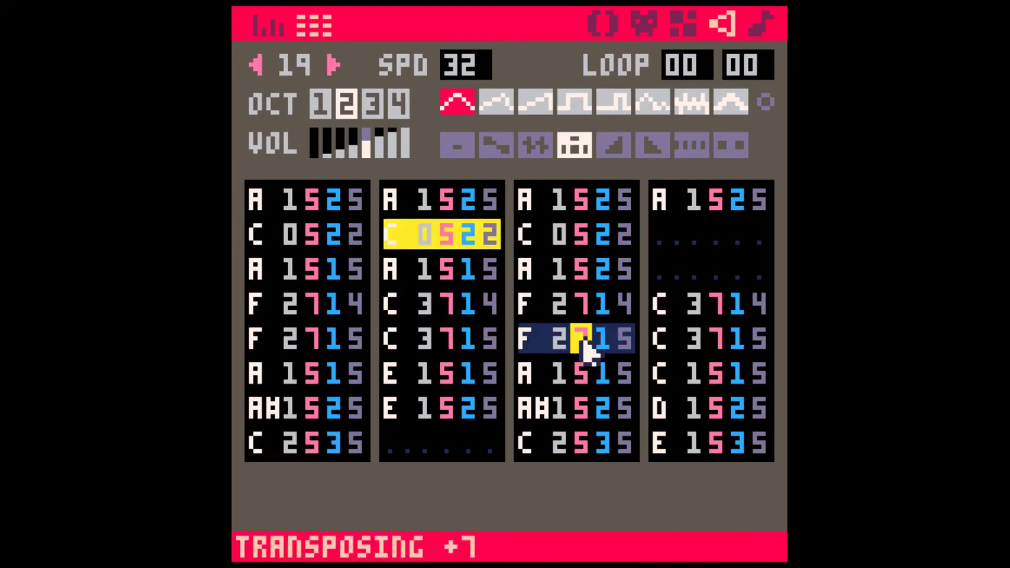
# Play pattern 00 to hear the C 3 notes with the other channels.
pyautogui.click(761, 25)
pyautogui.click(263, 295)
pyautogui.scroll(1, 266, 296)
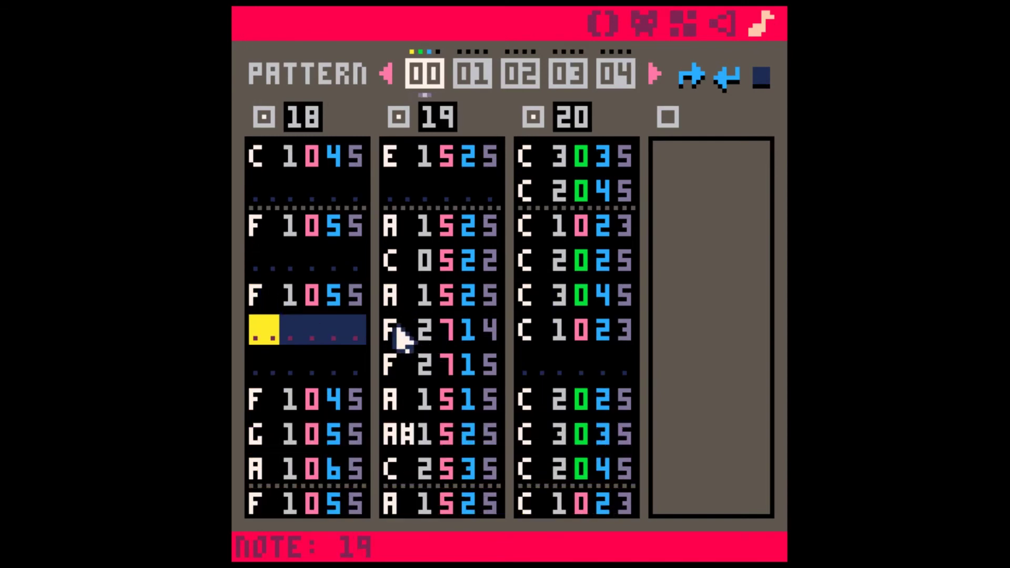
# Copy the two F 2 notes at 19 and 20 of sound effect 19 into notes 3 and 4 of sound effect 18.
pyautogui.moveTo(396, 326); pyautogui.dragTo(482, 347)
pyautogui.hotkey('ctrl', 'c')
pyautogui.click(262, 328)
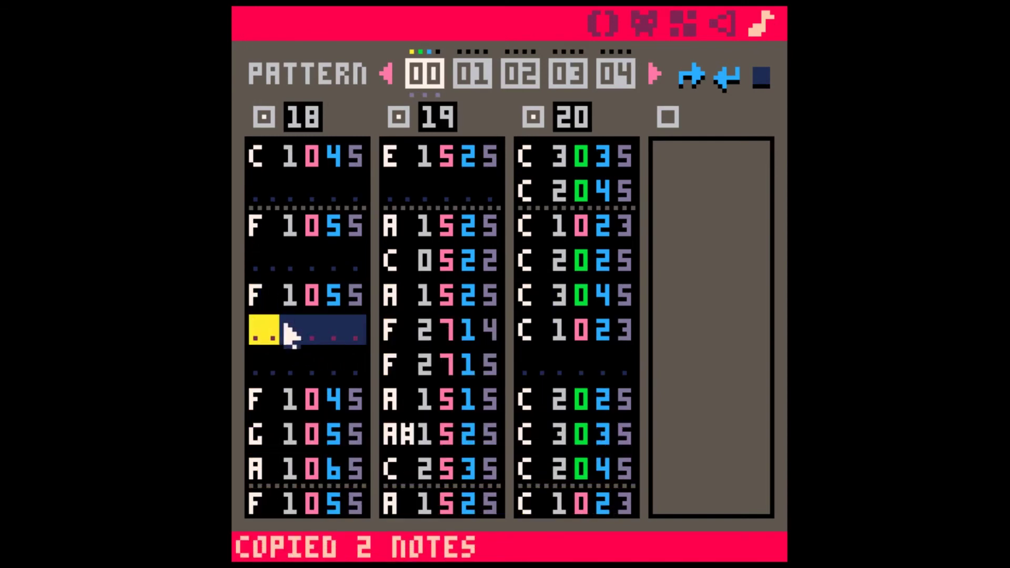
pyautogui.click(336, 301)
pyautogui.scroll(1, 337, 305)
pyautogui.scroll(-3, 311, 332)
pyautogui.click(263, 263)
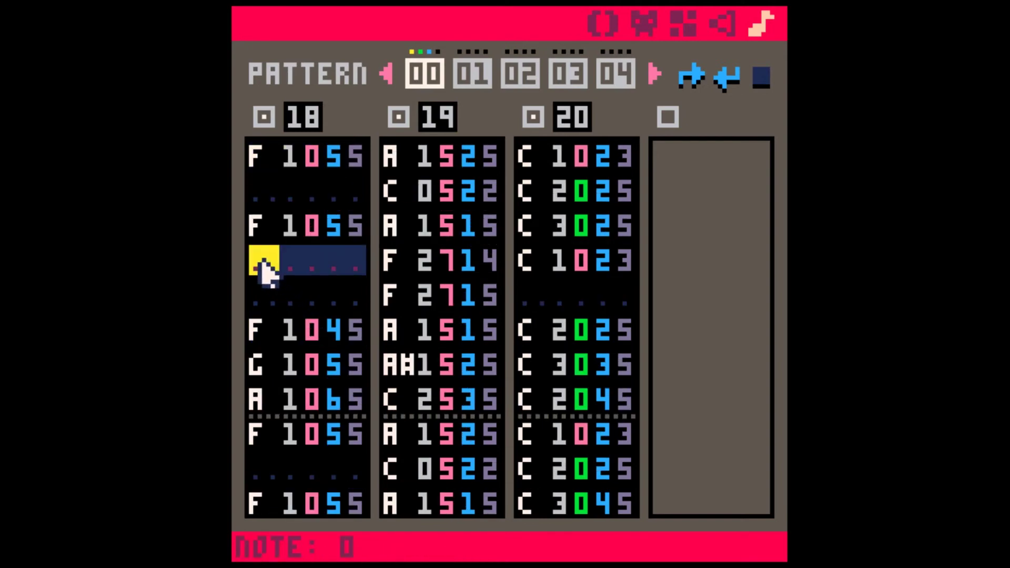
pyautogui.click(285, 271)
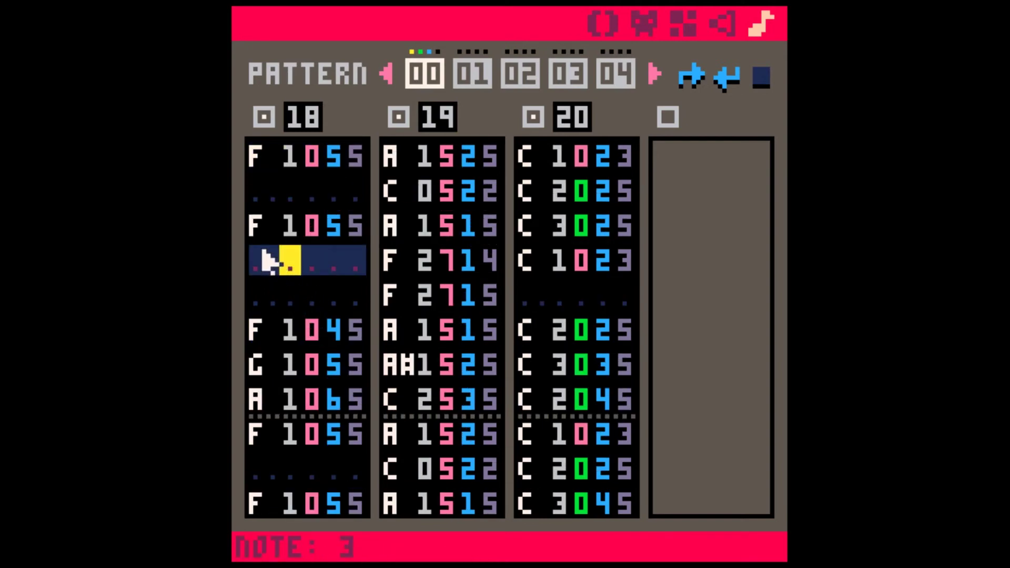
pyautogui.hotkey('ctrl', 'v')
pyautogui.click(308, 300)
# In sound effect 18, change note 3 to C 0 and note 4 to F 0.
pyautogui.click(263, 258)
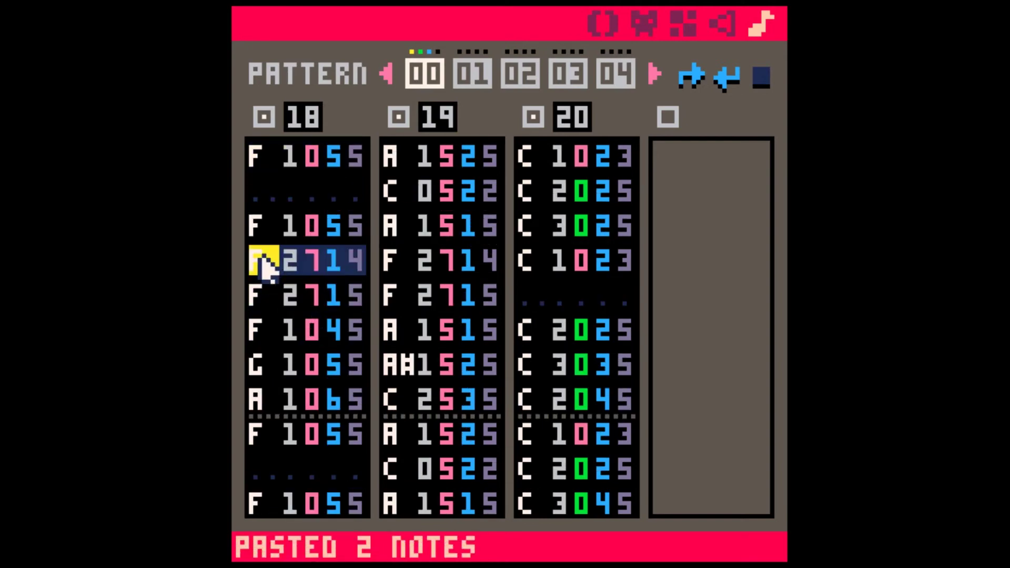
pyautogui.press('z')
pyautogui.press('v')
pyautogui.press('Right')
pyautogui.press('Up')
pyautogui.press('Up')
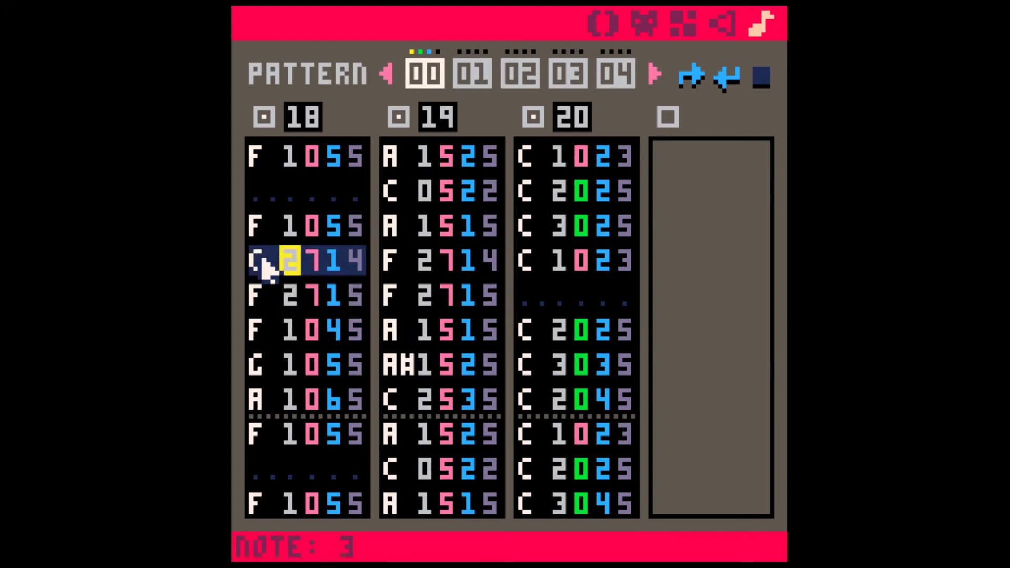
pyautogui.press('0')
pyautogui.press('0')
# Set note 3 of sound effect 18 to effect 5 and notes 3 and 4 to instrument 1, and play pattern 00.
pyautogui.press('Up')
pyautogui.press('Right')
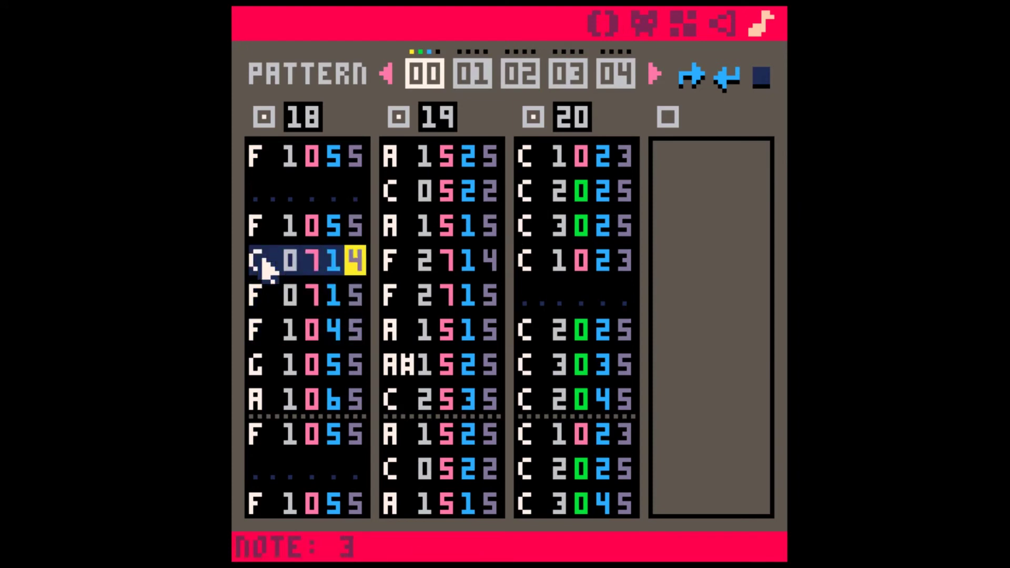
pyautogui.press('5')
pyautogui.press('Down')
pyautogui.press('Up')
pyautogui.press('Left')
pyautogui.press('Up')
pyautogui.press('Left')
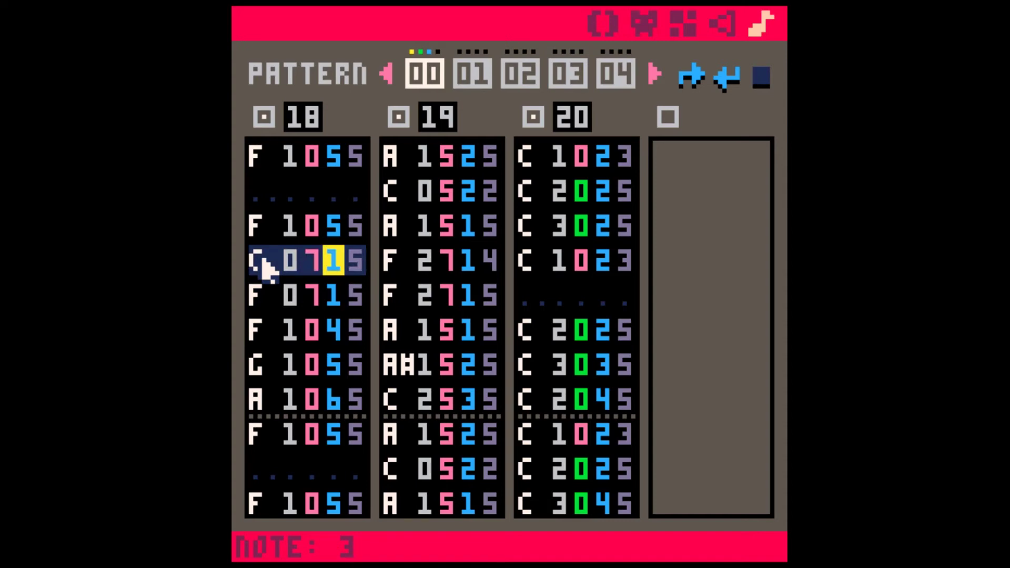
pyautogui.press('1')
pyautogui.press('1')
pyautogui.press('space')
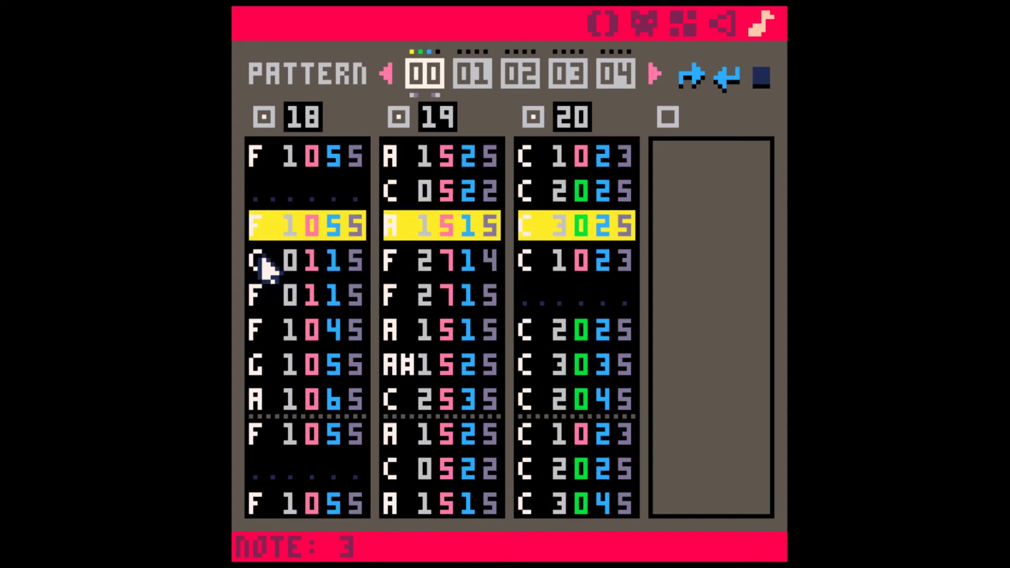
# In sound effect 18, replace note 3 with a copy of the F 0 note at 4 and play pattern 00.
pyautogui.press('space')
pyautogui.press('Up')
pyautogui.press('Up')
pyautogui.press('Down')
pyautogui.press('Down')
pyautogui.press('Down')
pyautogui.press('Down')
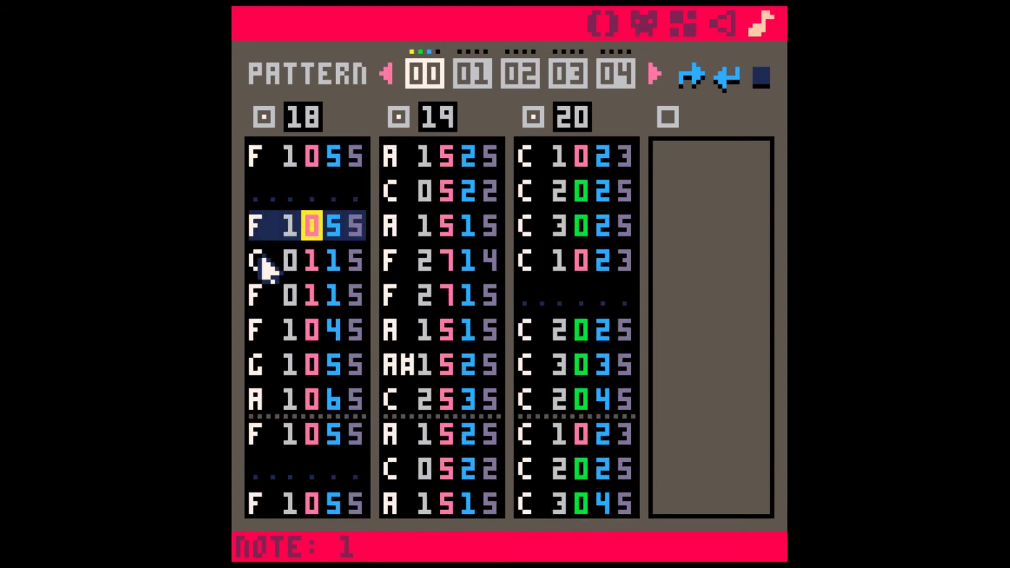
pyautogui.press('Right')
pyautogui.press('Right')
pyautogui.hotkey('ctrl', 'c')
pyautogui.click(263, 268)
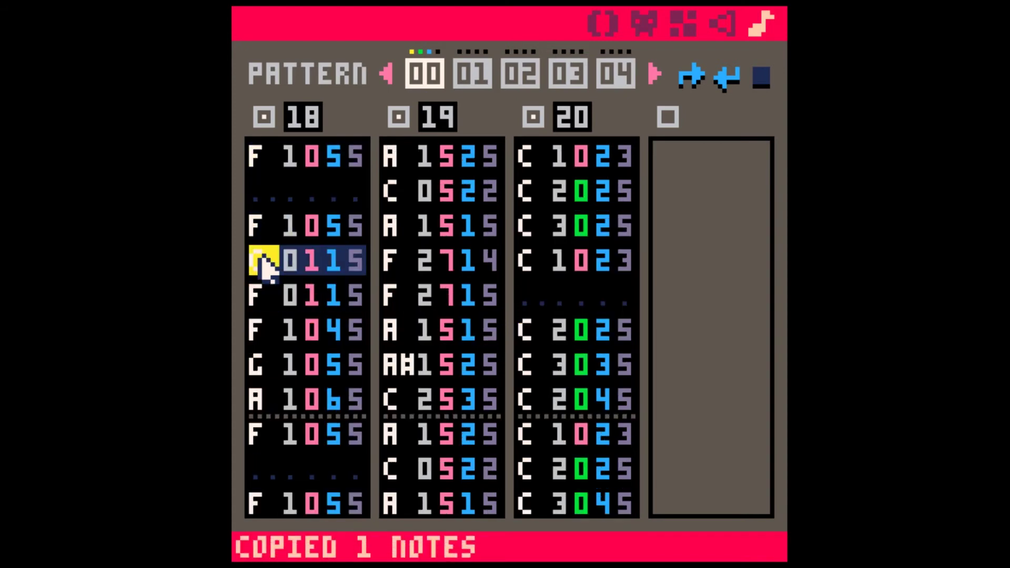
pyautogui.hotkey('ctrl', 'v')
pyautogui.press('space')
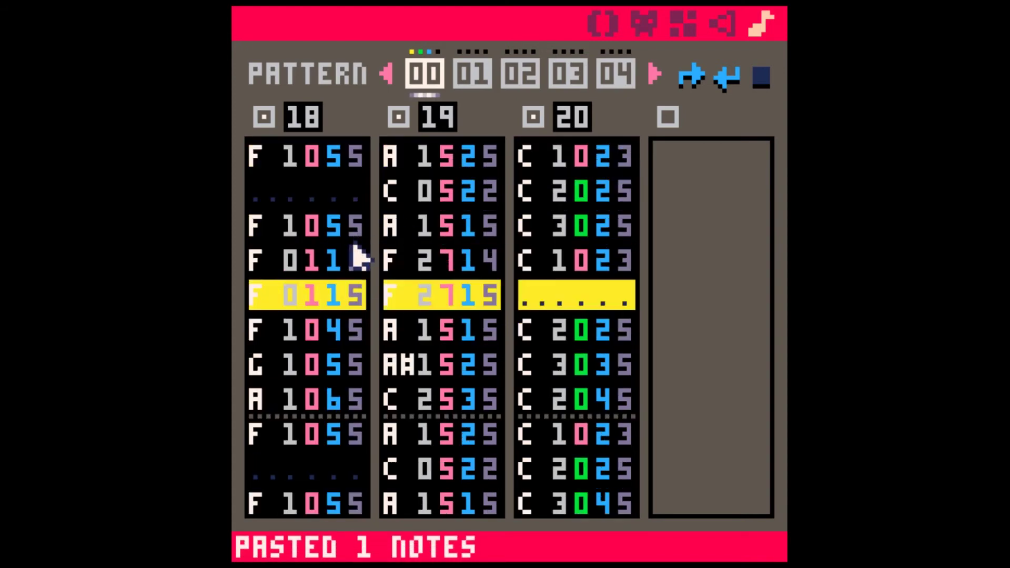
# In sound effect 18, set the volume of notes 3 and 4 to 2 and copy note 4.
pyautogui.click(342, 261)
pyautogui.write('22')
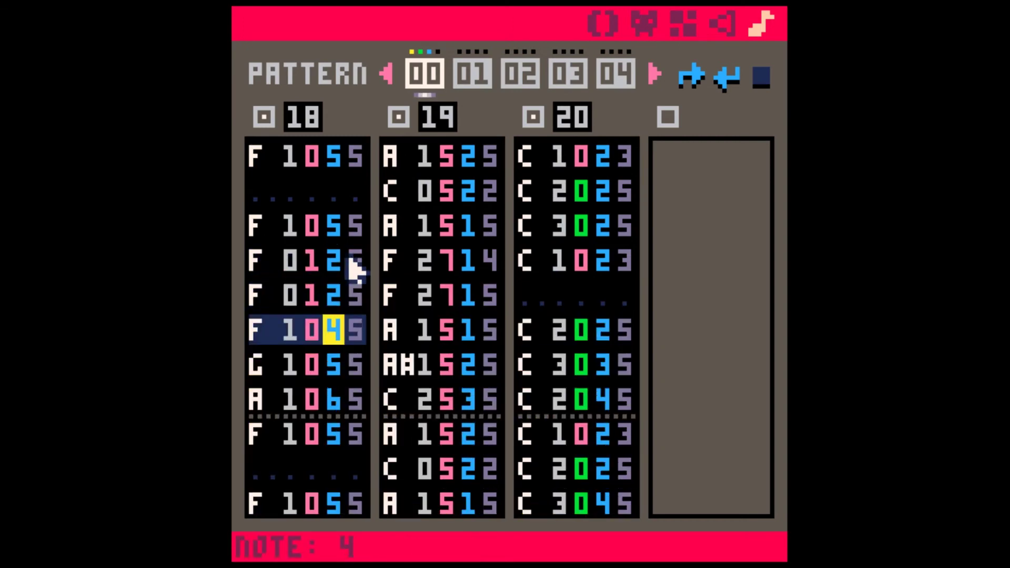
pyautogui.press('Up')
pyautogui.hotkey('ctrl', 'c')
# Paste the copied F 0 note into notes 9, 12 and 15 of sound effect 18.
pyautogui.press('Down')
pyautogui.press('Down')
pyautogui.press('Down')
pyautogui.press('Down')
pyautogui.press('Down')
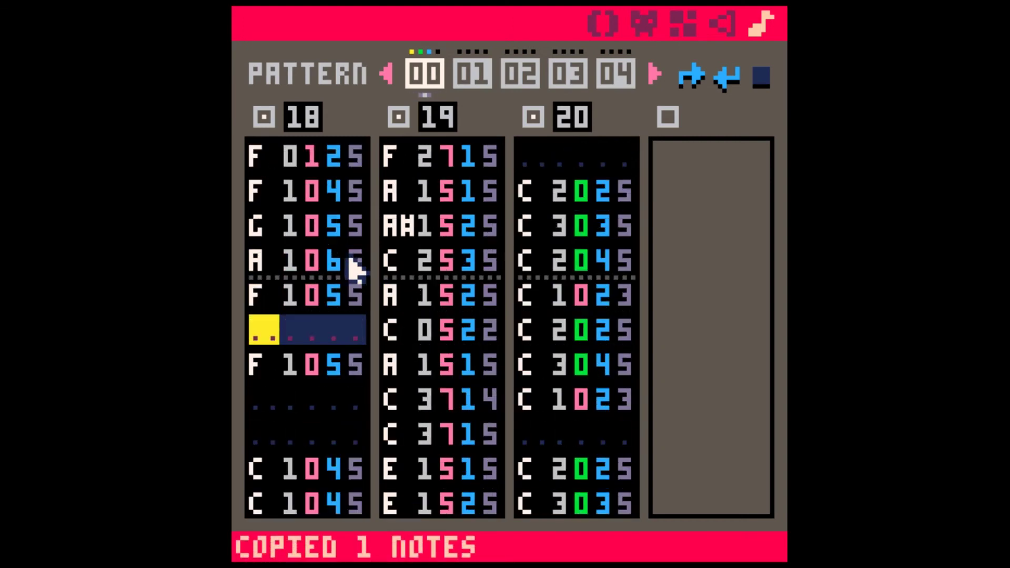
pyautogui.hotkey('ctrl', 'v')
pyautogui.press('Down')
pyautogui.press('Down')
pyautogui.hotkey('ctrl', 'v')
pyautogui.press('Down')
pyautogui.press('Down')
pyautogui.press('Down')
pyautogui.hotkey('ctrl', 'v')
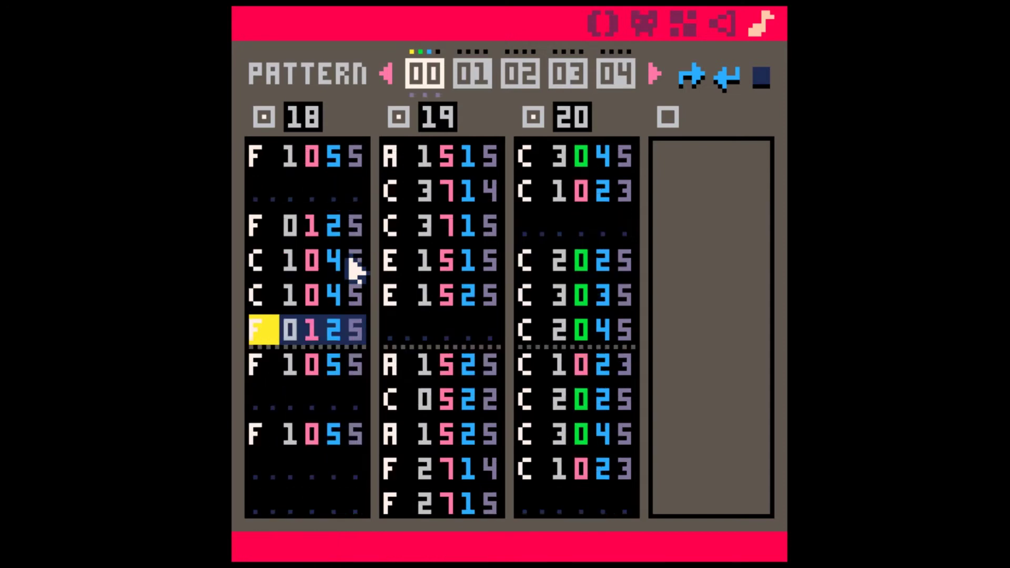
# Paste the copied F 0 note into notes 17, 19, 20 and 26 of sound effect 18.
pyautogui.press('Down')
pyautogui.press('Down')
pyautogui.hotkey('ctrl', 'v')
pyautogui.press('Down')
pyautogui.press('Down')
pyautogui.hotkey('ctrl', 'v')
pyautogui.press('Down')
pyautogui.hotkey('ctrl', 'v')
pyautogui.press('Down')
pyautogui.press('Down')
pyautogui.press('Down')
pyautogui.press('Down')
pyautogui.press('Down')
pyautogui.press('Down')
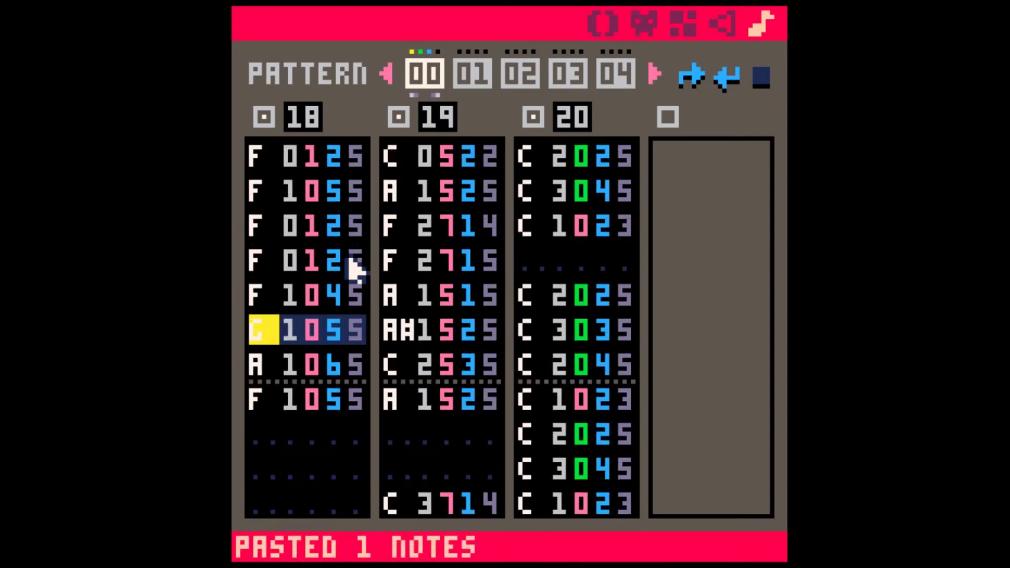
pyautogui.hotkey('ctrl', 'v')
# Play pattern 00 to hear the added F 0 notes with the other channels.
pyautogui.press('Up')
pyautogui.press('Up')
pyautogui.press('Up')
pyautogui.press('Up')
pyautogui.press('Up')
pyautogui.press('Up')
pyautogui.press('Up')
pyautogui.press('Up')
pyautogui.press('Up')
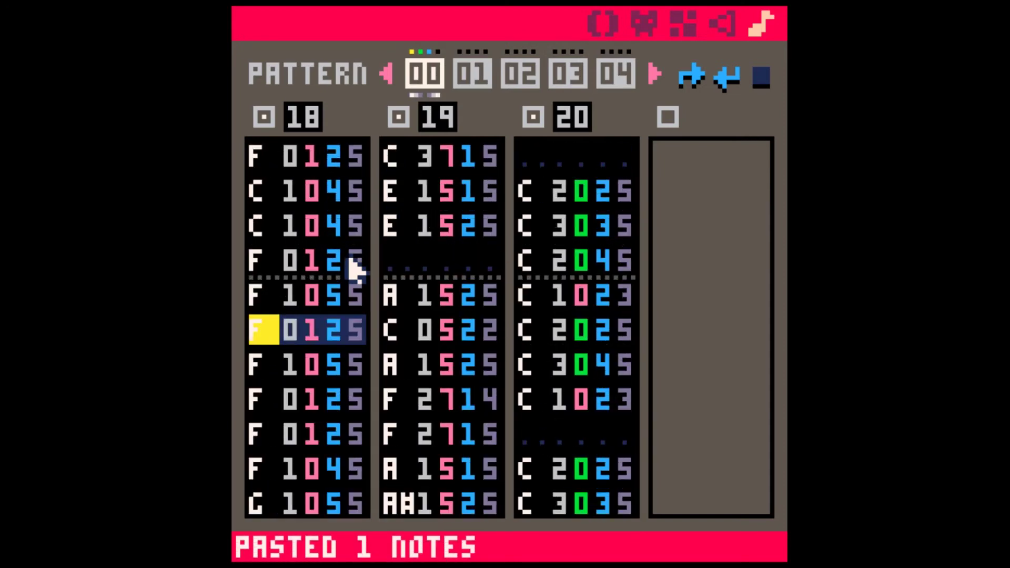
pyautogui.press('space')
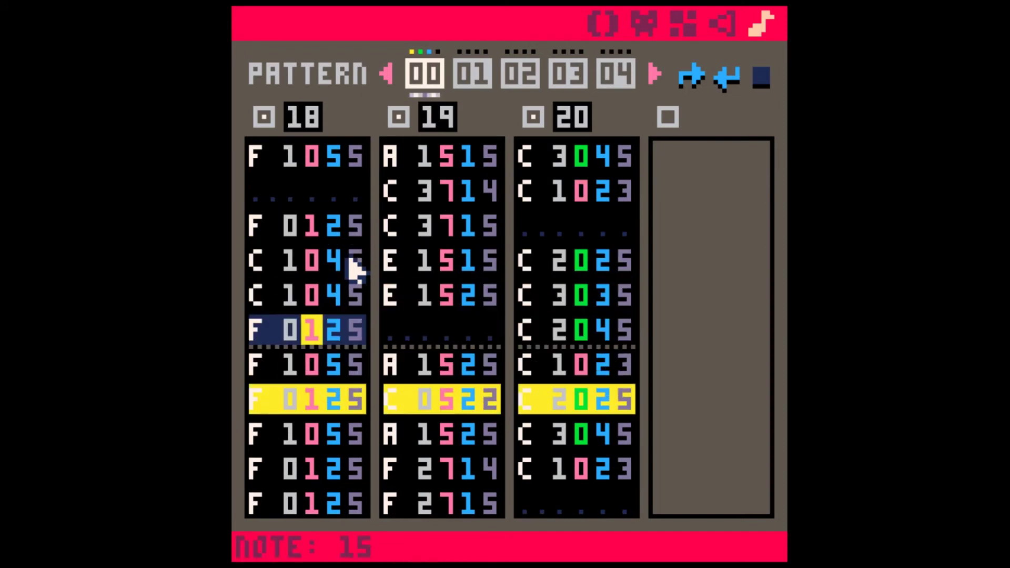
# Fill notes 29, 30 and 31 of sound effect 18 with the copied F 0 note.
pyautogui.press('Down')
pyautogui.press('Down')
pyautogui.press('Down')
pyautogui.press('Down')
pyautogui.press('Down')
pyautogui.press('Down')
pyautogui.press('Down')
pyautogui.press('Down')
pyautogui.press('Down')
pyautogui.press('Down')
pyautogui.press('Down')
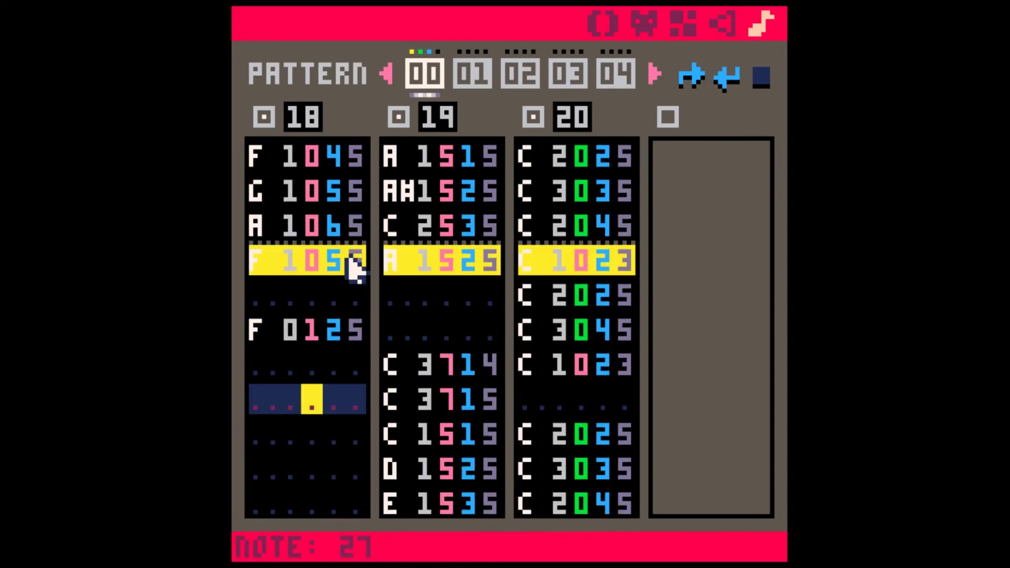
pyautogui.press('Left')
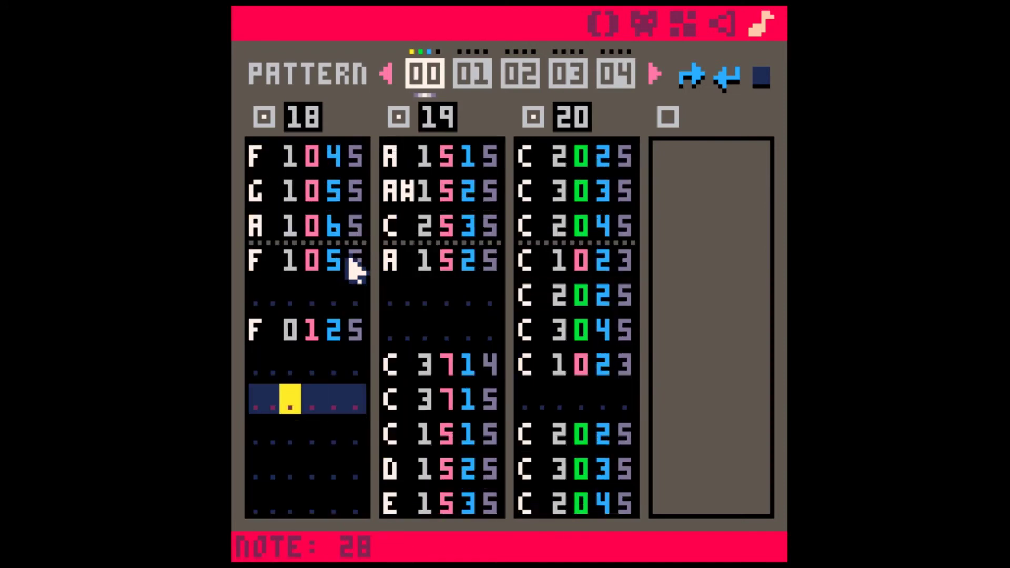
pyautogui.press('Left')
pyautogui.press('Down')
pyautogui.hotkey('ctrl', 'v')
pyautogui.press('Down')
pyautogui.hotkey('ctrl', 'v')
pyautogui.press('Down')
pyautogui.hotkey('ctrl', 'v')
# Review sound effect 18 back to its start and play pattern 00 to check the F 2 notes at 3 and 4 of sound effect 19.
pyautogui.press('Up')
pyautogui.press('Up')
pyautogui.press('Up')
pyautogui.press('Up')
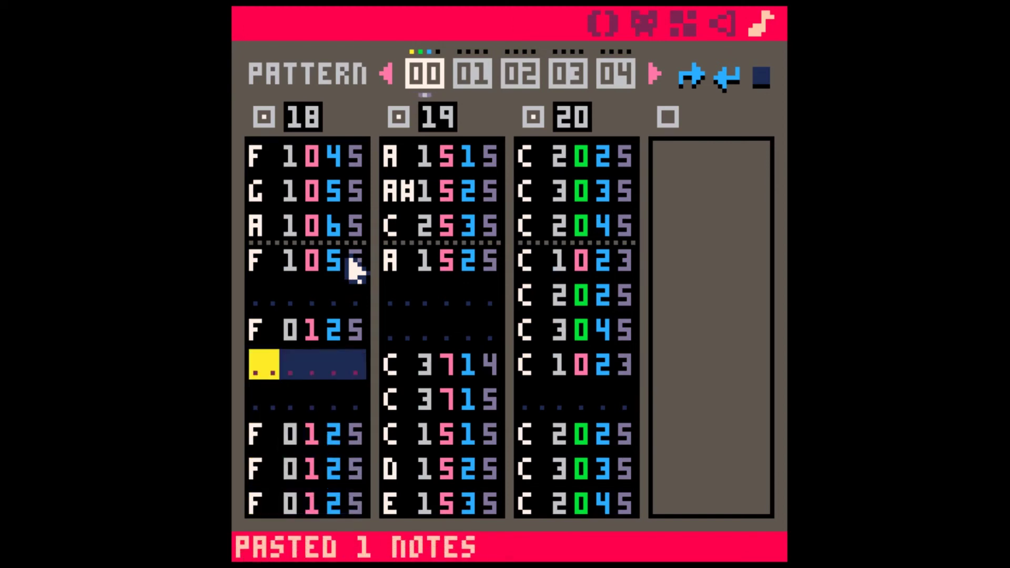
pyautogui.press('Up')
pyautogui.press('Up')
pyautogui.press('Right')
pyautogui.press('Right')
pyautogui.press('Right')
pyautogui.press('Up')
pyautogui.press('Up')
pyautogui.press('Up')
pyautogui.press('Up')
pyautogui.press('Up')
pyautogui.press('Up')
pyautogui.press('Up')
pyautogui.press('Up')
pyautogui.press('Up')
pyautogui.press('Up')
pyautogui.press('Up')
pyautogui.press('Up')
pyautogui.press('Up')
pyautogui.press('Up')
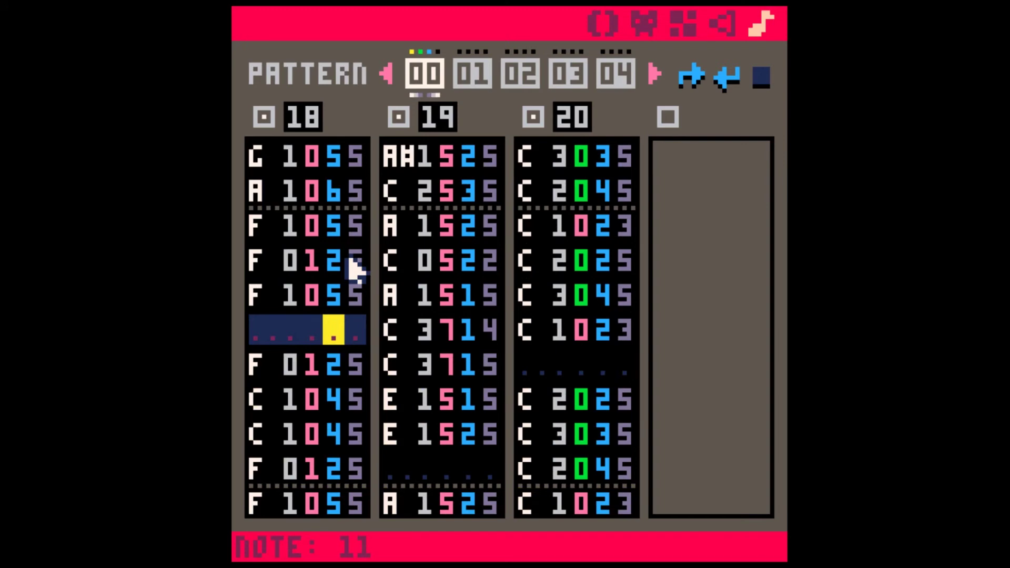
pyautogui.press('Up')
pyautogui.press('Up')
pyautogui.press('Up')
pyautogui.press('Up')
pyautogui.press('Up')
pyautogui.press('Up')
pyautogui.press('Up')
pyautogui.press('Right')
pyautogui.press('Right')
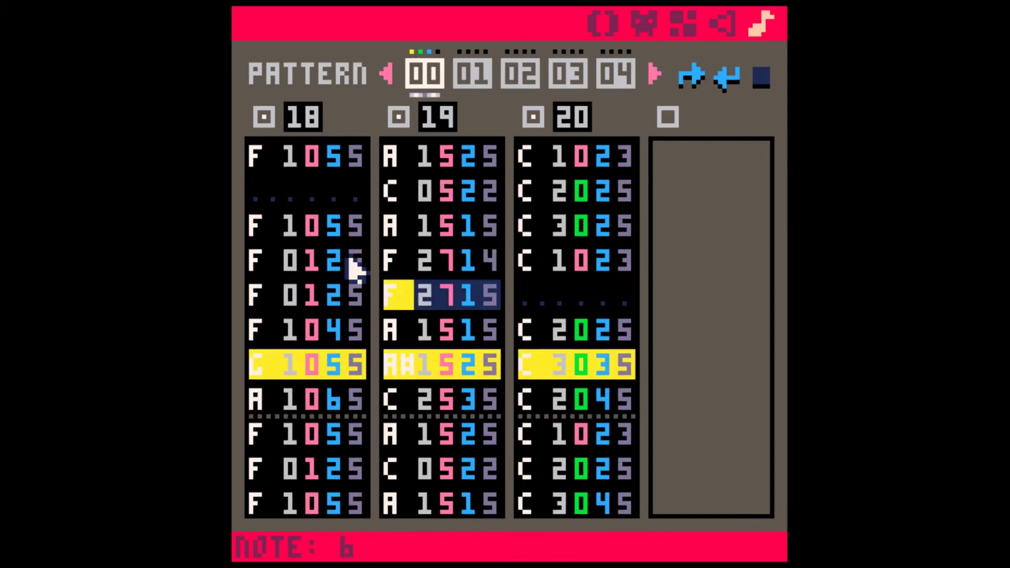
pyautogui.press('Up')
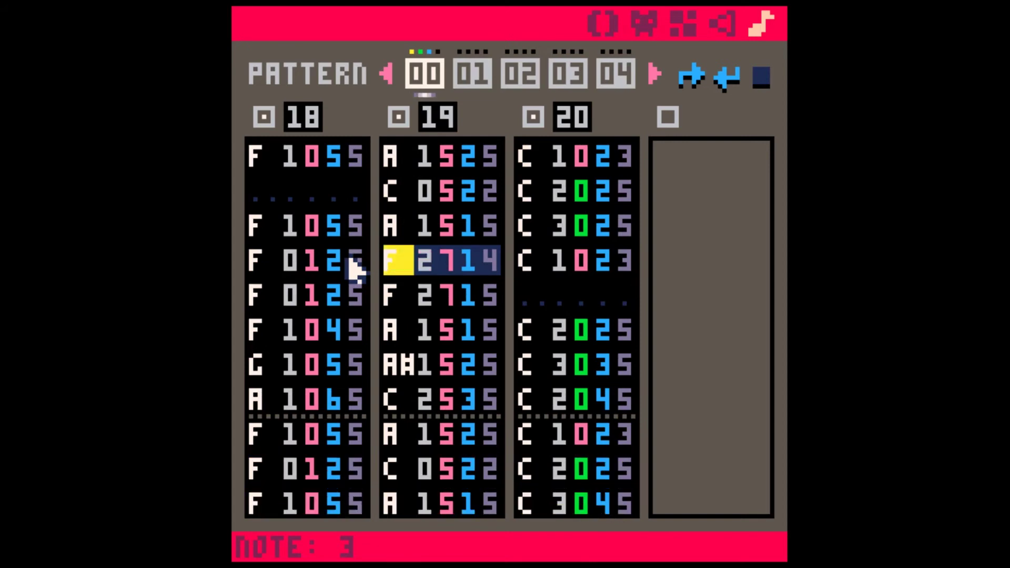
pyautogui.press('Up')
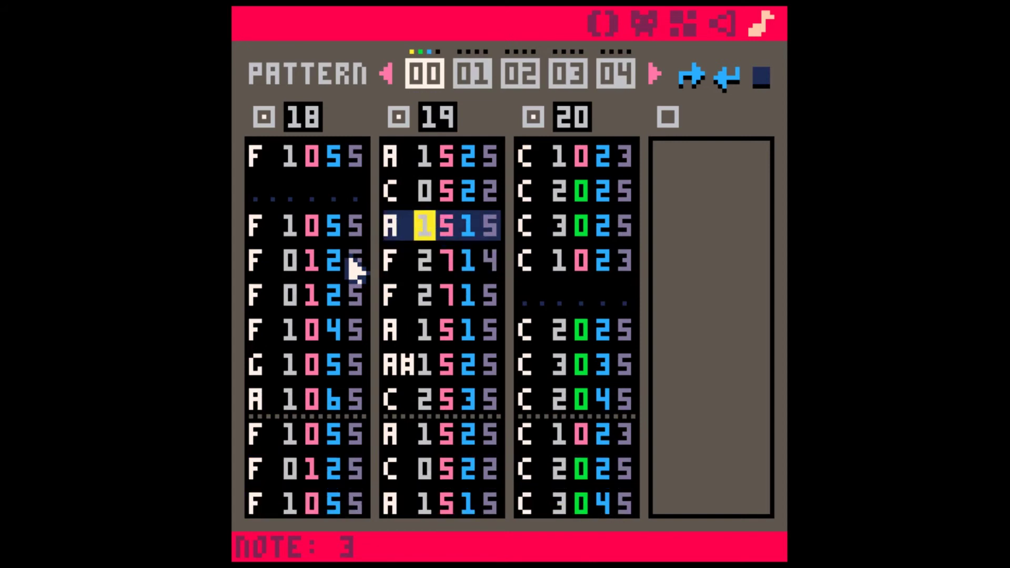
pyautogui.press('Down')
pyautogui.hotkey('shift', 'Down')
pyautogui.press('Up')
pyautogui.press('space')
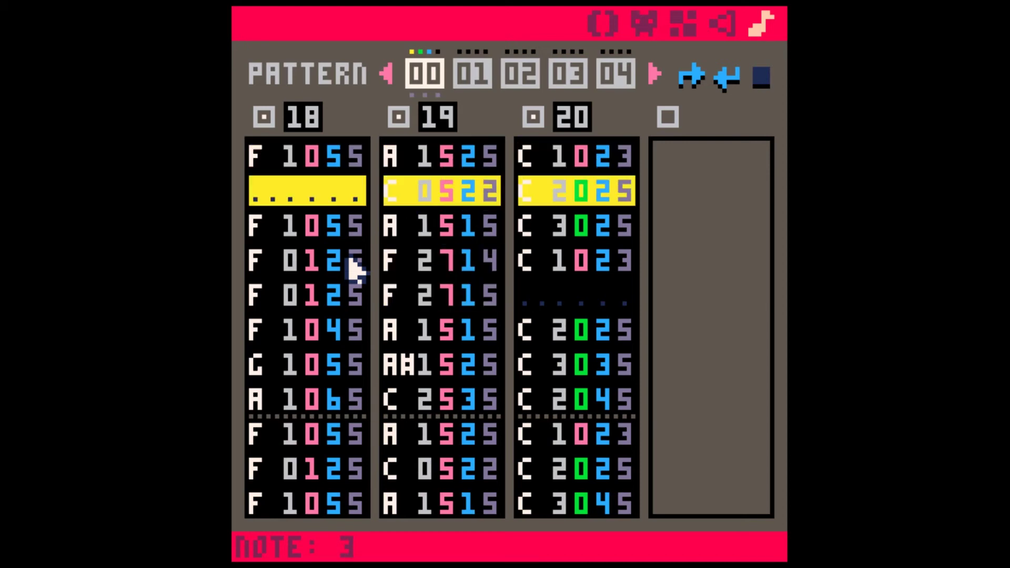
# Set notes 3 and 4 of sound effect 19 to octave 3 and play pattern 00.
pyautogui.press('space')
pyautogui.press('Up')
pyautogui.press('Down')
pyautogui.press('Left')
pyautogui.press('3')
pyautogui.press('3')
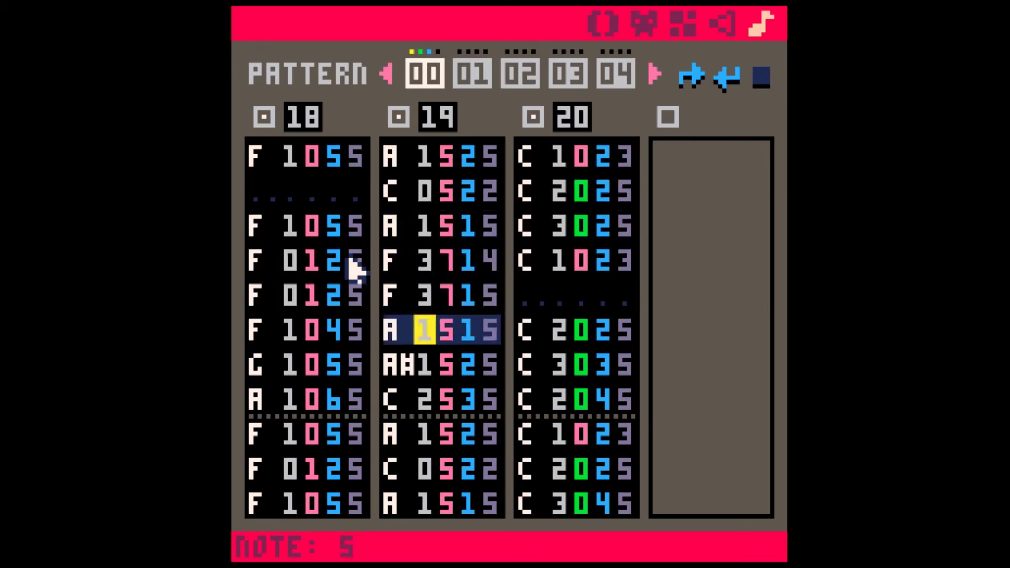
pyautogui.press('Up')
pyautogui.press('Up')
pyautogui.press('space')
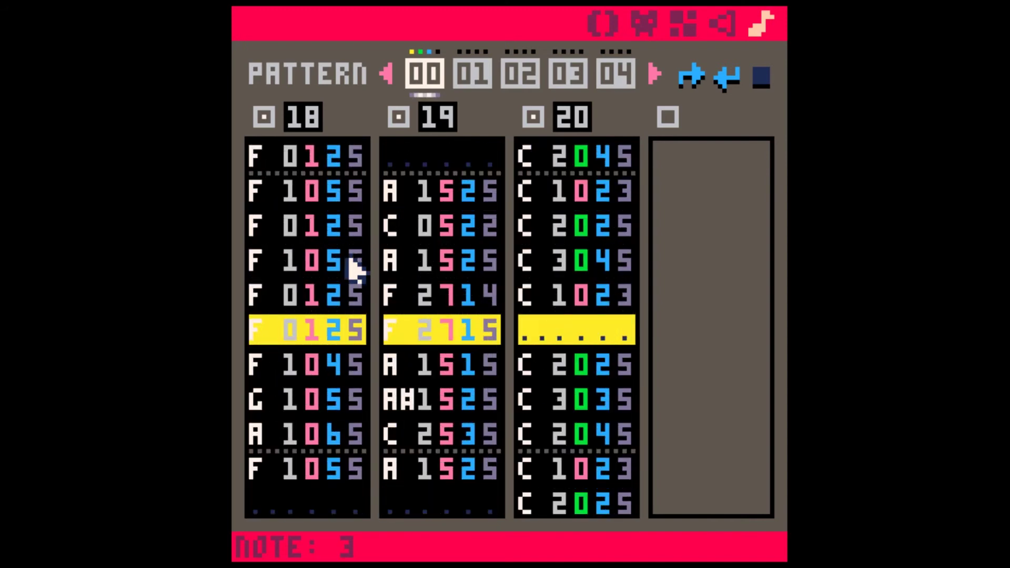
# Stop playback and examine the notes around 19 and 20 in sound effects 18 and 19.
pyautogui.press('space')
pyautogui.press('Right')
pyautogui.press('Right')
pyautogui.press('Right')
pyautogui.press('Up')
pyautogui.press('Right')
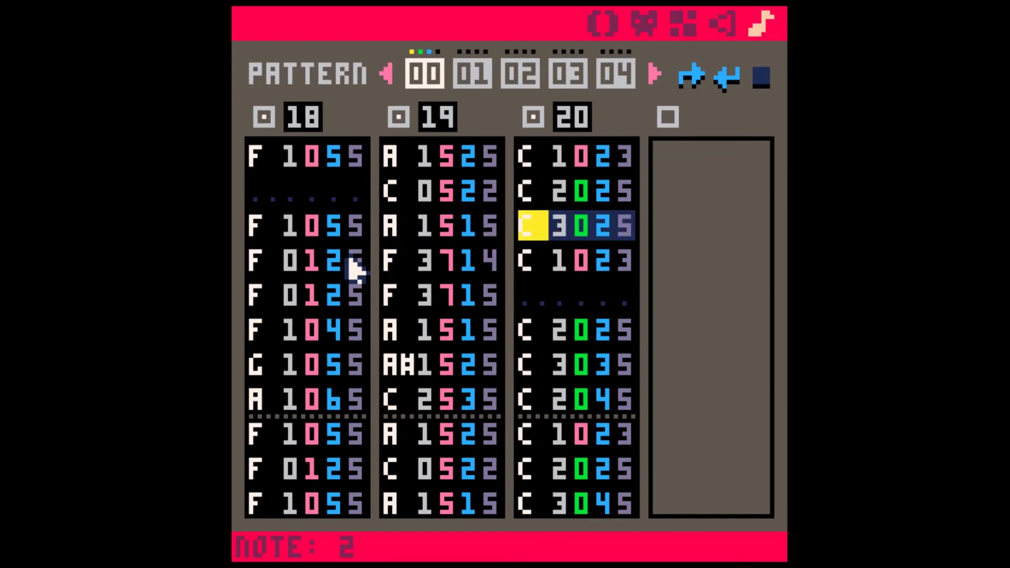
pyautogui.press('pageup')
pyautogui.press('pageup')
pyautogui.press('pageup')
pyautogui.press('Left')
pyautogui.press('Left')
pyautogui.press('Left')
pyautogui.press('Left')
pyautogui.press('Up')
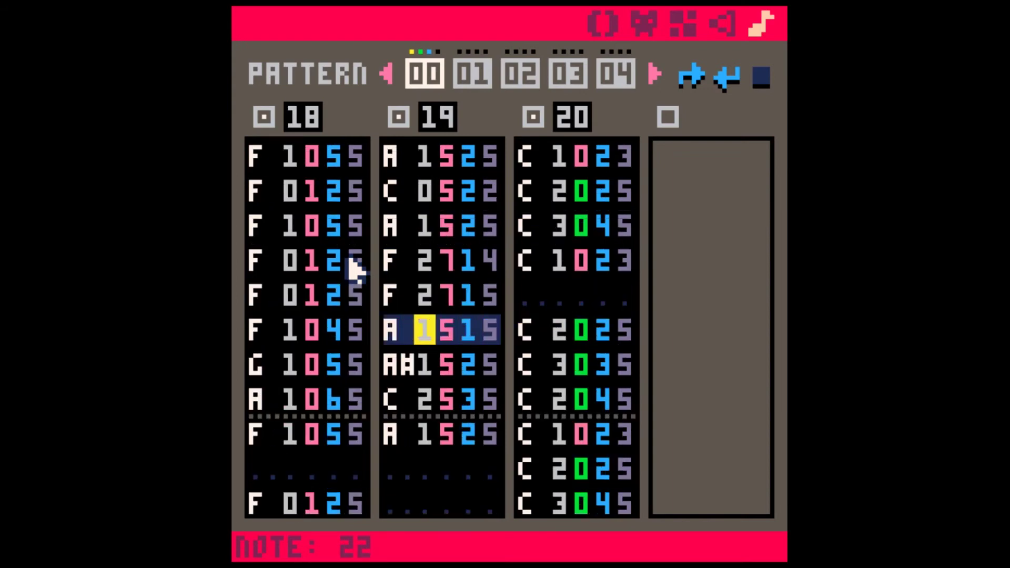
pyautogui.press('Left')
pyautogui.press('Left')
pyautogui.press('Right')
pyautogui.hotkey('shift', 'Down')
pyautogui.hotkey('shift', 'Left')
pyautogui.hotkey('shift', 'Left')
pyautogui.hotkey('shift', 'Left')
pyautogui.hotkey('shift', 'Left')
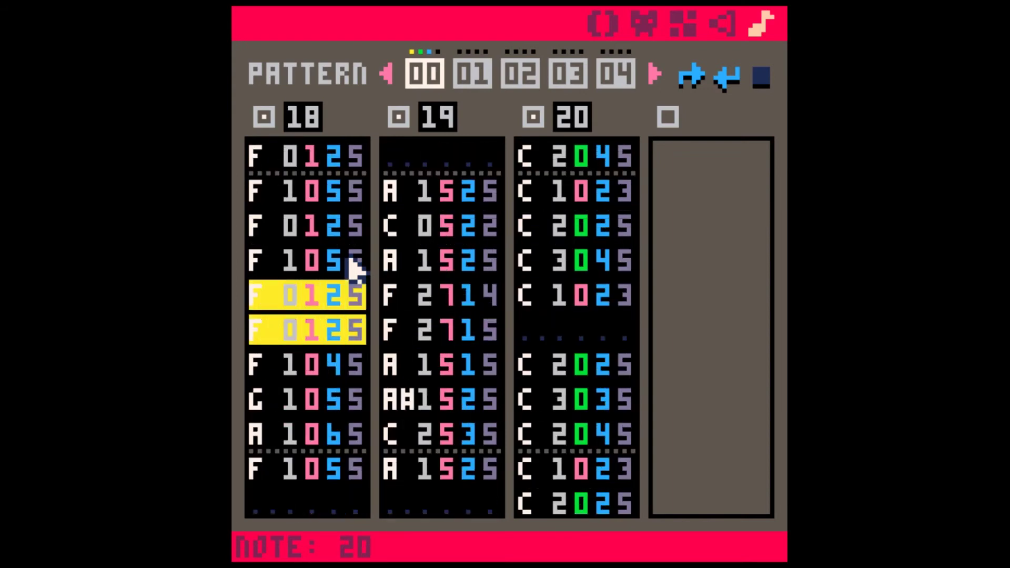
pyautogui.press('Up')
pyautogui.press('Up')
pyautogui.press('Right')
pyautogui.press('Right')
pyautogui.press('Right')
pyautogui.press('Right')
pyautogui.press('Up')
pyautogui.press('Up')
pyautogui.press('Right')
pyautogui.press('Up')
pyautogui.press('Up')
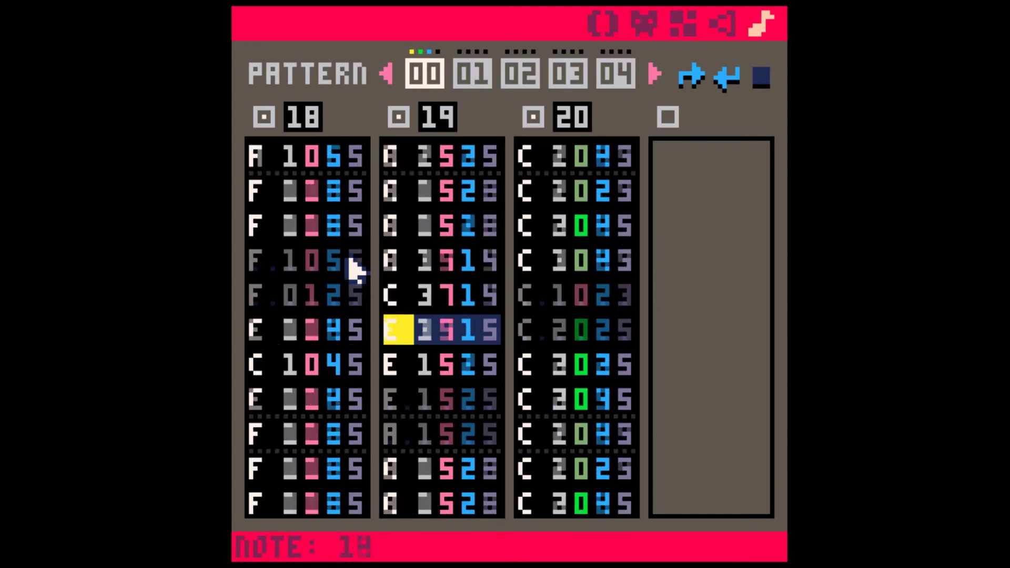
pyautogui.press('Up')
pyautogui.press('Up')
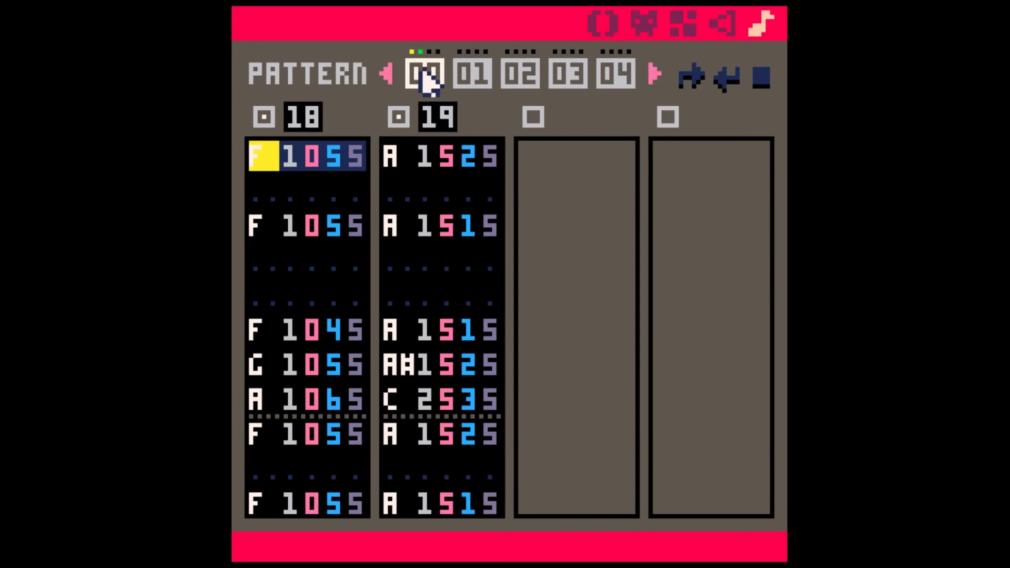
# Copy pattern 00 into pattern 01 and return to pattern 00.
pyautogui.hotkey('ctrl', 'c')
pyautogui.click(472, 74)
pyautogui.hotkey('ctrl', 'v')
pyautogui.click(421, 81)
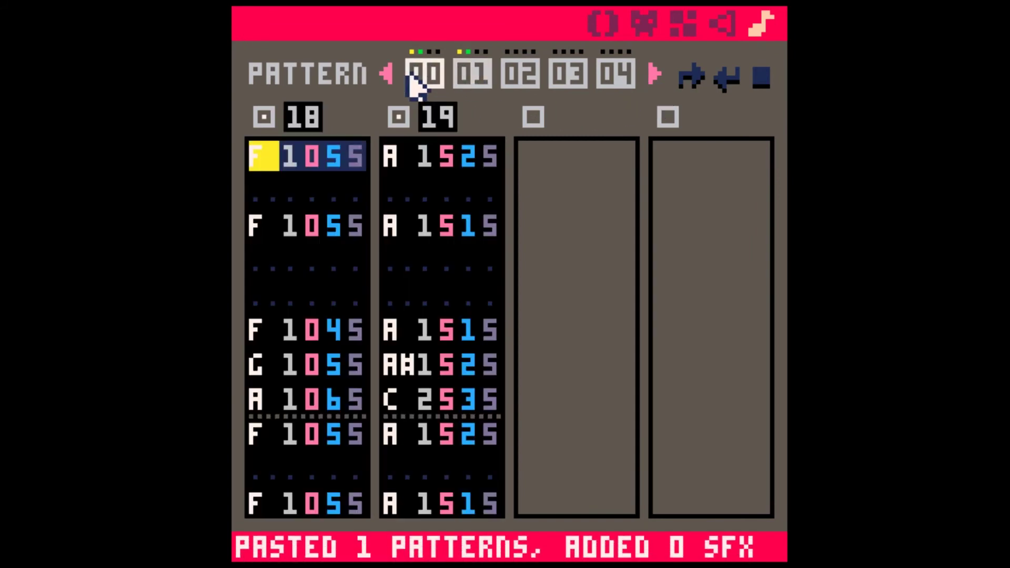
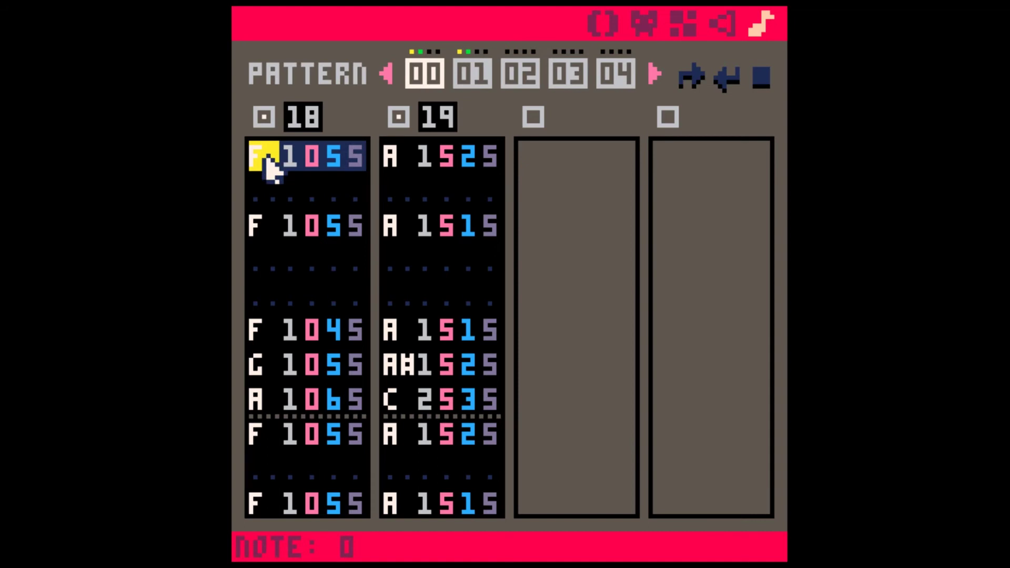
# Play sound effect 18, examine its notes 16 to 31, and return to pattern 00 in the music editor.
pyautogui.click(307, 187)
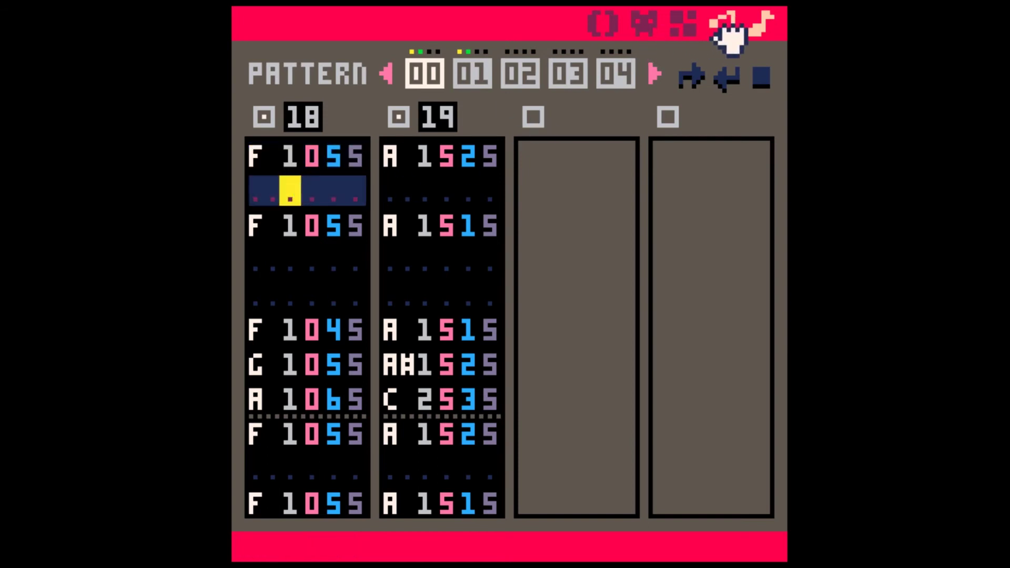
pyautogui.click(723, 24)
pyautogui.press('space')
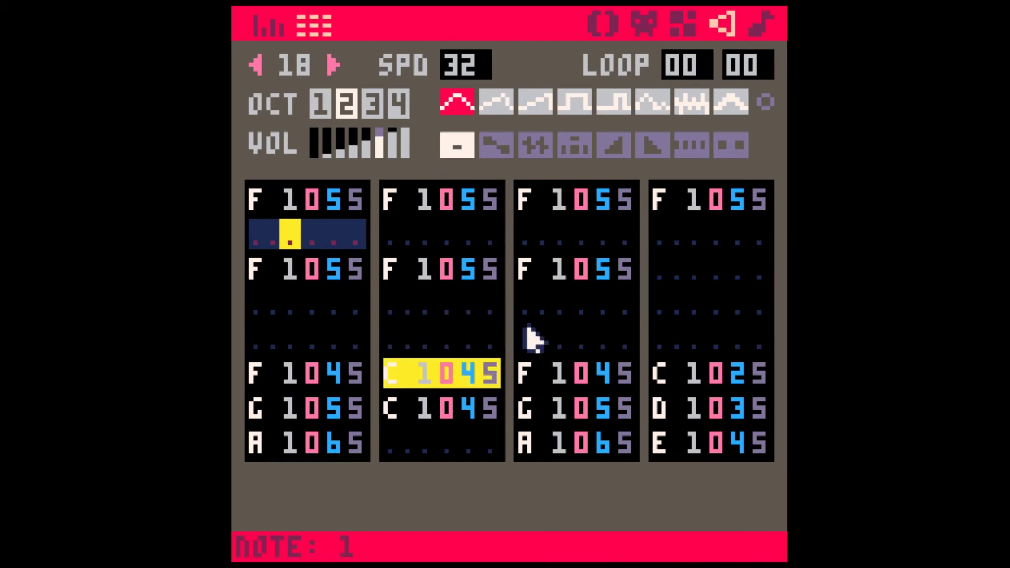
pyautogui.press('space')
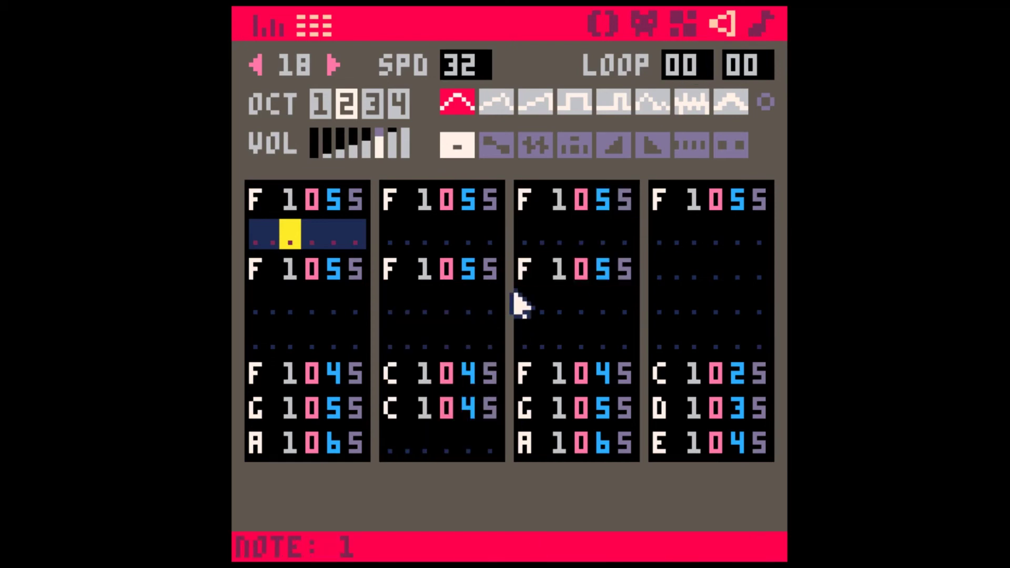
pyautogui.click(251, 189)
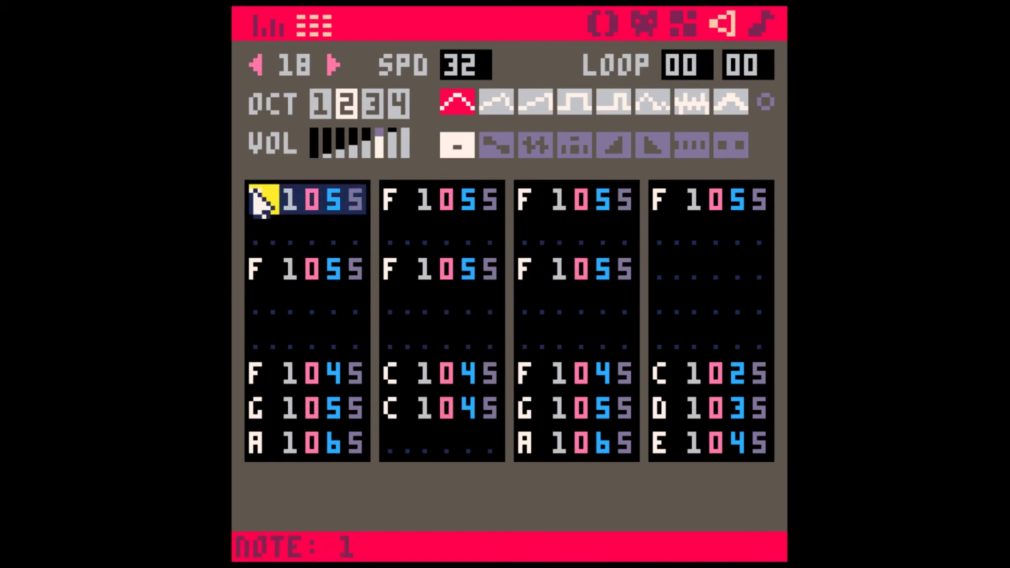
pyautogui.keyDown('shift'); pyautogui.click(513, 455); pyautogui.keyUp('shift')
pyautogui.click(533, 200)
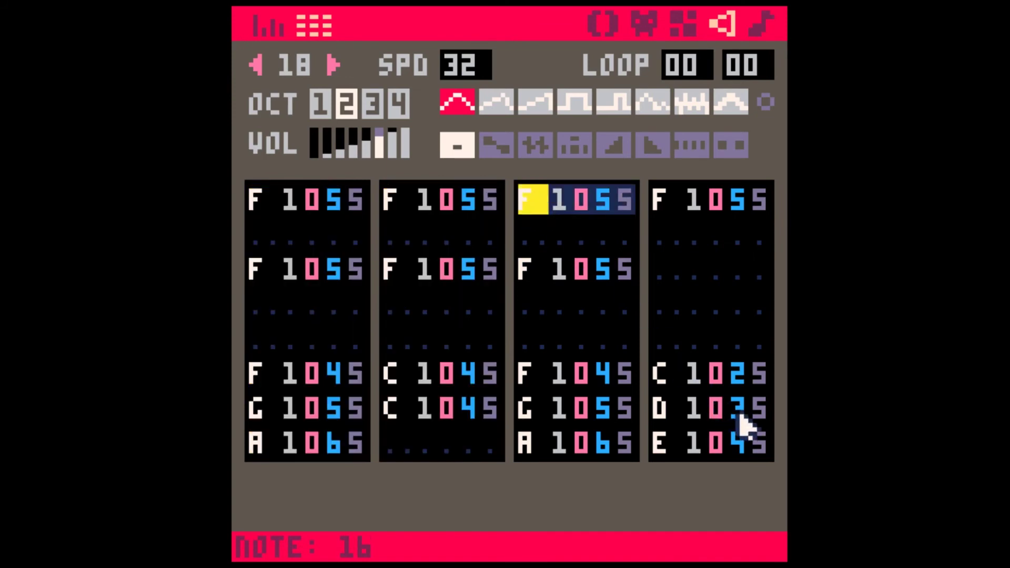
pyautogui.keyDown('shift'); pyautogui.click(762, 447); pyautogui.keyUp('shift')
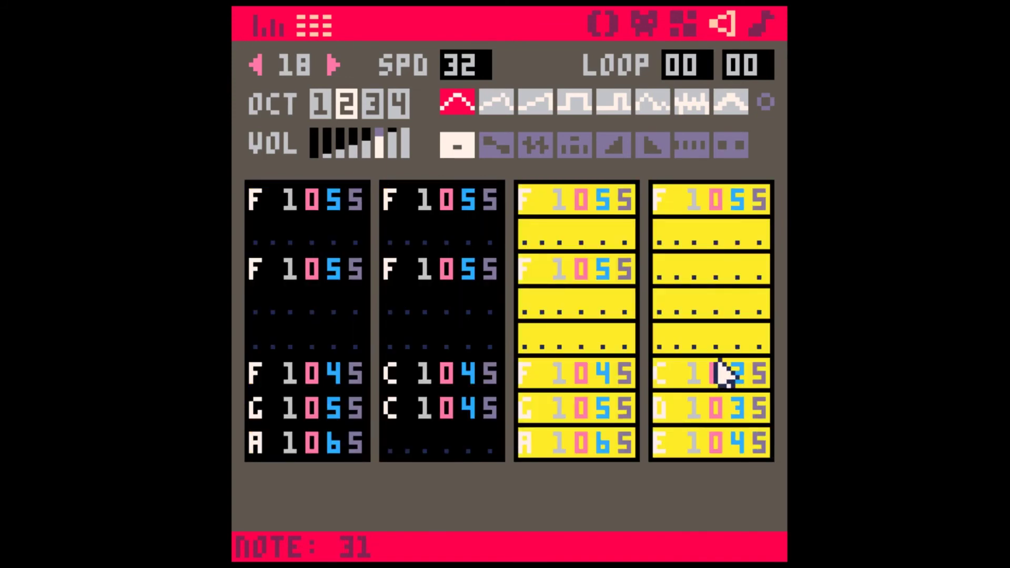
pyautogui.click(686, 210)
pyautogui.click(757, 23)
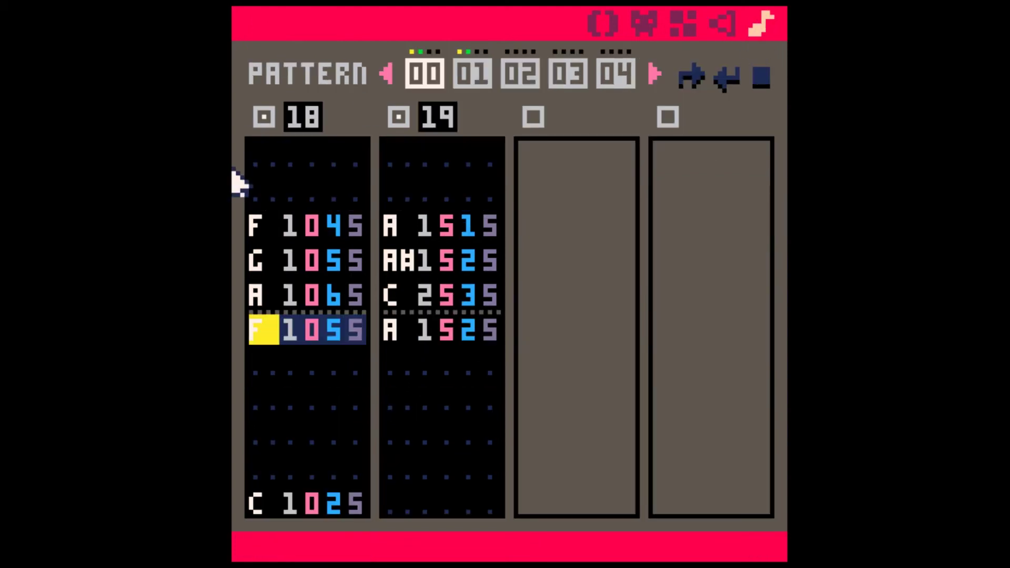
pyautogui.scroll(5, 288, 170)
# Enable the first two channels of pattern 02 and assign them sound effects 20 and 21.
pyautogui.click(522, 78)
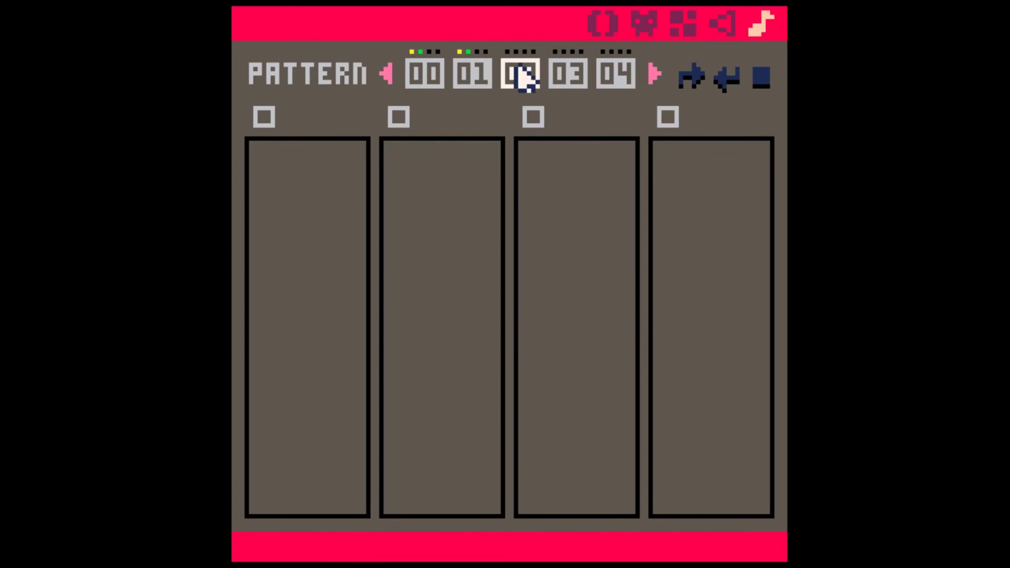
pyautogui.click(263, 117)
pyautogui.scroll(4, 311, 130)
pyautogui.click(399, 117)
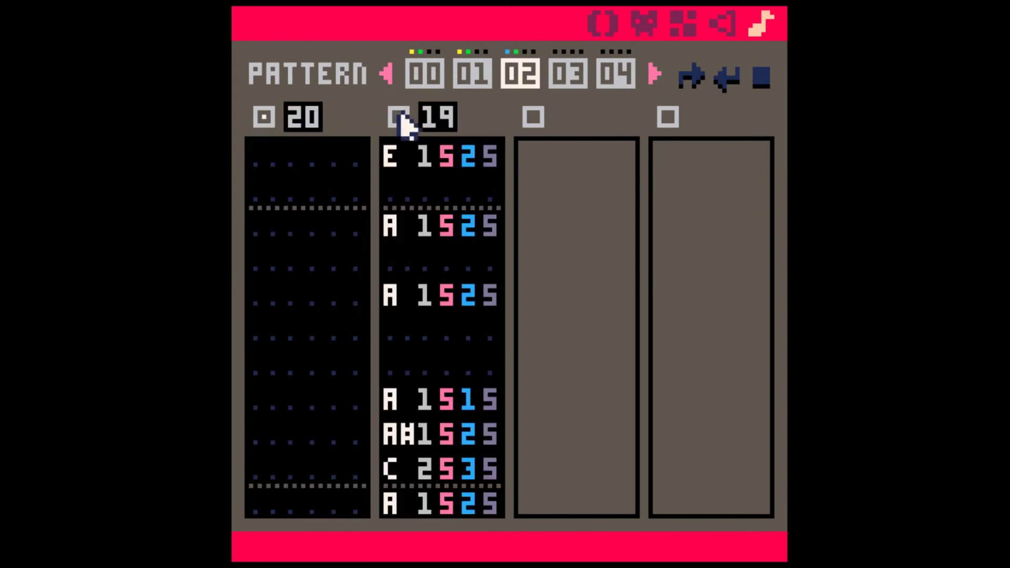
pyautogui.scroll(2, 436, 134)
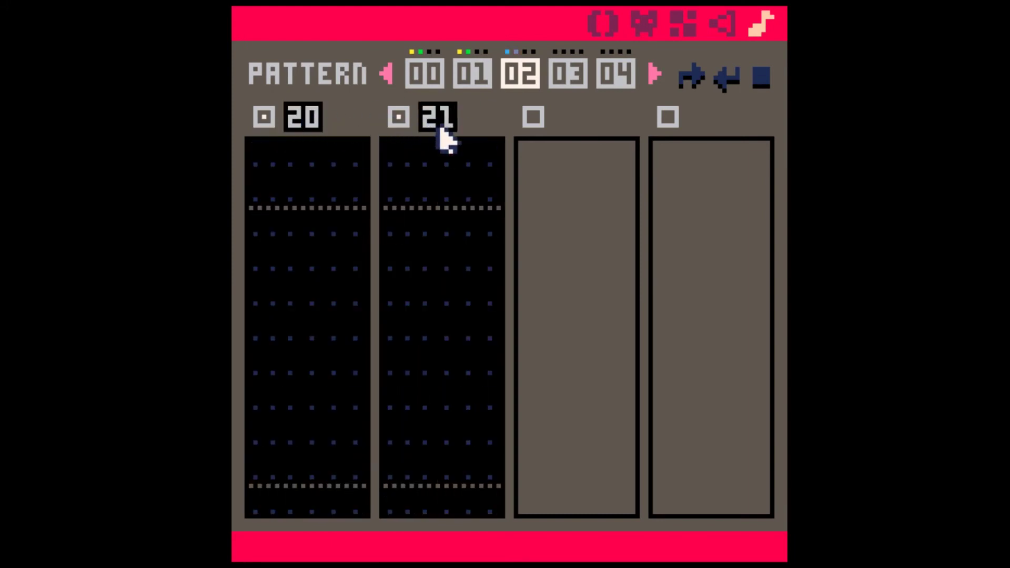
# Copy all 32 notes of sound effect 18 from pattern 00 into sound effect 20 of pattern 02.
pyautogui.click(435, 78)
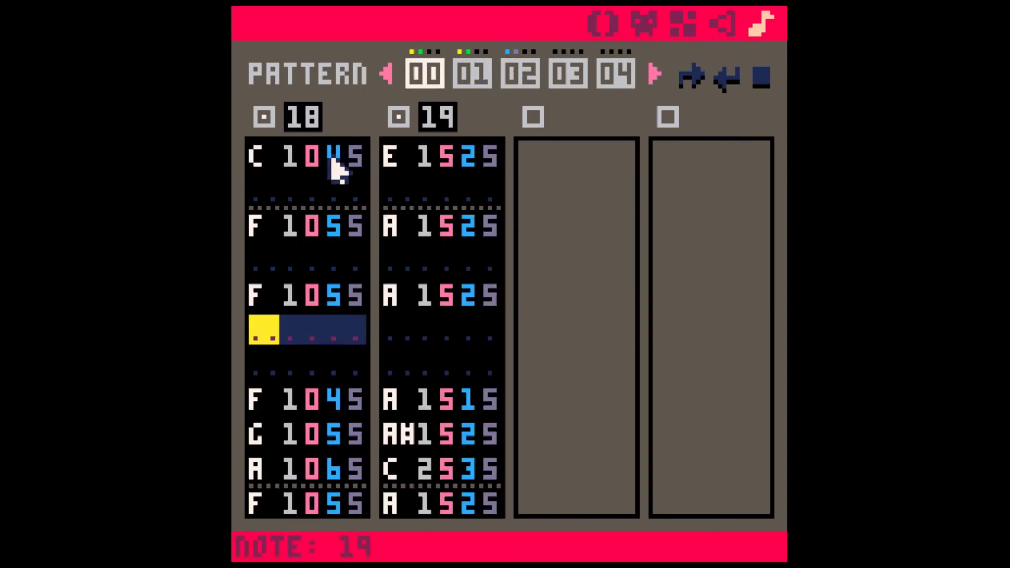
pyautogui.click(259, 157)
pyautogui.moveTo(400, 521); pyautogui.dragTo(363, 483)
pyautogui.hotkey('ctrl', 'c')
pyautogui.click(517, 76)
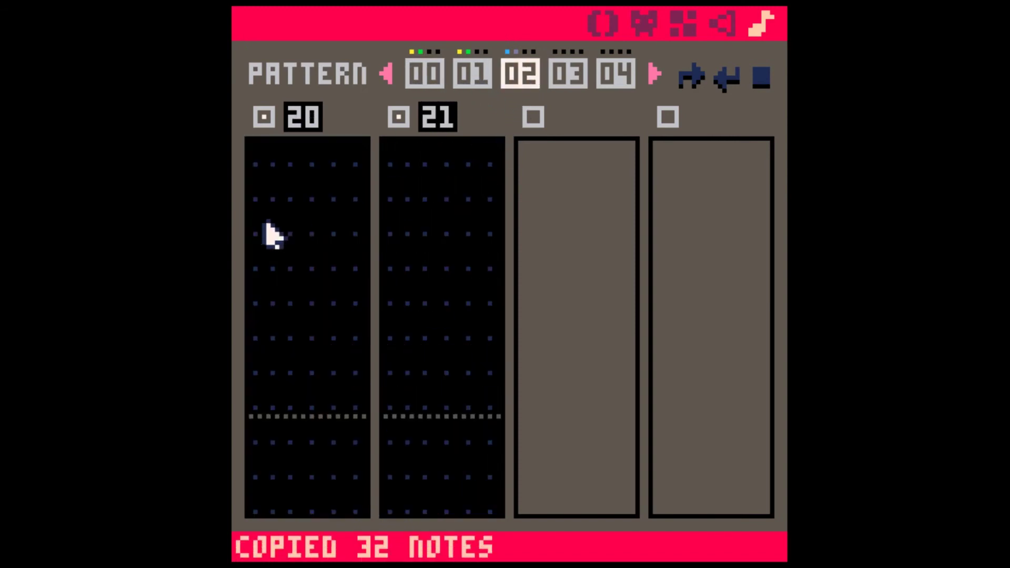
pyautogui.click(271, 174)
pyautogui.hotkey('ctrl', 'v')
# Copy all 32 notes of sound effect 19 from pattern 01 into sound effect 21 of pattern 02.
pyautogui.click(473, 73)
pyautogui.moveTo(392, 158); pyautogui.dragTo(492, 510)
pyautogui.hotkey('ctrl', 'c')
pyautogui.click(520, 75)
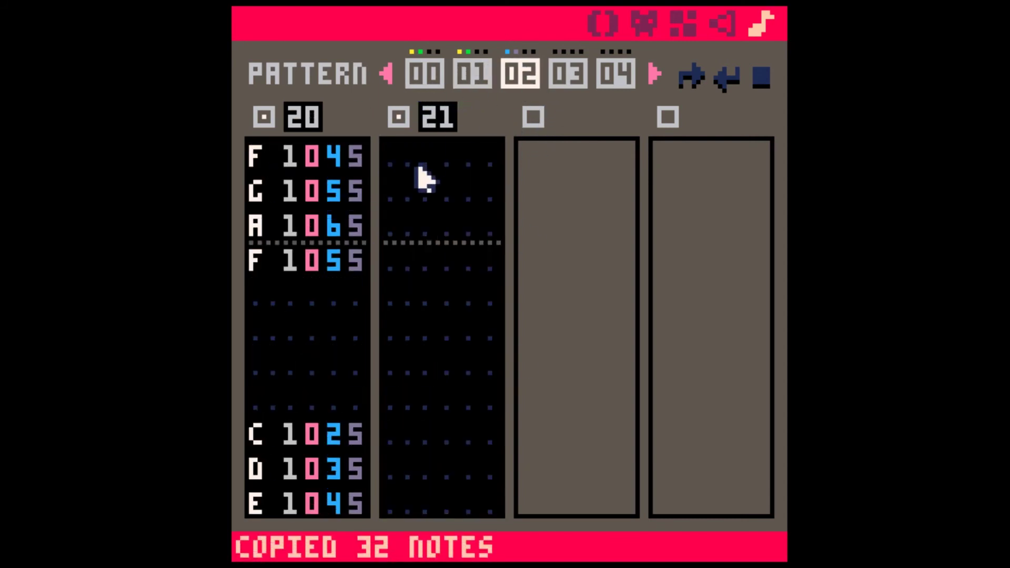
pyautogui.scroll(5, 416, 164)
pyautogui.click(412, 163)
pyautogui.hotkey('ctrl', 'v')
# Transpose all notes of sound effect 20 up by 3 semitones and play the sound effect.
pyautogui.click(271, 173)
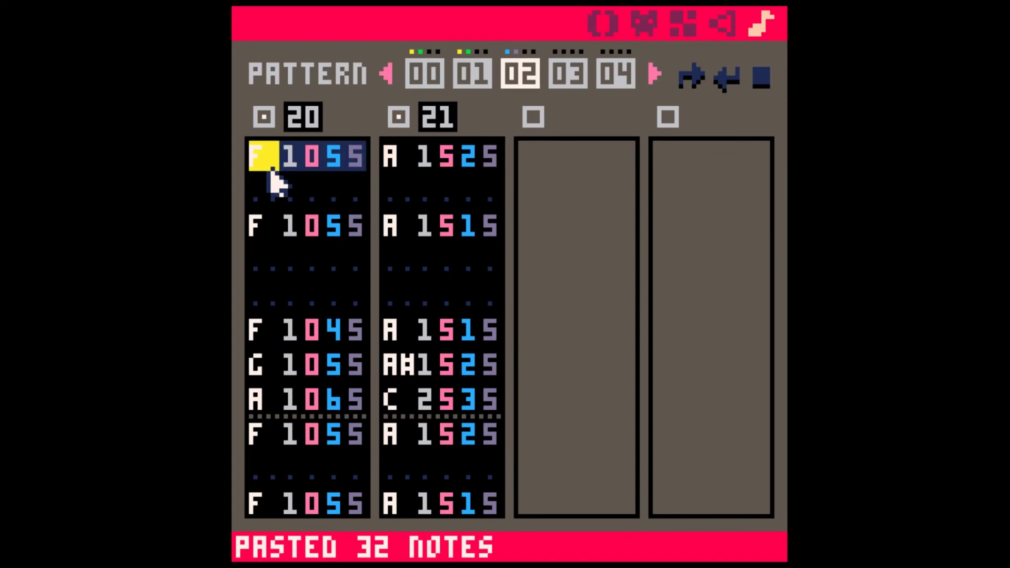
pyautogui.click(722, 23)
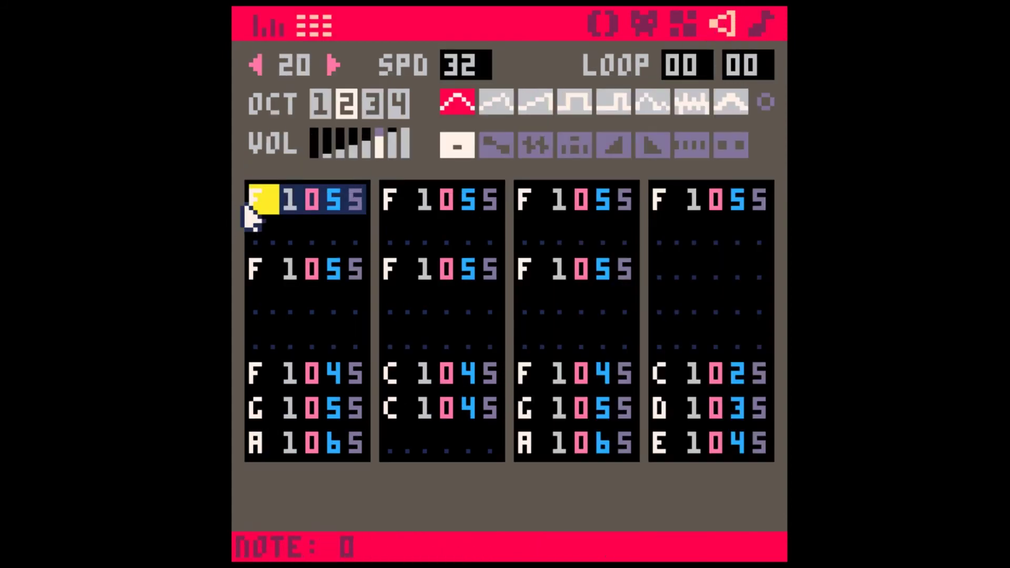
pyautogui.keyDown('shift'); pyautogui.click(763, 452); pyautogui.keyUp('shift')
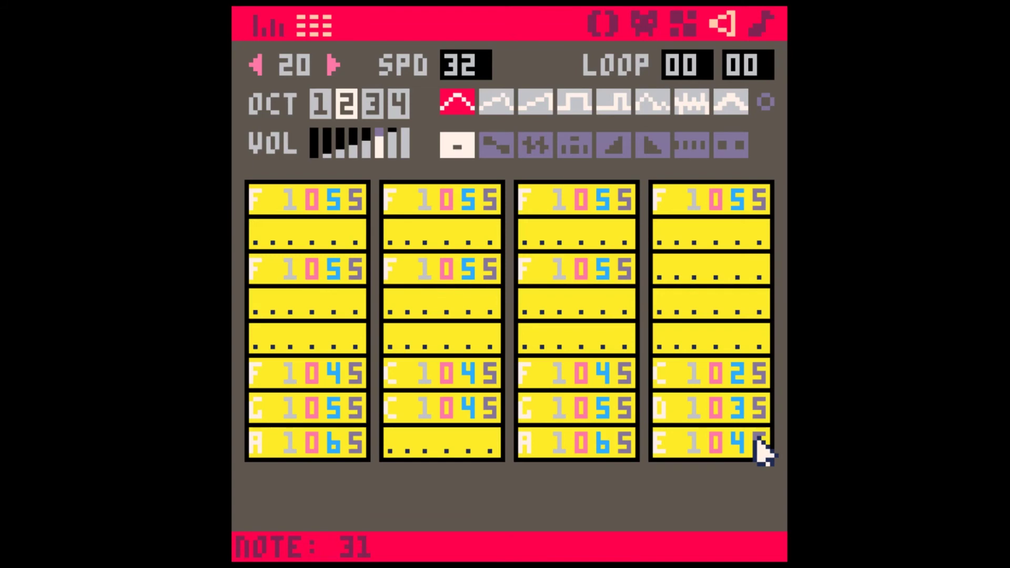
pyautogui.hotkey('ctrl', 'Up')
pyautogui.hotkey('ctrl', 'Up')
pyautogui.hotkey('ctrl', 'Up')
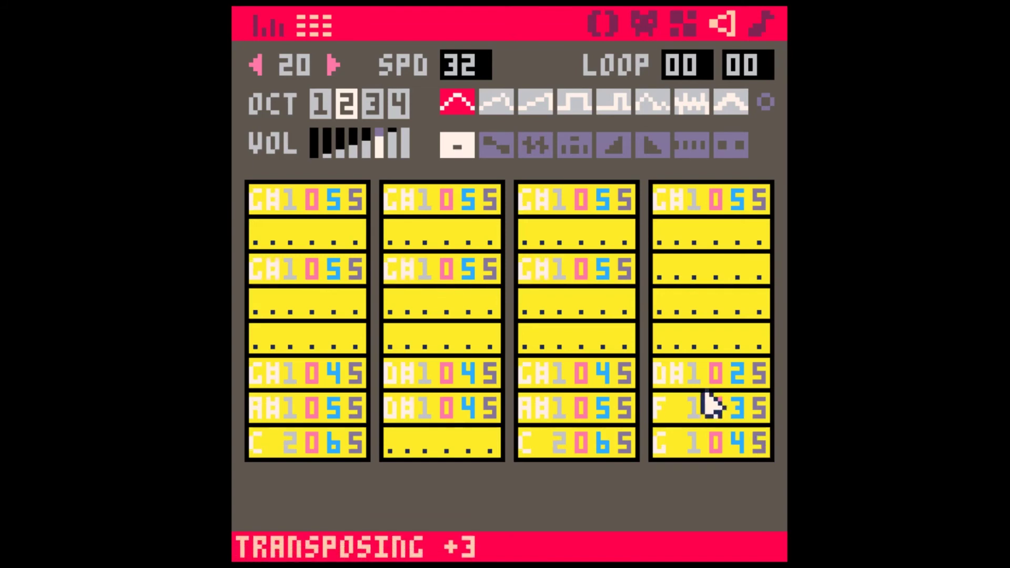
pyautogui.click(710, 372)
pyautogui.press('space')
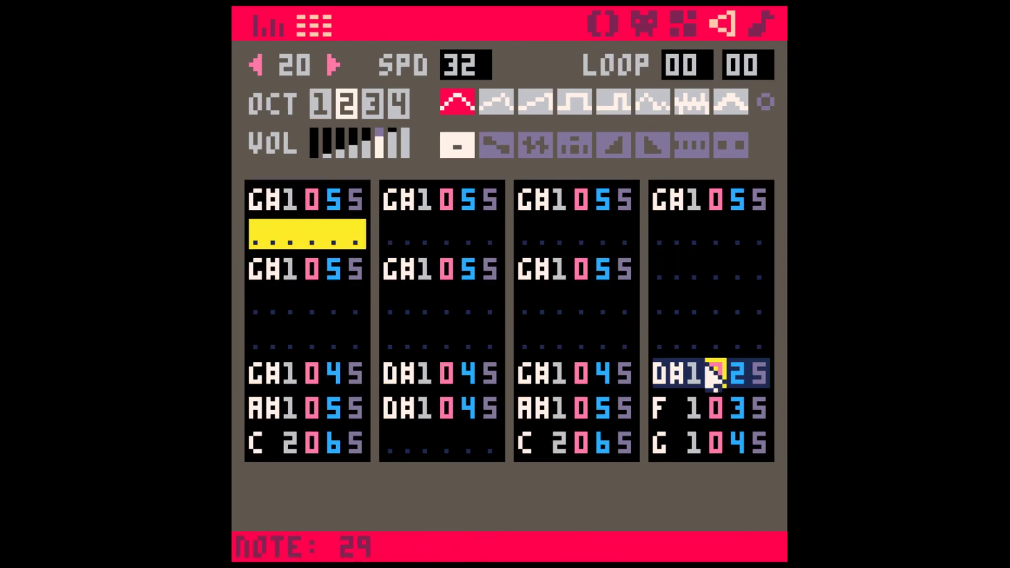
# Transpose all notes of sound effect 21 up by 3 semitones.
pyautogui.click(331, 65)
pyautogui.click(272, 204)
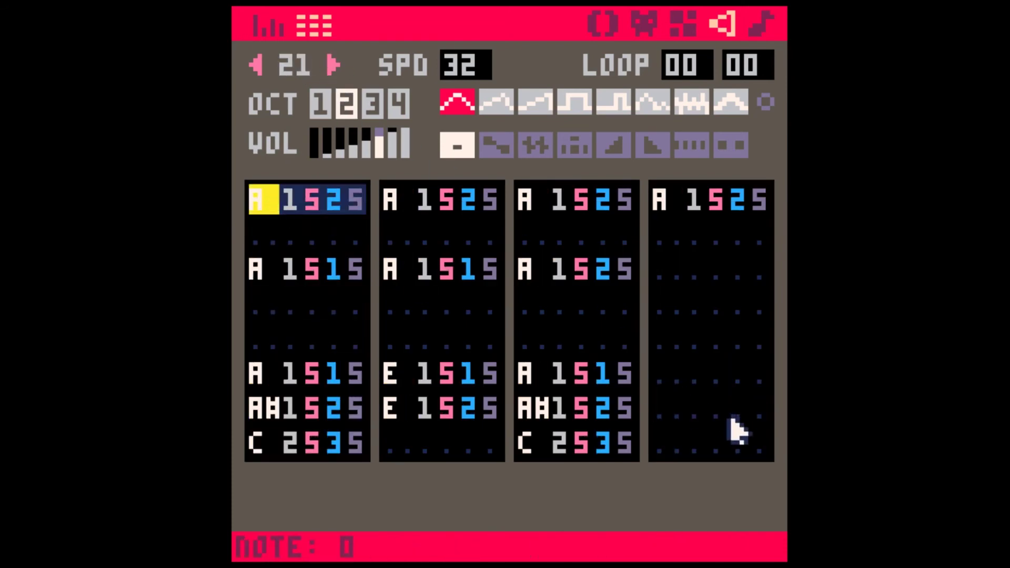
pyautogui.keyDown('shift'); pyautogui.click(760, 450); pyautogui.keyUp('shift')
pyautogui.press('z')
pyautogui.click(692, 297)
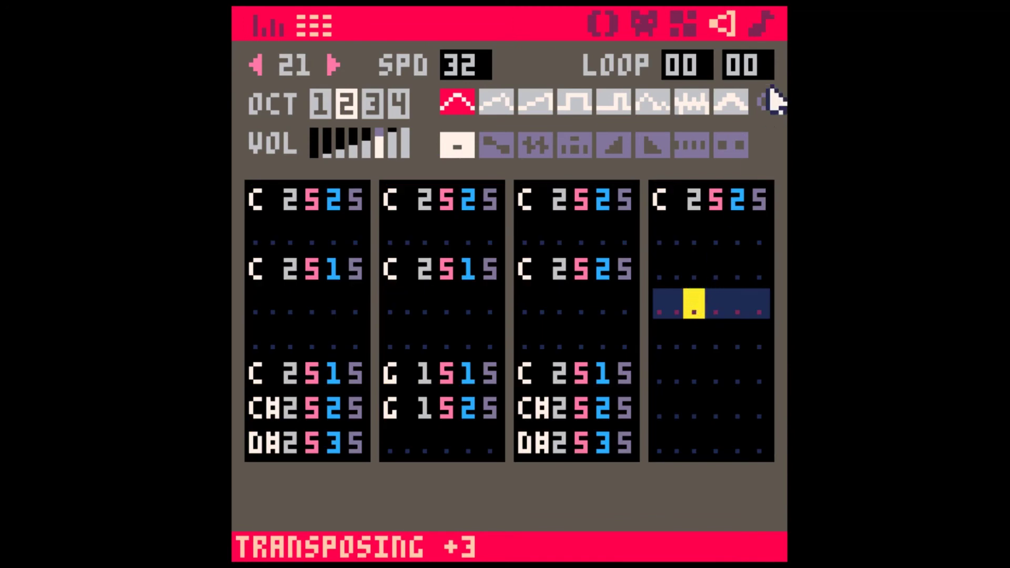
# Play the music from pattern 01 into pattern 02 and review the opening notes of sound effects 20 and 21.
pyautogui.click(761, 26)
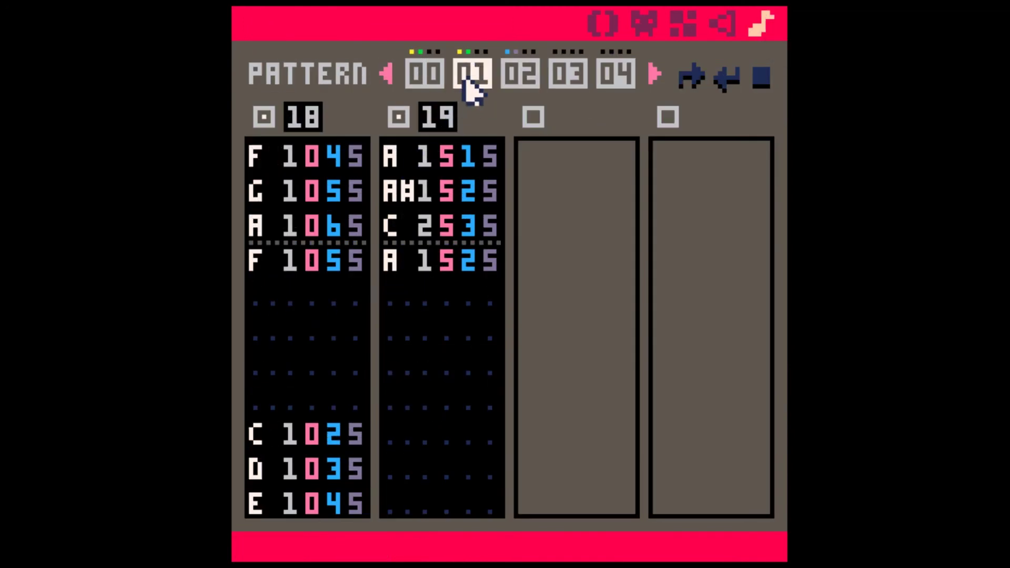
pyautogui.press('space')
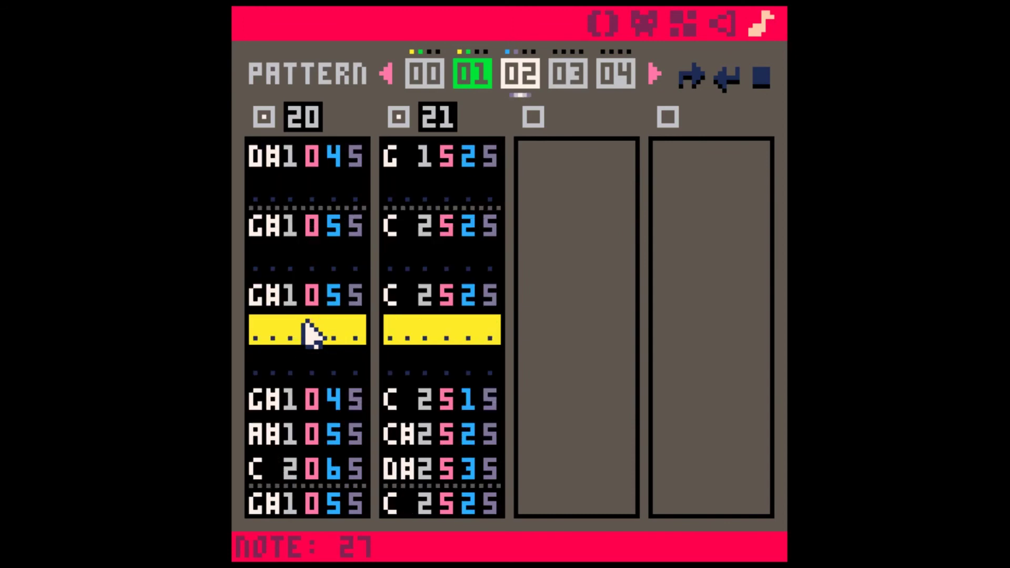
pyautogui.press('space')
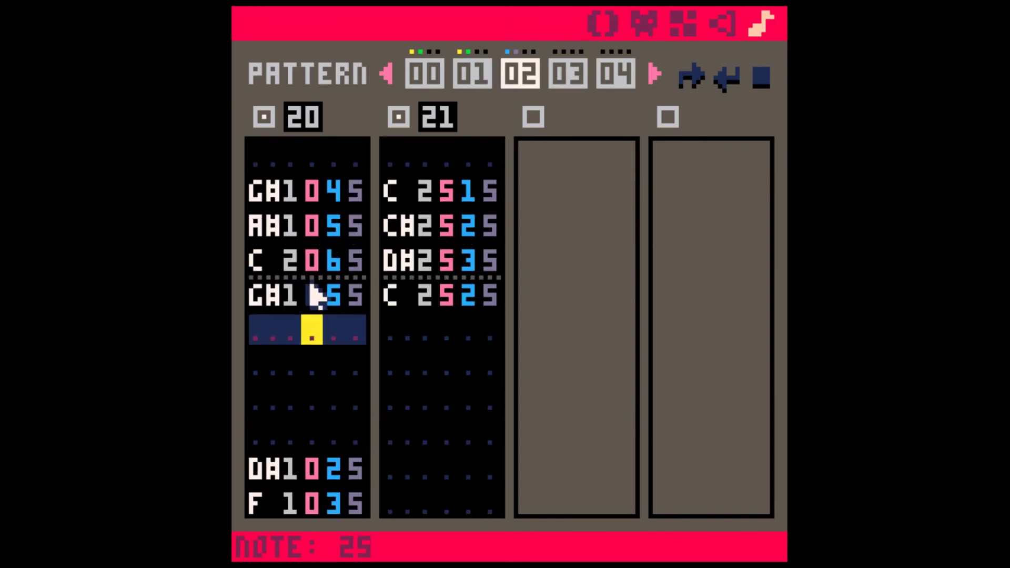
pyautogui.scroll(7, 310, 284)
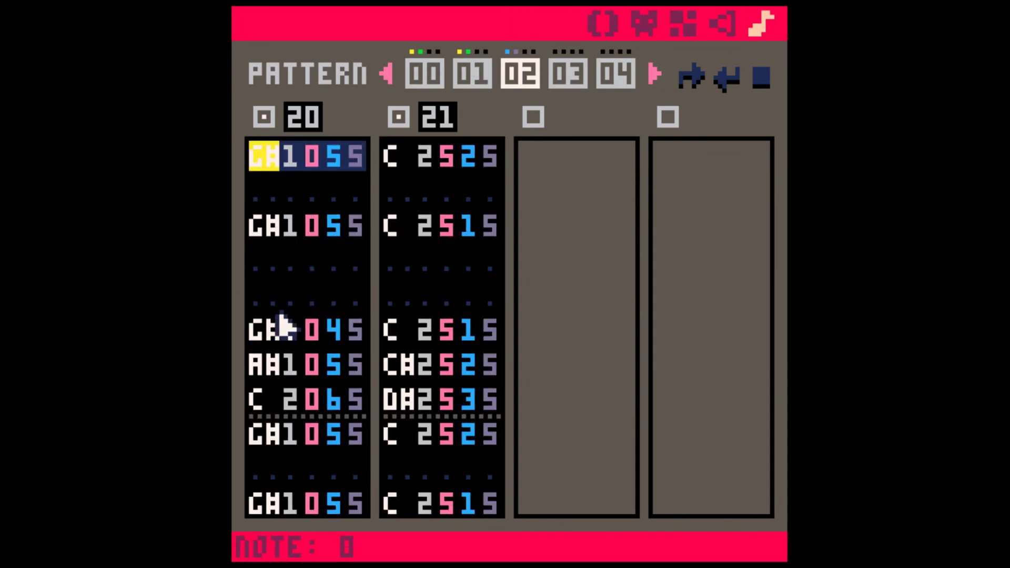
pyautogui.click(282, 392)
pyautogui.write('2')
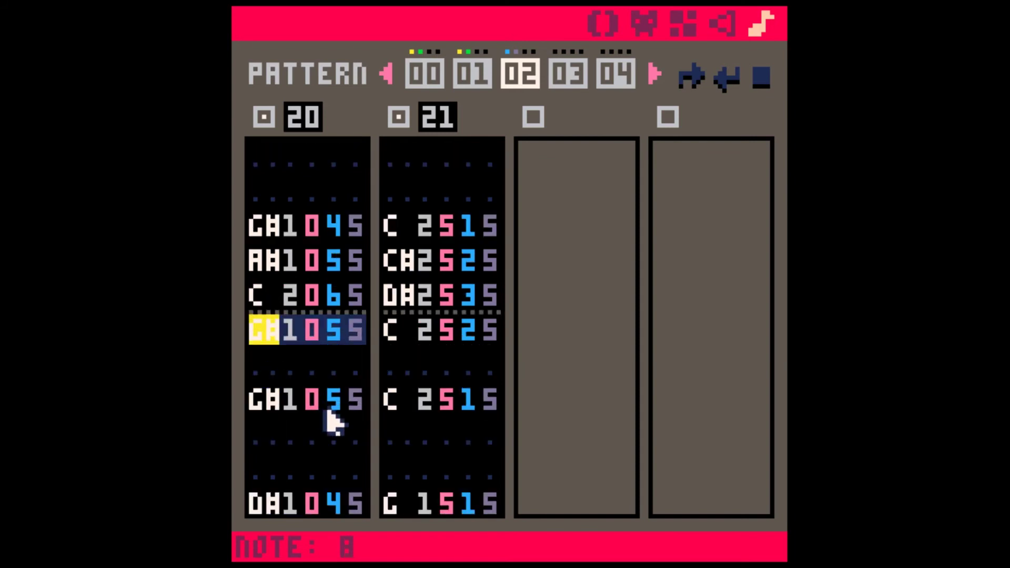
pyautogui.click(402, 219)
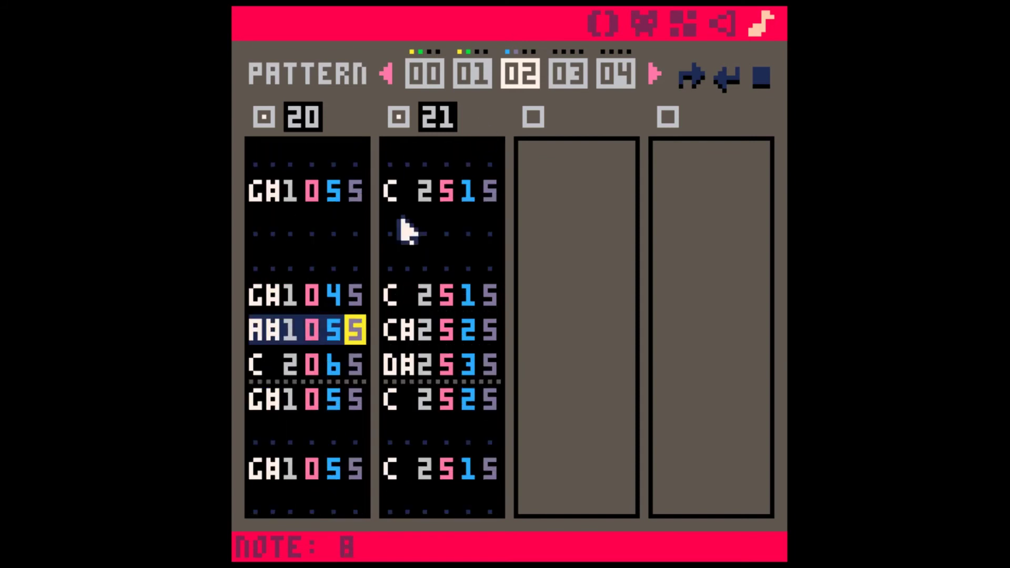
# Transpose notes 8 to 31 of sound effect 20 down by 2 semitones and play the sound effect.
pyautogui.click(735, 24)
pyautogui.click(400, 202)
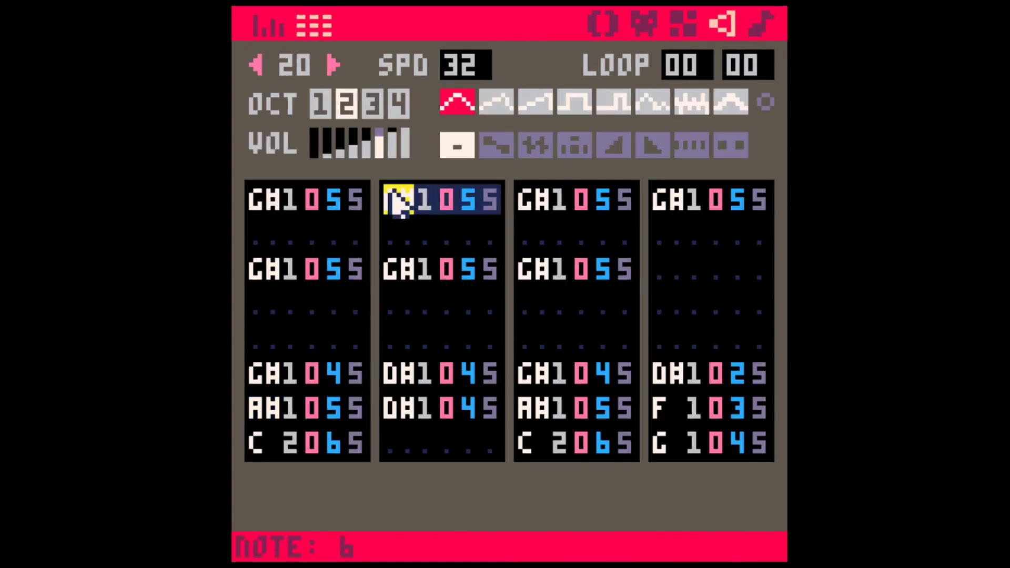
pyautogui.keyDown('shift'); pyautogui.click(768, 451); pyautogui.keyUp('shift')
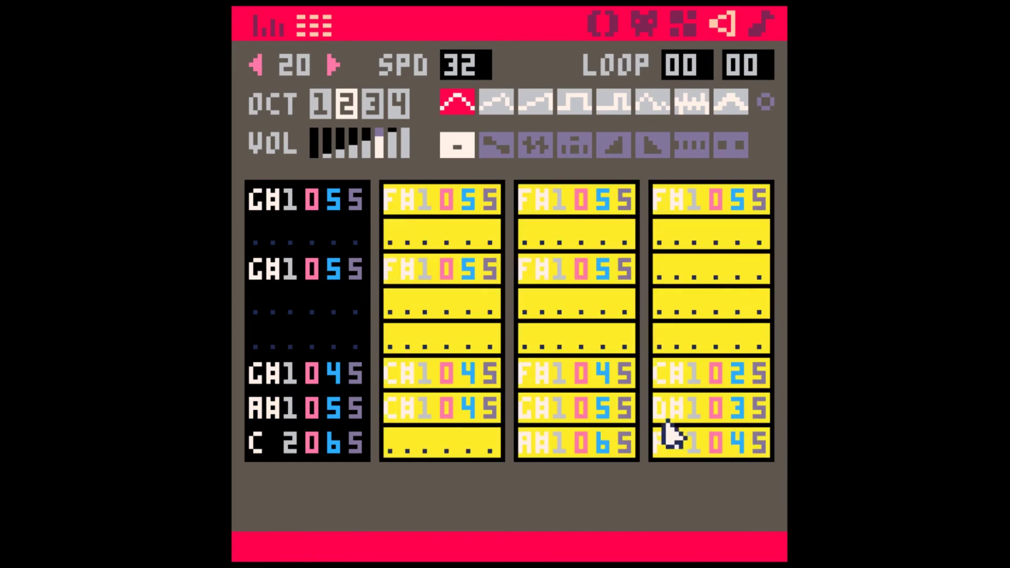
pyautogui.click(305, 268)
pyautogui.press('space')
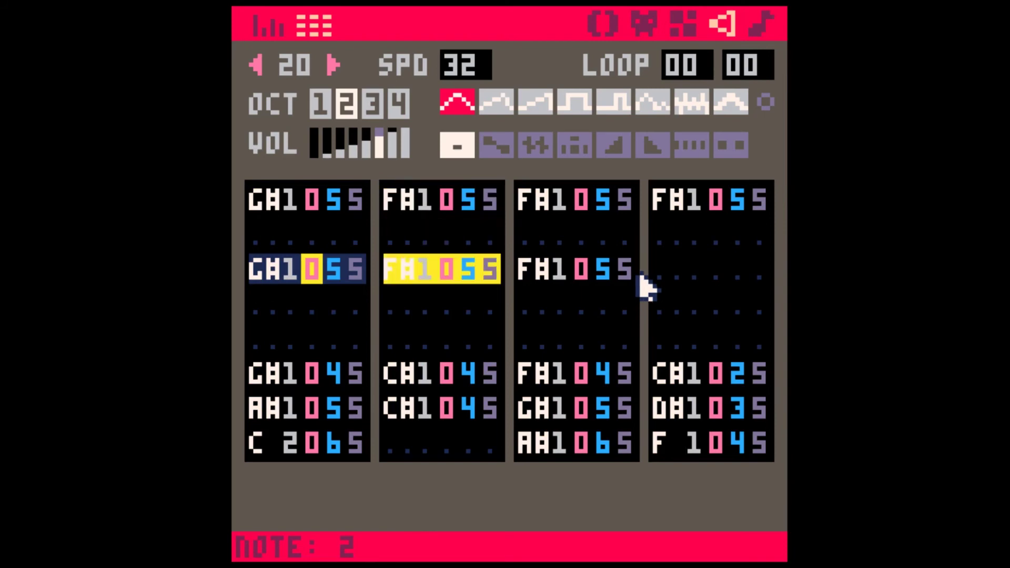
# Transpose notes 16 to 31 of sound effect 20 down by 2 semitones, and notes 24 to 31 down by another 2.
pyautogui.click(534, 202)
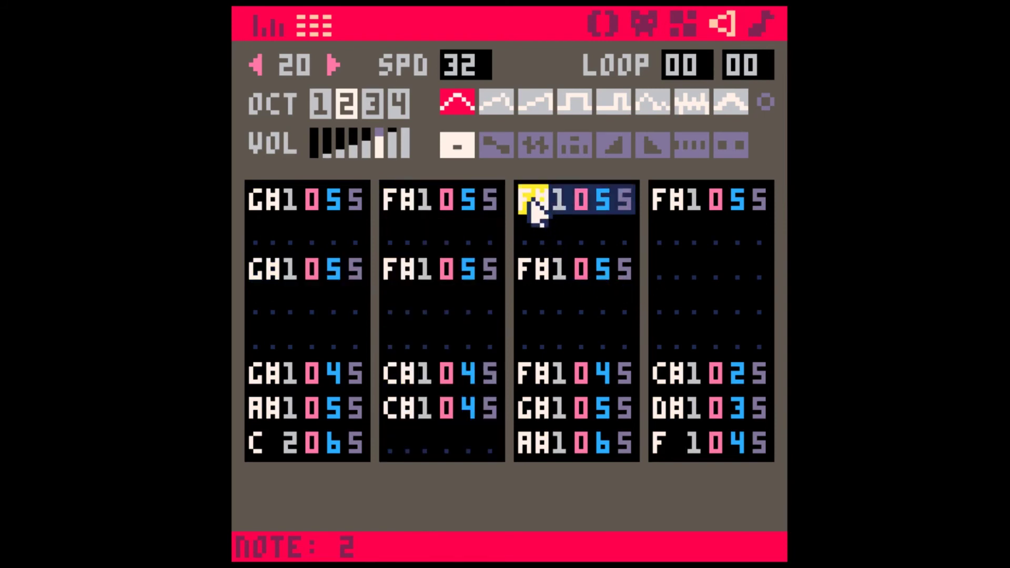
pyautogui.keyDown('shift'); pyautogui.click(763, 447); pyautogui.keyUp('shift')
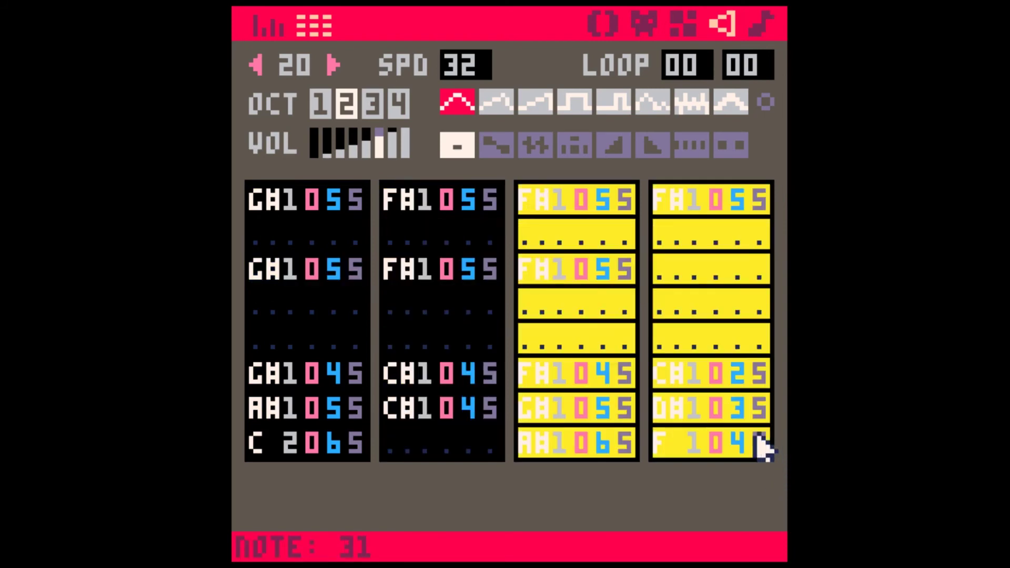
pyautogui.scroll(-2, 756, 433)
pyautogui.click(679, 211)
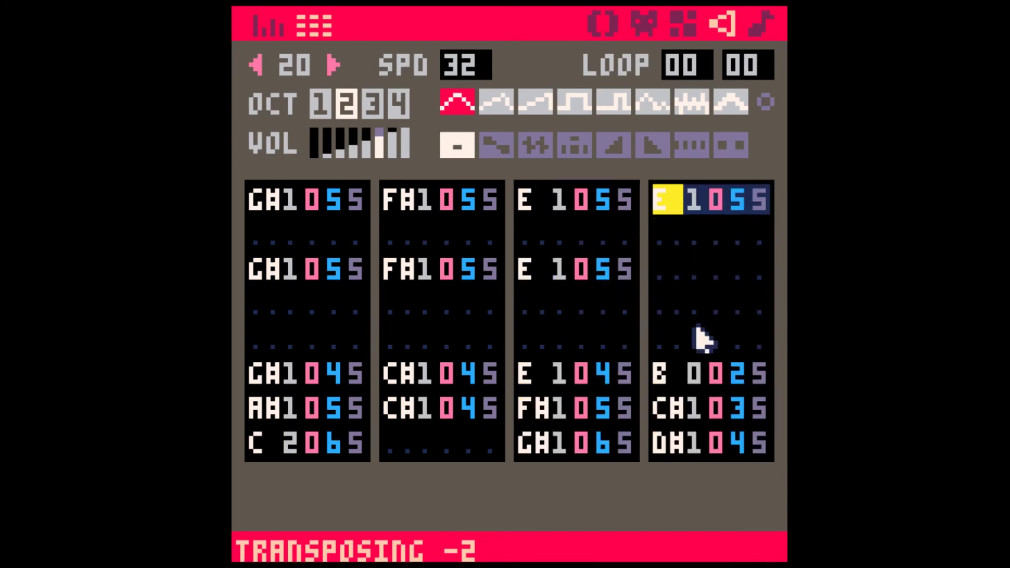
pyautogui.keyDown('shift'); pyautogui.click(748, 444); pyautogui.keyUp('shift')
pyautogui.scroll(-2, 741, 426)
pyautogui.click(725, 338)
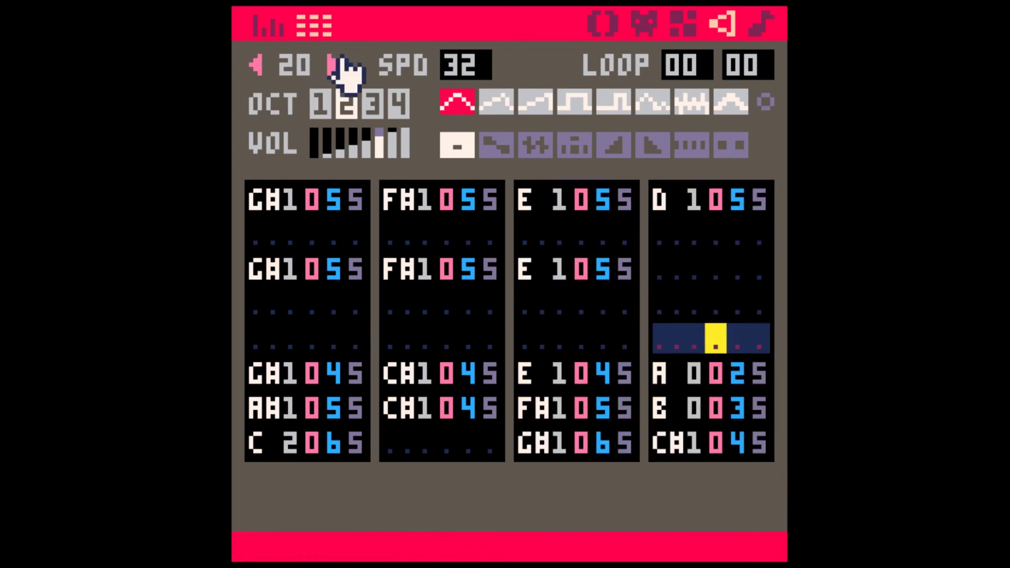
# Transpose notes 8 to 31 of sound effect 21 down by 2 semitones.
pyautogui.click(333, 64)
pyautogui.click(263, 200)
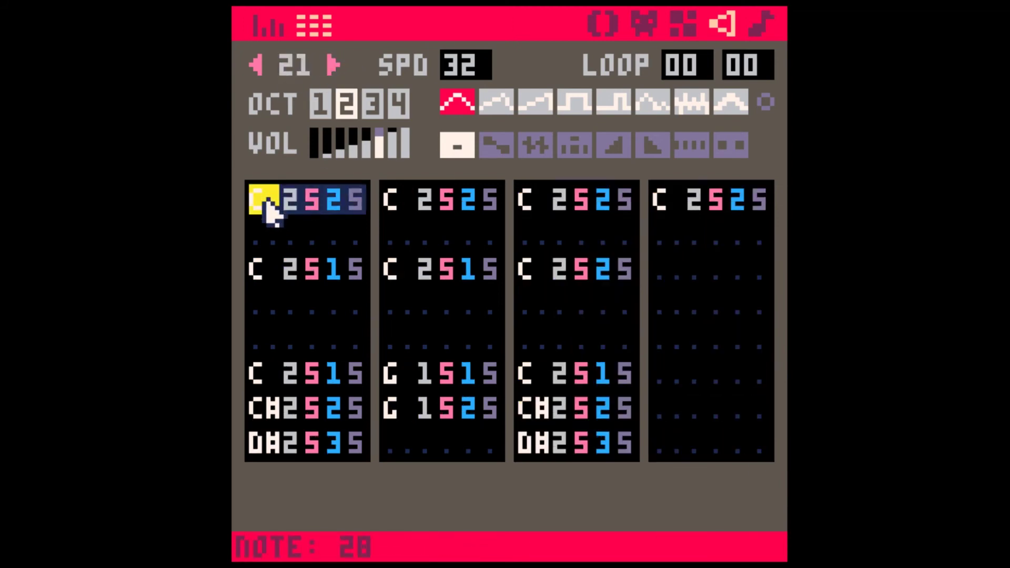
pyautogui.click(463, 213)
pyautogui.keyDown('shift'); pyautogui.click(760, 443); pyautogui.keyUp('shift')
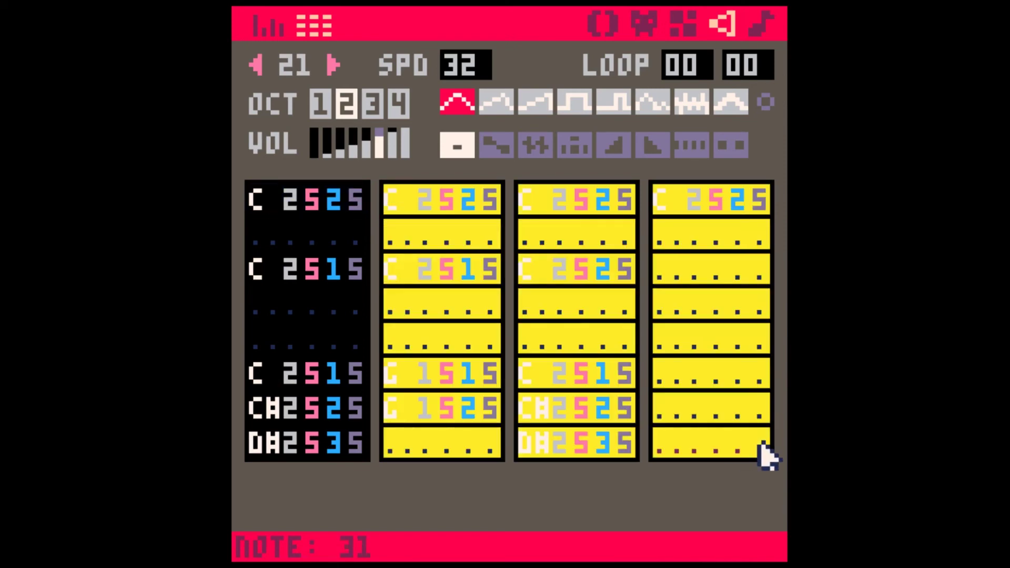
pyautogui.press('-')
pyautogui.press('-')
# Transpose notes 16 to 31 of sound effect 21 down by 2 semitones, and notes 24 to 31 down by another 2.
pyautogui.click(525, 198)
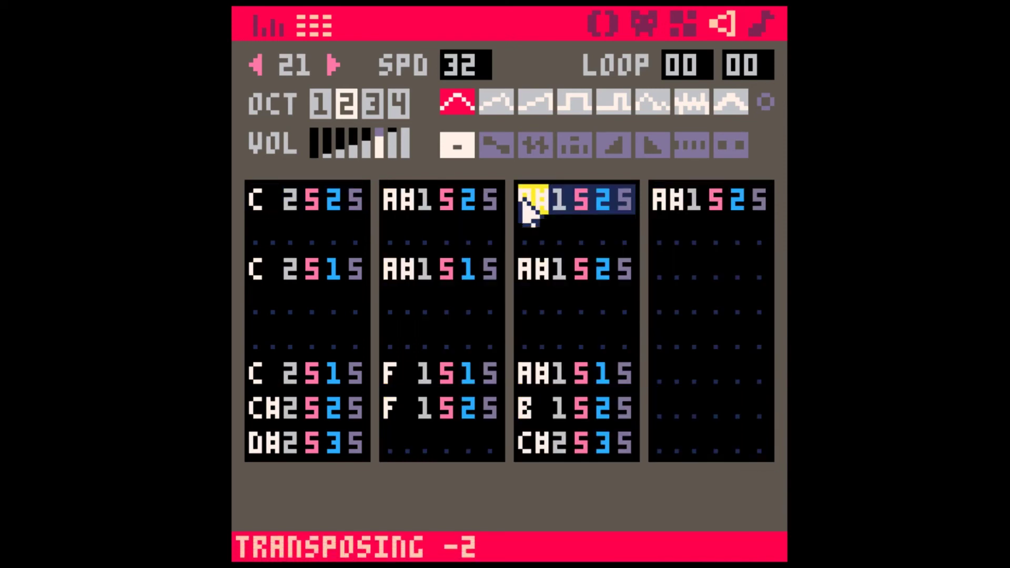
pyautogui.keyDown('shift'); pyautogui.click(751, 443); pyautogui.keyUp('shift')
pyautogui.press('-')
pyautogui.press('-')
pyautogui.click(674, 210)
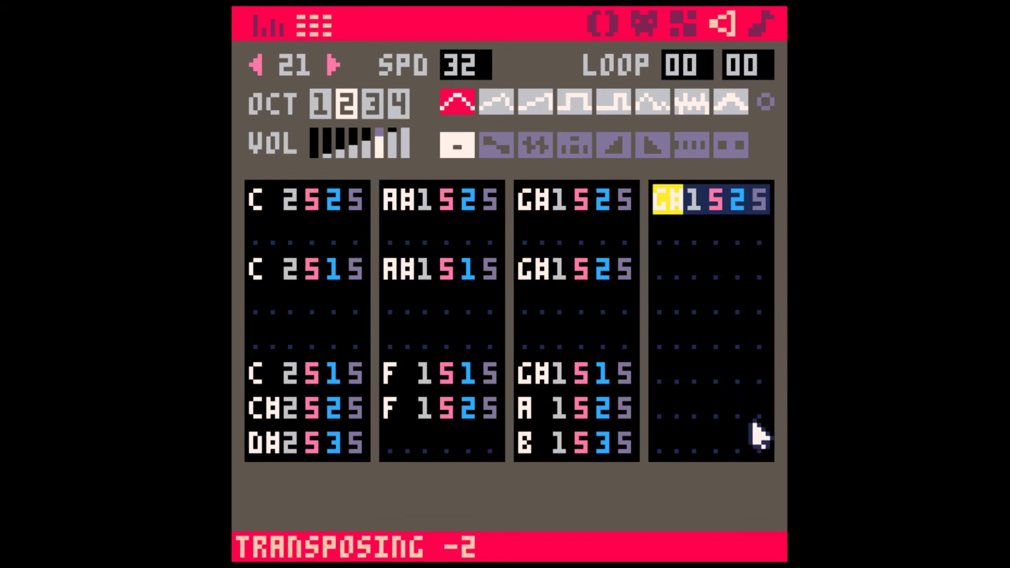
pyautogui.keyDown('shift'); pyautogui.click(759, 435); pyautogui.keyUp('shift')
# Play the music from pattern 01 through pattern 02.
pyautogui.click(763, 24)
pyautogui.click(474, 74)
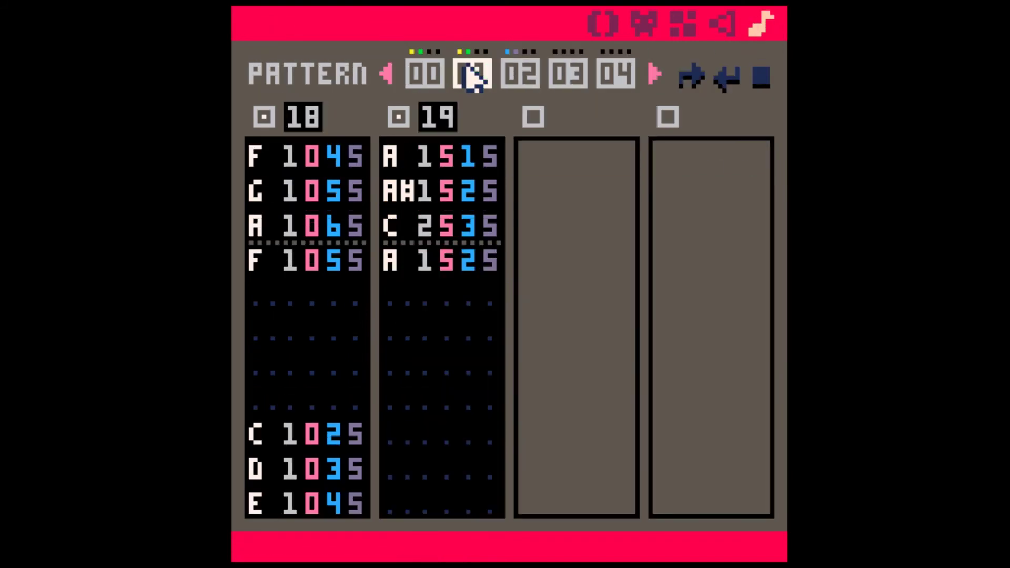
pyautogui.press('space')
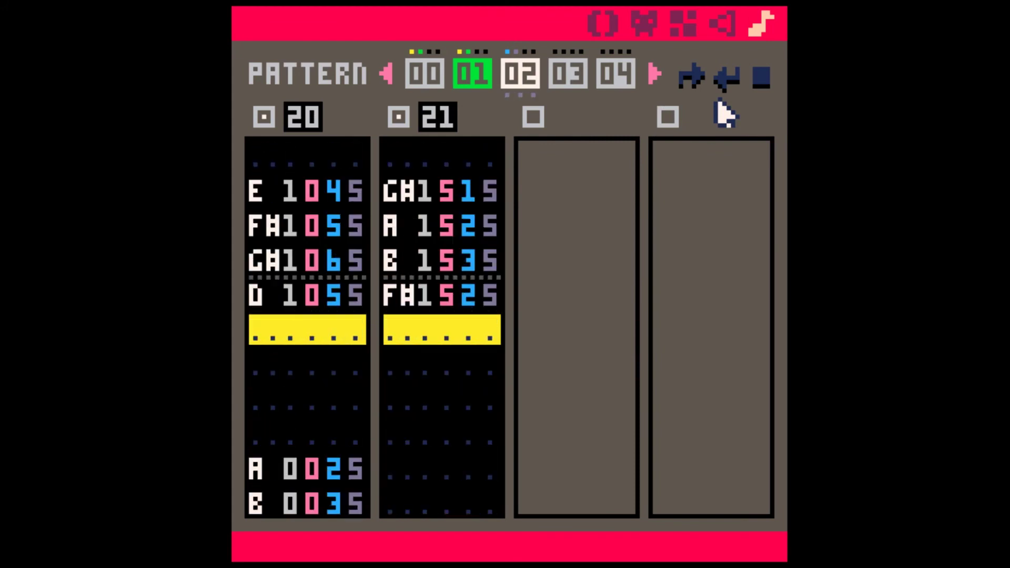
# Duplicate pattern 02 as pattern 03.
pyautogui.click(518, 68)
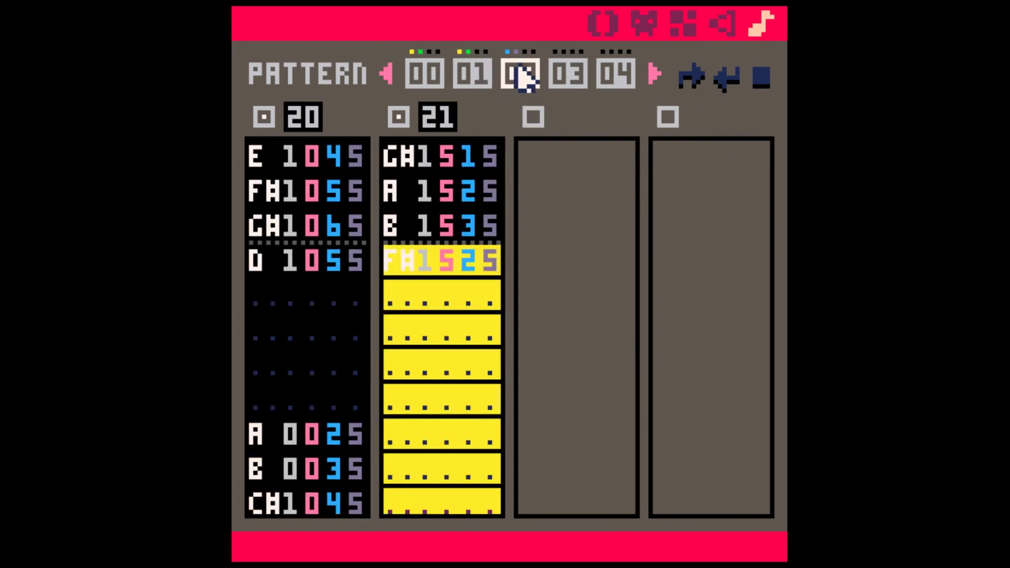
pyautogui.click(568, 72)
pyautogui.hotkey('ctrl', 'v')
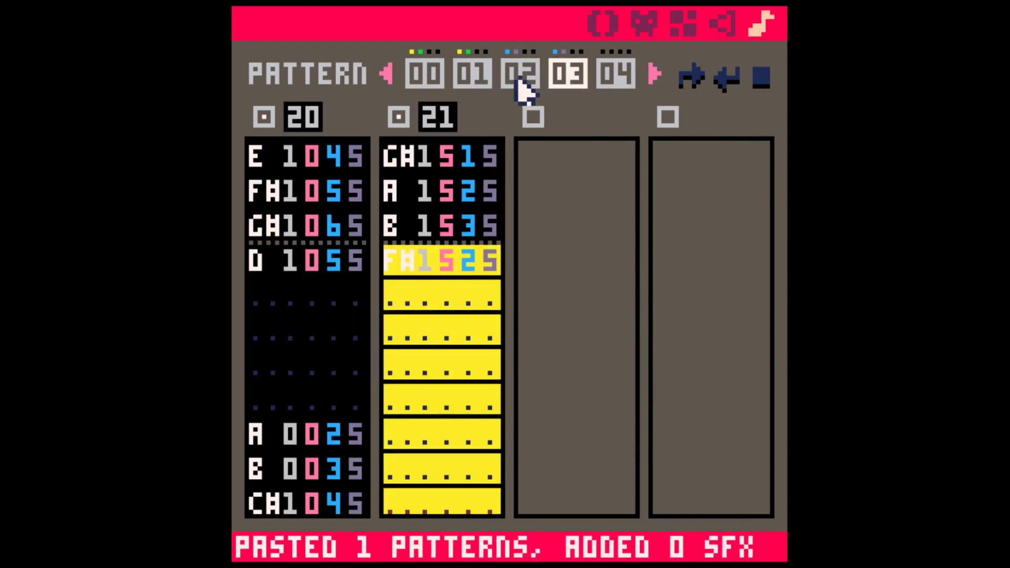
pyautogui.click(403, 174)
pyautogui.scroll(5, 399, 169)
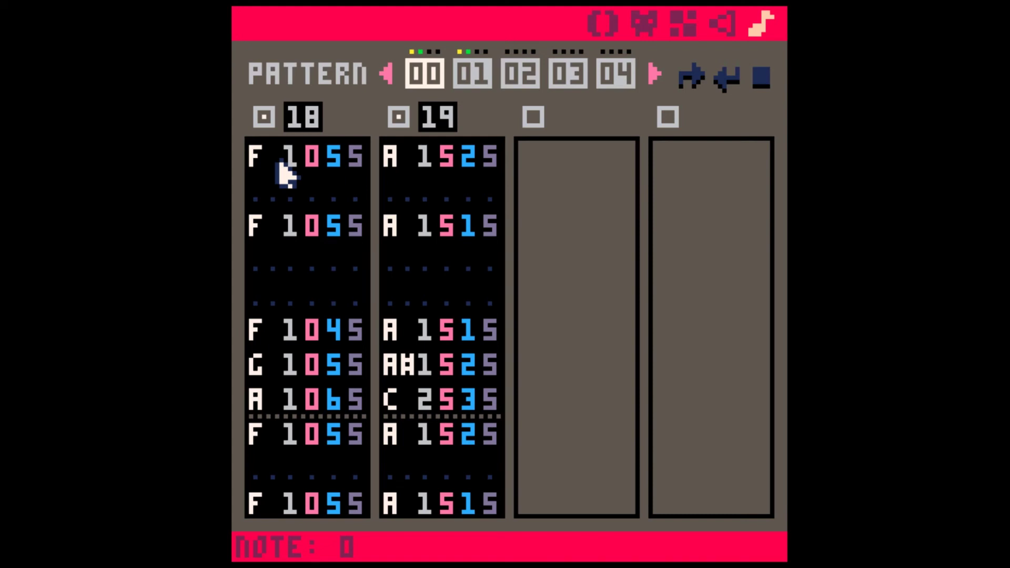
pyautogui.moveTo(258, 155); pyautogui.dragTo(347, 386)
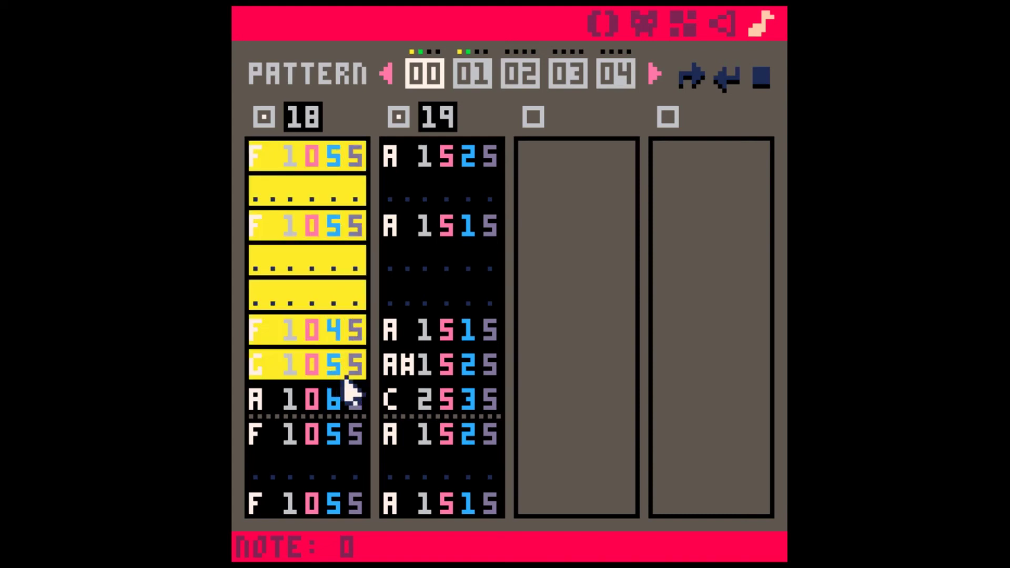
pyautogui.click(347, 379)
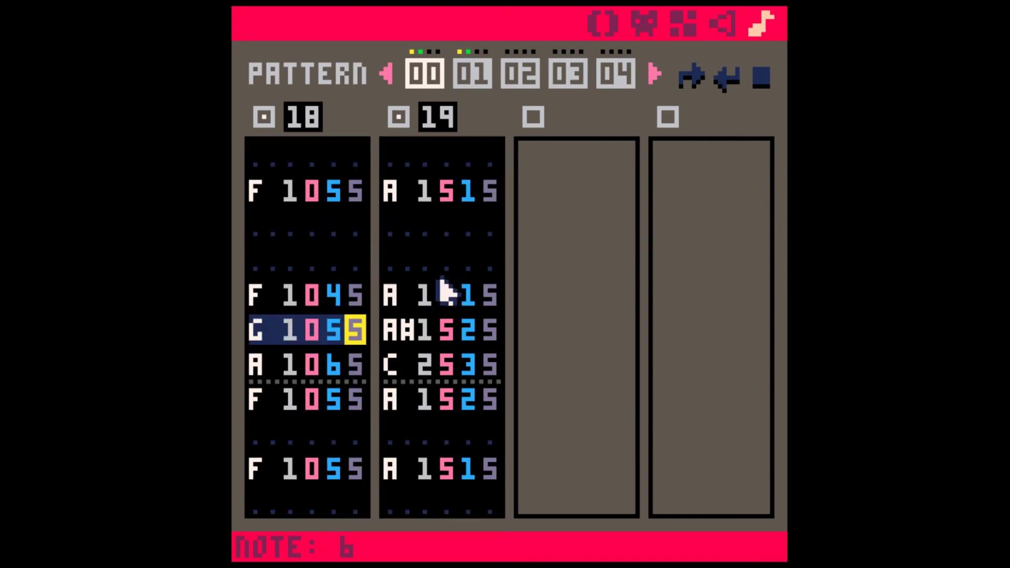
pyautogui.press('Home')
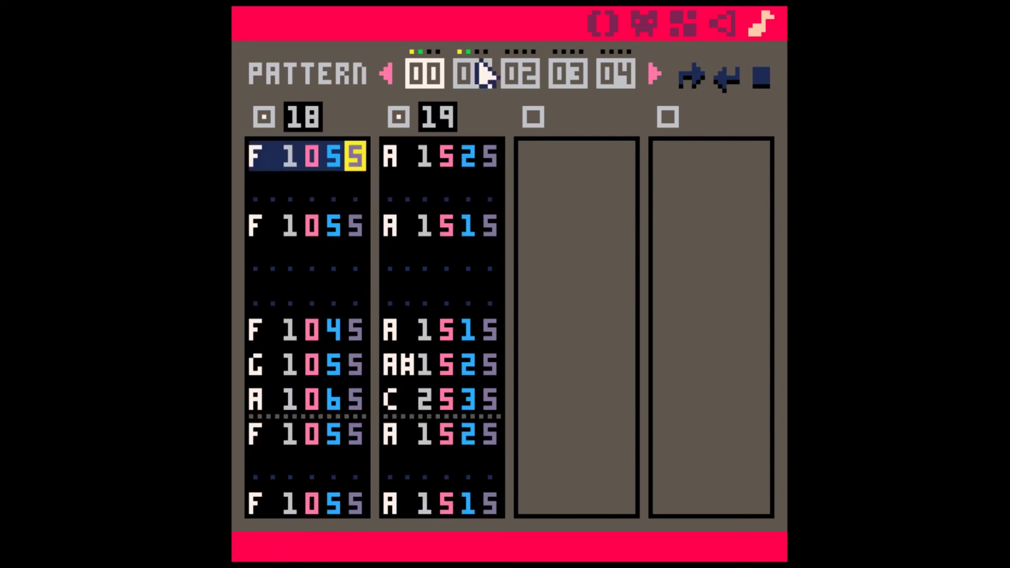
# Copy all 32 notes of sound effect 18 into sound effect 20 on the first channel of pattern 02.
pyautogui.hotkey('ctrl', 'c')
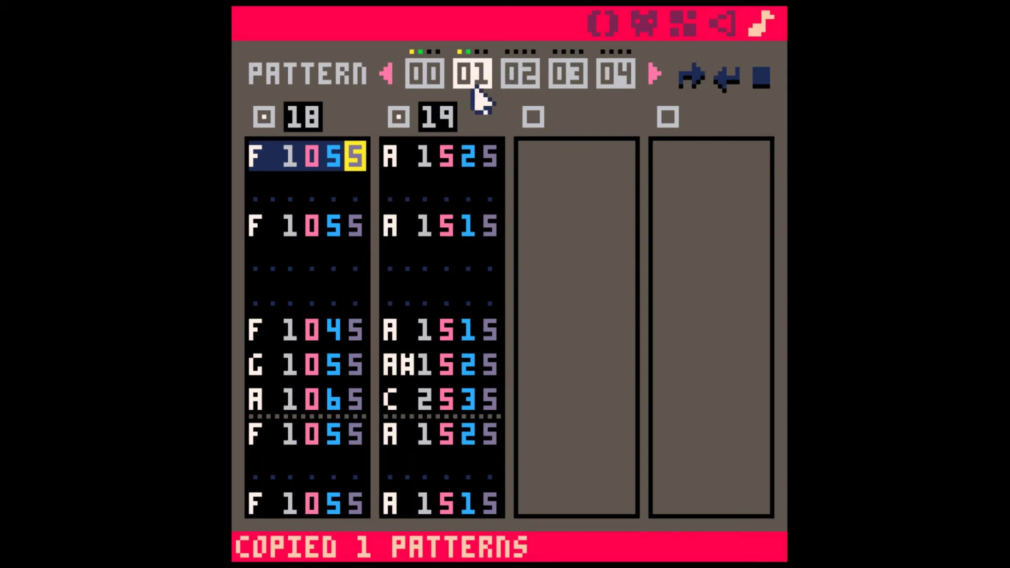
pyautogui.moveTo(282, 160); pyautogui.dragTo(367, 518)
pyautogui.hotkey('ctrl', 'c')
pyautogui.click(523, 73)
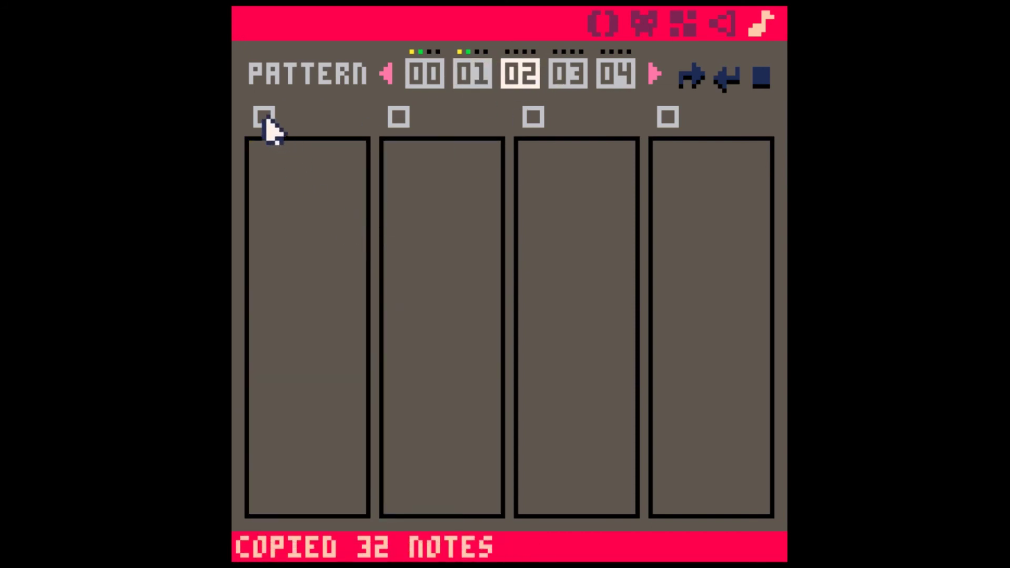
pyautogui.click(267, 118)
pyautogui.click(308, 121)
pyautogui.scroll(6, 280, 178)
pyautogui.click(259, 152)
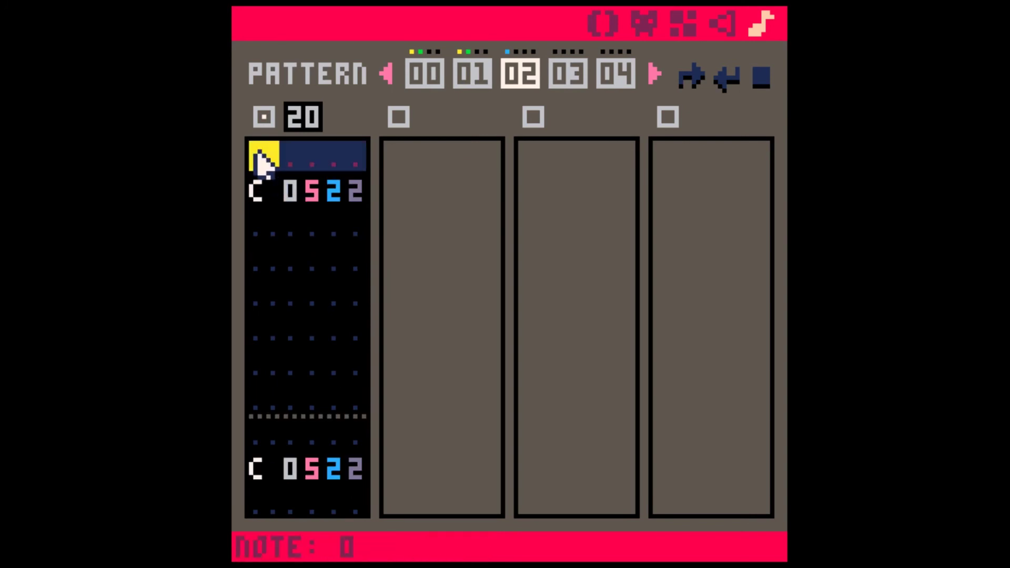
pyautogui.hotkey('ctrl', 'v')
# Copy the notes of sound effect 19 from pattern 01 into sound effect 21 on the second channel of pattern 02.
pyautogui.click(463, 80)
pyautogui.moveTo(410, 166); pyautogui.dragTo(497, 510)
pyautogui.hotkey('ctrl', 'c')
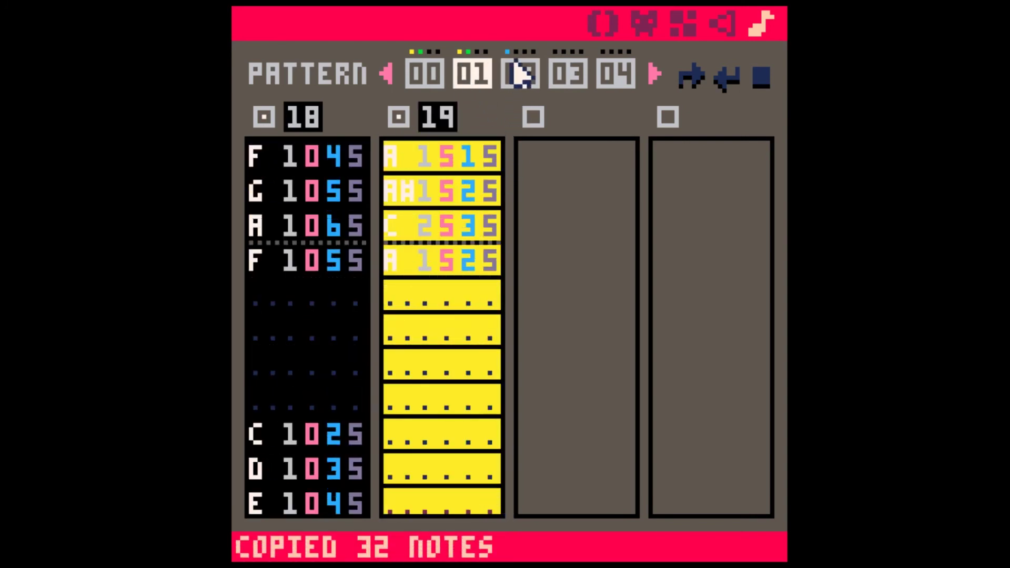
pyautogui.click(516, 71)
pyautogui.click(405, 120)
pyautogui.click(401, 158)
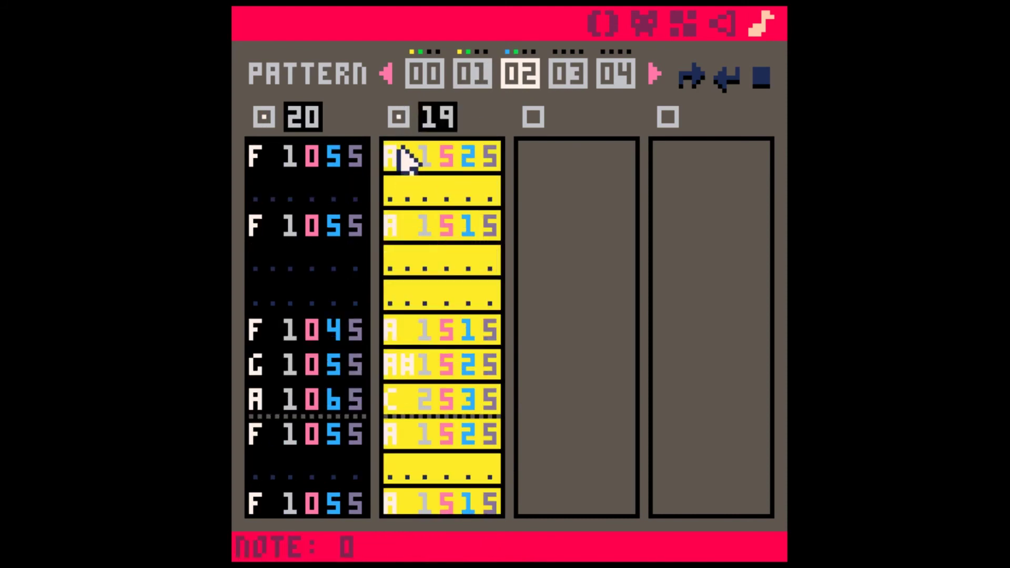
pyautogui.hotkey('ctrl', 'v')
pyautogui.moveTo(434, 141); pyautogui.dragTo(433, 131)
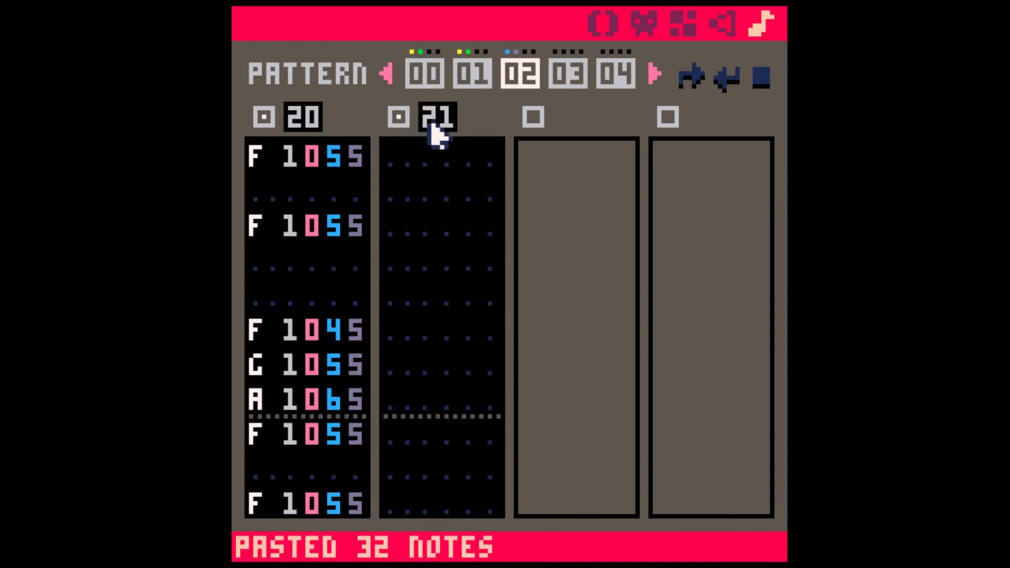
pyautogui.click(402, 161)
pyautogui.hotkey('ctrl', 'v')
# Play pattern 02 briefly, and play sound effect 21 in the sound effect editor.
pyautogui.press('space')
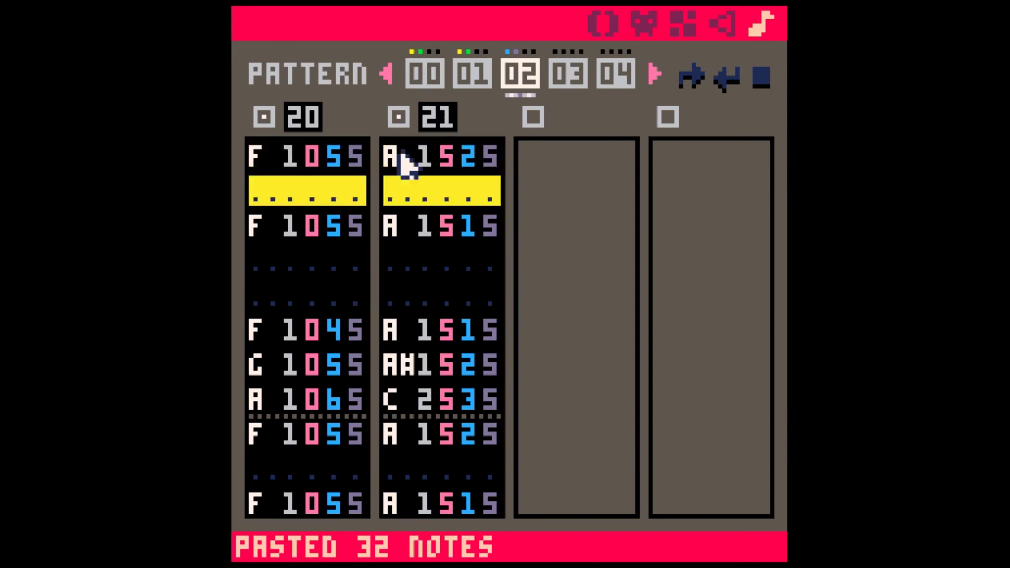
pyautogui.press('space')
pyautogui.click(271, 158)
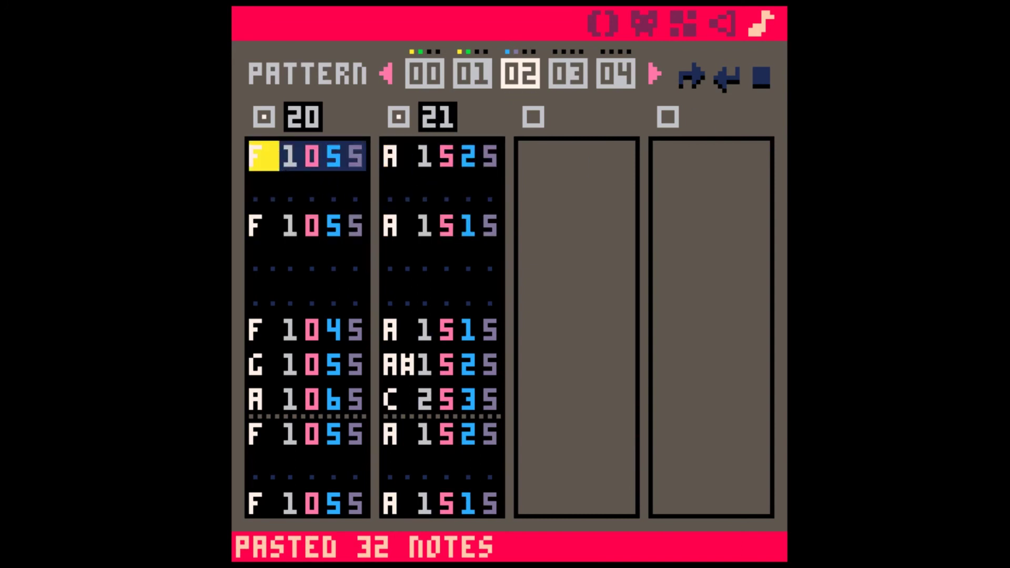
pyautogui.click(386, 156)
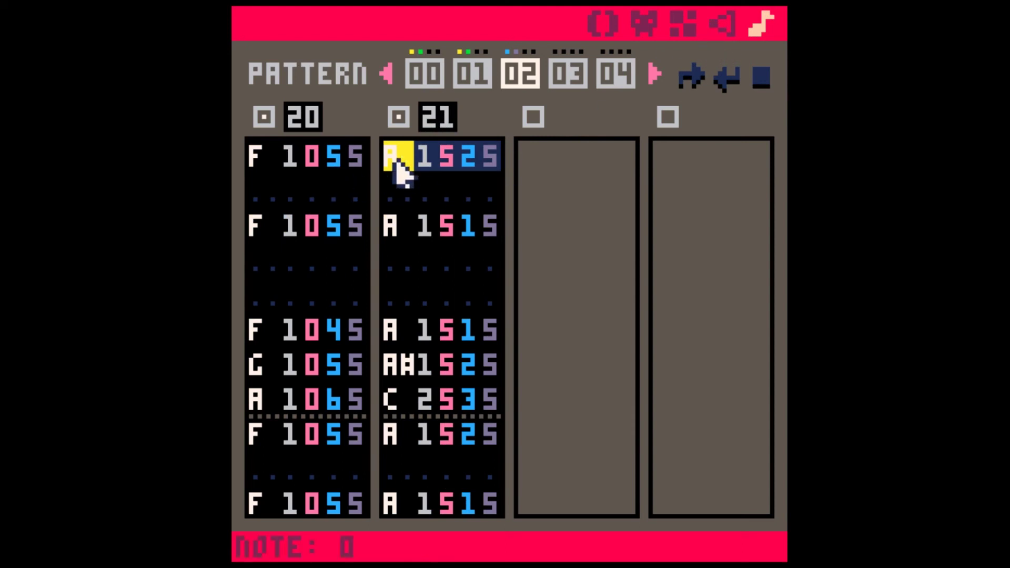
pyautogui.click(730, 26)
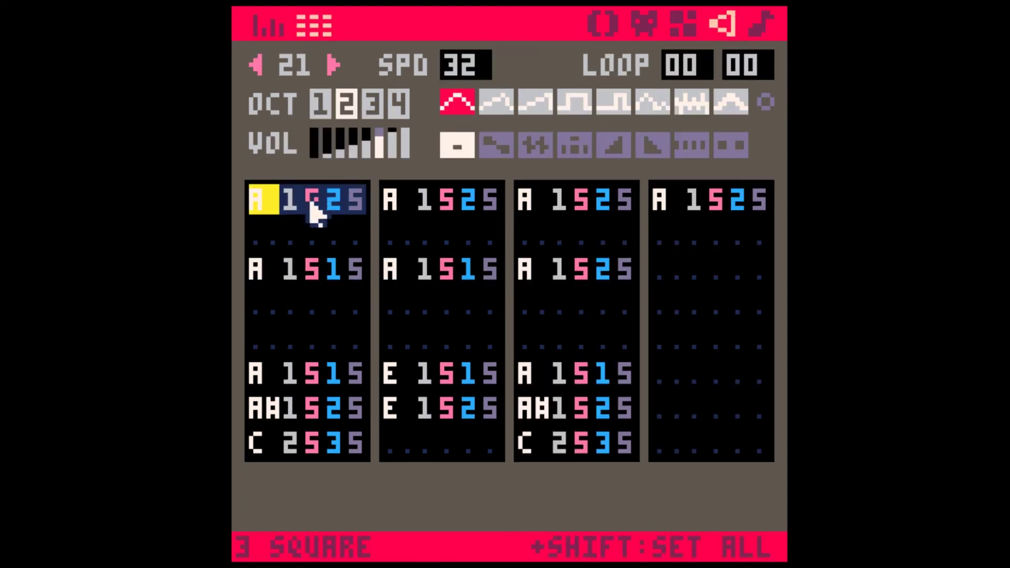
pyautogui.press('space')
pyautogui.press('space')
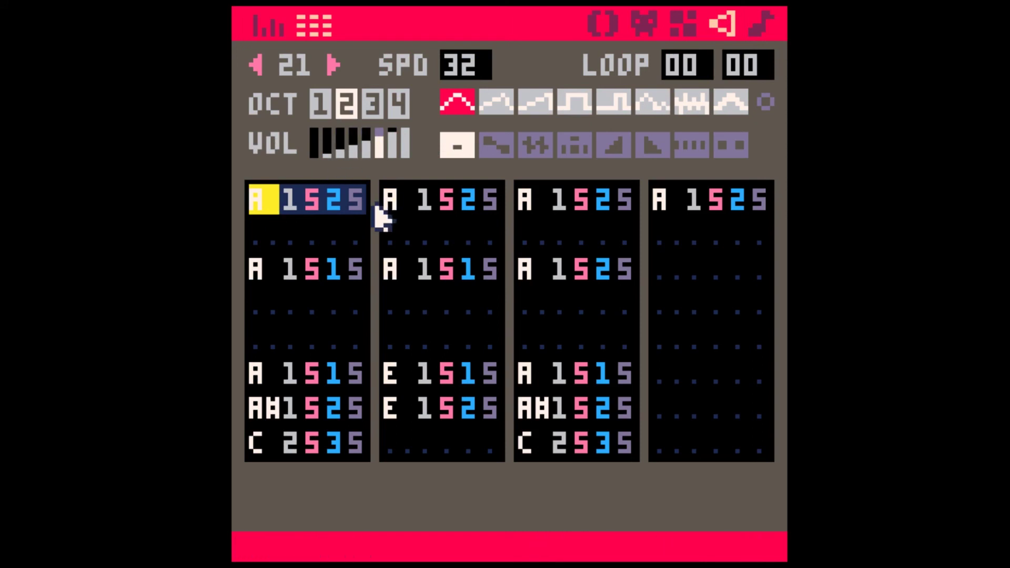
# Change the pitches in sound effect 21 to D 2 for notes 0, 2 and 5, E 2 for note 6 and F 2 for note 7.
pyautogui.press('x')
pyautogui.press('Down')
pyautogui.press('x')
pyautogui.press('Down')
pyautogui.press('Down')
pyautogui.press('x')
pyautogui.press('c')
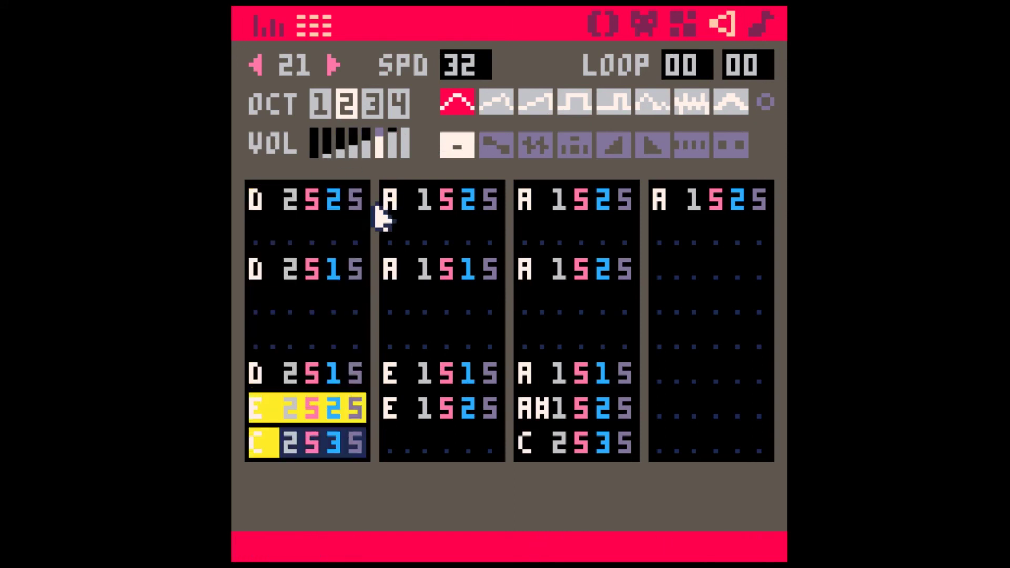
pyautogui.press('v')
# Set notes 8, 10, 13 and 14 of sound effect 21 to C 2.
pyautogui.press('z')
pyautogui.press('Down')
pyautogui.press('z')
pyautogui.press('Down')
pyautogui.press('Down')
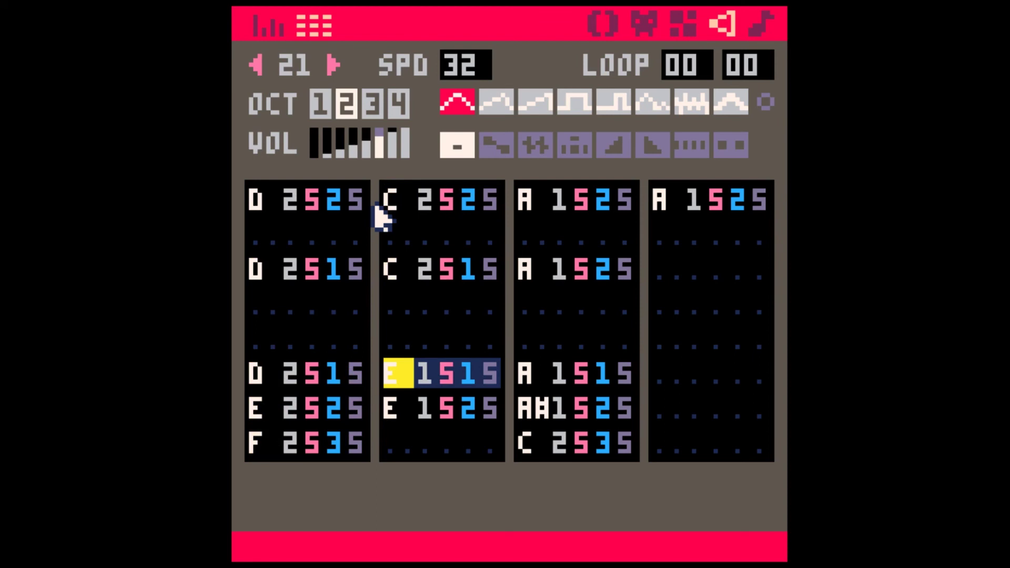
pyautogui.press('z')
pyautogui.press('z')
# Set notes 16 and 18 of sound effect 21 to A# 1, and notes 21 to 23 to D 2, C 2 and A# 1.
pyautogui.press('Down')
pyautogui.press('j')
pyautogui.press('Down')
pyautogui.press('j')
pyautogui.press('Down')
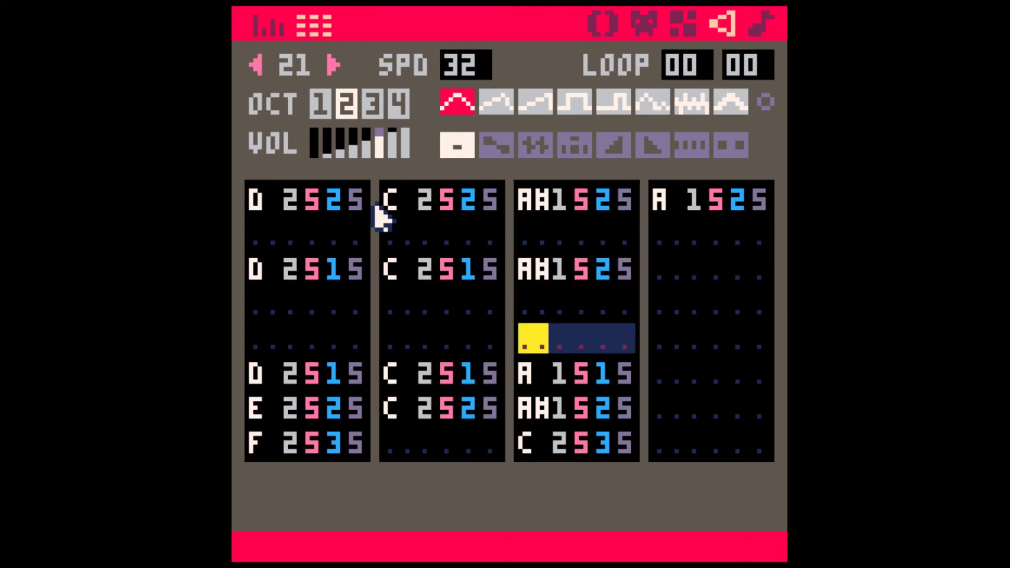
pyautogui.press('Down')
pyautogui.press('x')
pyautogui.press('z')
pyautogui.press('j')
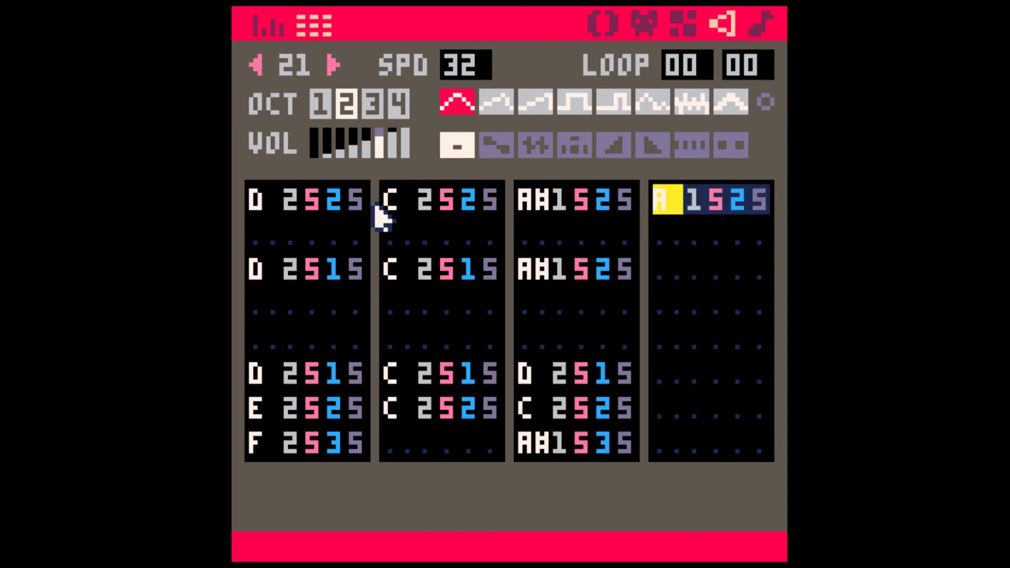
# Enter a rising line of A 1, A# 1, B 1 and C 2 on notes 24, 26, 28 and 30 of sound effect 21.
pyautogui.press('n')
pyautogui.press('Down')
pyautogui.press('j')
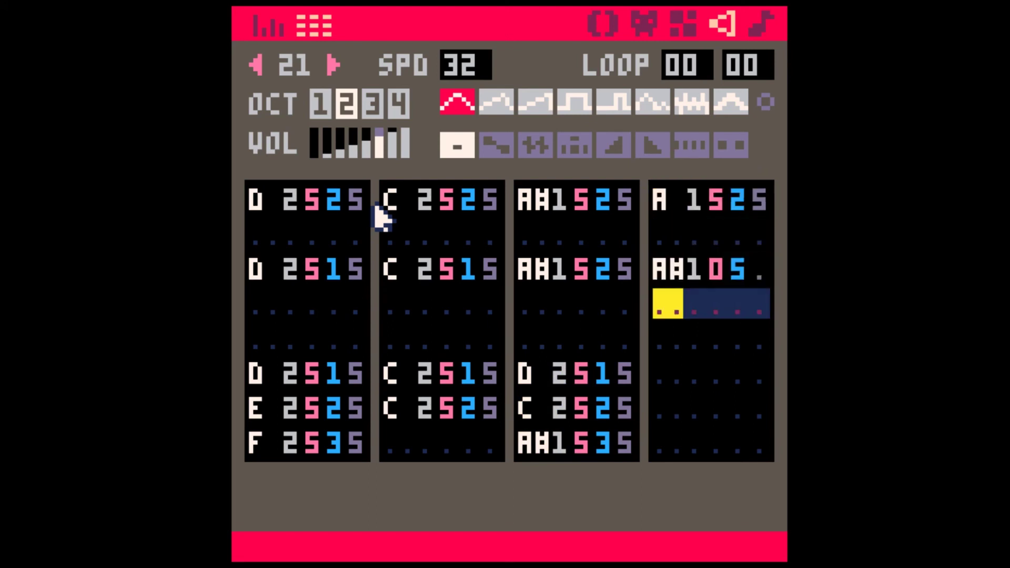
pyautogui.press('Down')
pyautogui.press('m')
pyautogui.press('Down')
pyautogui.press('q')
# Set the instrument of notes 26, 28 and 30 in sound effect 21 to 5.
pyautogui.press('Up')
pyautogui.press('Up')
pyautogui.press('Up')
pyautogui.press('Right')
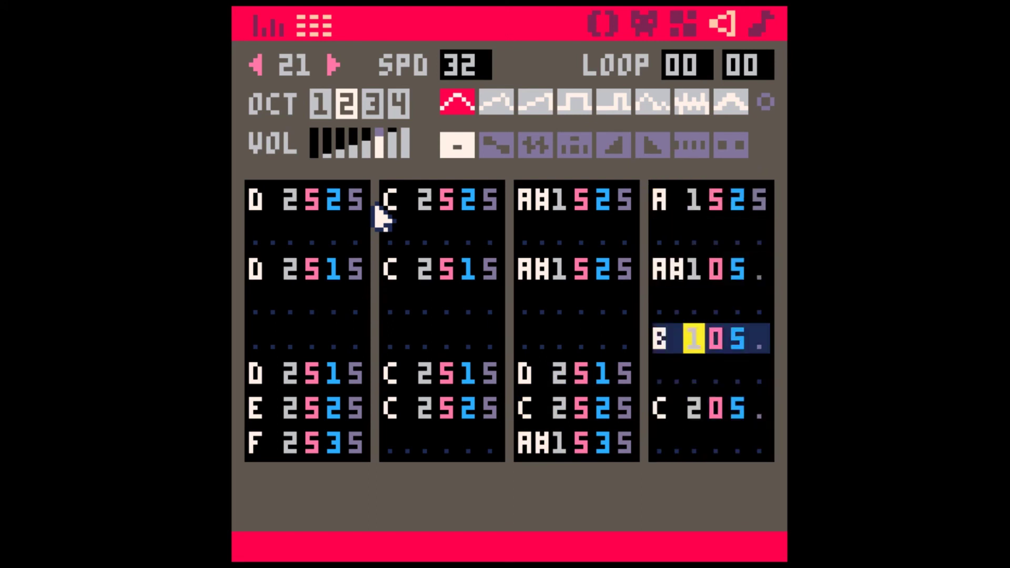
pyautogui.press('Up')
pyautogui.press('Up')
pyautogui.press('Right')
pyautogui.press('5')
pyautogui.press('Down')
pyautogui.press('Down')
pyautogui.press('5')
pyautogui.press('Down')
pyautogui.press('Down')
pyautogui.press('5')
# Set the volume of notes 26, 28 and 30 in sound effect 21 to 2.
pyautogui.press('Up')
pyautogui.press('Up')
pyautogui.press('Right')
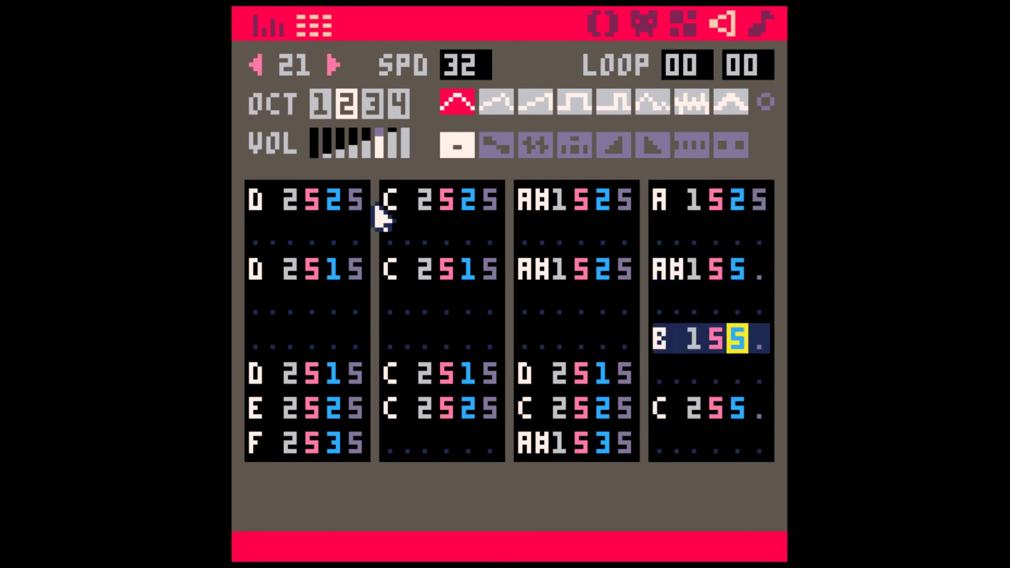
pyautogui.press('Up')
pyautogui.press('Up')
pyautogui.press('1')
pyautogui.press('Down')
pyautogui.press('Down')
pyautogui.press('1')
pyautogui.press('Down')
pyautogui.press('Up')
pyautogui.press('Up')
pyautogui.press('Up')
pyautogui.press('Up')
pyautogui.press('2')
pyautogui.press('Down')
pyautogui.press('2')
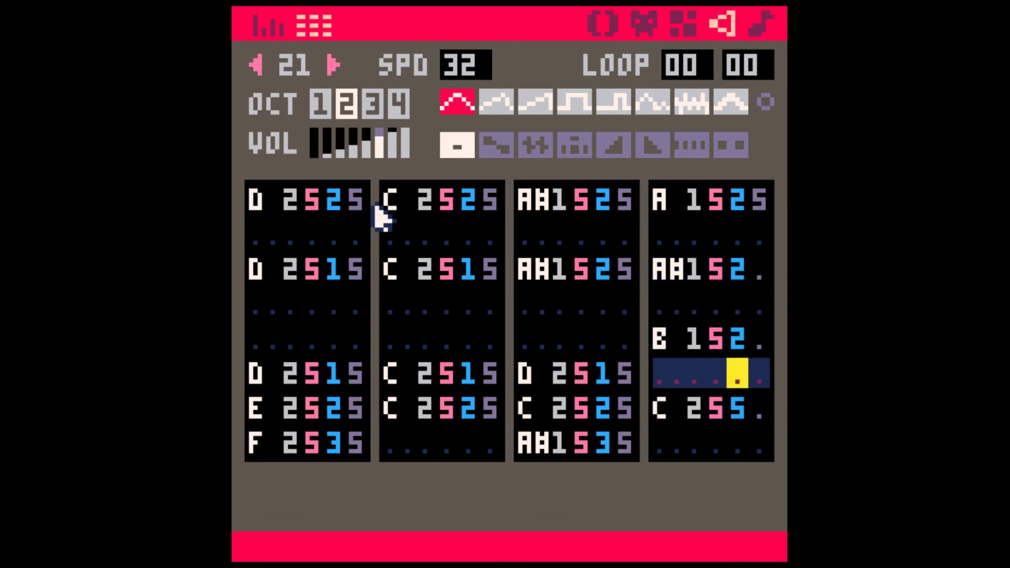
pyautogui.press('Down')
pyautogui.press('2')
# Apply effect 5 to notes 26, 28 and 30 of sound effect 21.
pyautogui.press('Up')
pyautogui.press('Right')
pyautogui.press('Up')
pyautogui.press('Up')
pyautogui.press('Up')
pyautogui.press('5')
pyautogui.press('Down')
pyautogui.press('Down')
pyautogui.press('5')
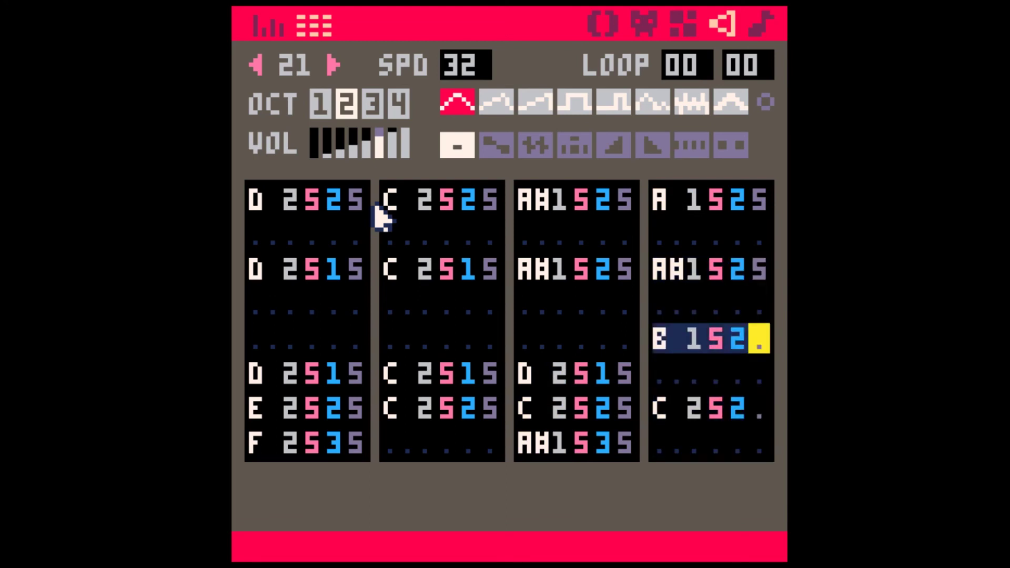
pyautogui.press('Down')
pyautogui.press('Down')
pyautogui.press('5')
pyautogui.hotkey('ctrl', 'Left')
pyautogui.hotkey('ctrl', 'Left')
pyautogui.hotkey('ctrl', 'Left')
pyautogui.press('Up')
pyautogui.press('Up')
pyautogui.press('Up')
pyautogui.press('Left')
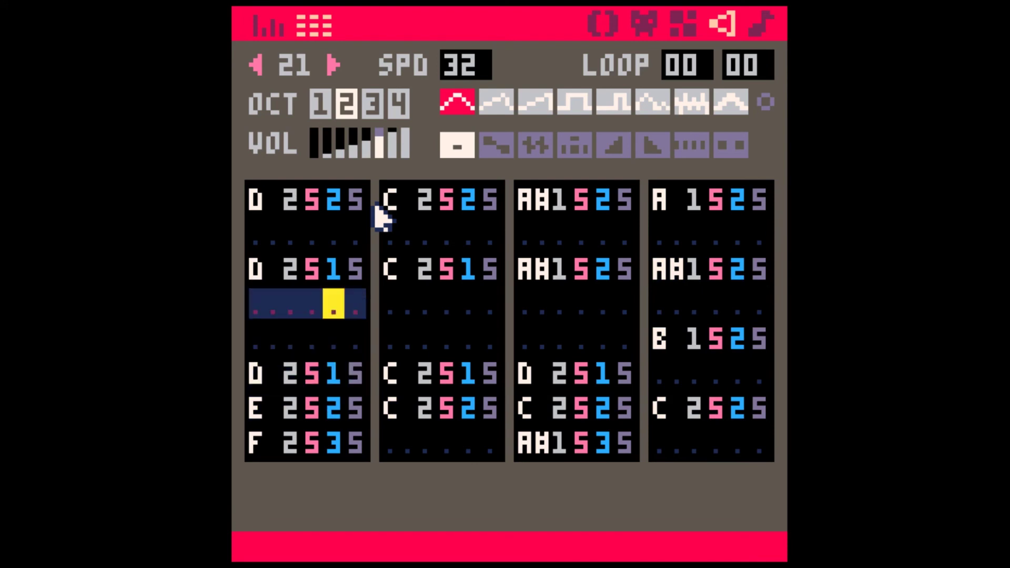
pyautogui.press('Up')
pyautogui.press('Up')
pyautogui.press('Left')
pyautogui.press('Up')
pyautogui.press('Left')
pyautogui.press('Left')
pyautogui.hotkey('shift', 'Right')
pyautogui.hotkey('shift', 'Down')
pyautogui.hotkey('shift', 'Down')
pyautogui.hotkey('shift', 'Down')
pyautogui.hotkey('shift', 'Down')
pyautogui.hotkey('shift', 'Right')
pyautogui.hotkey('shift', 'Right')
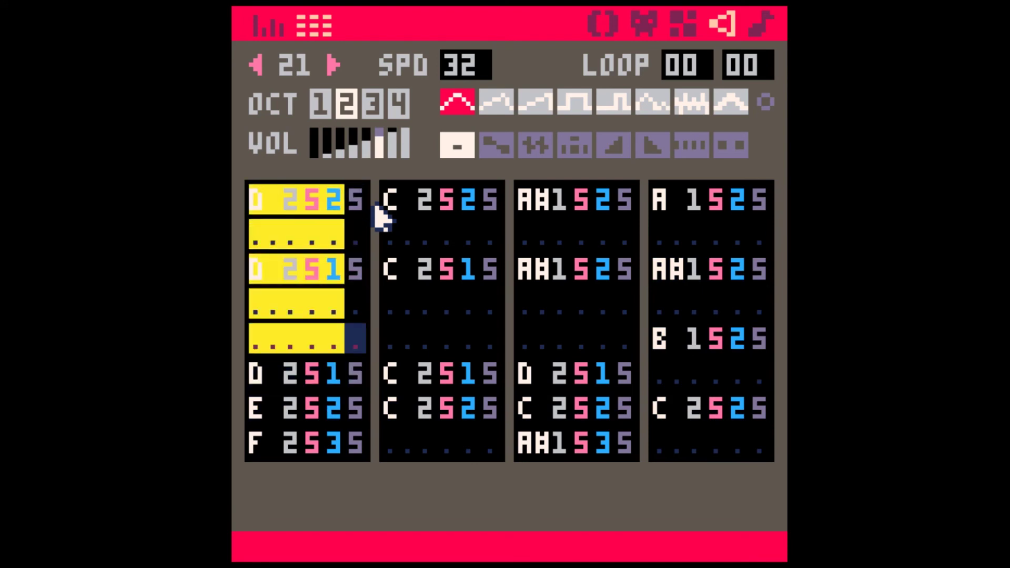
pyautogui.hotkey('shift', 'Down')
pyautogui.hotkey('shift', 'Right')
pyautogui.press('Up')
pyautogui.press('Up')
pyautogui.press('Left')
pyautogui.press('Up')
pyautogui.press('Left')
pyautogui.press('Up')
pyautogui.press('Left')
pyautogui.press('Left')
pyautogui.press('Up')
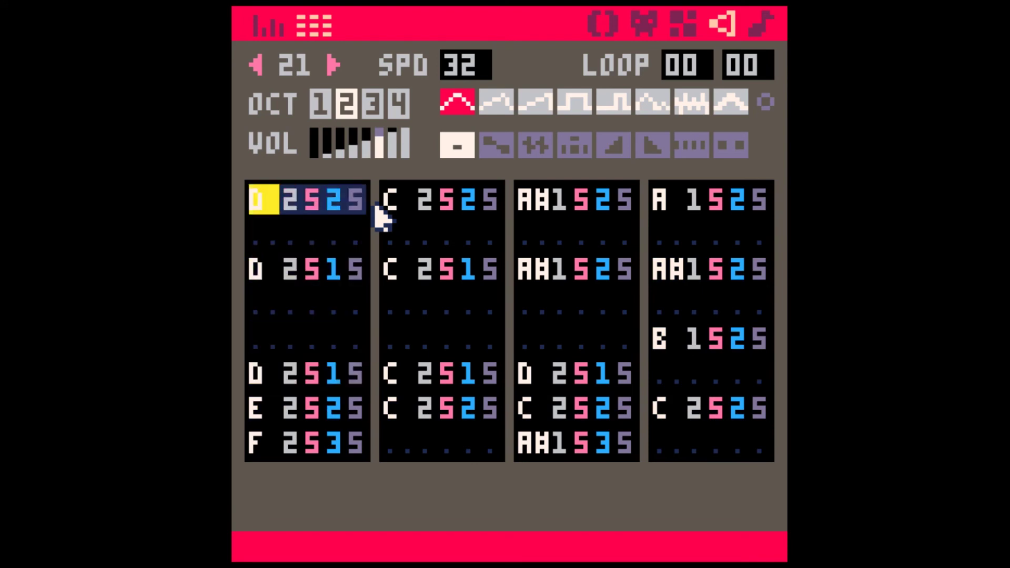
# Examine the notes of sound effect 21 one column at a time.
pyautogui.hotkey('shift', 'Right')
pyautogui.hotkey('shift', 'Right')
pyautogui.hotkey('shift', 'Right')
pyautogui.hotkey('shift', 'Right')
pyautogui.hotkey('shift', 'Down')
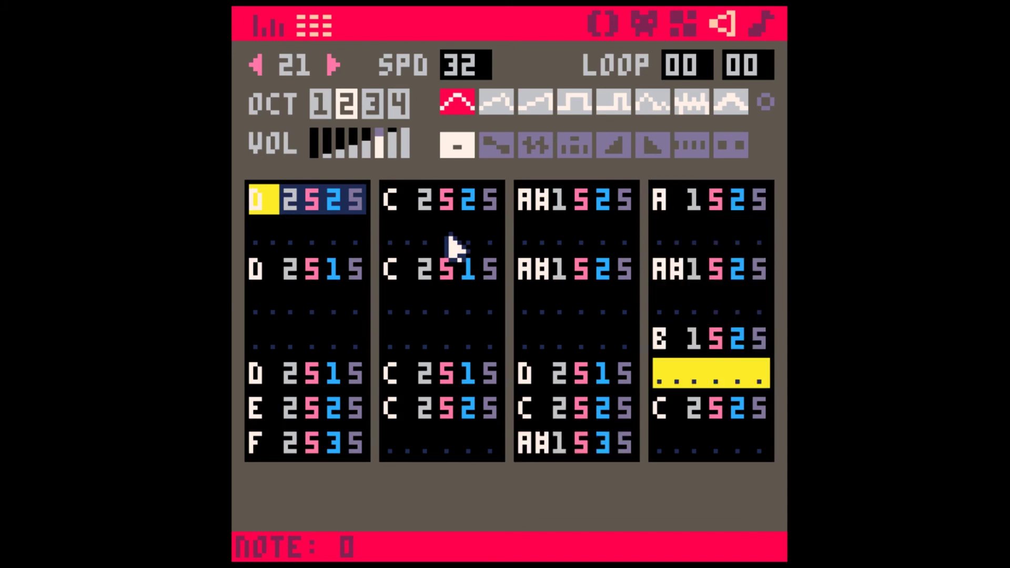
pyautogui.click(285, 205)
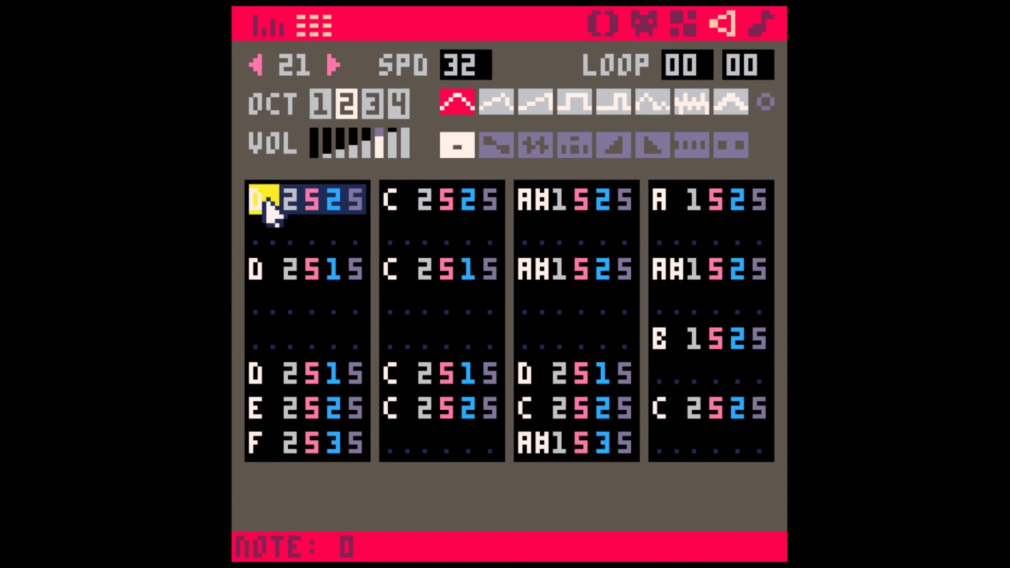
pyautogui.moveTo(266, 201); pyautogui.dragTo(361, 451)
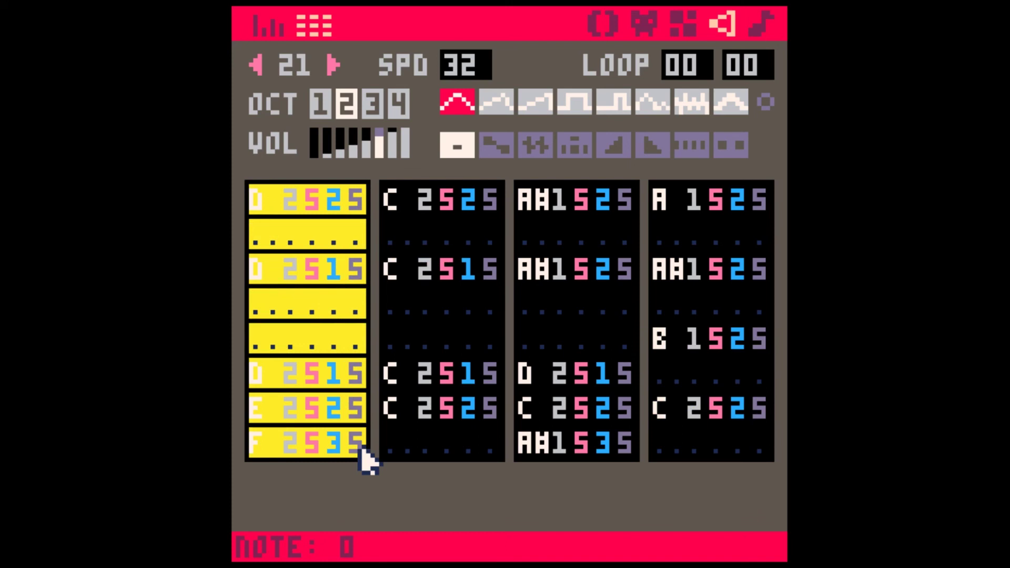
pyautogui.moveTo(390, 207); pyautogui.dragTo(489, 440)
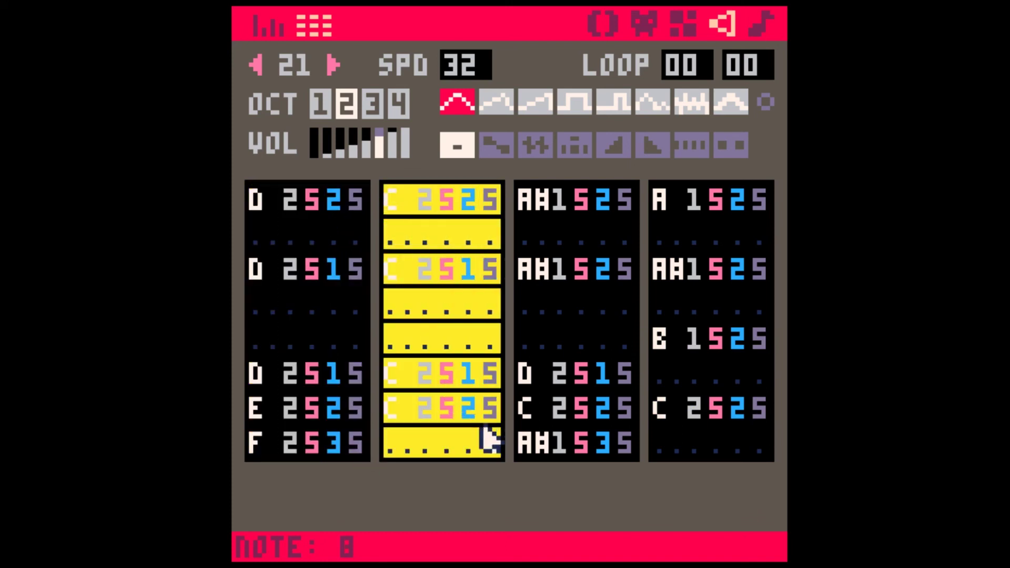
pyautogui.click(490, 440)
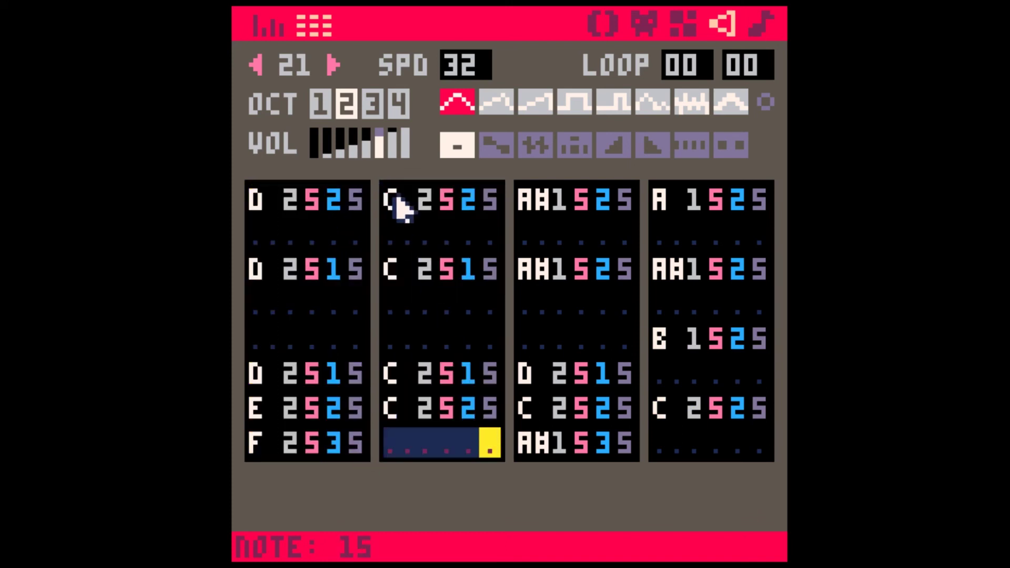
pyautogui.moveTo(518, 215); pyautogui.dragTo(626, 445)
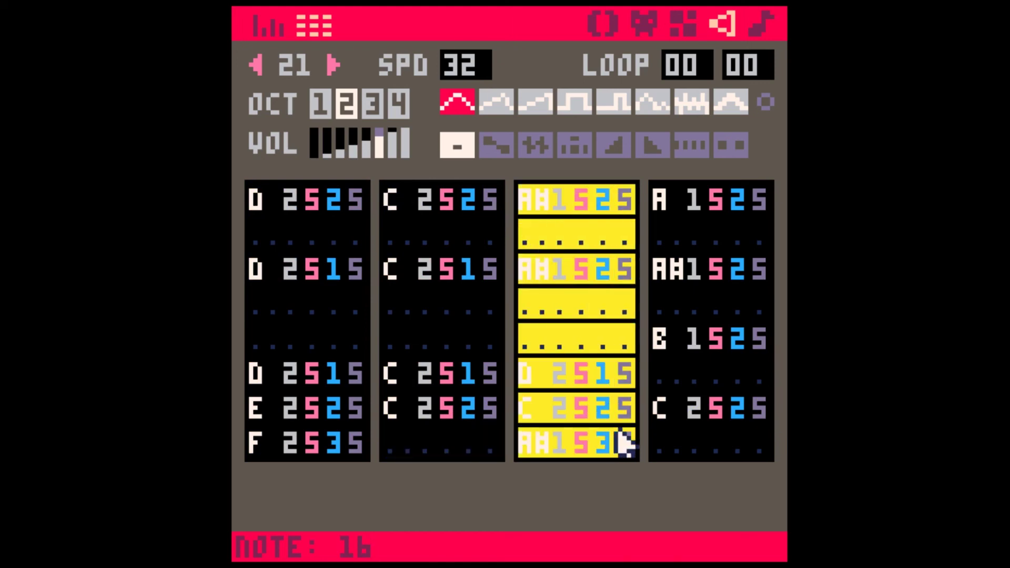
pyautogui.click(626, 445)
# In sound effect 20, change notes 0 and 2 to A# 1 and notes 5, 6 and 7 to D 2, C 2 and A# 1.
pyautogui.click(334, 63)
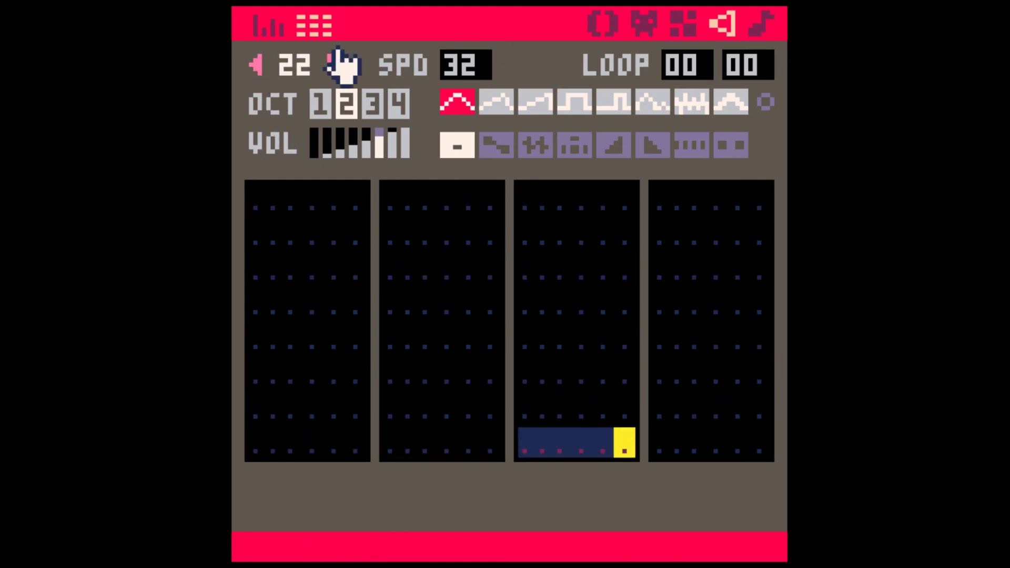
pyautogui.click(257, 65)
pyautogui.click(257, 66)
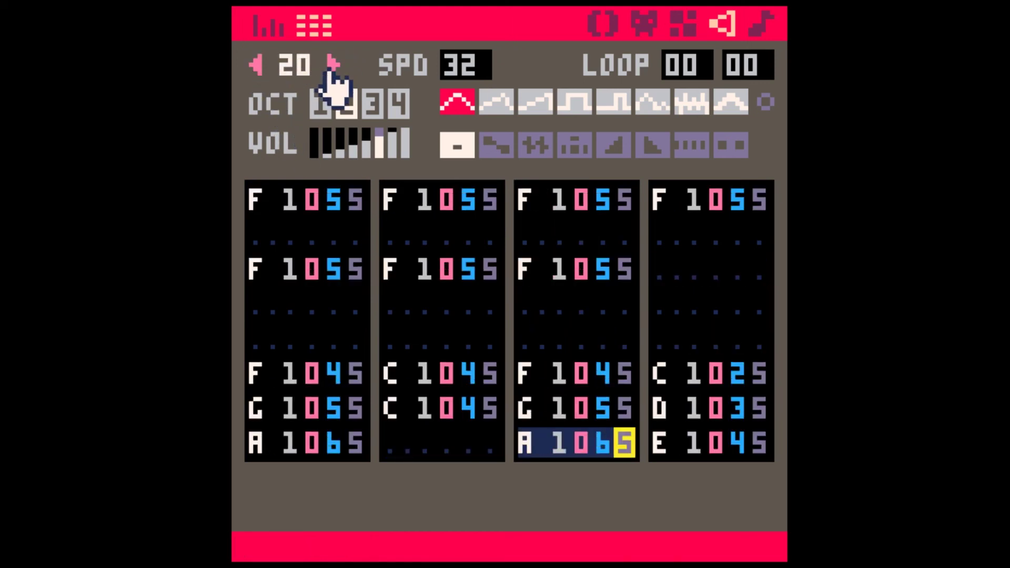
pyautogui.click(259, 211)
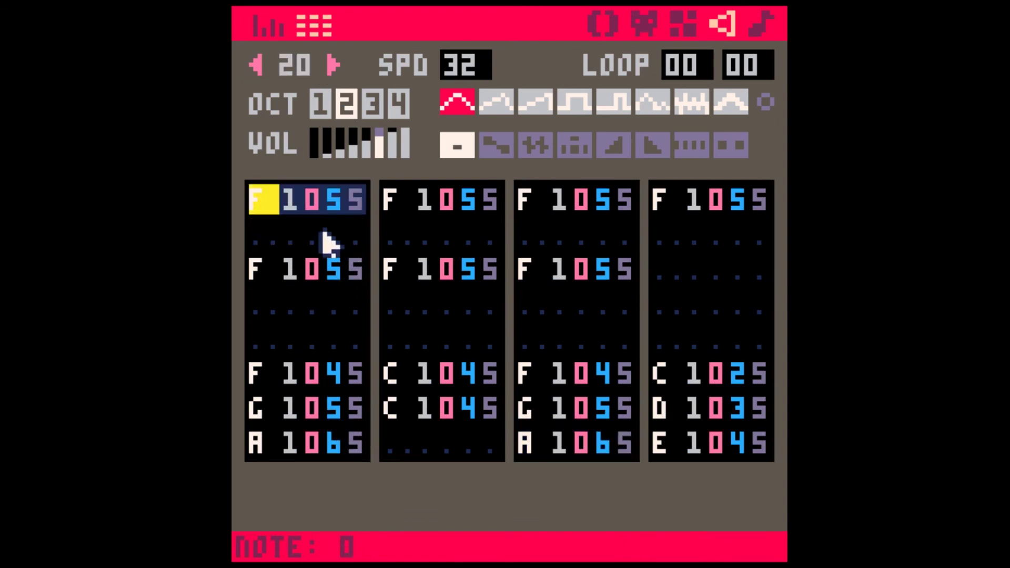
pyautogui.press('j')
pyautogui.press('Down')
pyautogui.press('j')
pyautogui.press('Down')
pyautogui.press('Down')
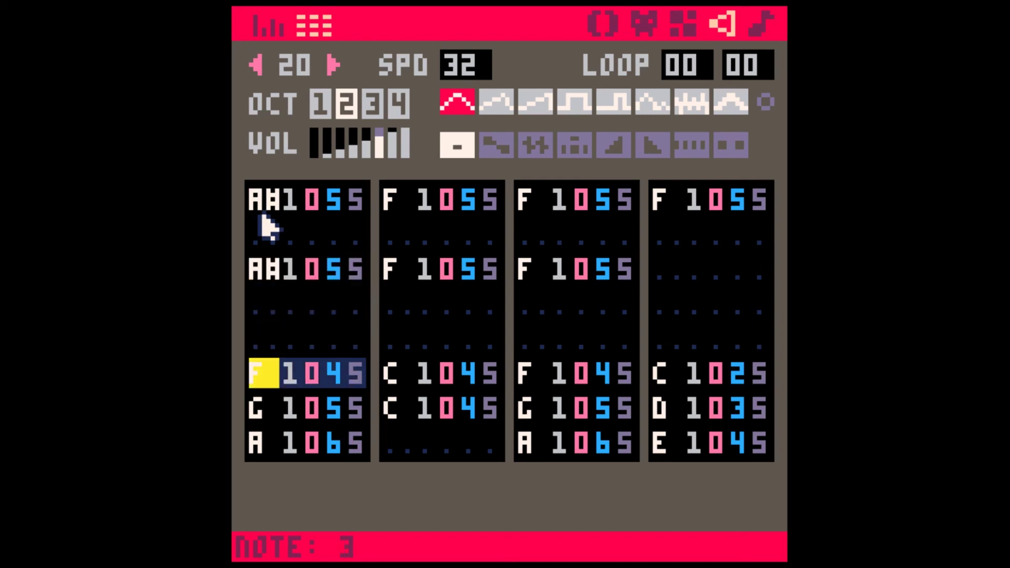
pyautogui.press('w')
pyautogui.press('q')
pyautogui.press('j')
# In sound effect 20, enter A 1 on notes 8, 10 and 15, C 2 on note 13 and A# 1 on note 14.
pyautogui.press('n')
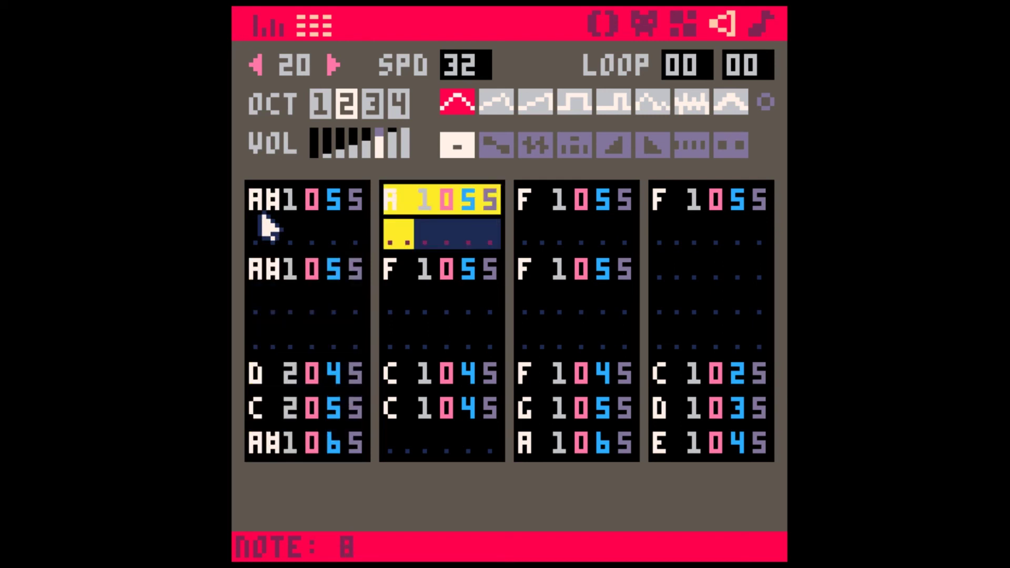
pyautogui.press('Down')
pyautogui.press('n')
pyautogui.press('Down')
pyautogui.press('Down')
pyautogui.press('q')
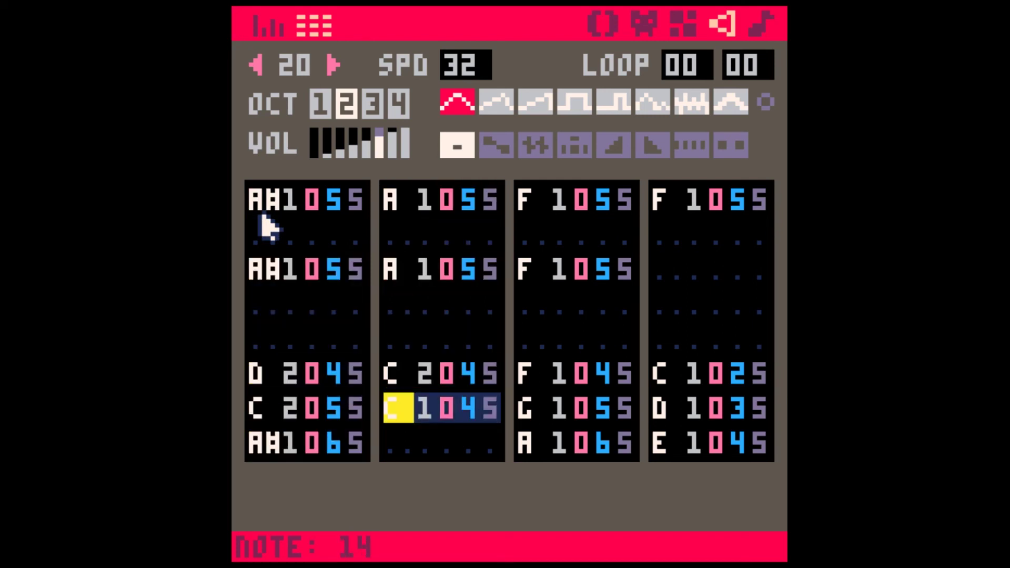
pyautogui.press('j')
pyautogui.press('n')
pyautogui.press('Down')
pyautogui.press('Up')
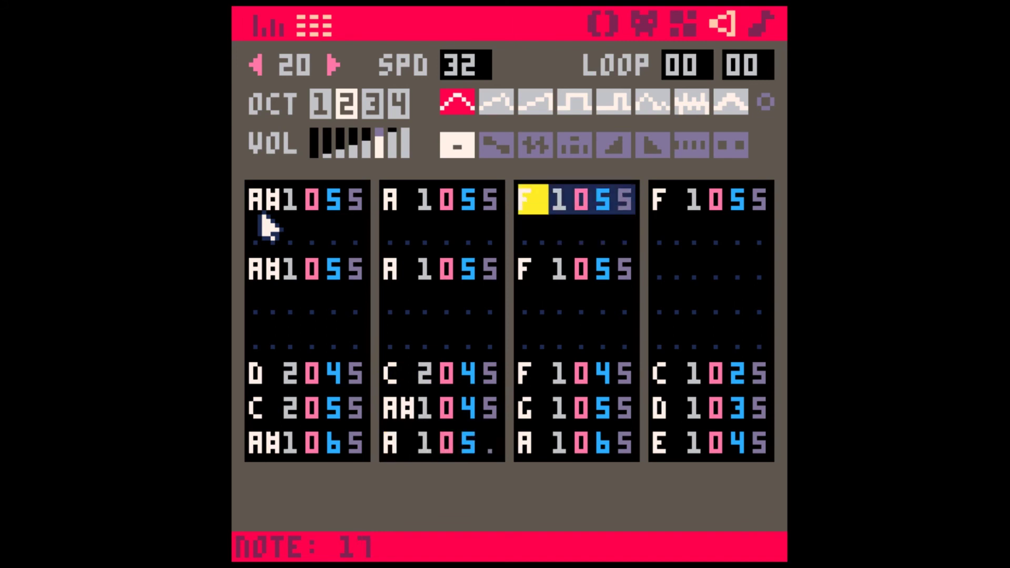
# In sound effect 20, change notes 16 and 18 to G 1 and notes 21, 22 and 23 to A# 1, A 1 and G 1.
pyautogui.press('b')
pyautogui.press('Down')
pyautogui.press('b')
pyautogui.press('Down')
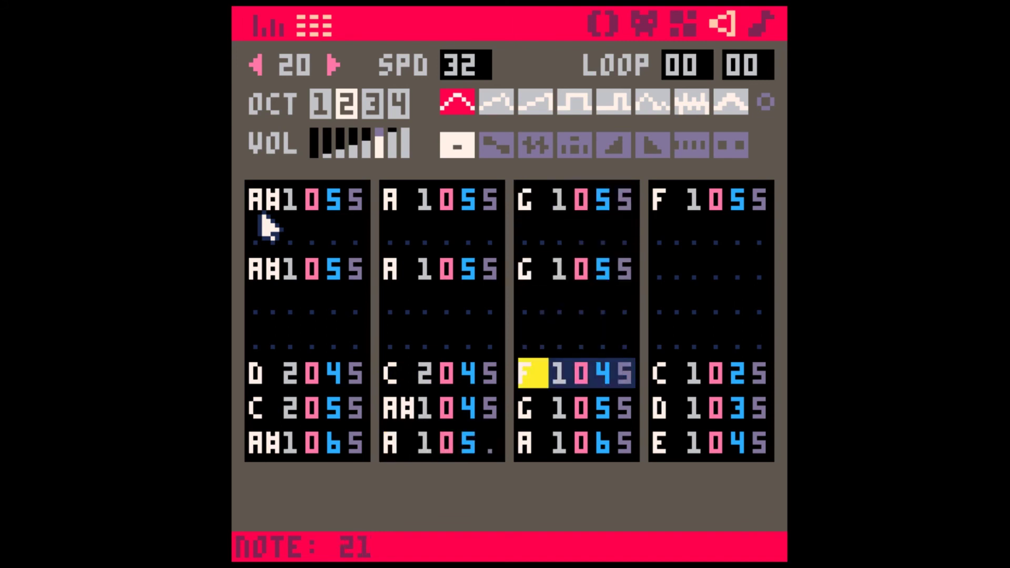
pyautogui.press('j')
pyautogui.press('n')
pyautogui.press('b')
# Enter a rising line of G 1, G# 1 and A 1 on notes 26, 28 and 30 of sound effect 20.
pyautogui.press('Down')
pyautogui.press('Down')
pyautogui.press('b')
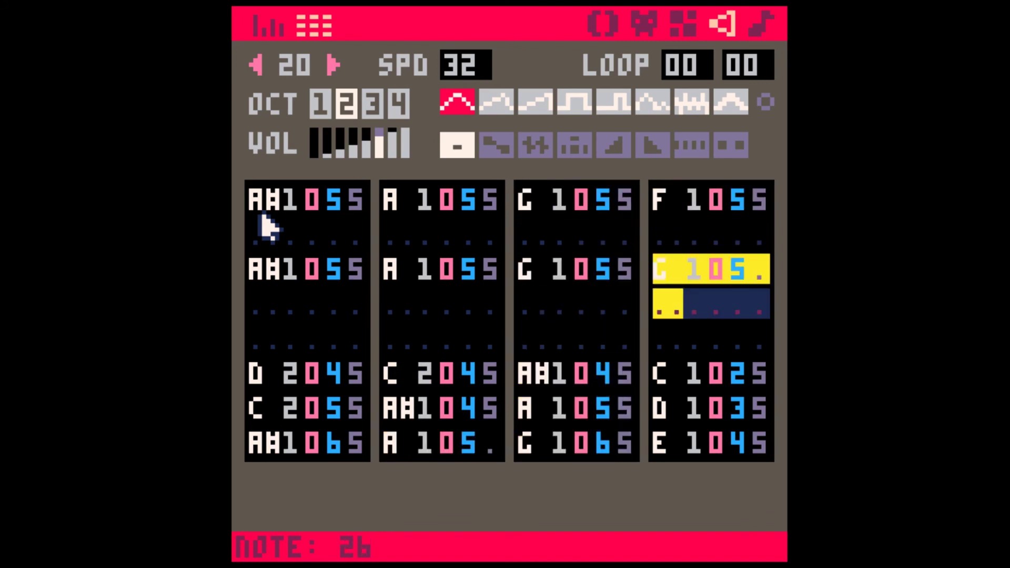
pyautogui.press('Down')
pyautogui.press('h')
pyautogui.press('Down')
pyautogui.press('n')
# Delete notes 29 and 31 from sound effect 20.
pyautogui.press('Up')
pyautogui.press('Up')
pyautogui.press('Right')
pyautogui.press('Up')
pyautogui.press('Right')
pyautogui.press('Right')
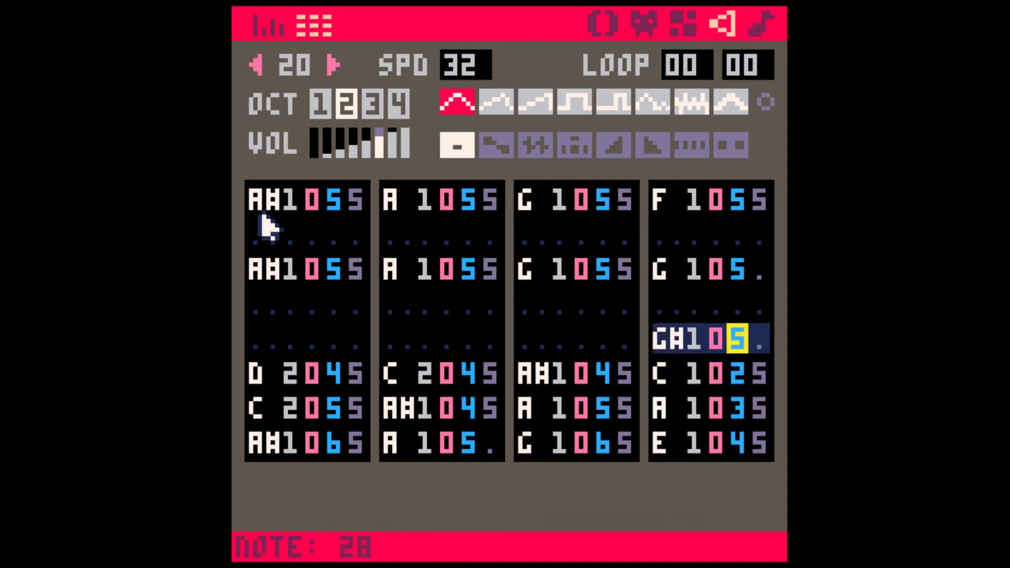
pyautogui.press('Down')
pyautogui.press('BackSpace')
pyautogui.press('Down')
pyautogui.press('Down')
pyautogui.press('BackSpace')
pyautogui.press('Up')
pyautogui.press('Up')
pyautogui.press('Up')
pyautogui.press('Up')
pyautogui.press('Up')
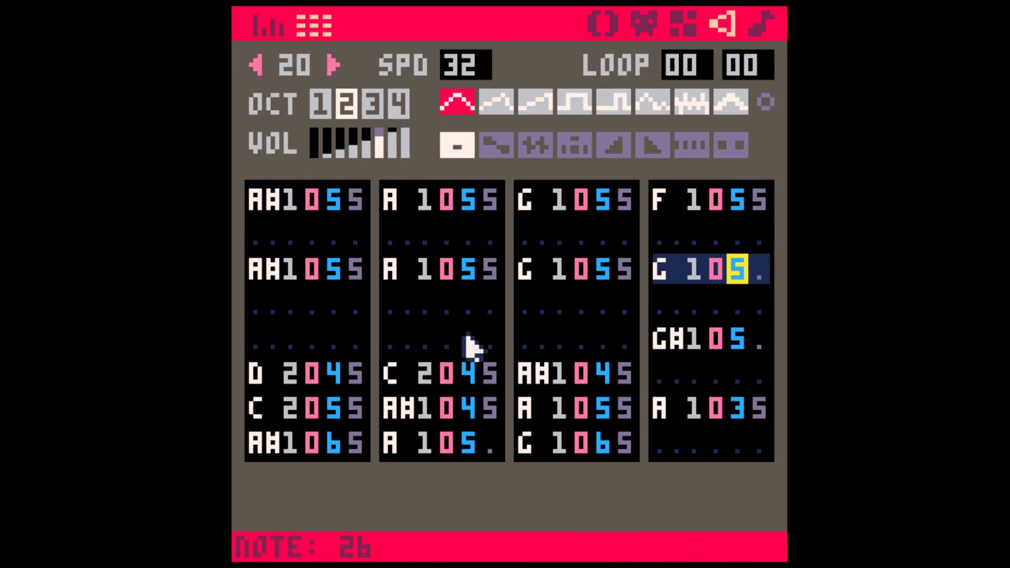
# Apply effect 5 to notes 15, 26 and 28 of sound effect 20.
pyautogui.click(470, 443)
pyautogui.write('5')
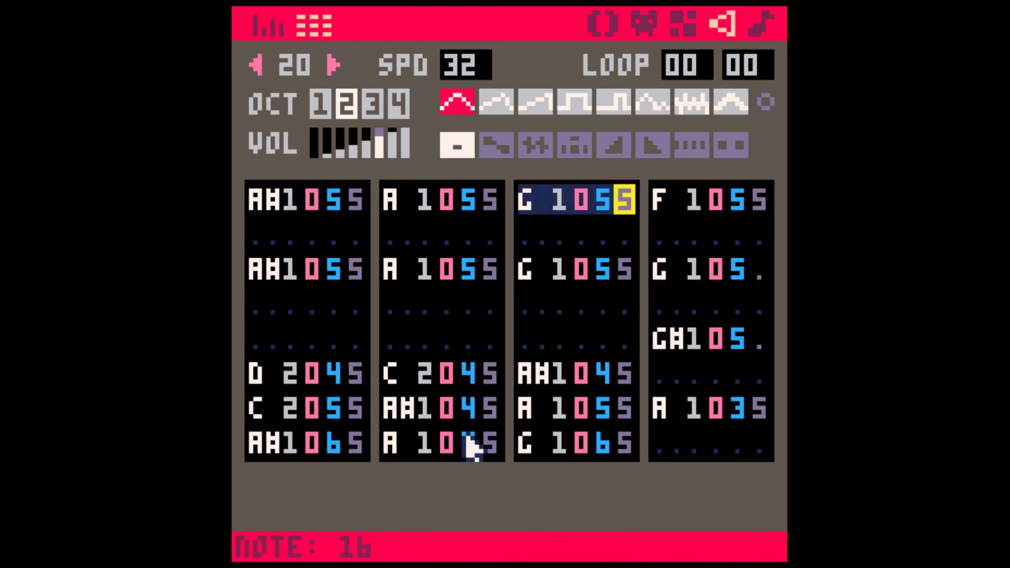
pyautogui.click(652, 147)
# Set the volume of notes 15 and 30 in sound effect 20 to 4.
pyautogui.click(465, 441)
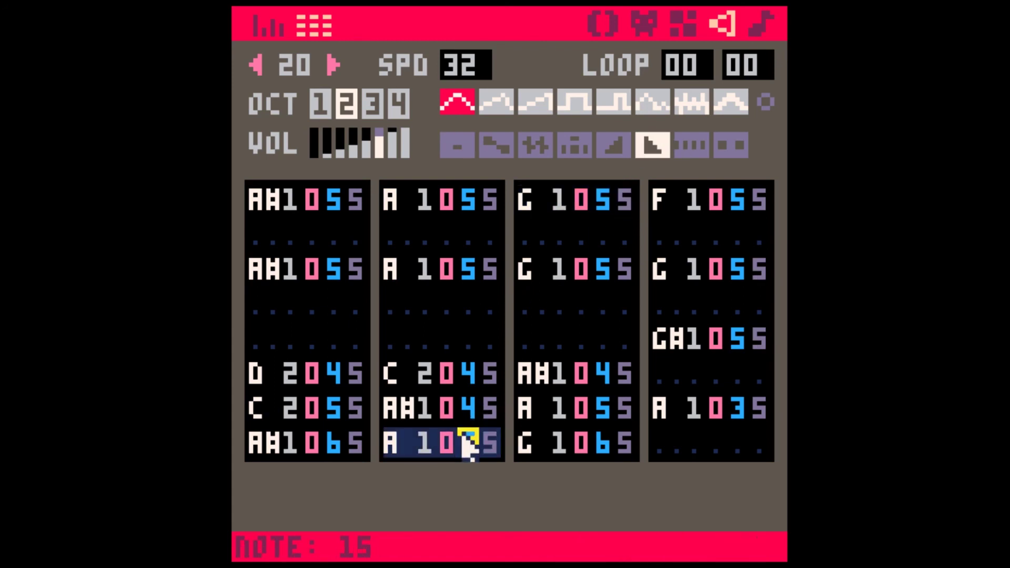
pyautogui.write('4')
pyautogui.press('Up')
pyautogui.hotkey('ctrl', 'Right')
pyautogui.hotkey('ctrl', 'Right')
pyautogui.press('Up')
pyautogui.press('Up')
pyautogui.press('Up')
pyautogui.press('Up')
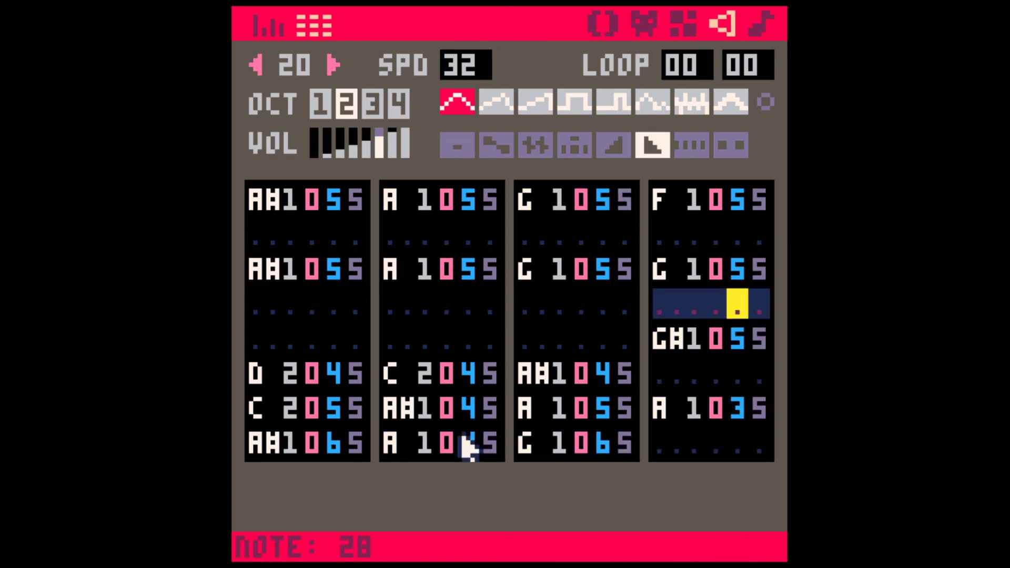
pyautogui.press('Up')
pyautogui.press('Up')
pyautogui.press('Up')
pyautogui.press('Down')
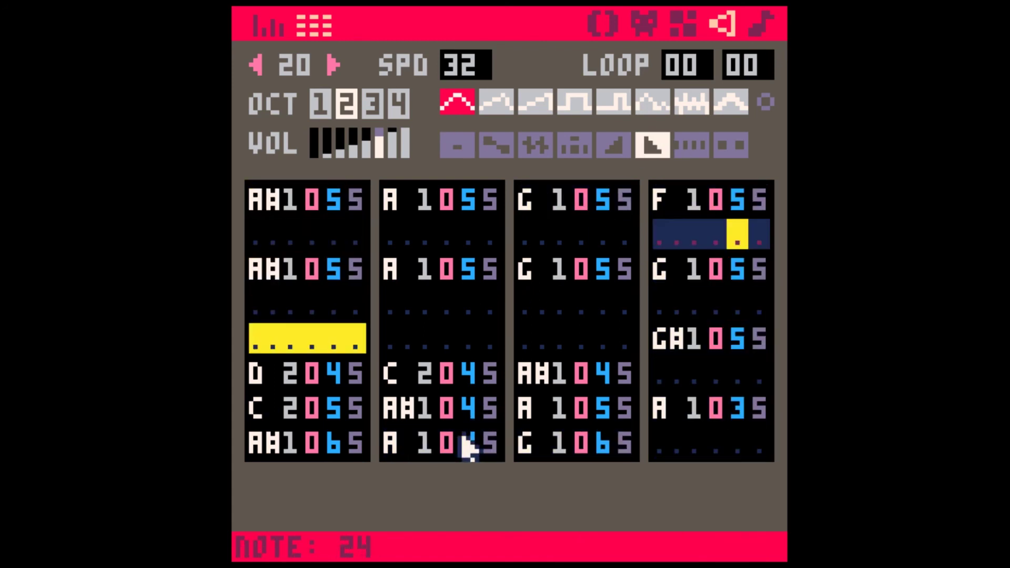
pyautogui.press('Down')
pyautogui.press('Down')
pyautogui.press('Down')
pyautogui.press('Down')
pyautogui.press('Down')
pyautogui.write('4')
pyautogui.press('Up')
pyautogui.press('Up')
pyautogui.press('Up')
pyautogui.press('Up')
pyautogui.press('Up')
pyautogui.press('Up')
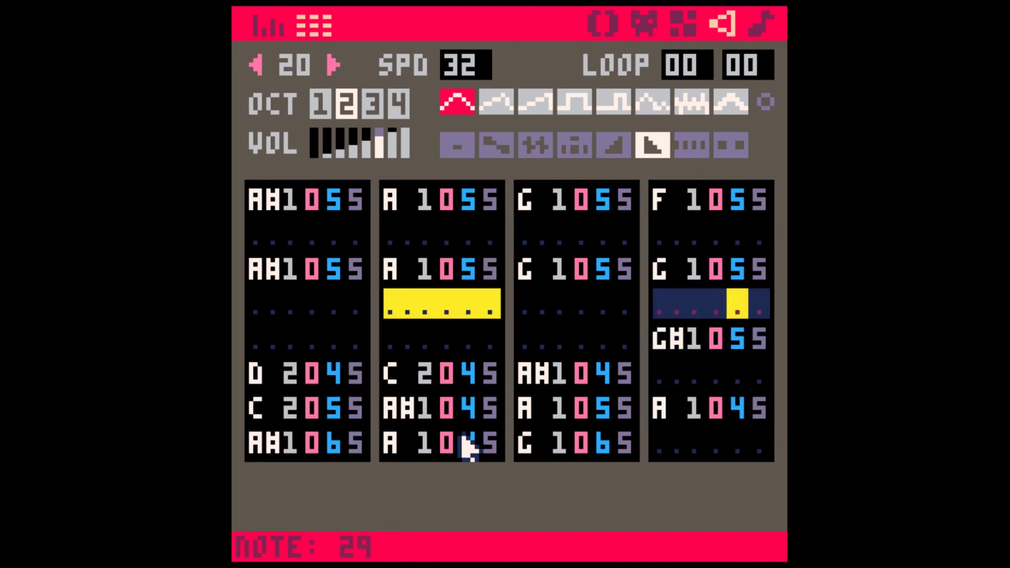
pyautogui.press('Down')
pyautogui.press('Down')
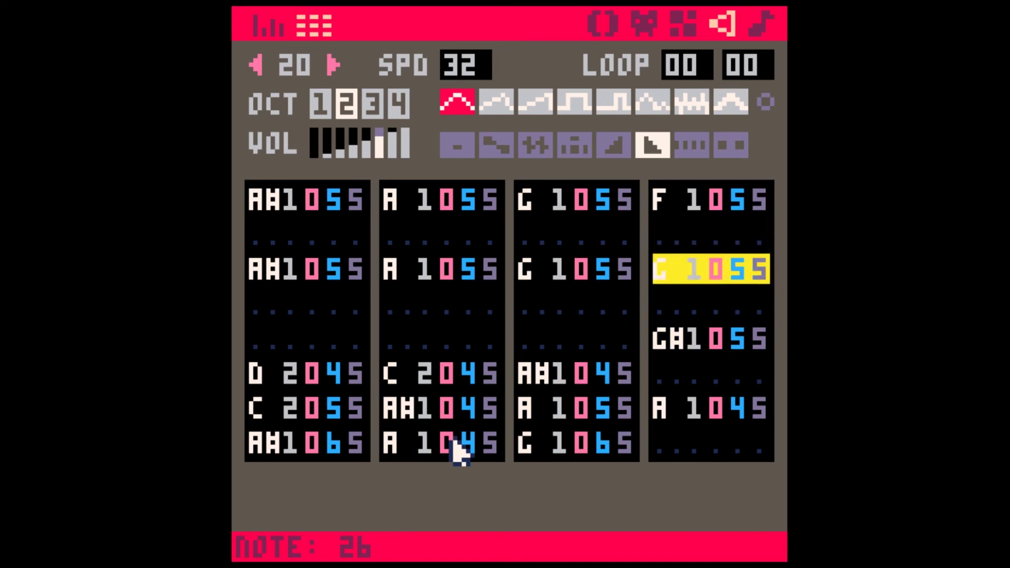
# In the music editor's pattern 02, change notes 5, 6 and 7 of sound effect 20 to A# 1, A 1 and G 1.
pyautogui.click(766, 26)
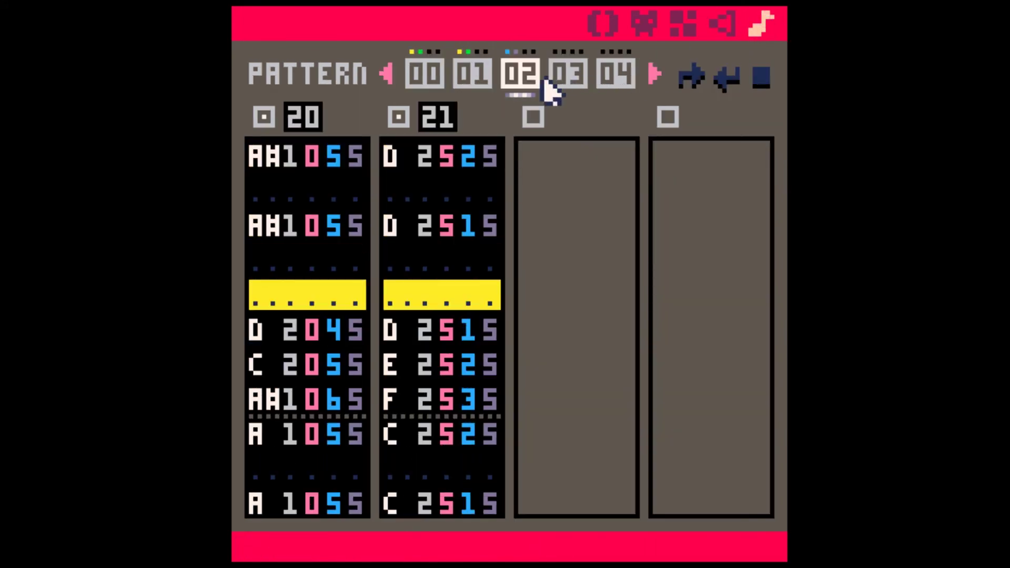
pyautogui.click(314, 265)
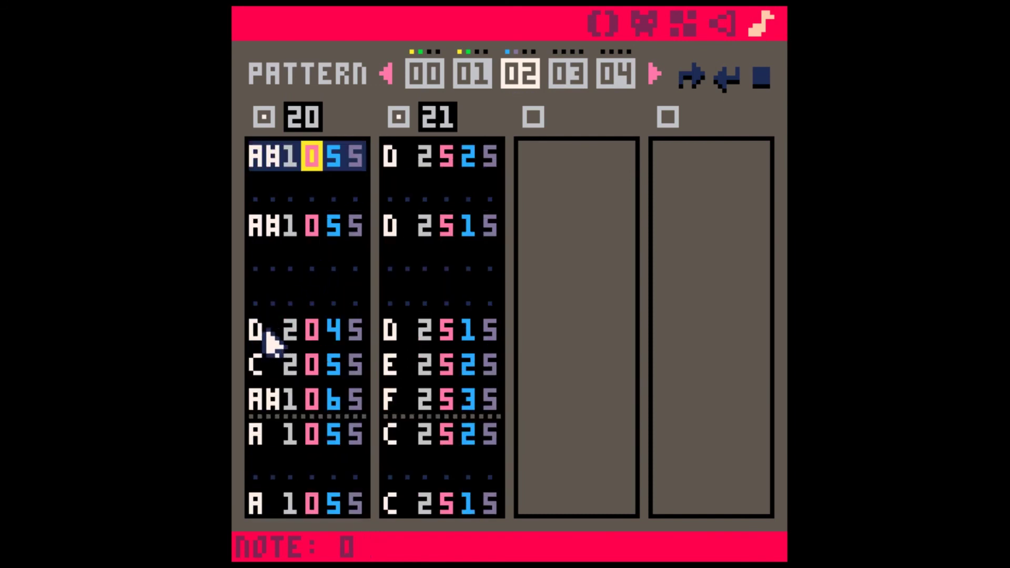
pyautogui.click(266, 329)
pyautogui.press('j')
pyautogui.press('n')
pyautogui.press('b')
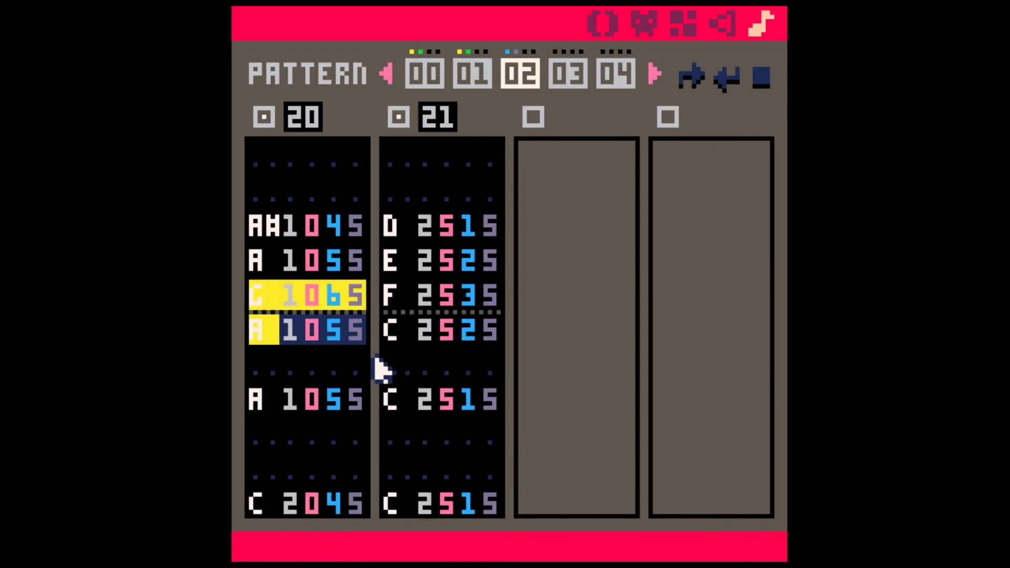
# Change notes 13, 14 and 15 of sound effect 20 to A 1, G 1 and F 1, and play pattern 02.
pyautogui.press('Down')
pyautogui.press('Down')
pyautogui.press('Down')
pyautogui.press('Down')
pyautogui.press('Down')
pyautogui.press('n')
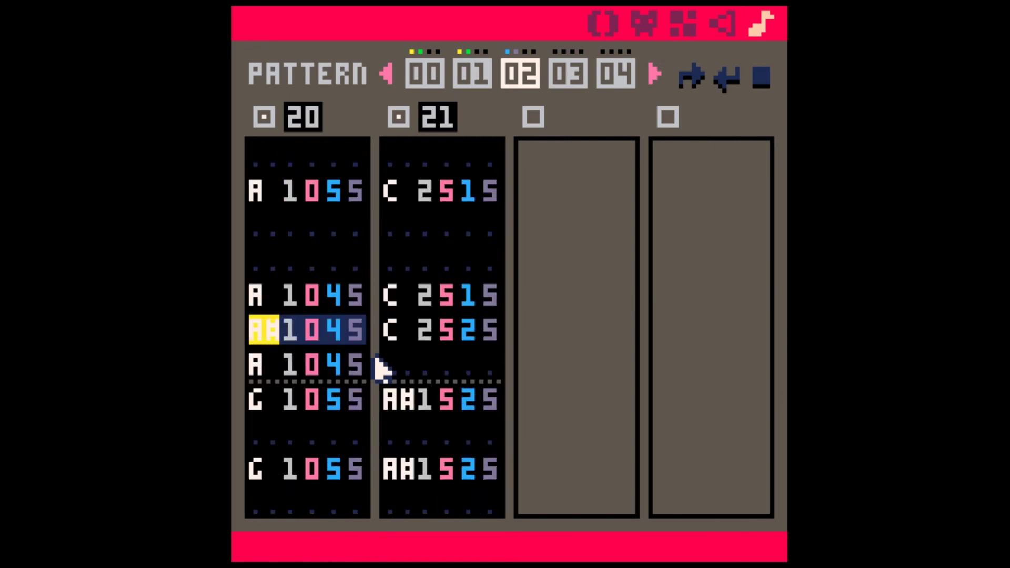
pyautogui.press('b')
pyautogui.press('space')
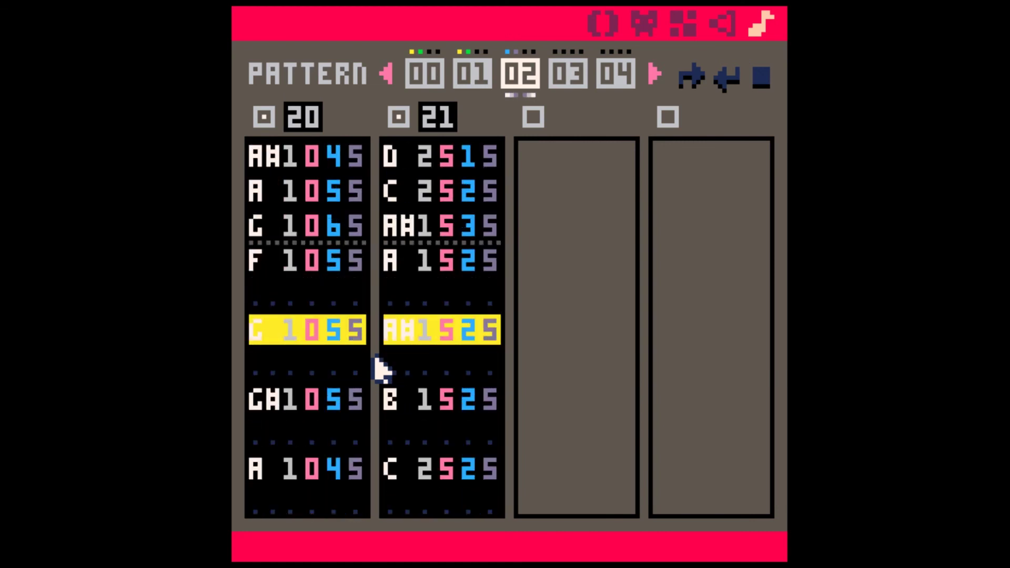
pyautogui.press('space')
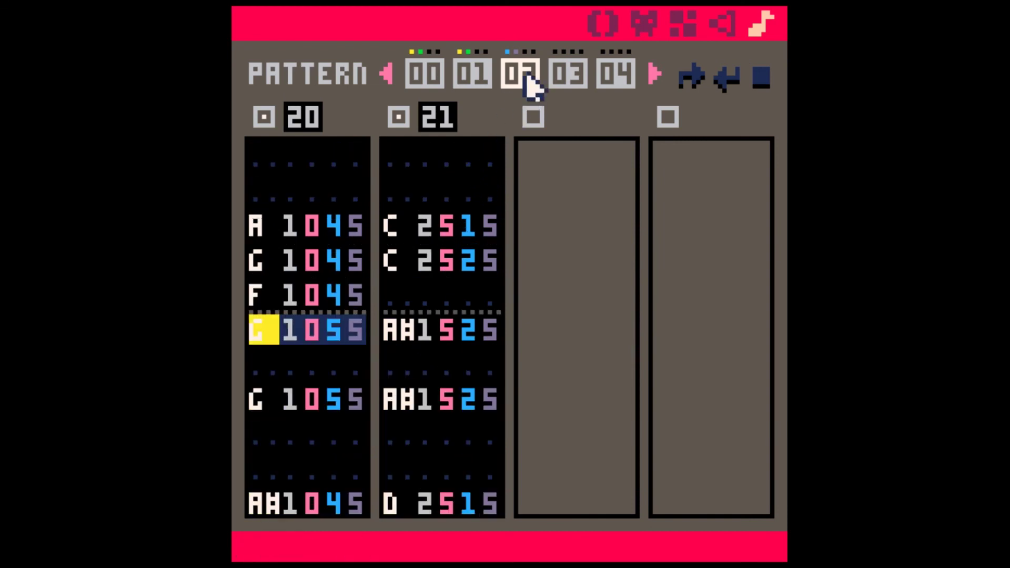
# Copy pattern 02 into pattern 03.
pyautogui.hotkey('ctrl', 'c')
pyautogui.click(570, 77)
pyautogui.hotkey('ctrl', 'v')
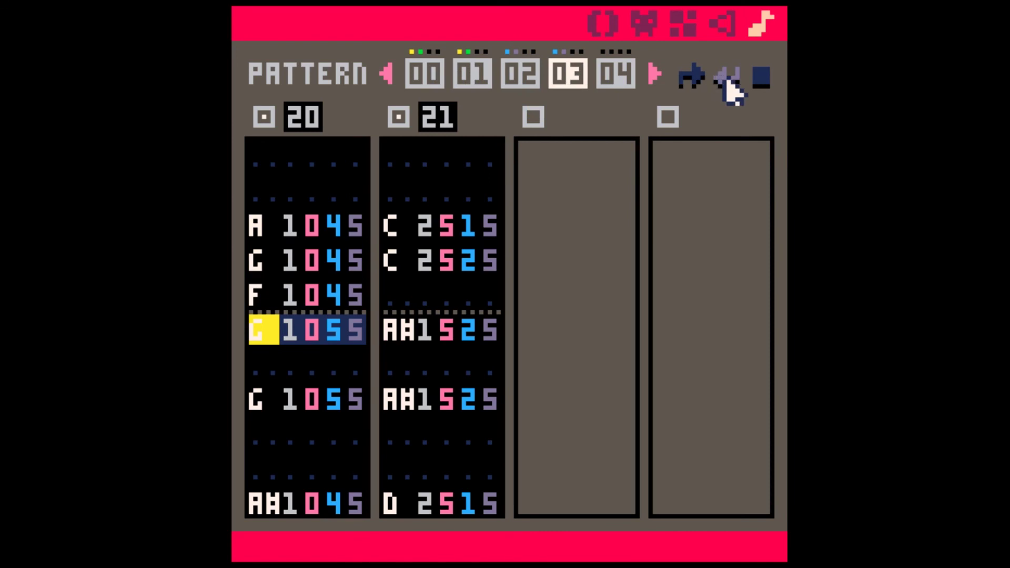
# Duplicate sound effects 20 and 21 into slots 22 and 23, and return to the music editor.
pyautogui.click(726, 28)
pyautogui.click(331, 65)
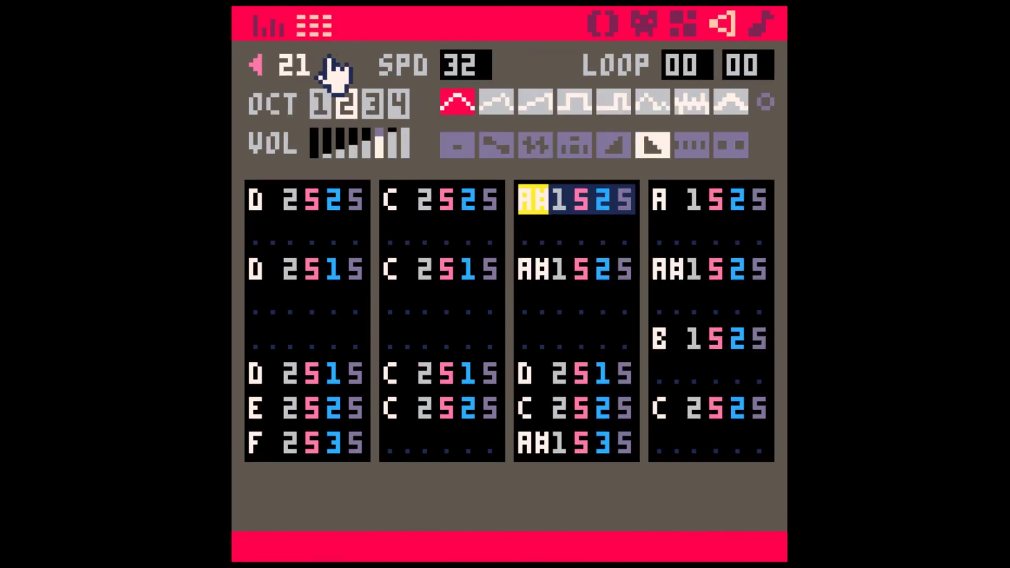
pyautogui.hotkey('ctrl', 'c')
pyautogui.click(330, 64)
pyautogui.hotkey('ctrl', 'v')
pyautogui.click(764, 24)
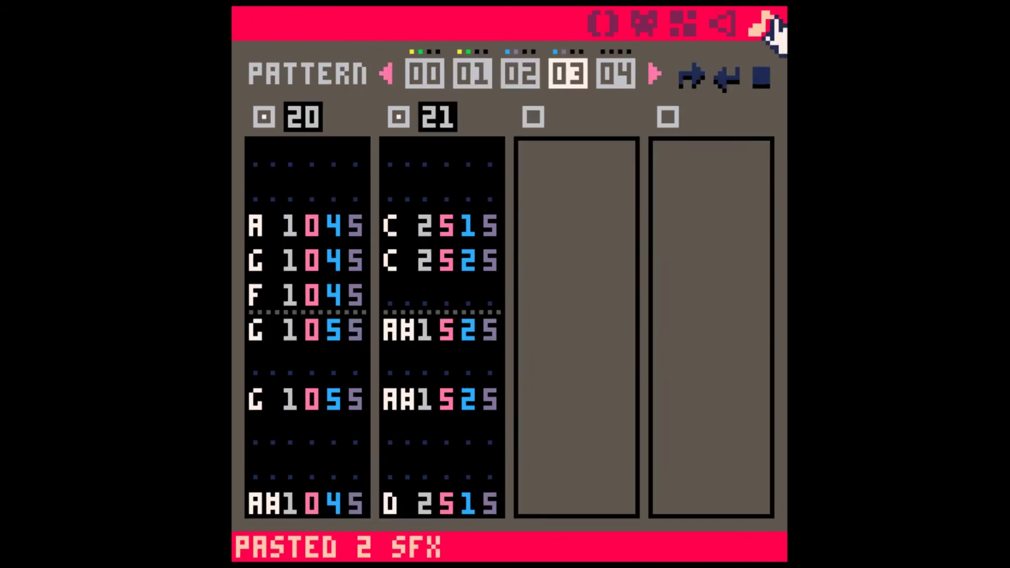
# Assign sound effects 22 and 23 to the first two channels of pattern 03.
pyautogui.click(300, 124)
pyautogui.click(300, 124)
pyautogui.click(432, 121)
pyautogui.click(431, 121)
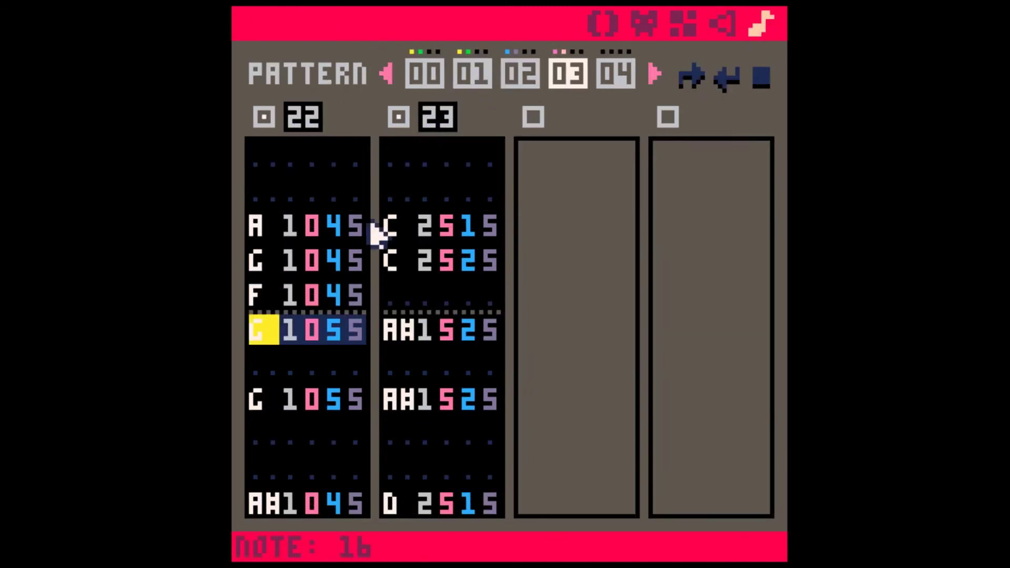
# Examine notes 24 to 31 of sound effects 22 and 23 in pattern 03.
pyautogui.scroll(-5, 316, 323)
pyautogui.moveTo(259, 261); pyautogui.dragTo(355, 500)
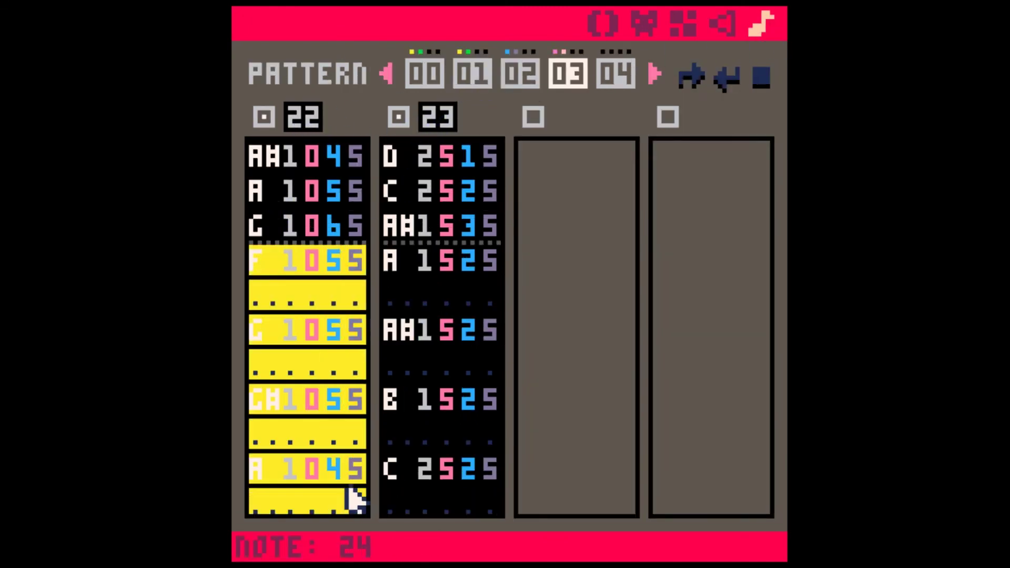
pyautogui.scroll(2, 405, 327)
pyautogui.click(424, 327)
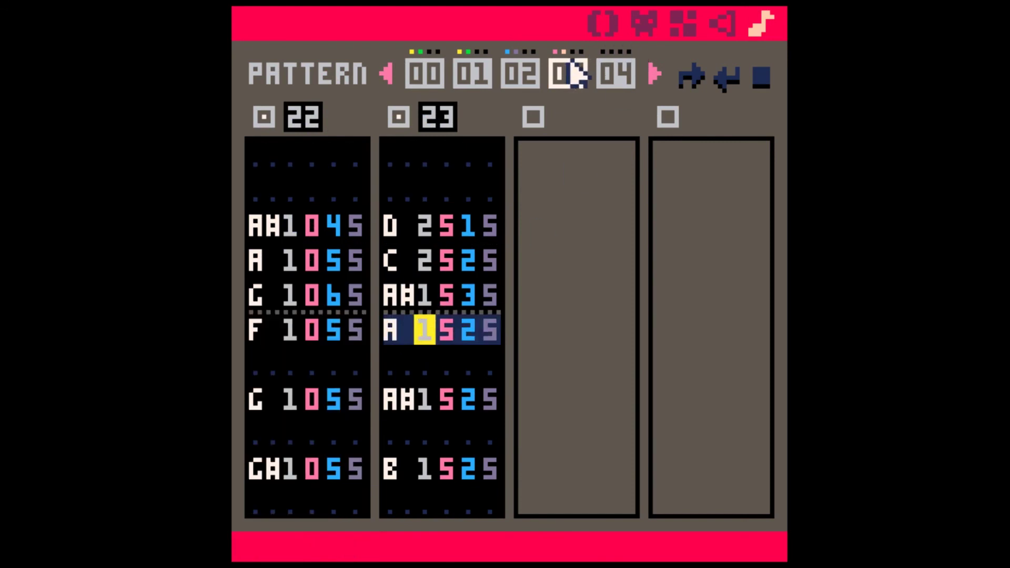
# Set the loop start on pattern 00 and the loop end on pattern 03.
pyautogui.click(427, 73)
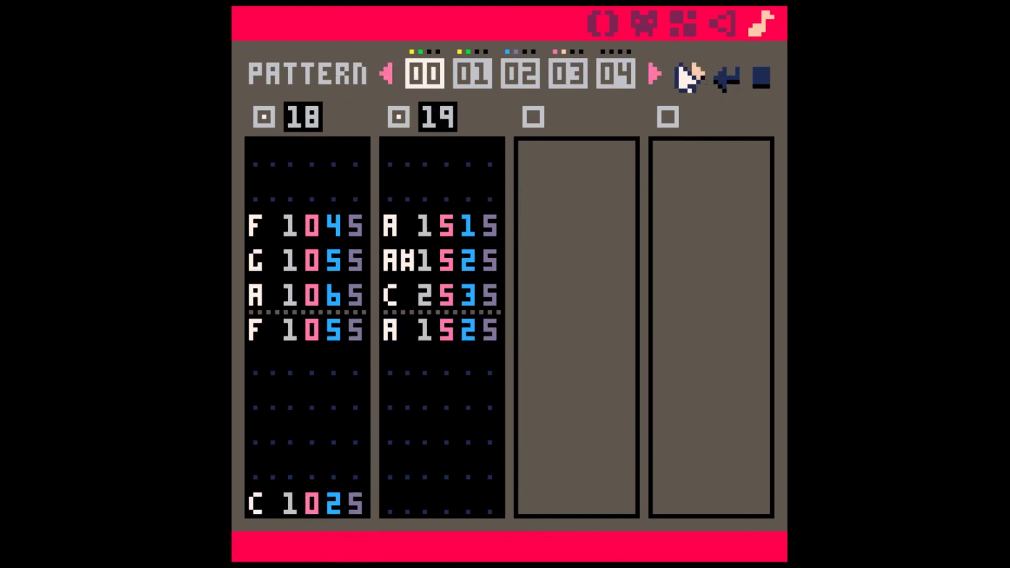
pyautogui.click(568, 74)
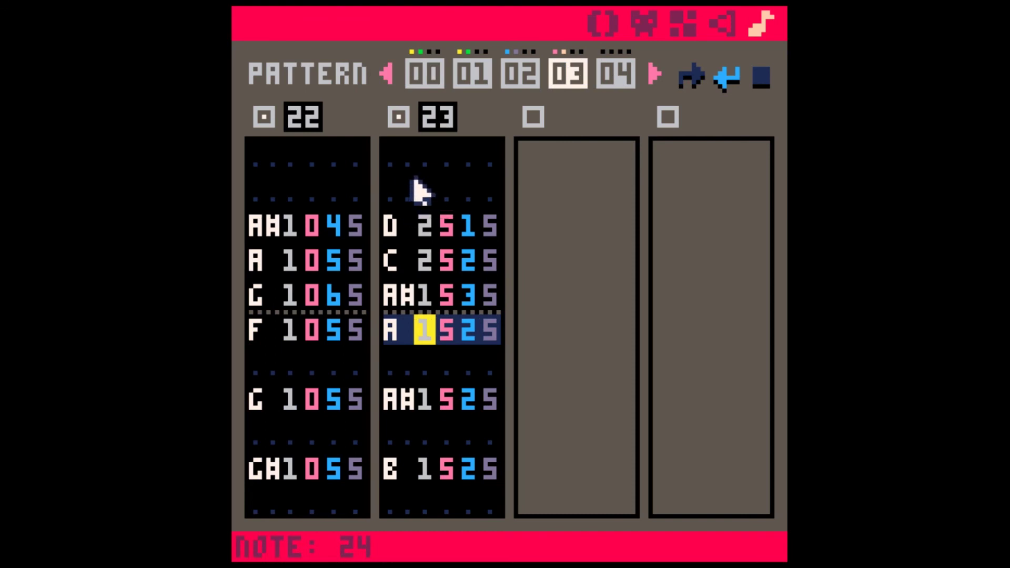
# Play the song from pattern 03 to check that it loops back to pattern 00, and stop playback.
pyautogui.click(567, 78)
pyautogui.press('space')
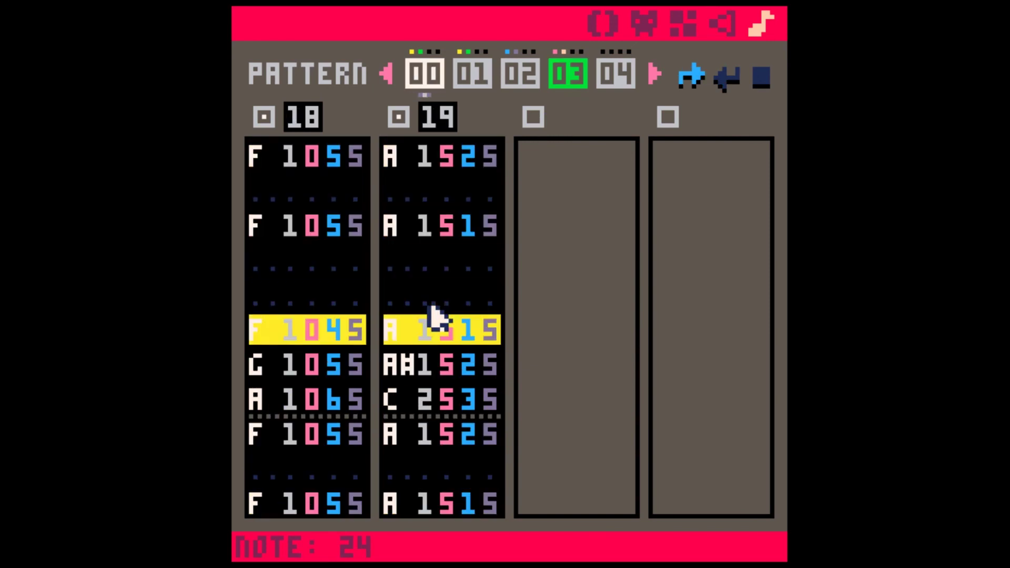
pyautogui.press('space')
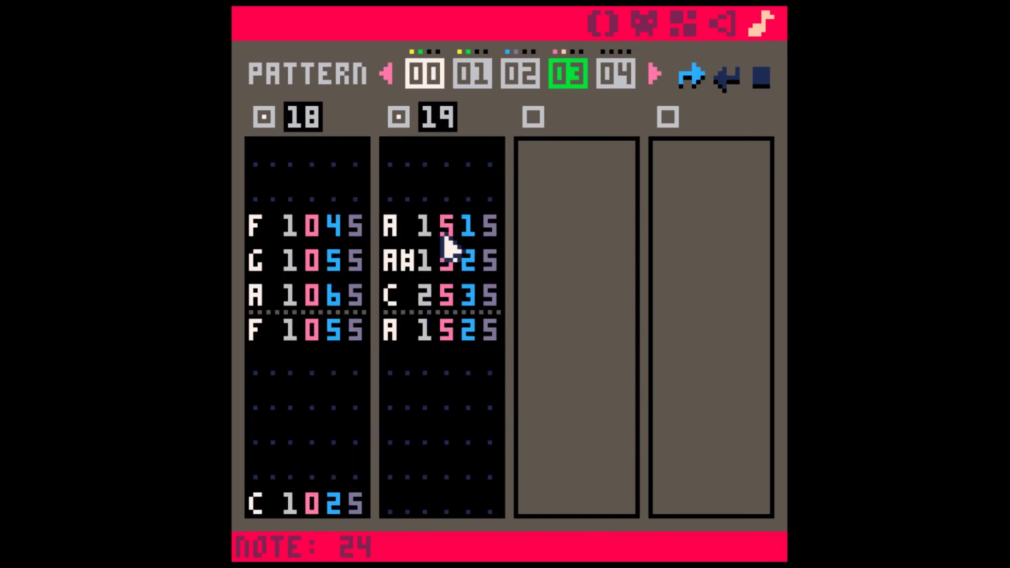
# Review the note sequences of patterns 00 to 03, examining the opening notes of sound effect 20 in pattern 02.
pyautogui.scroll(6, 438, 237)
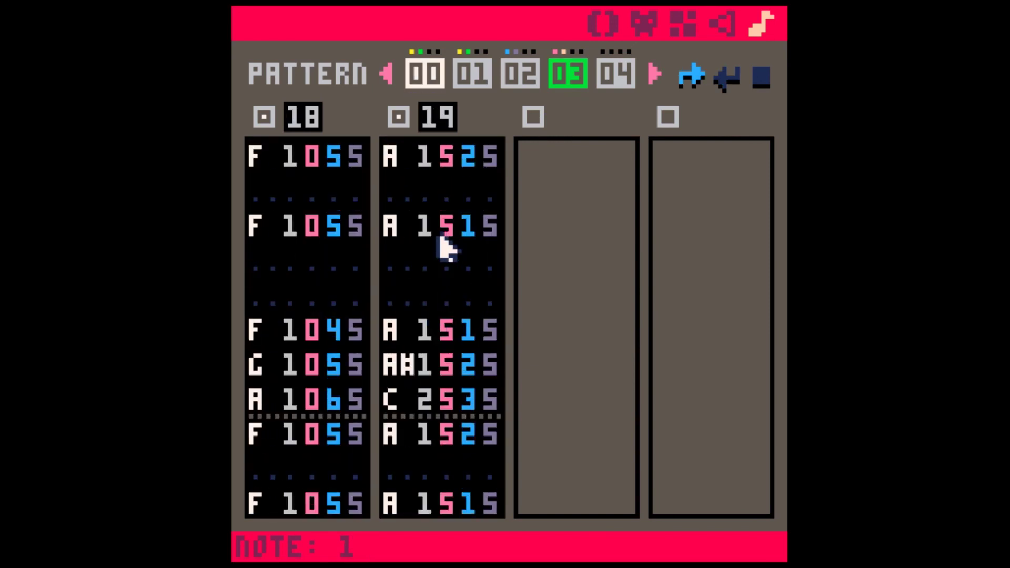
pyautogui.click(571, 74)
pyautogui.click(528, 75)
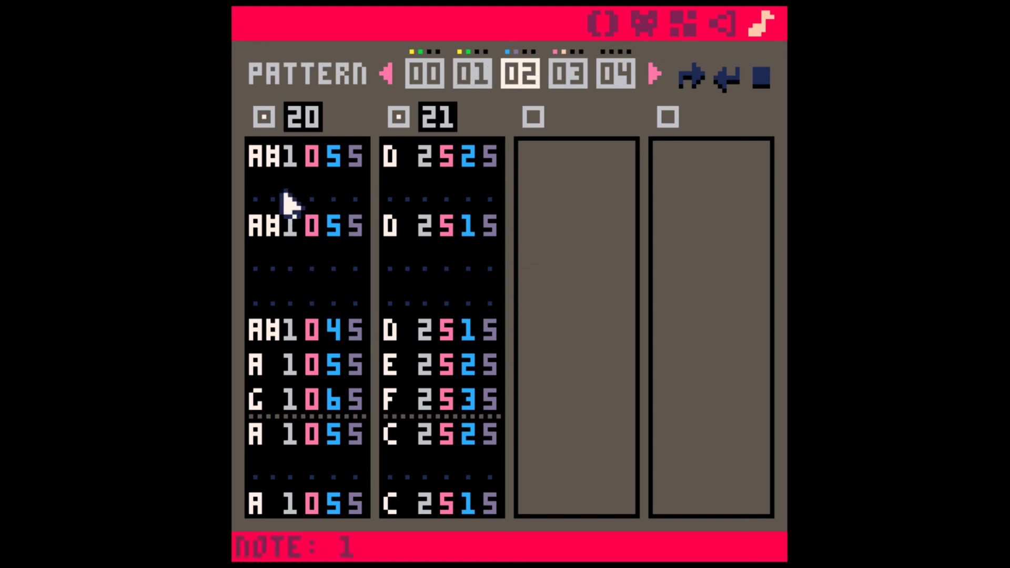
pyautogui.moveTo(265, 166); pyautogui.dragTo(354, 323)
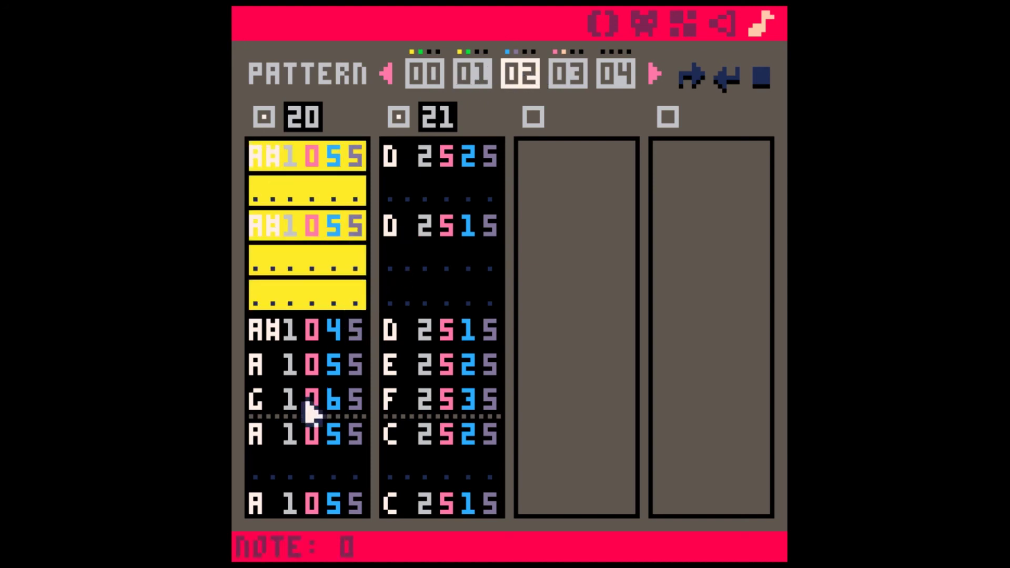
pyautogui.click(271, 158)
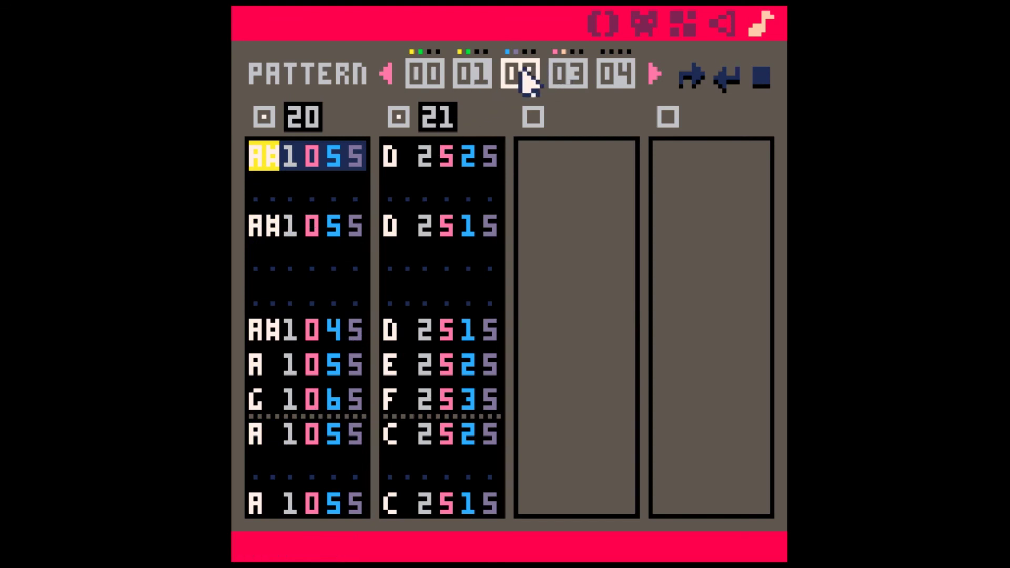
pyautogui.click(436, 78)
pyautogui.click(483, 74)
pyautogui.click(526, 75)
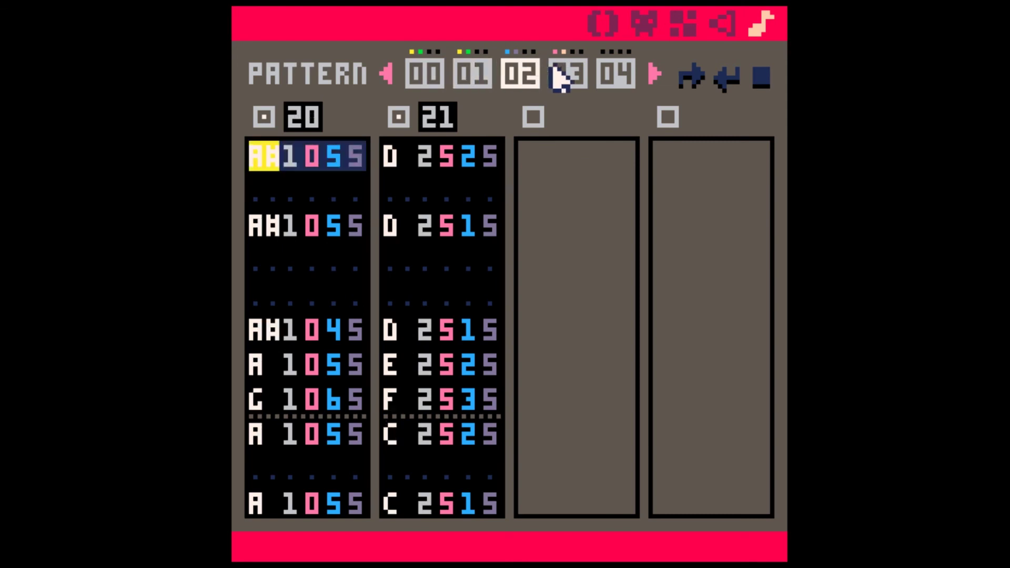
pyautogui.click(567, 78)
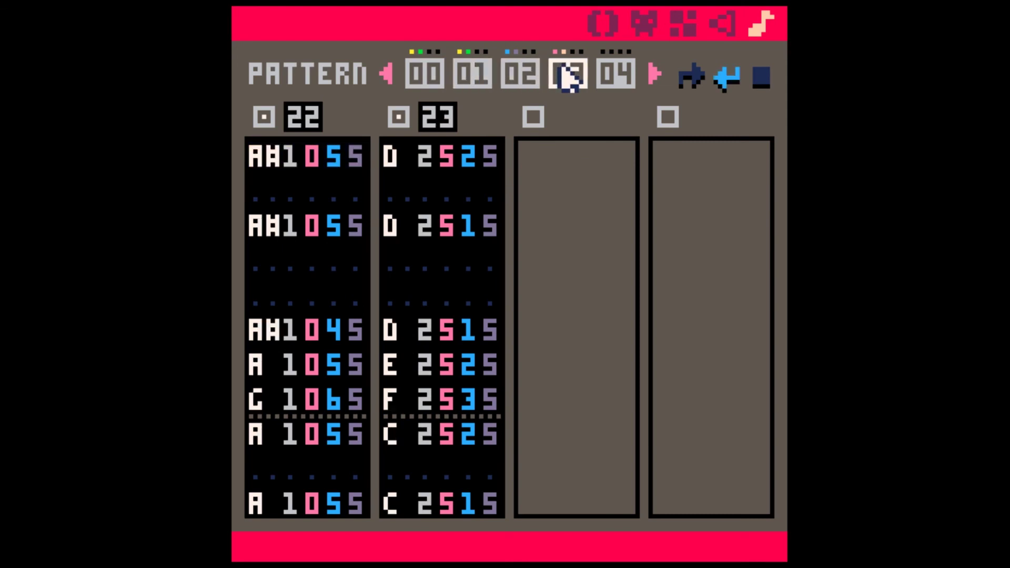